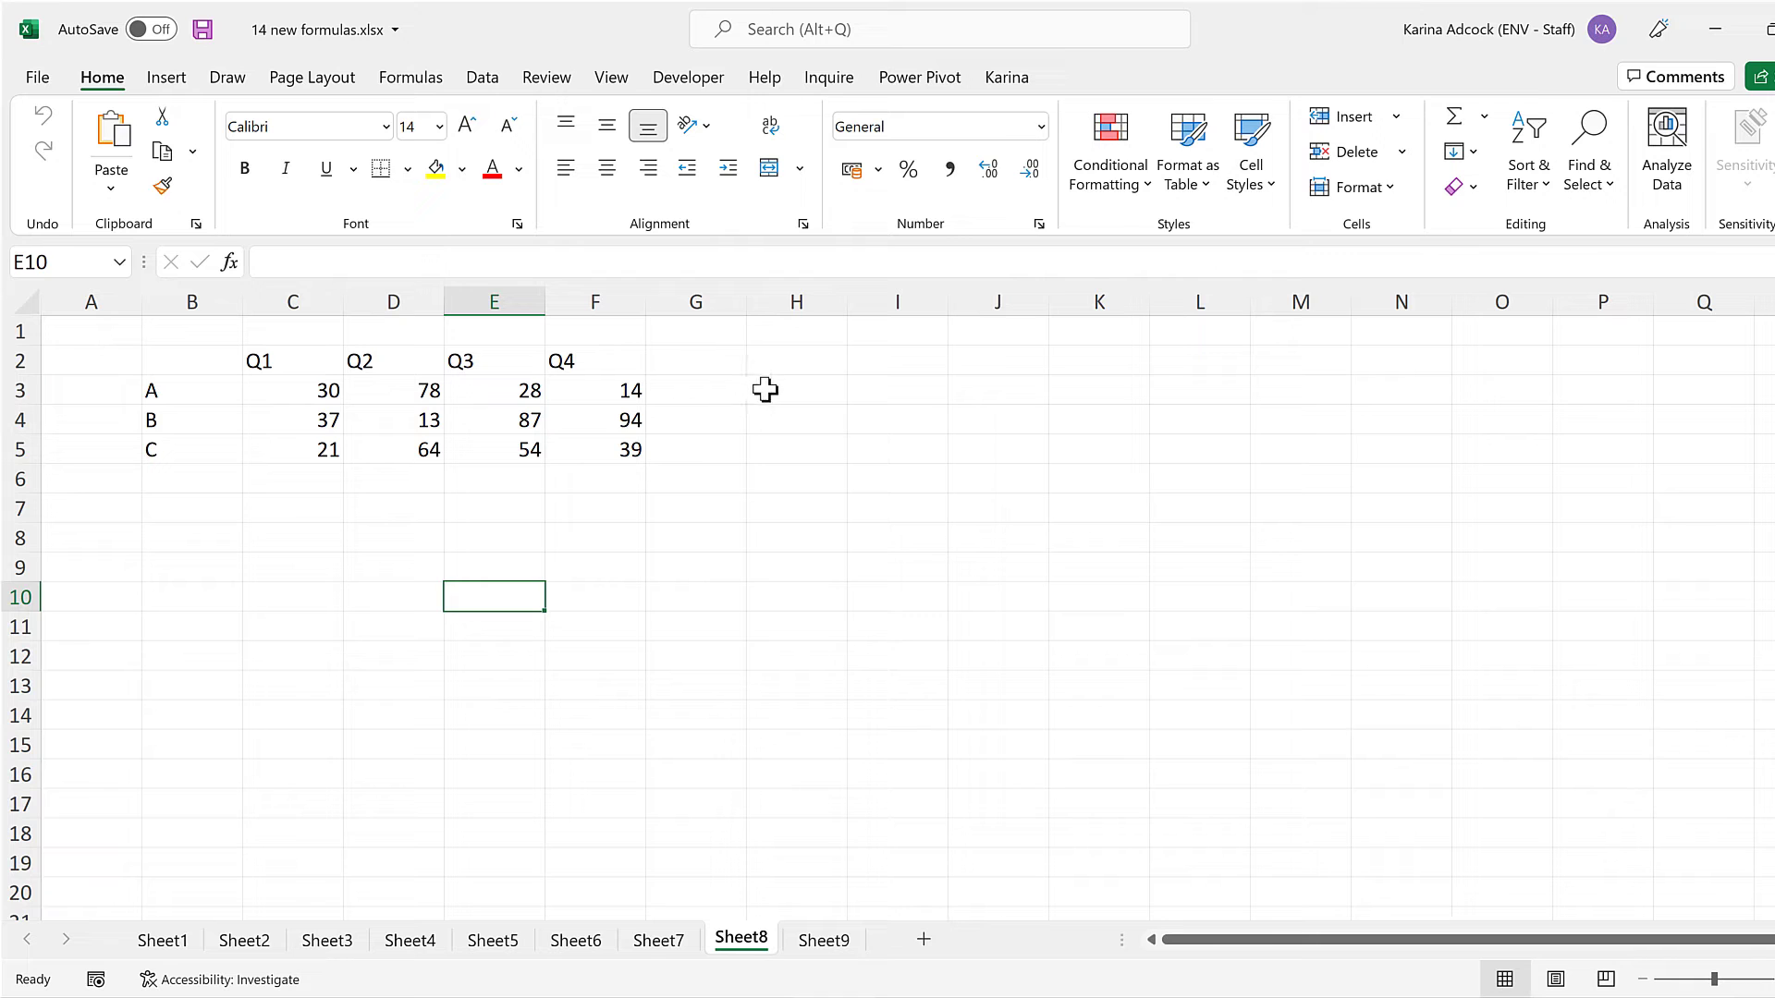
# Enter a TOCOL formula in H3 that stacks the quarterly values in C3:F5 into one column
pyautogui.click(766, 390)
pyautogui.write('=tocol')
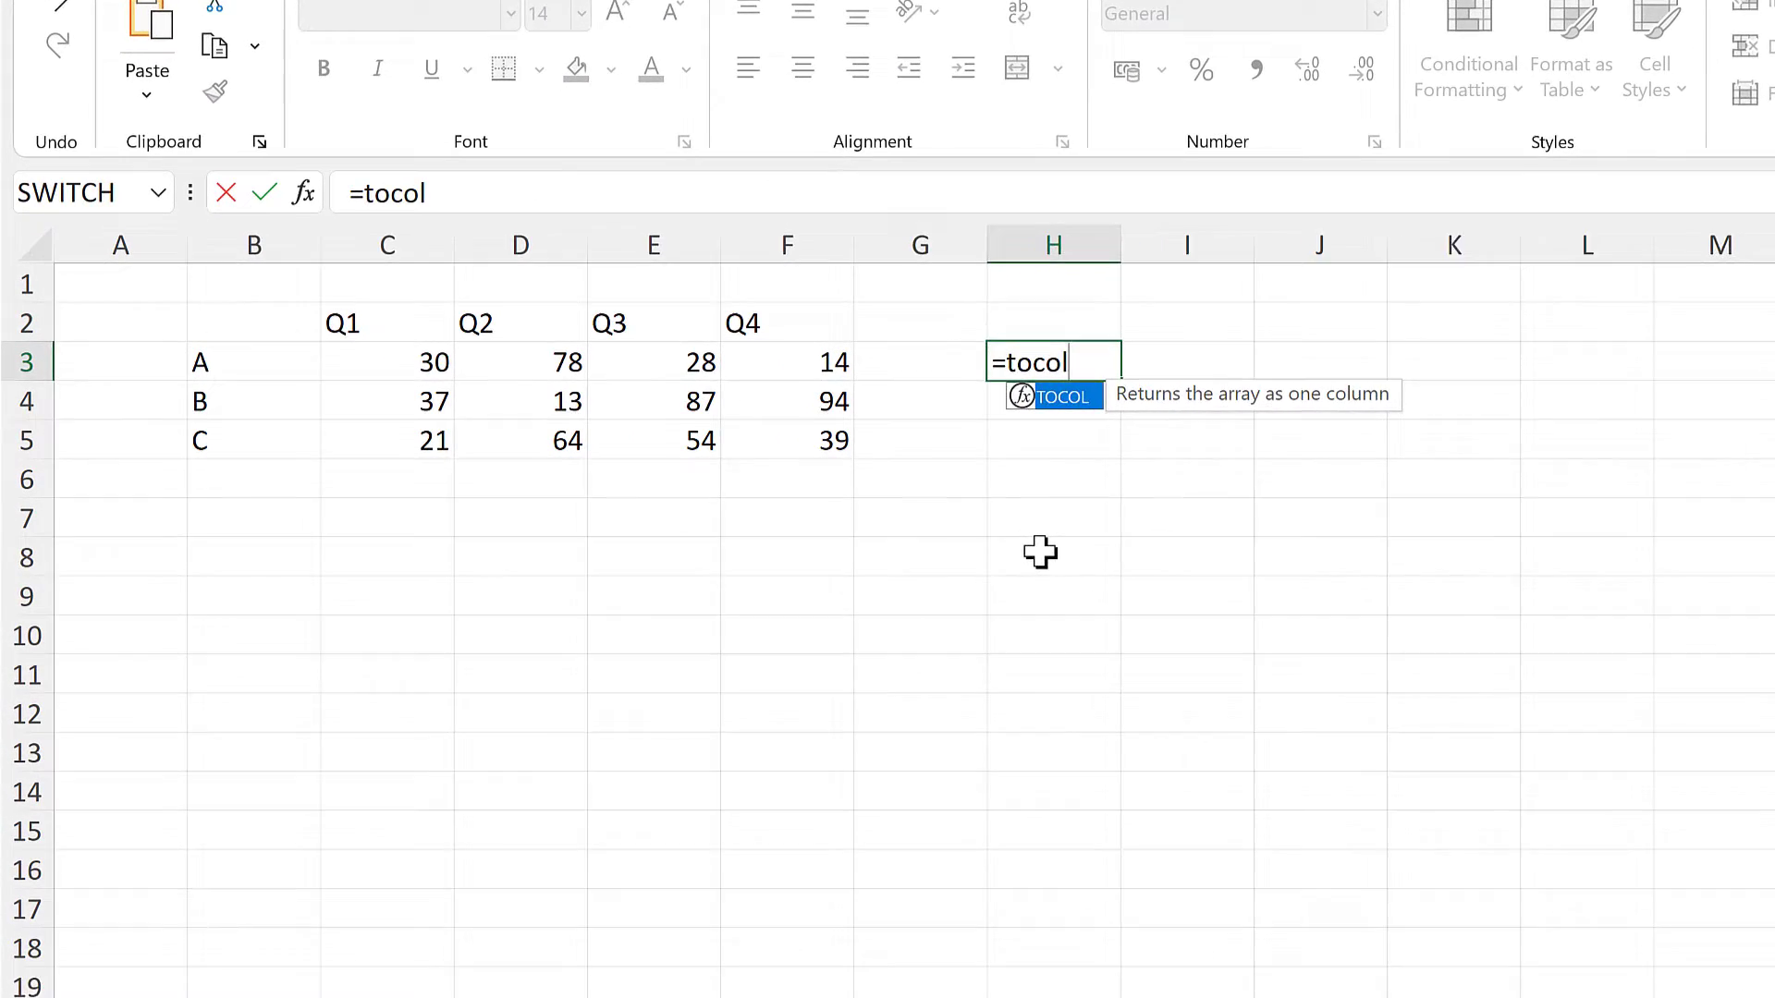
pyautogui.press('Tab')
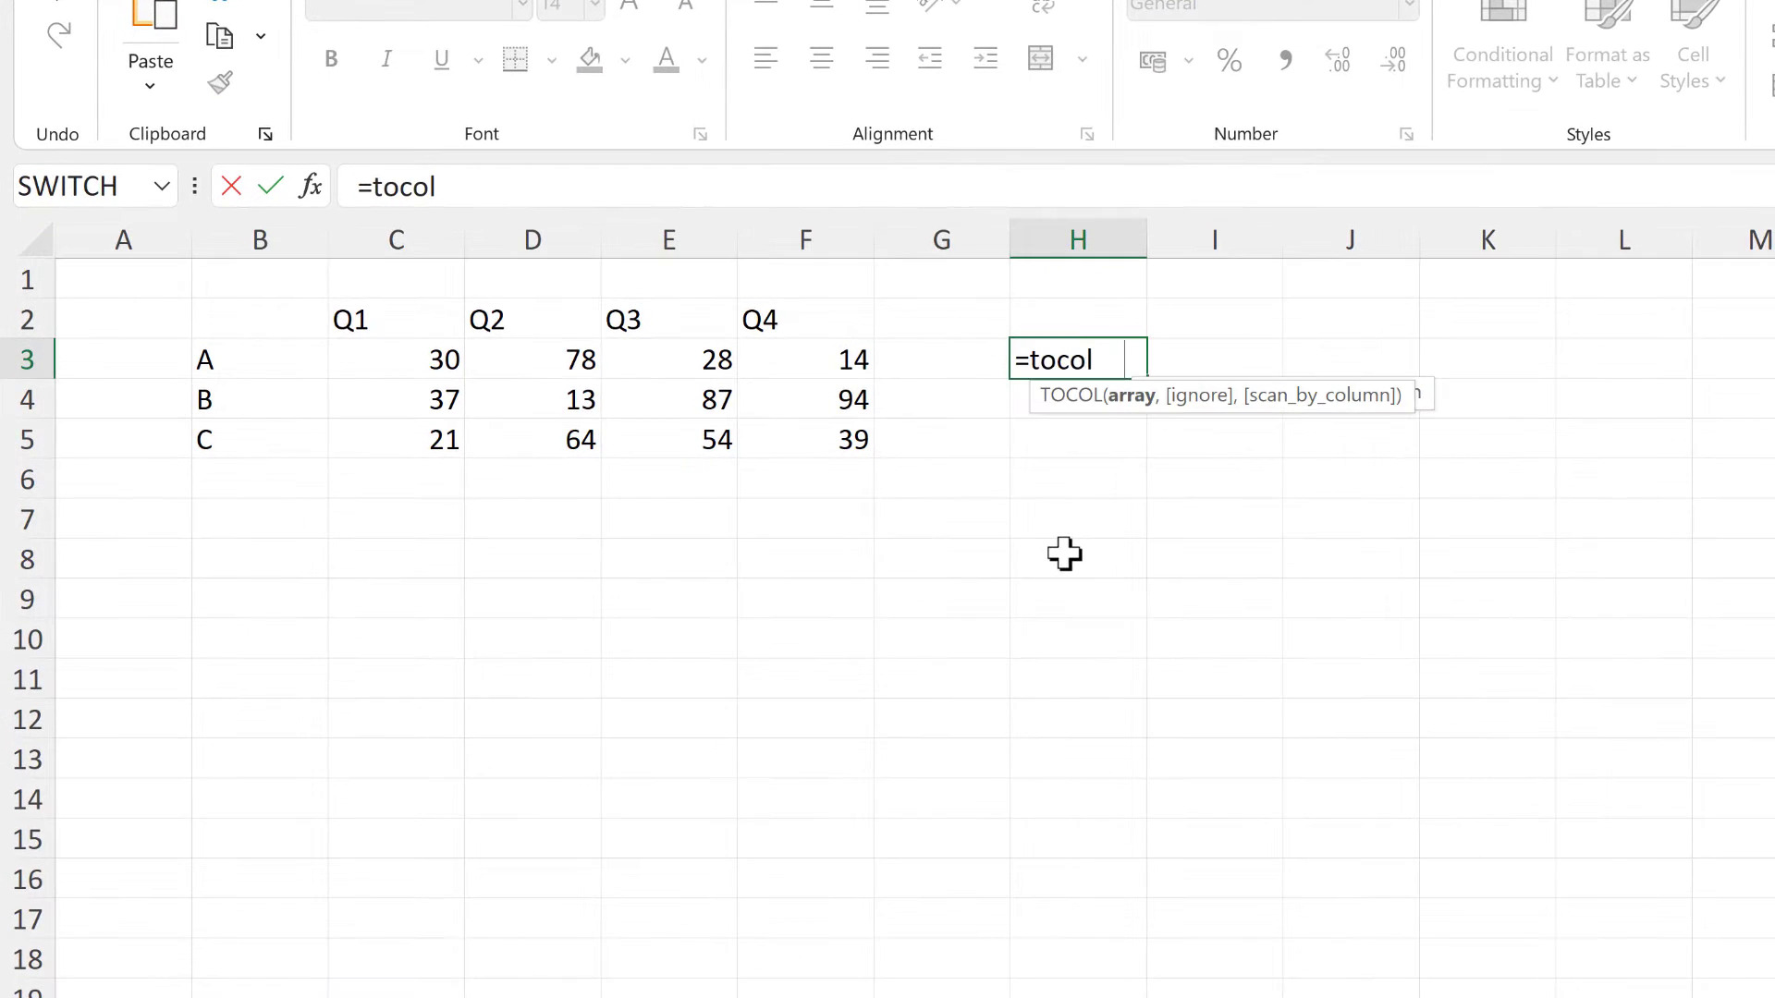
pyautogui.moveTo(416, 370); pyautogui.dragTo(943, 500)
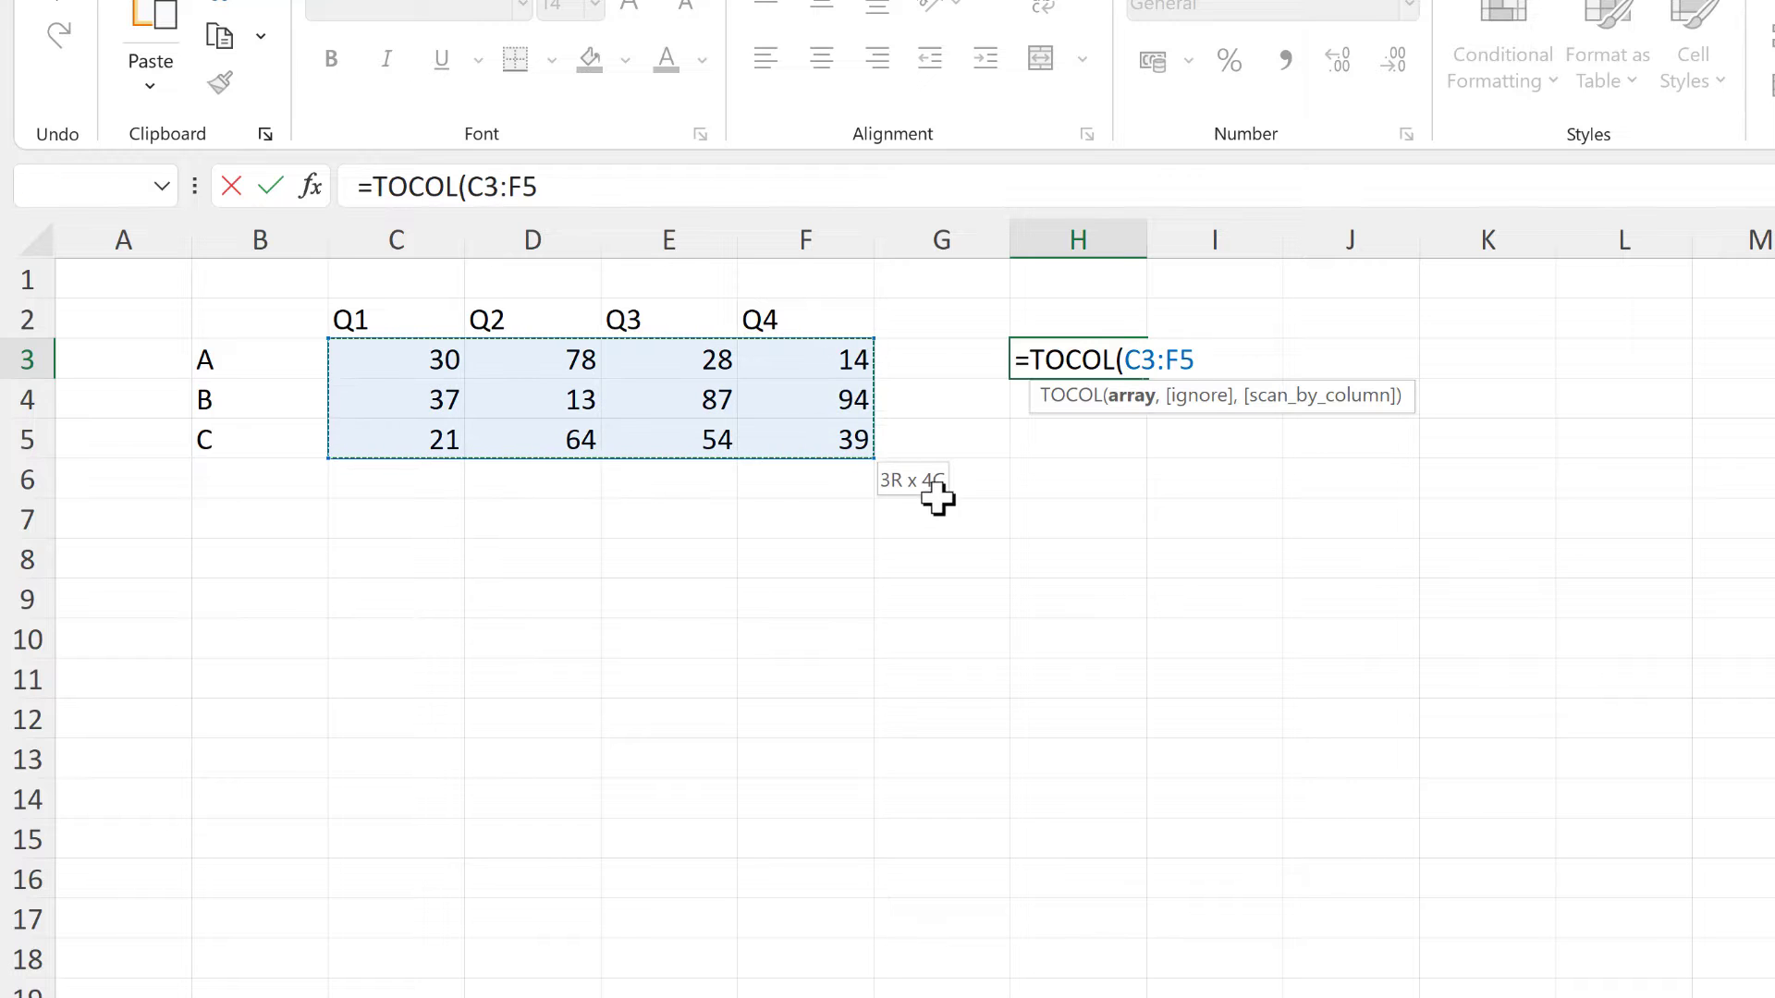
pyautogui.press('Return')
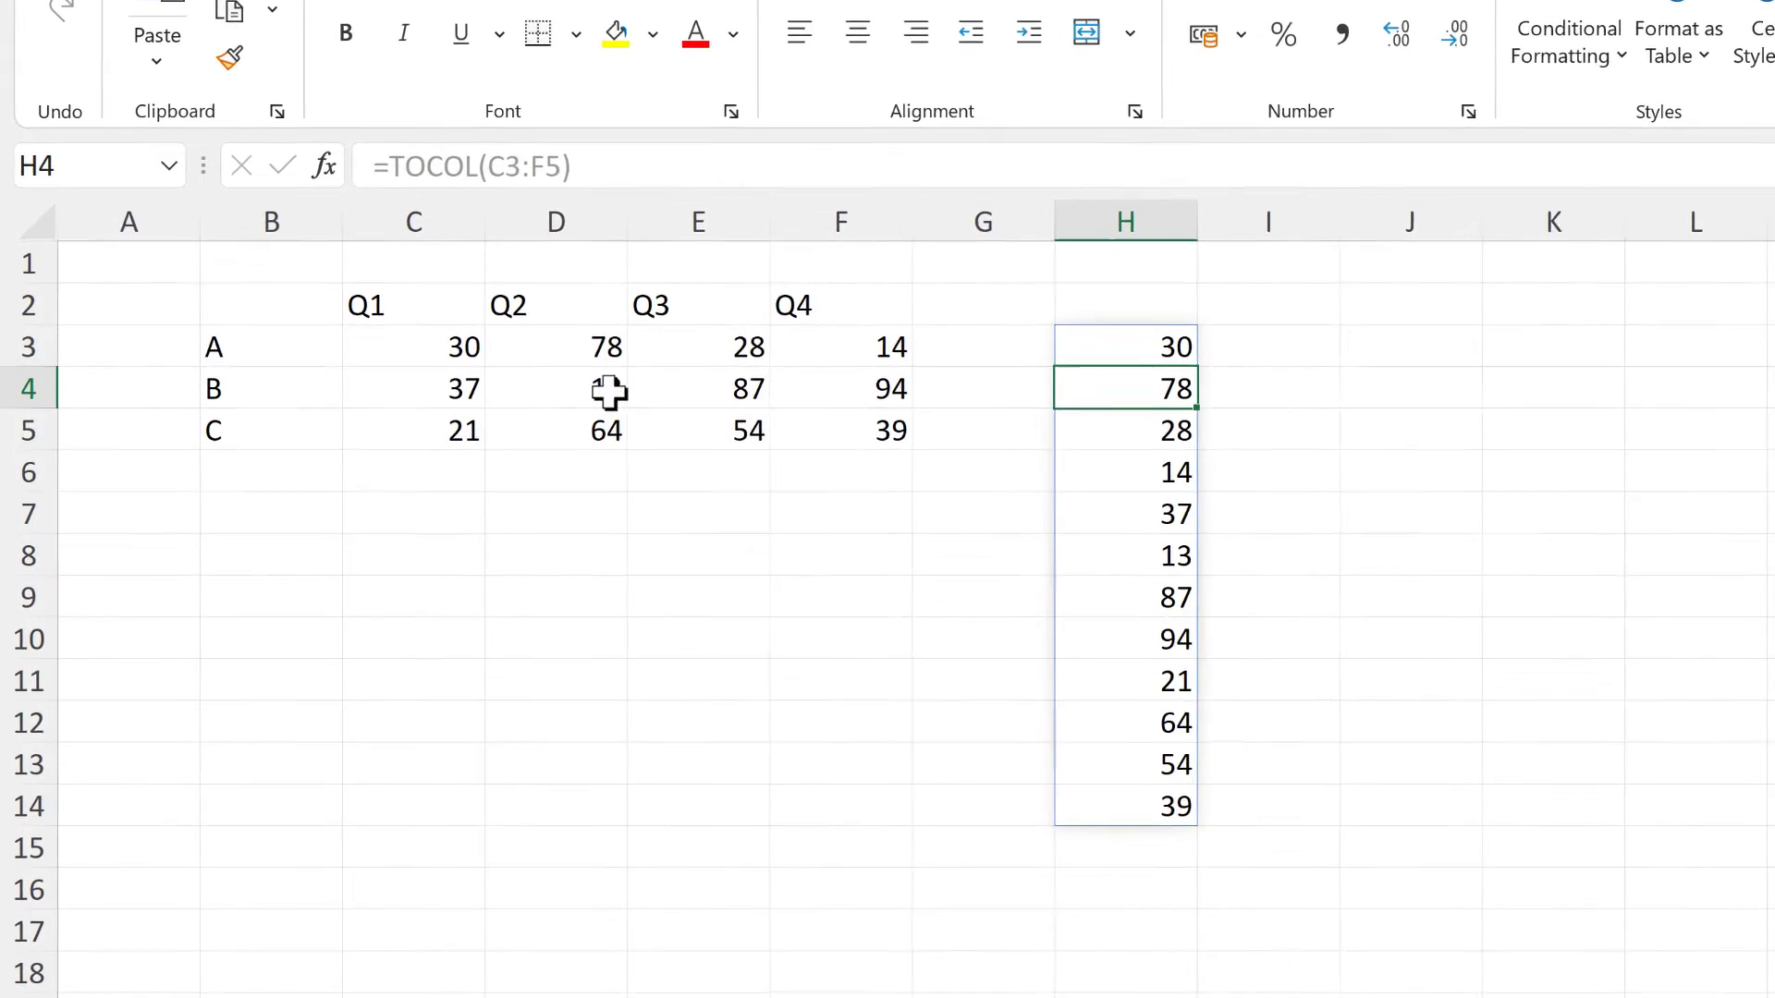
# Compare table rows A and B in C3:F4 with their matching stacked values in H3:H10
pyautogui.click(433, 360)
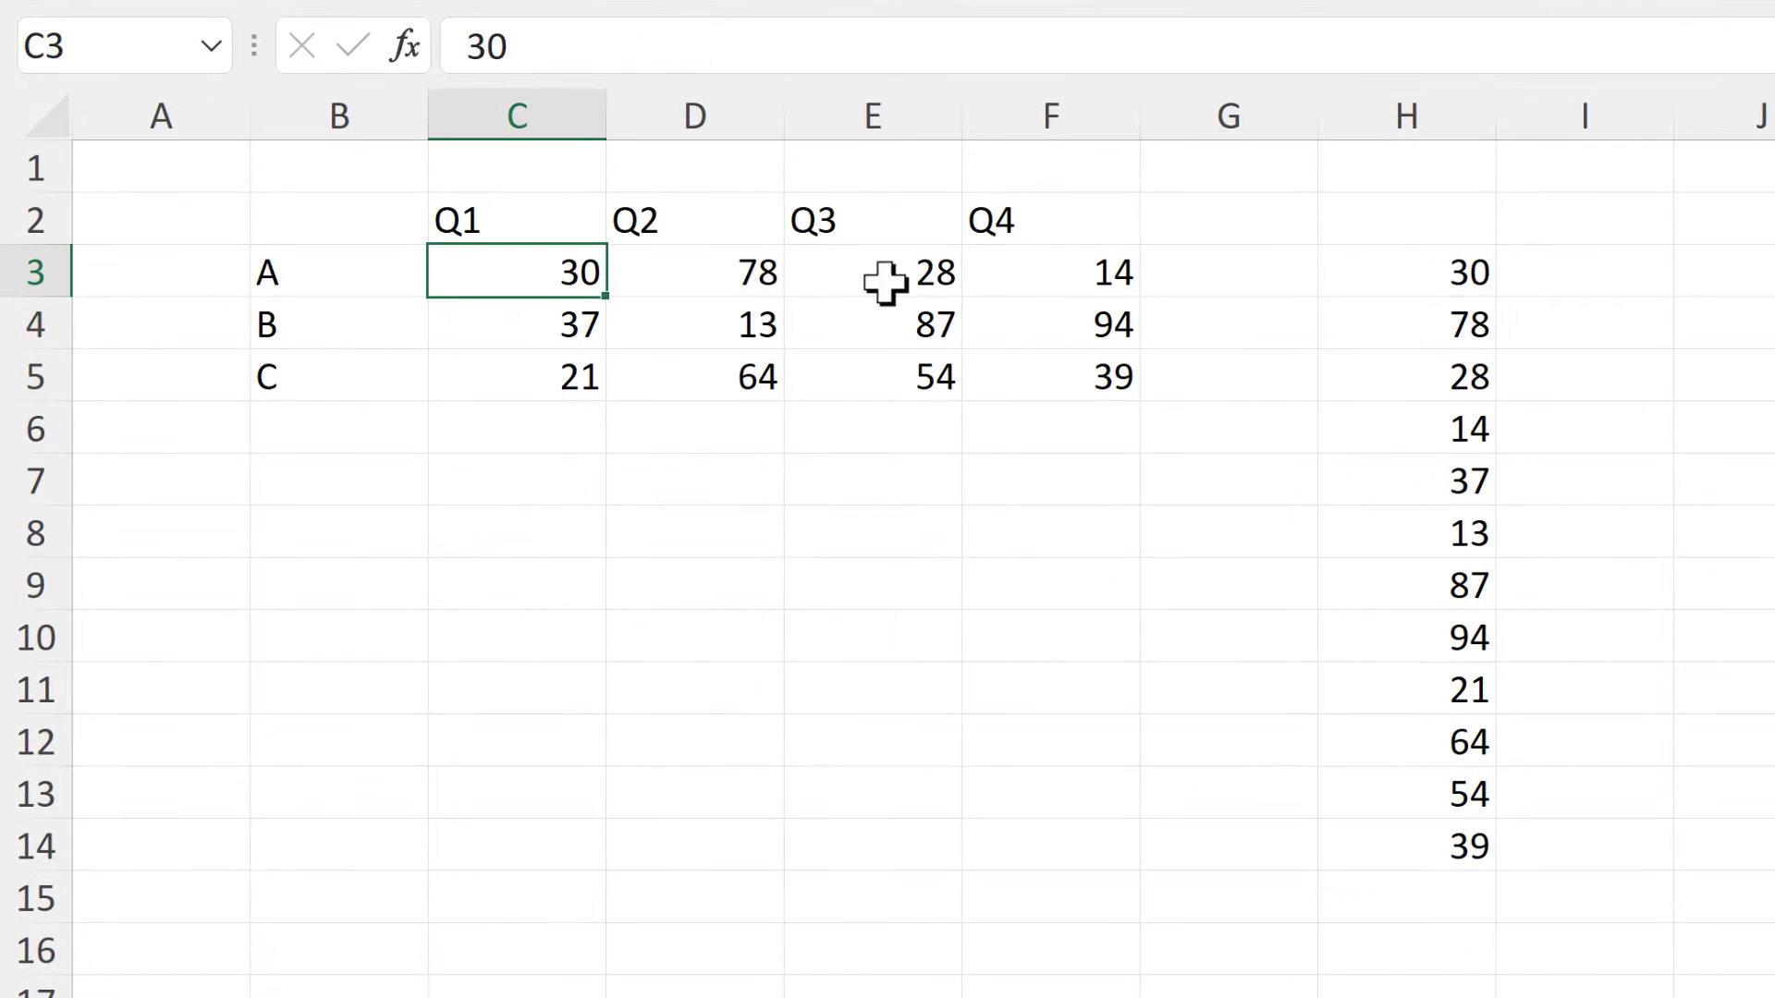
pyautogui.moveTo(885, 282); pyautogui.dragTo(1002, 274)
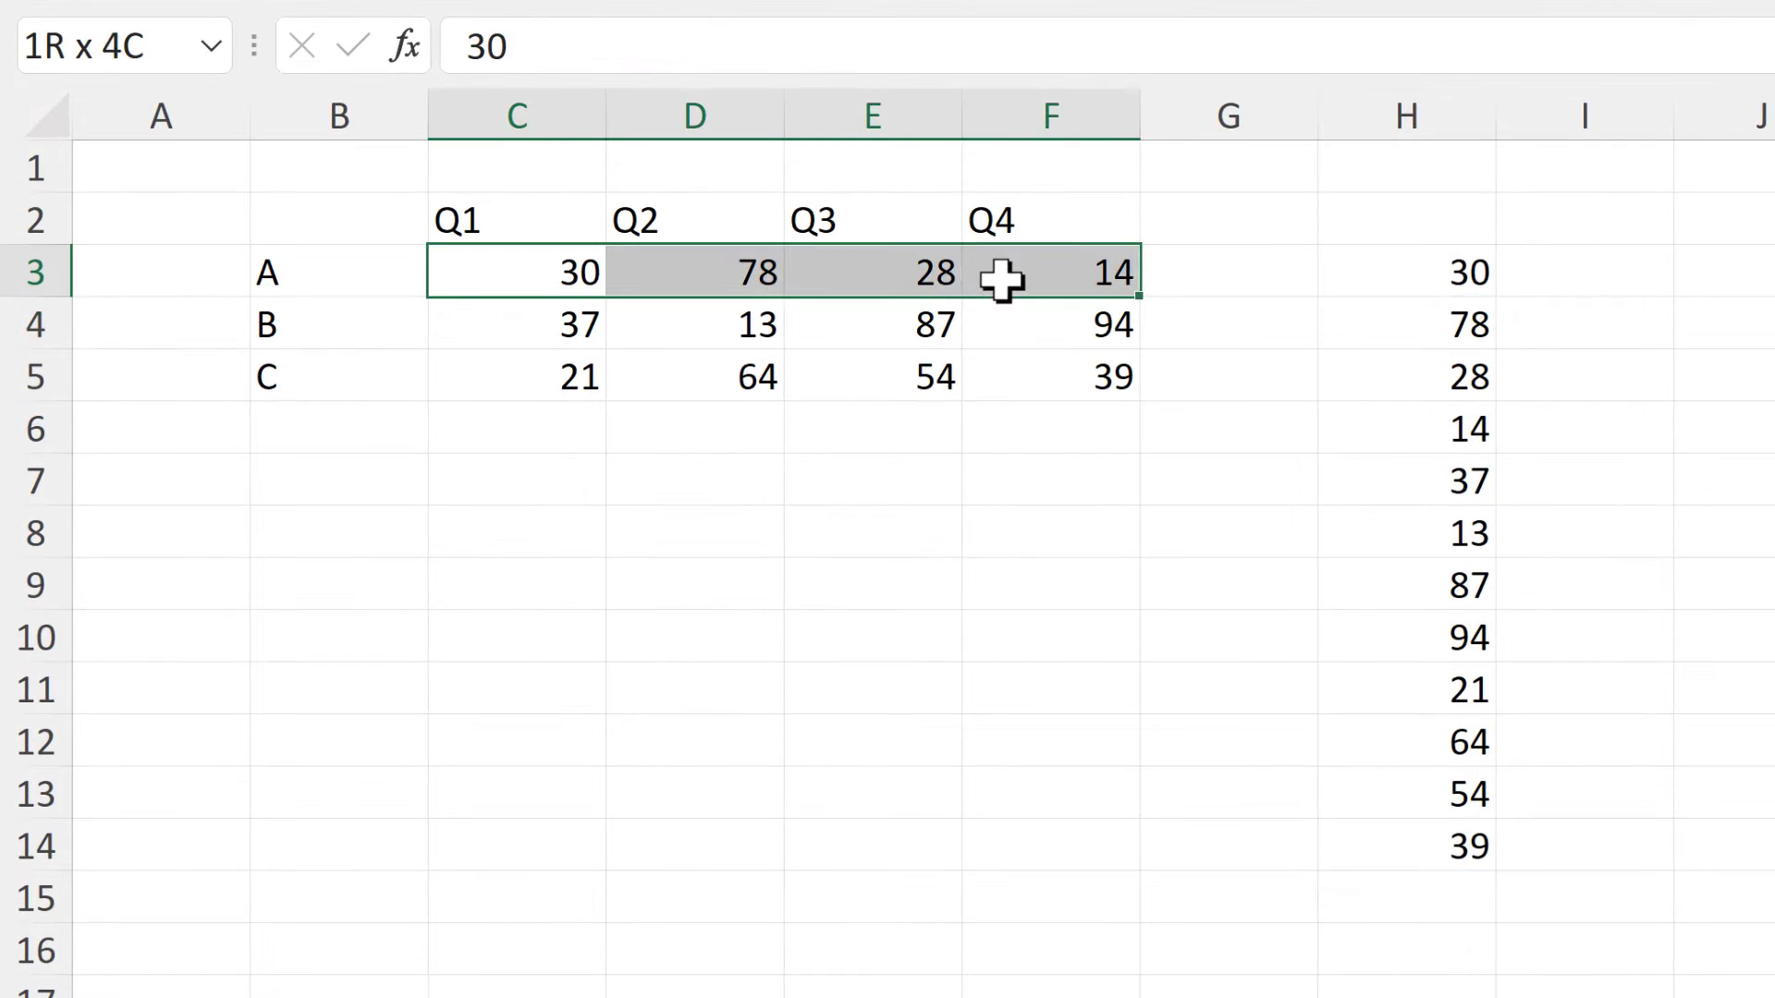
pyautogui.moveTo(1414, 277); pyautogui.dragTo(1433, 423)
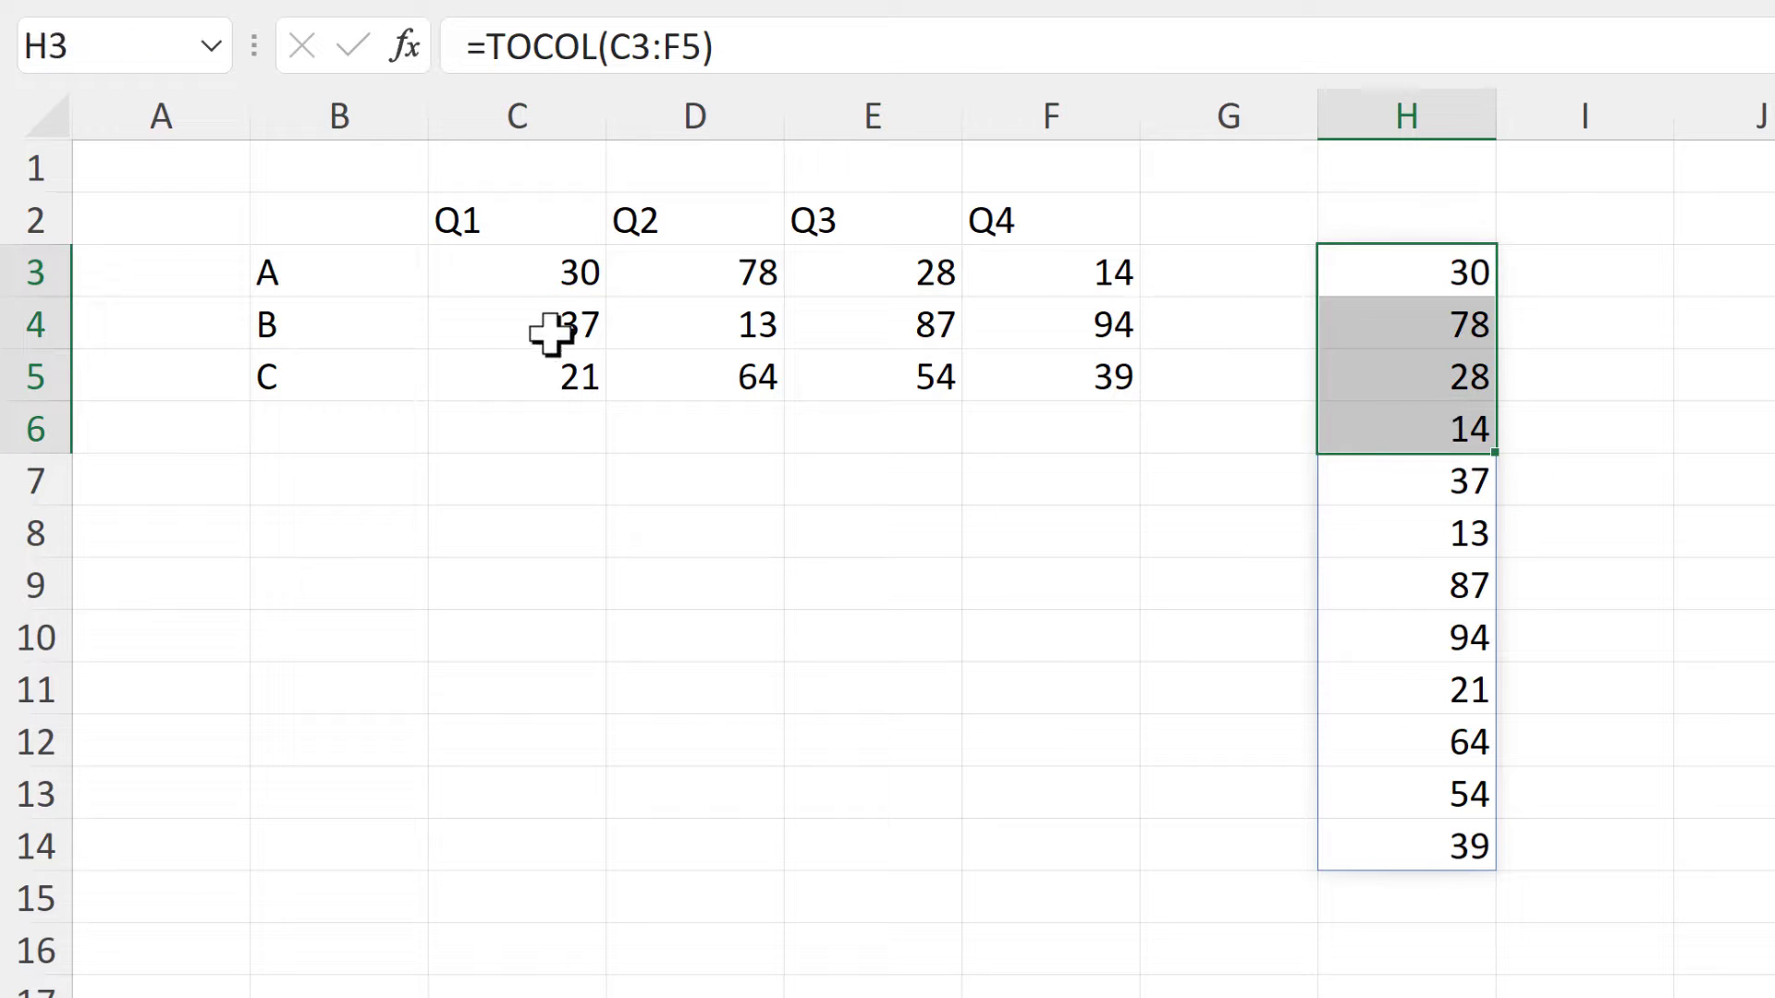
pyautogui.moveTo(555, 331); pyautogui.dragTo(988, 317)
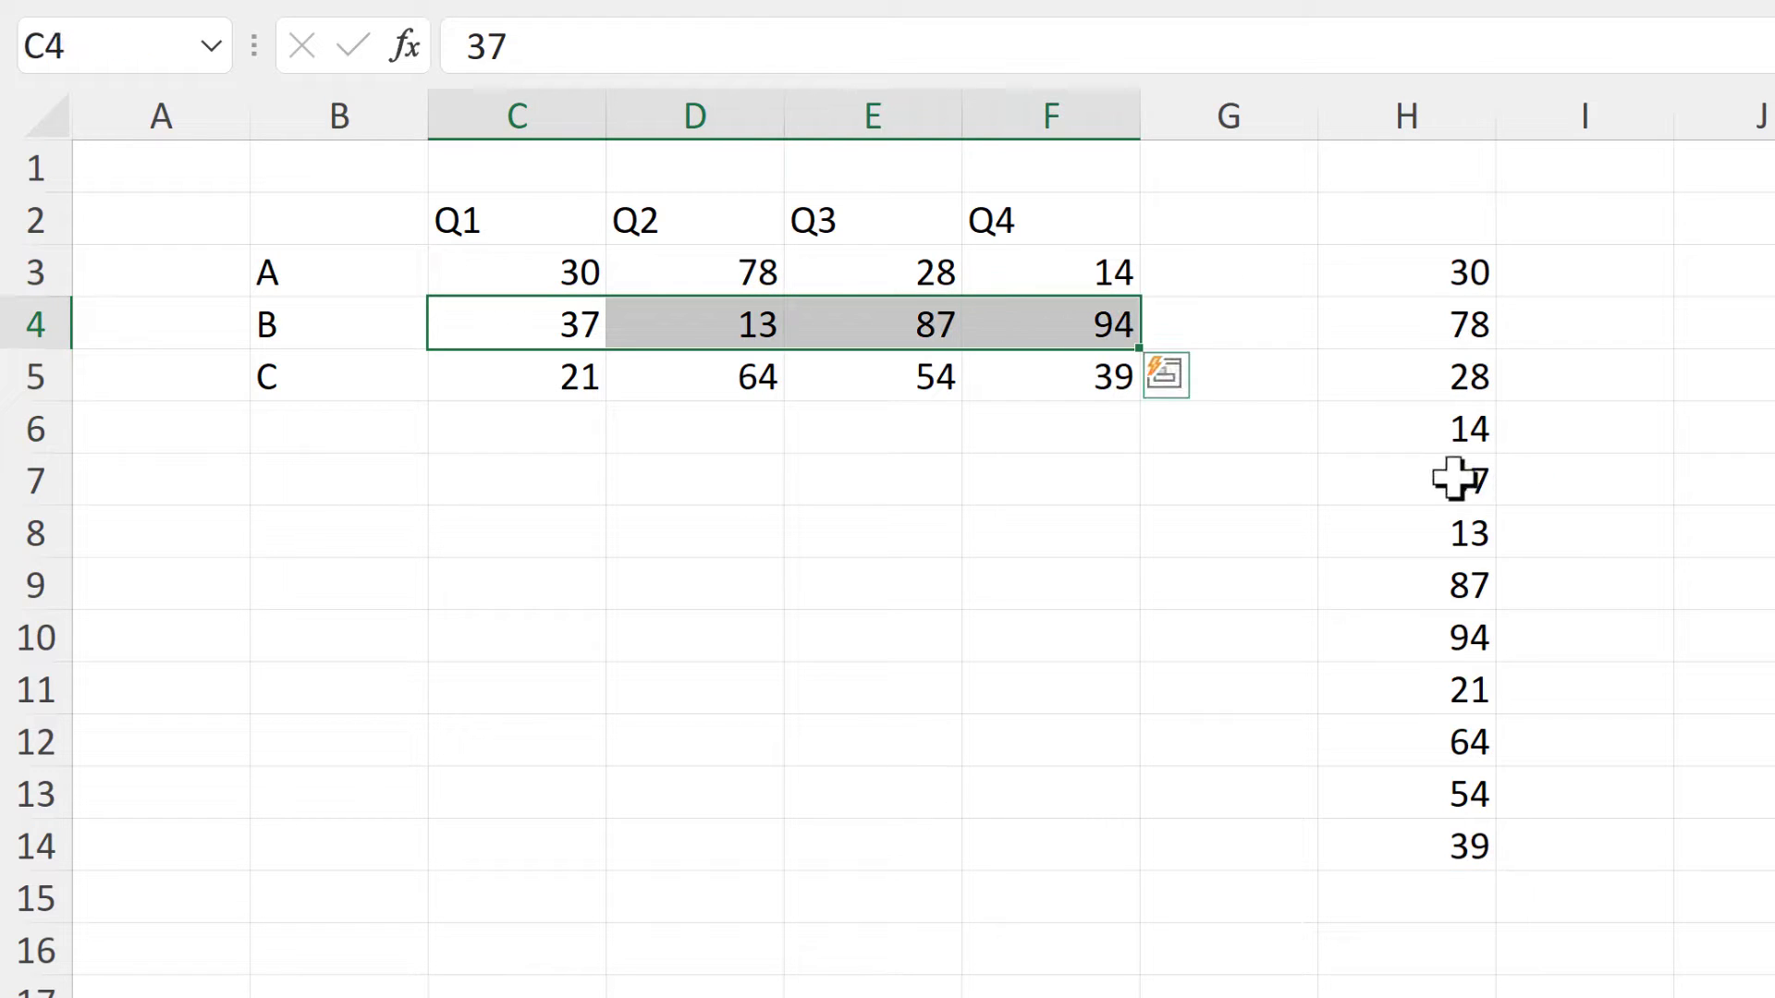
pyautogui.moveTo(1457, 475); pyautogui.dragTo(1442, 621)
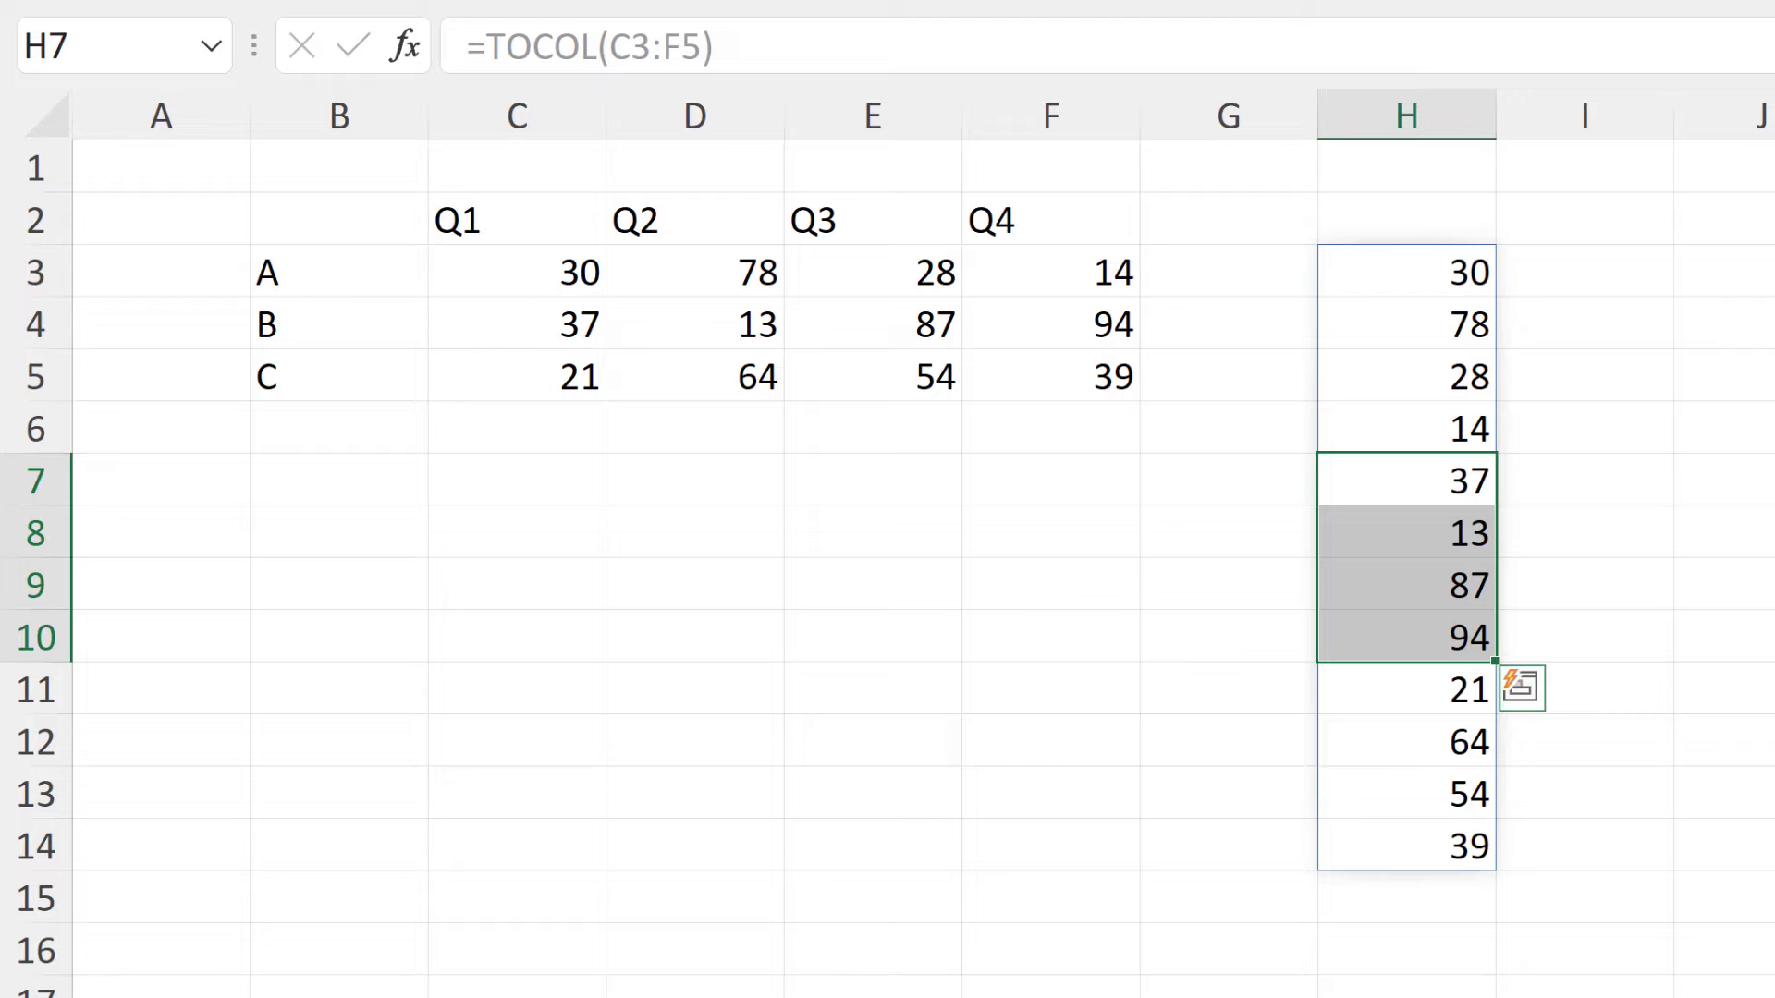
# Enter =B3:B5&C2:F2 in B7 to combine the row labels with the quarter headers, and move the formula to C8
pyautogui.click(384, 483)
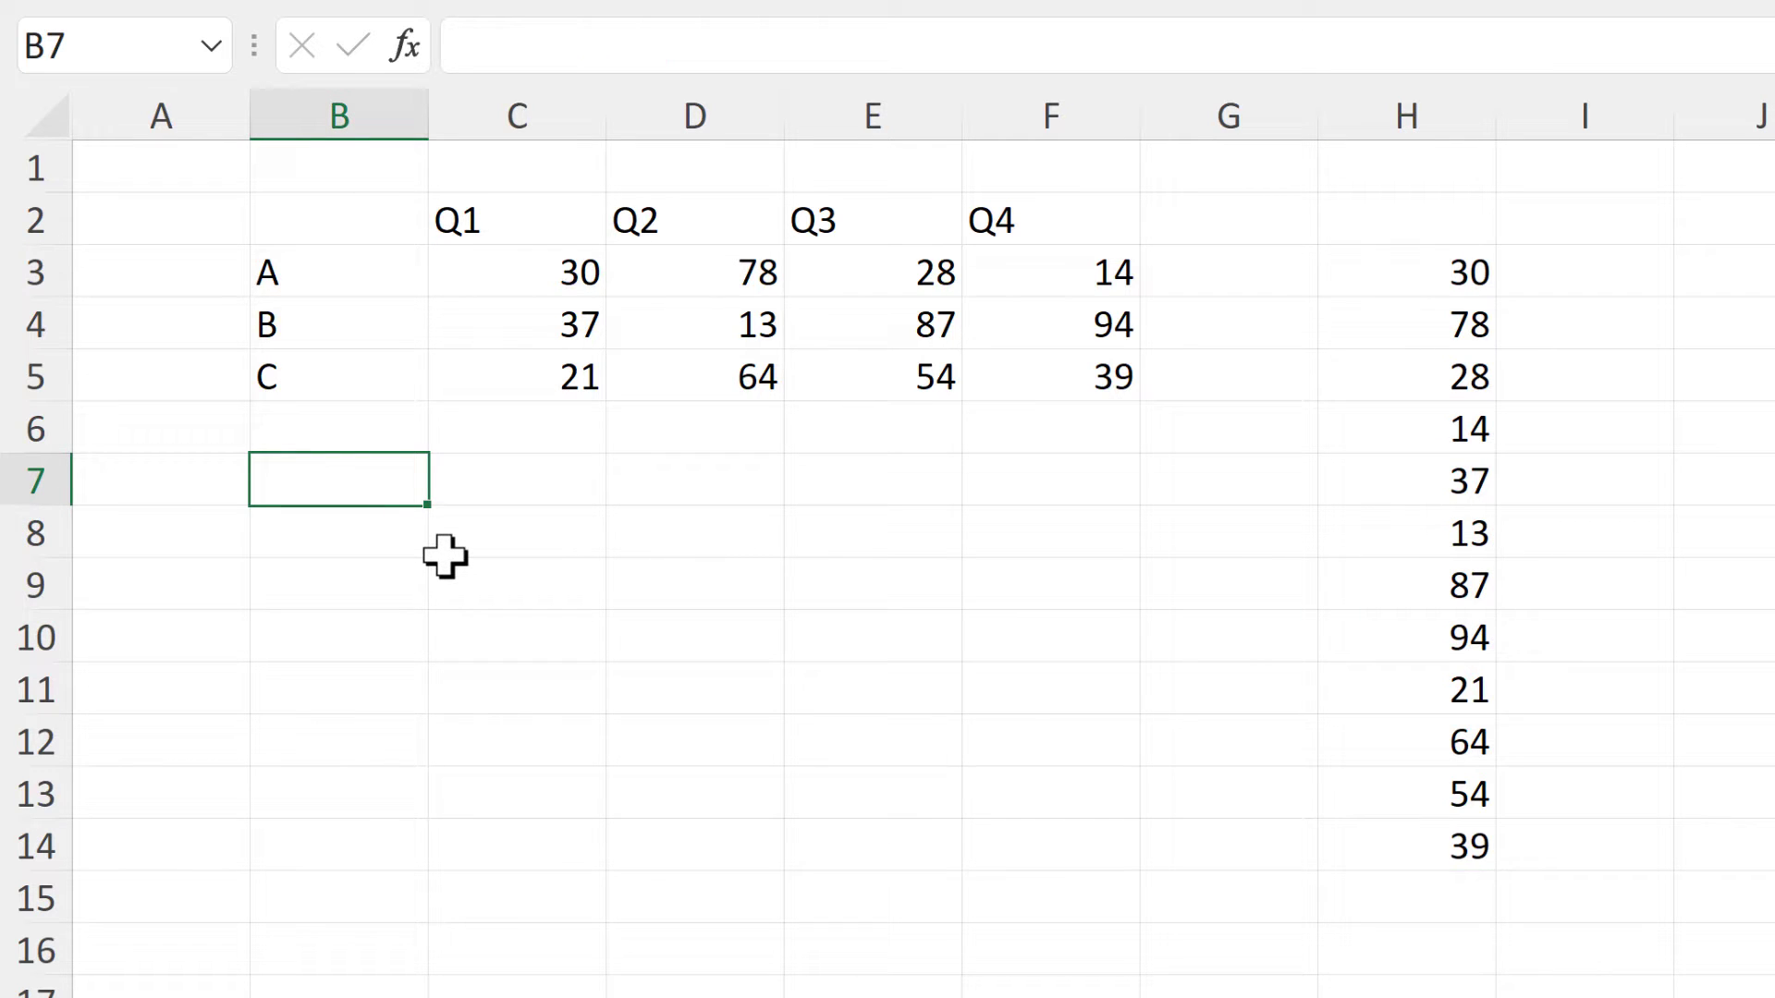
pyautogui.write('=')
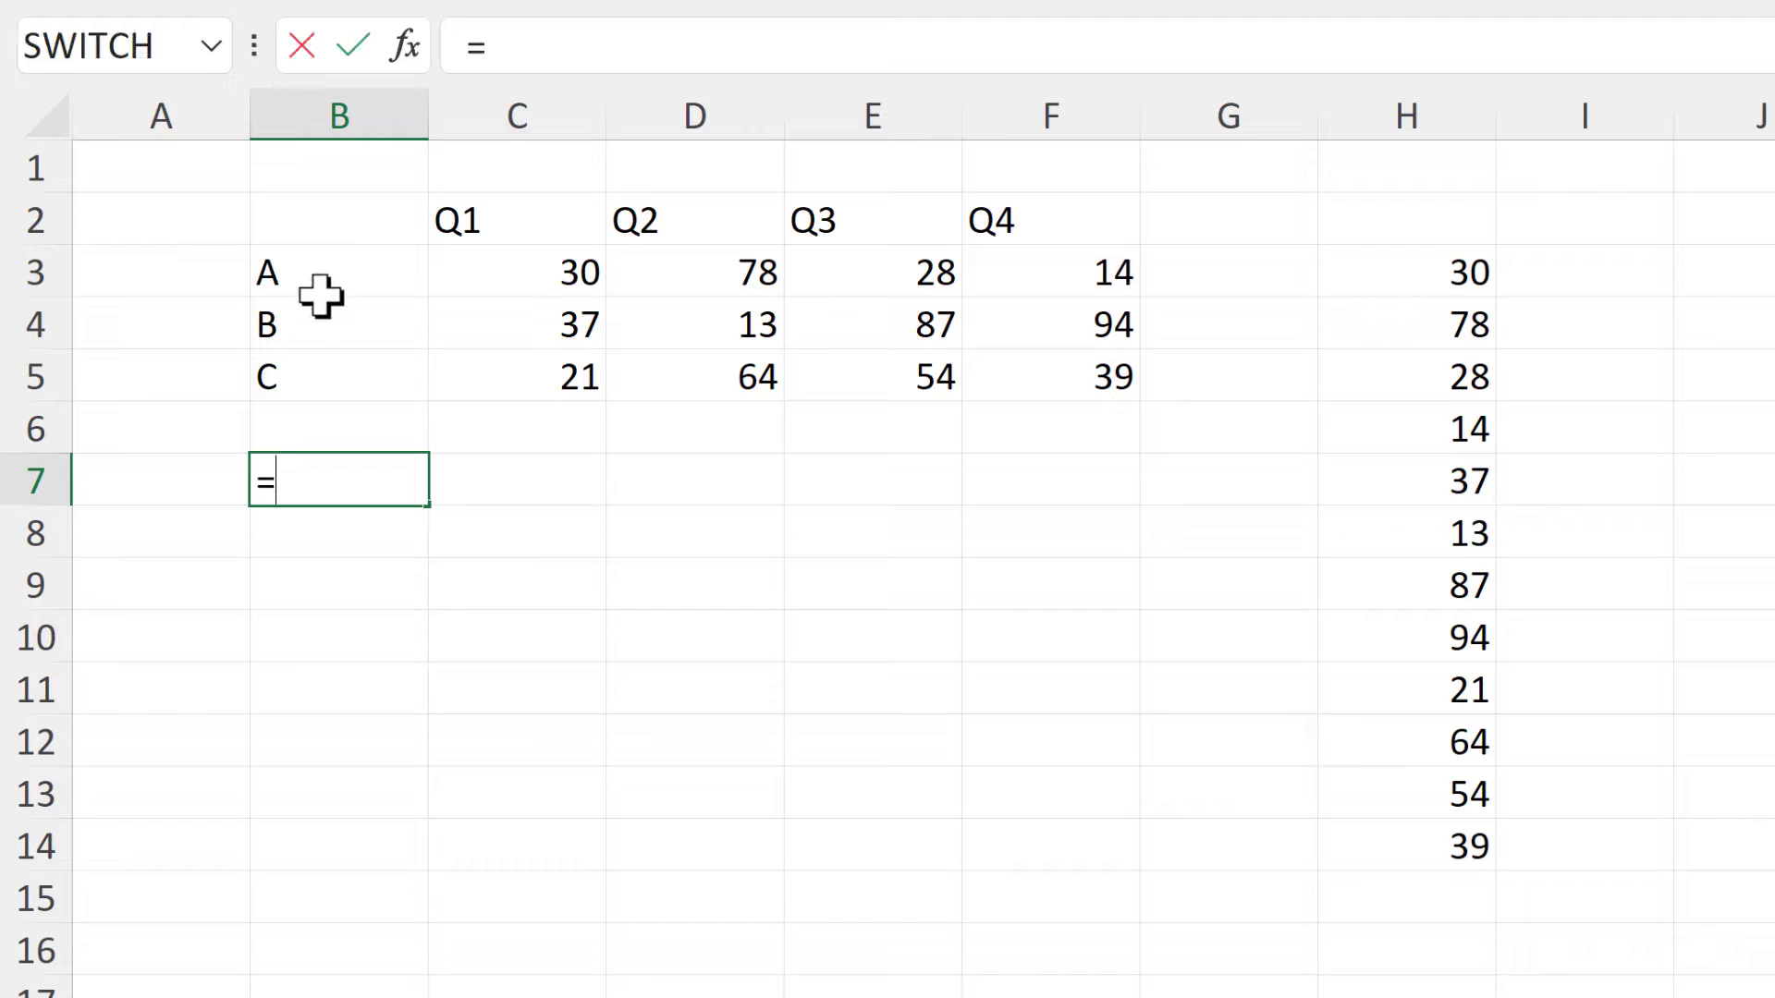
pyautogui.moveTo(321, 290); pyautogui.dragTo(323, 377)
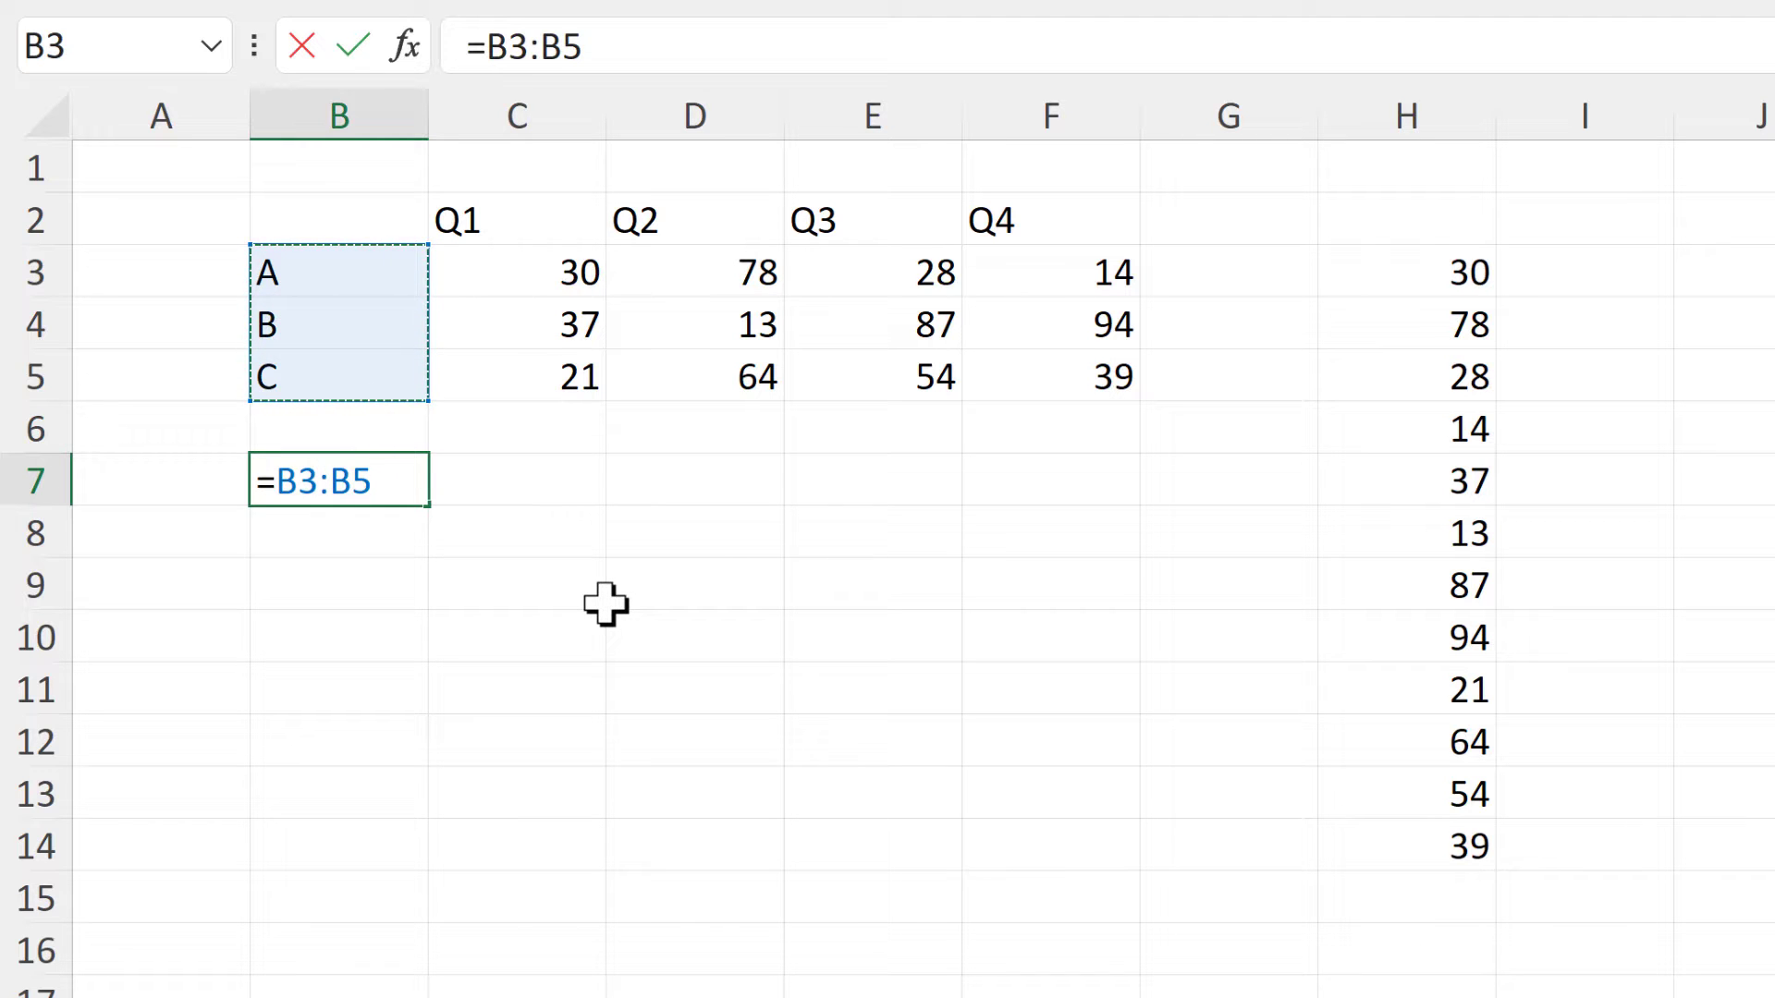
pyautogui.write('&')
pyautogui.moveTo(471, 222); pyautogui.dragTo(1022, 222)
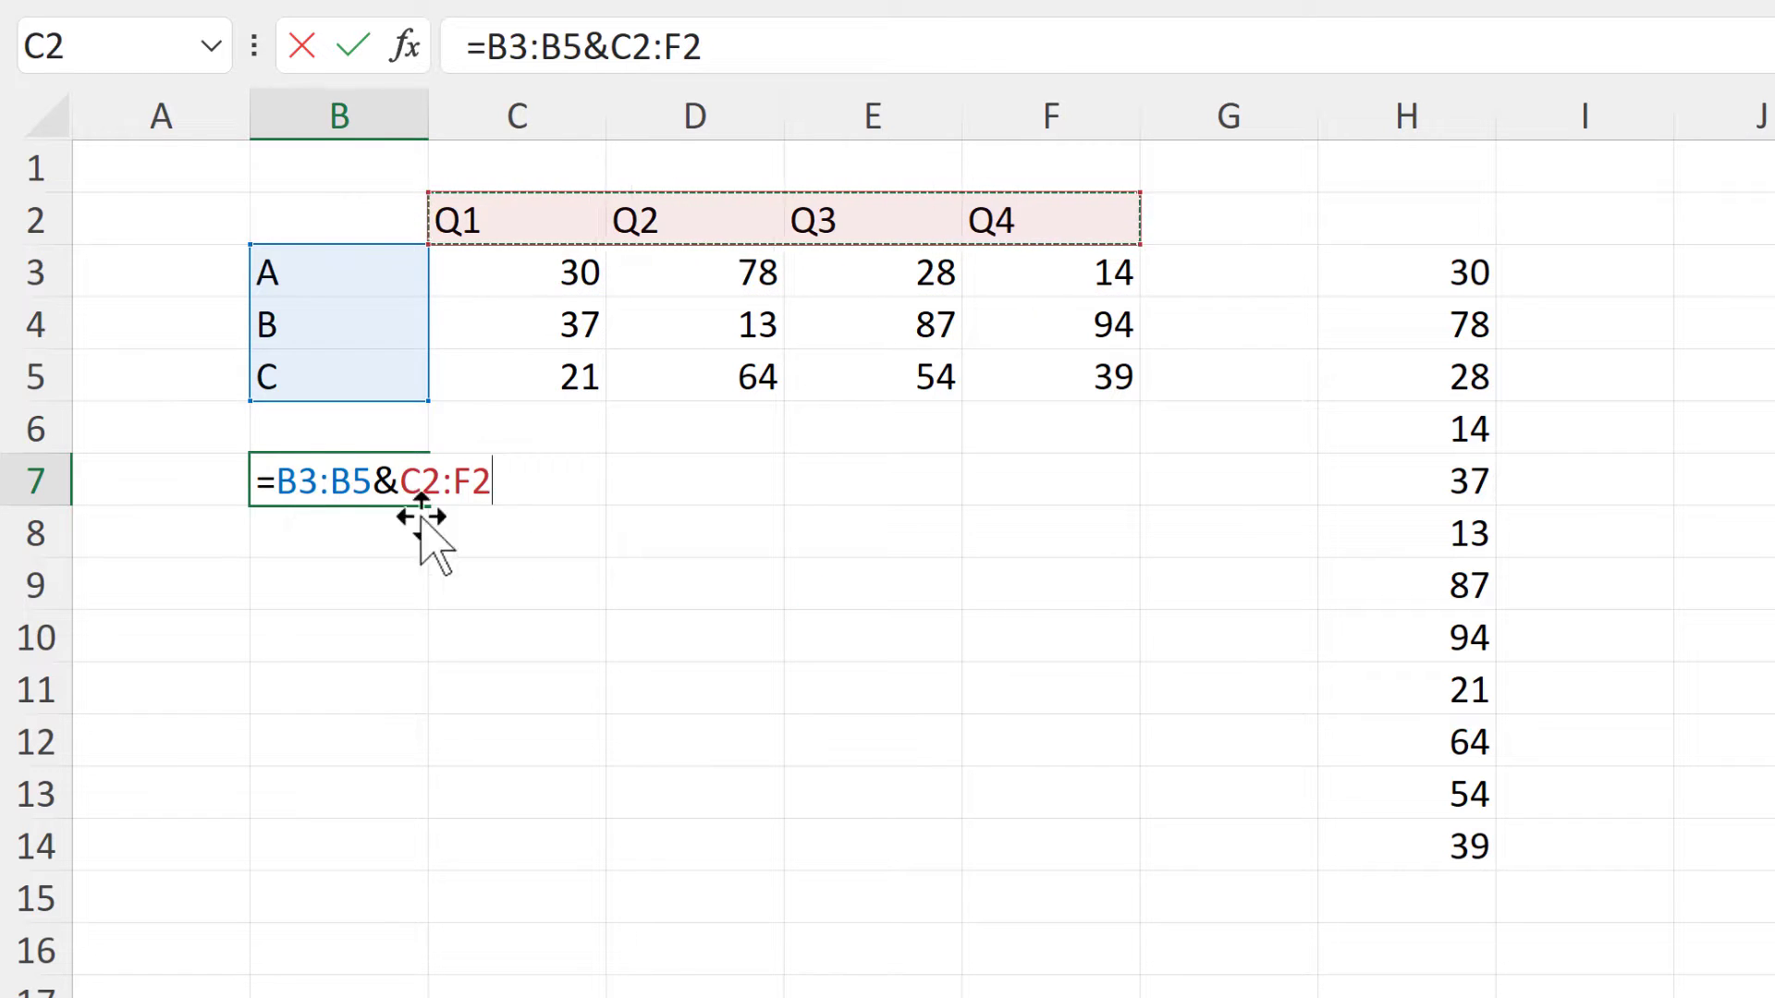
pyautogui.press('Return')
pyautogui.click(366, 483)
pyautogui.moveTo(376, 453); pyautogui.dragTo(554, 541)
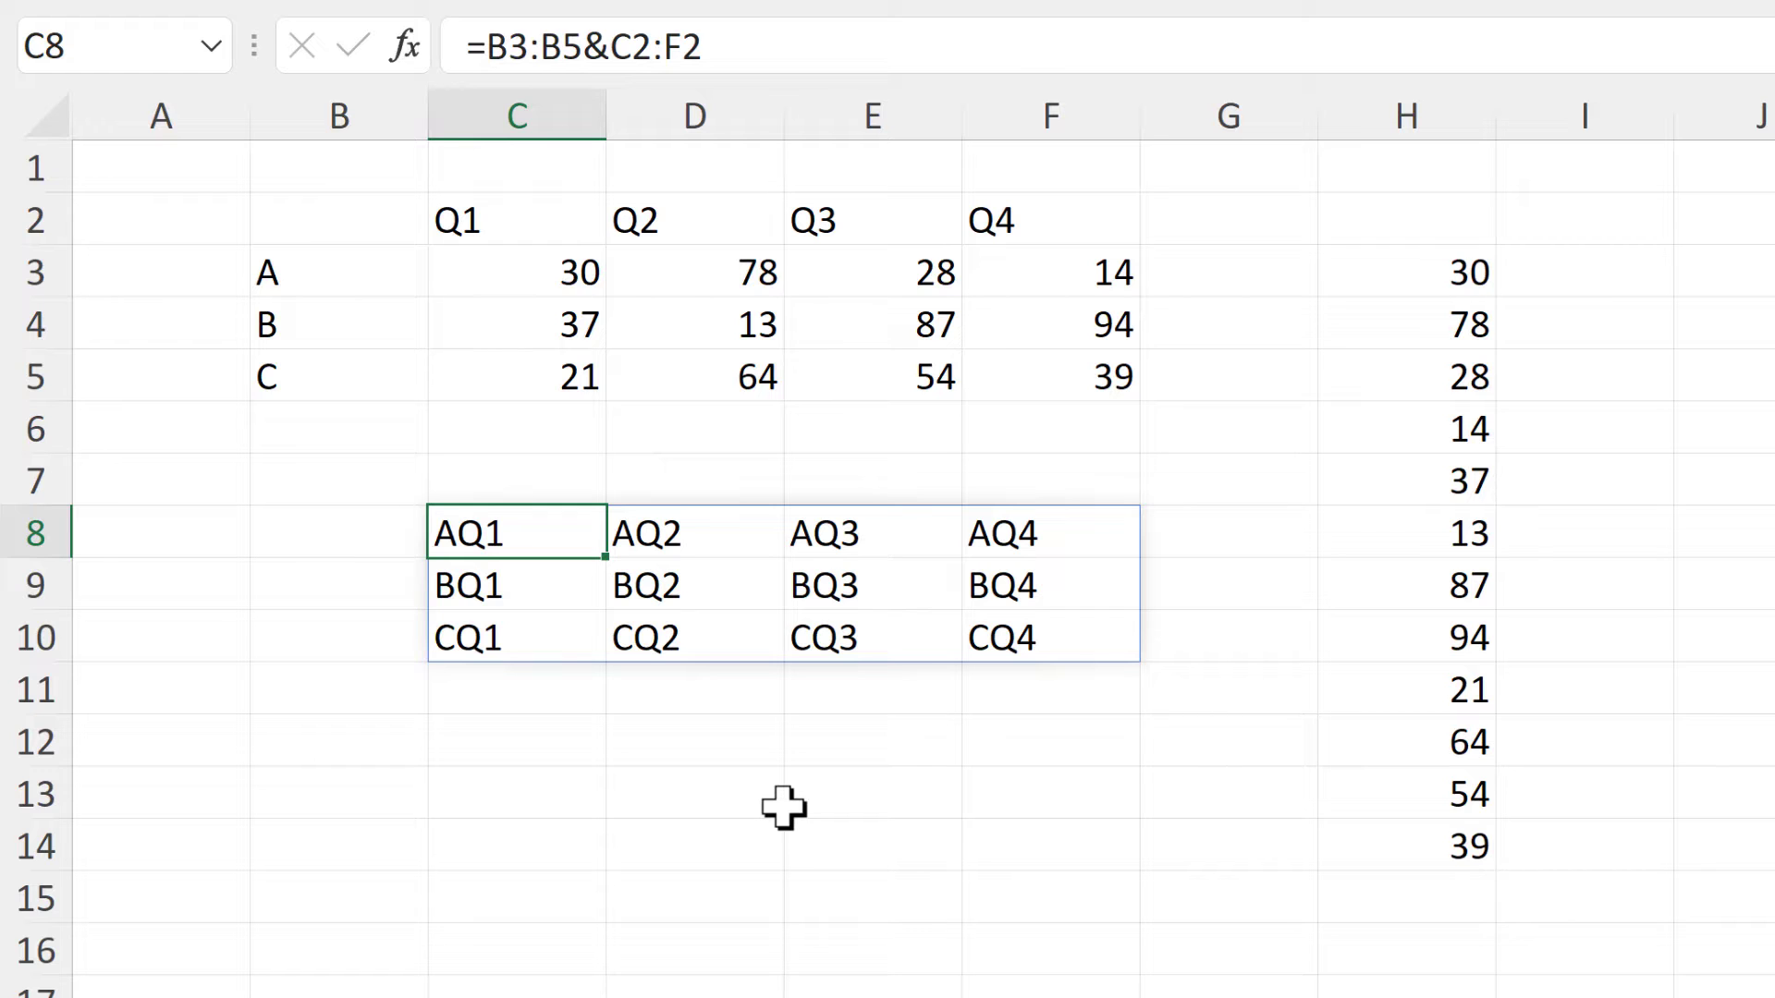
# Insert a "-" separator between the labels and quarters in C8, making the formula =B3:B5&"-"&C2:F2
pyautogui.press('F2')
pyautogui.click(577, 533)
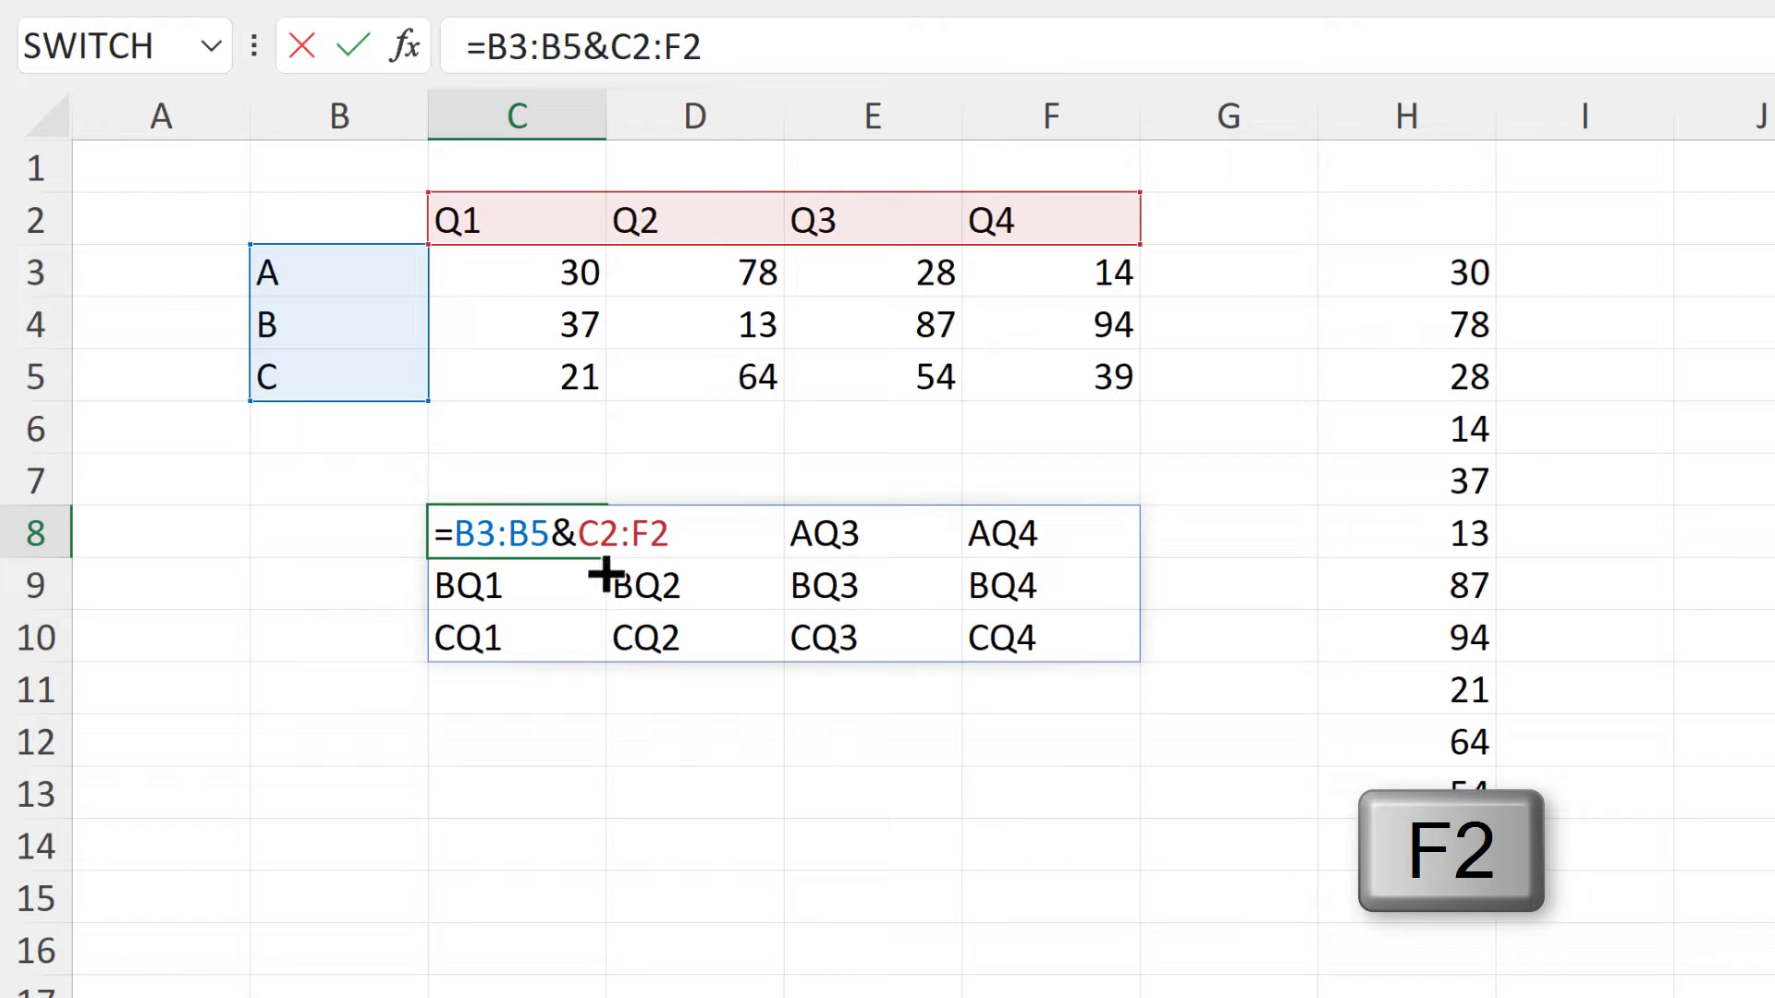
pyautogui.write('"-"')
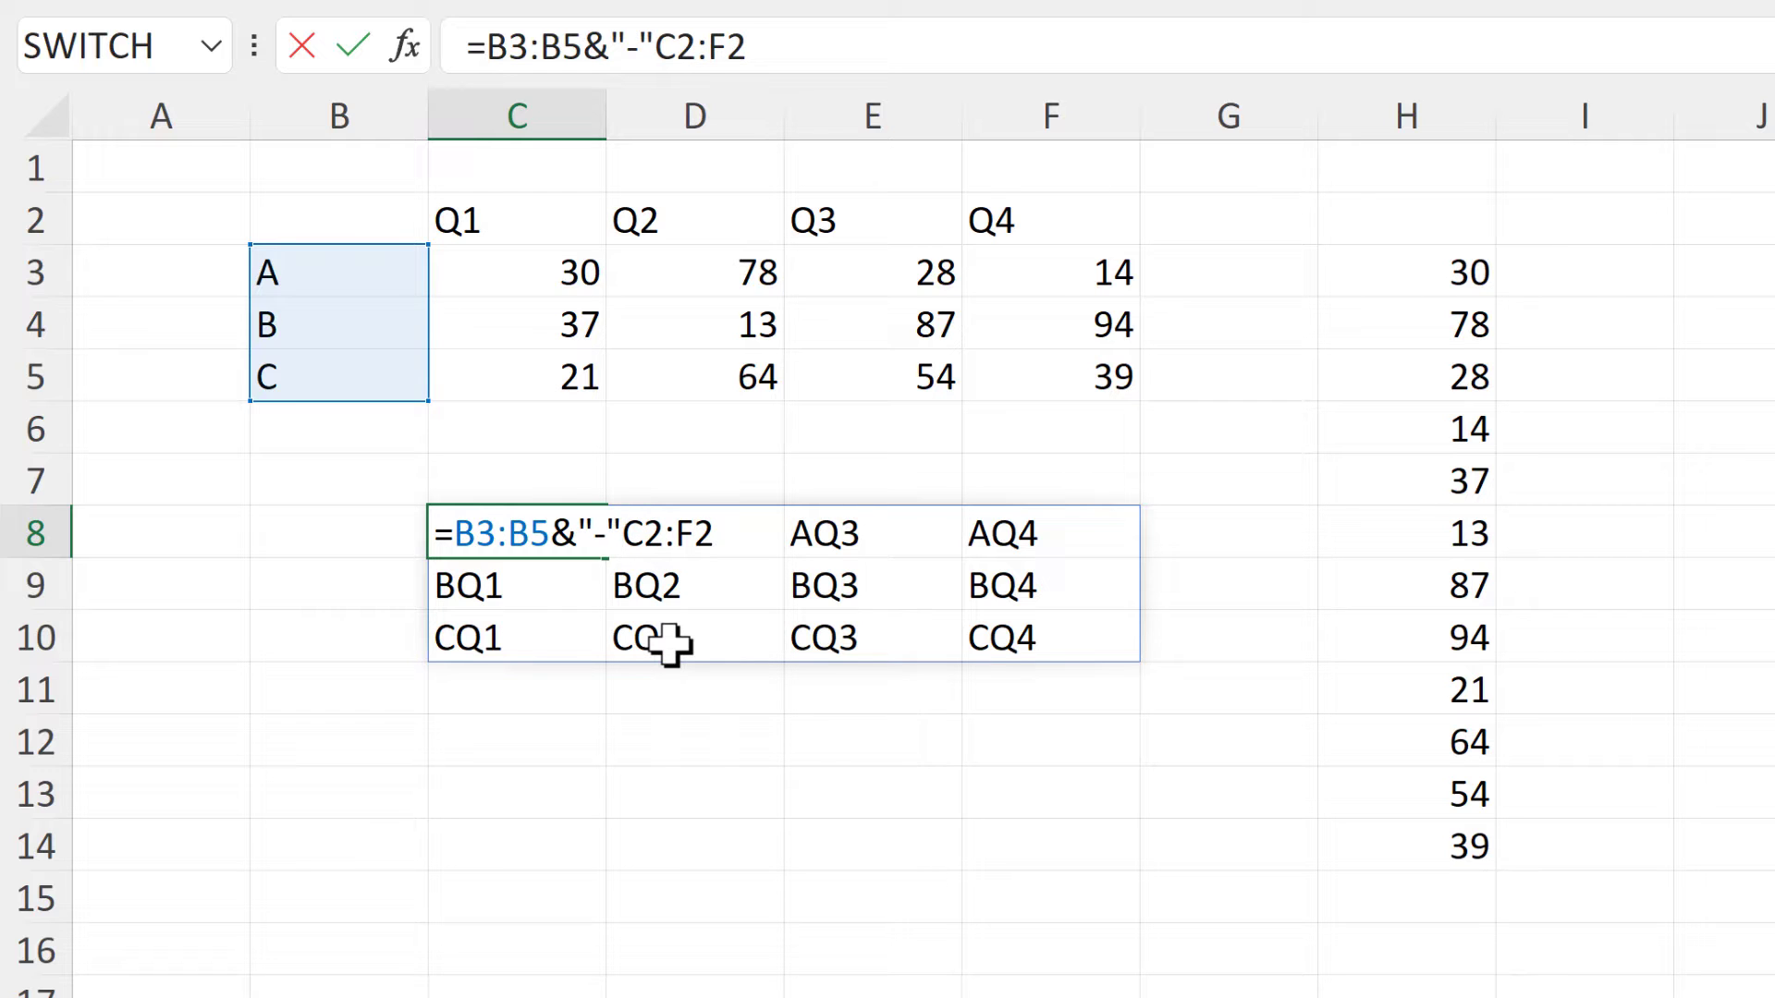
pyautogui.write('&')
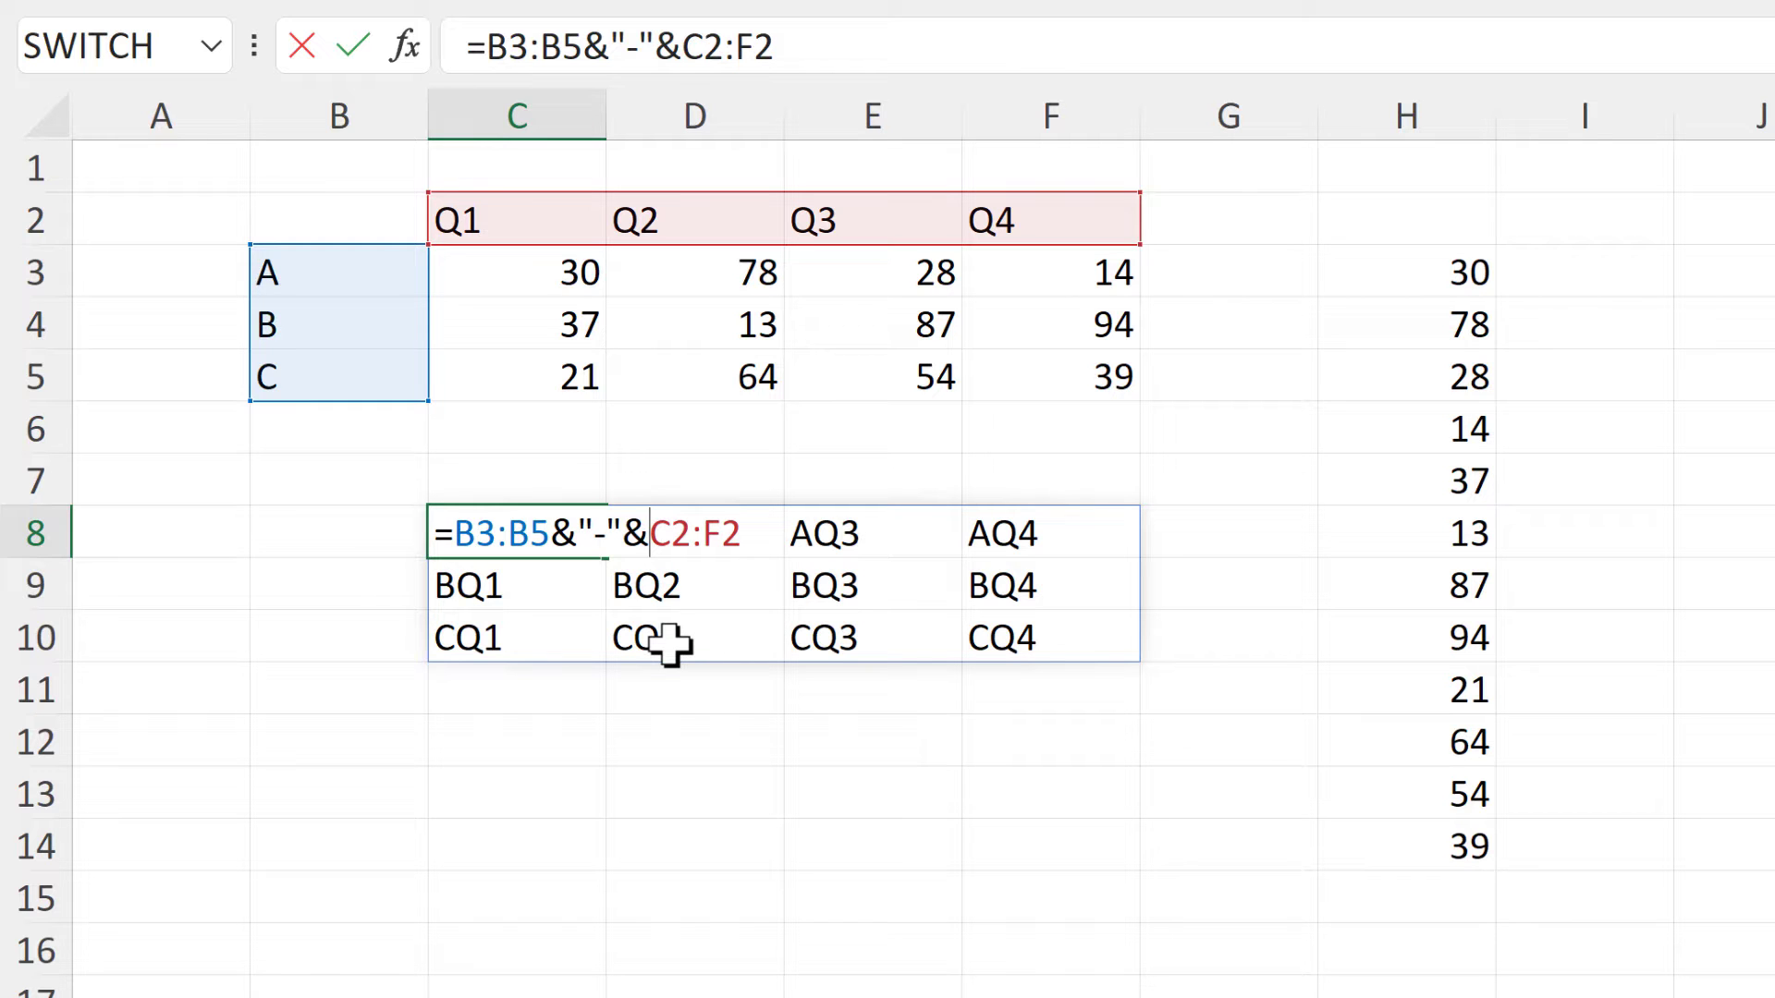
pyautogui.press('Return')
# Wrap the C8 formula in TEXTJOIN with "." as the delimiter and 1 for ignoring empty cells
pyautogui.click(545, 541)
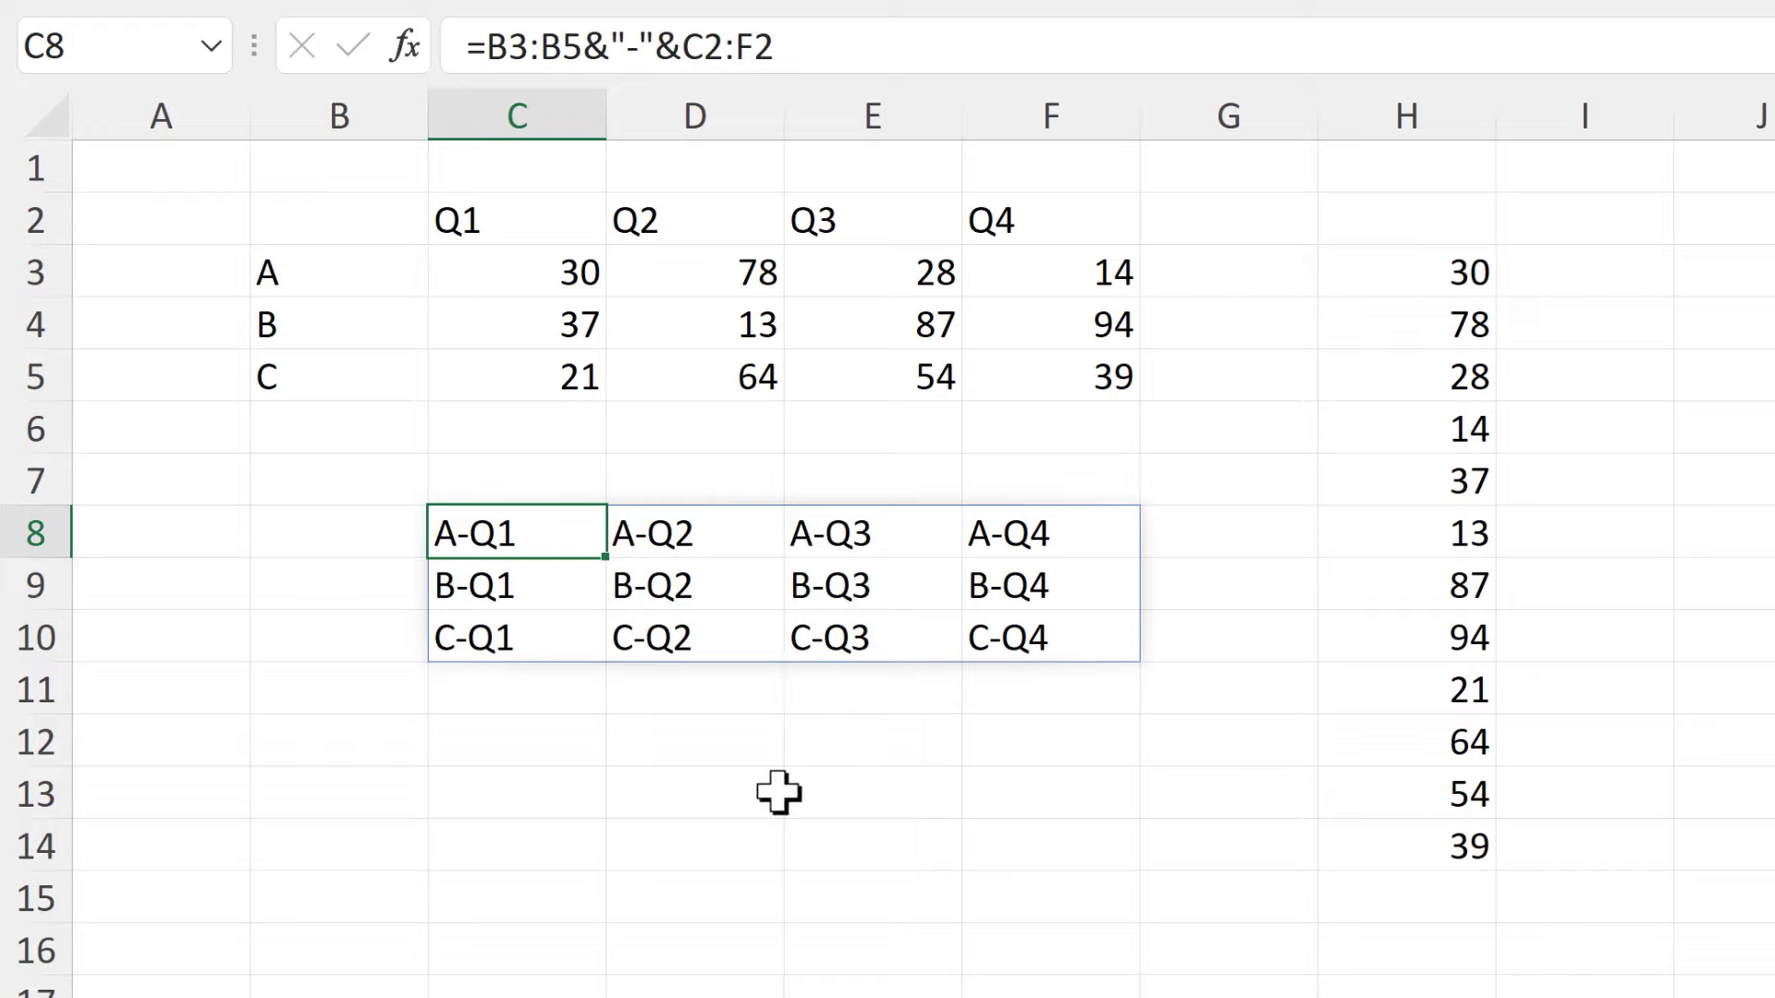
pyautogui.press('F2')
pyautogui.click(461, 544)
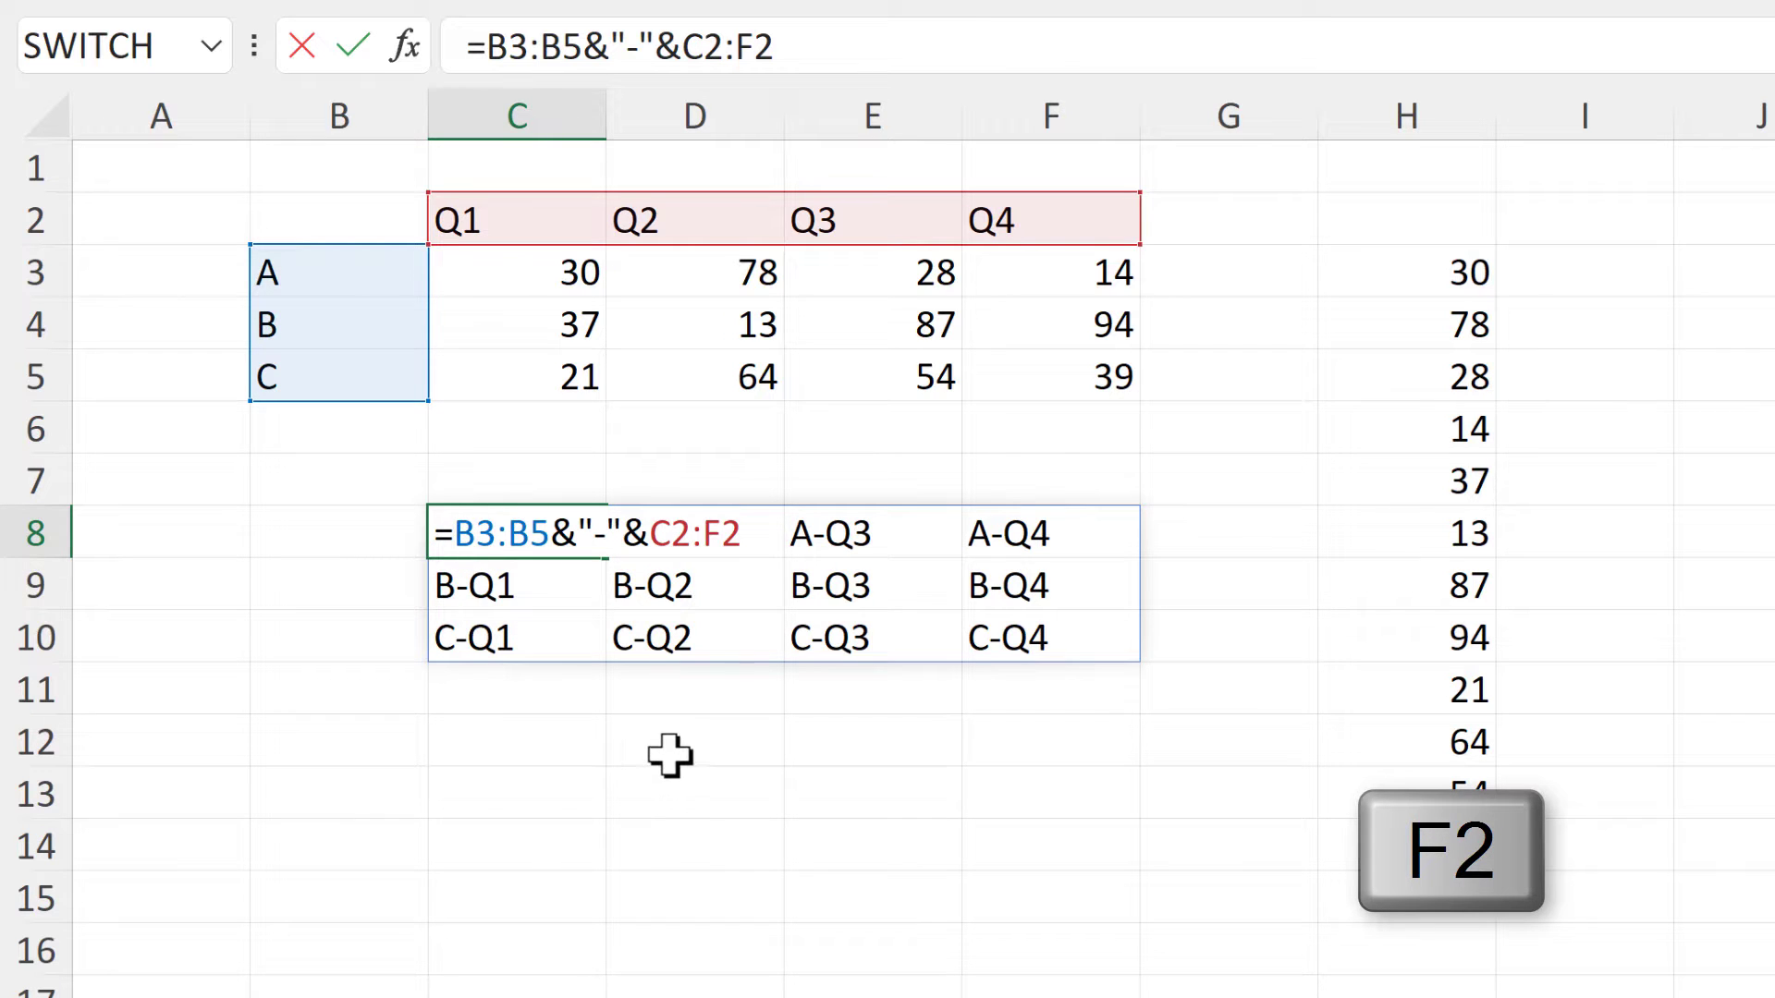
pyautogui.write('te')
pyautogui.write('xtjoin')
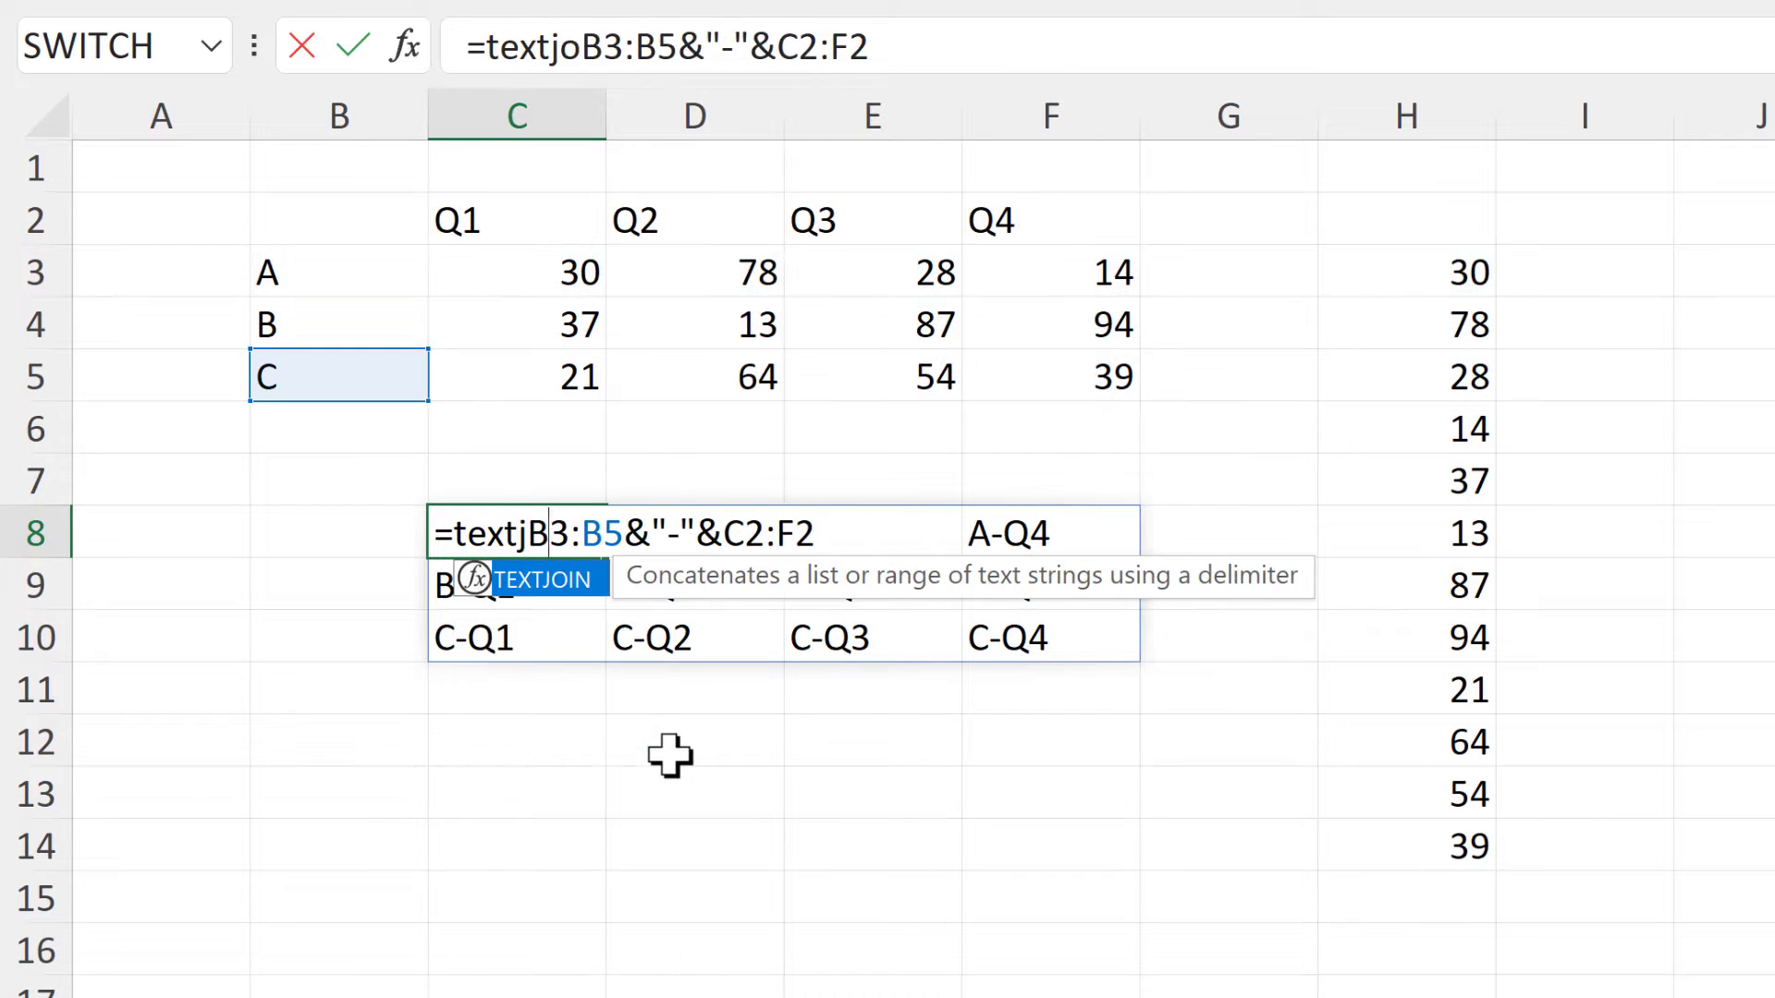
pyautogui.press('Tab')
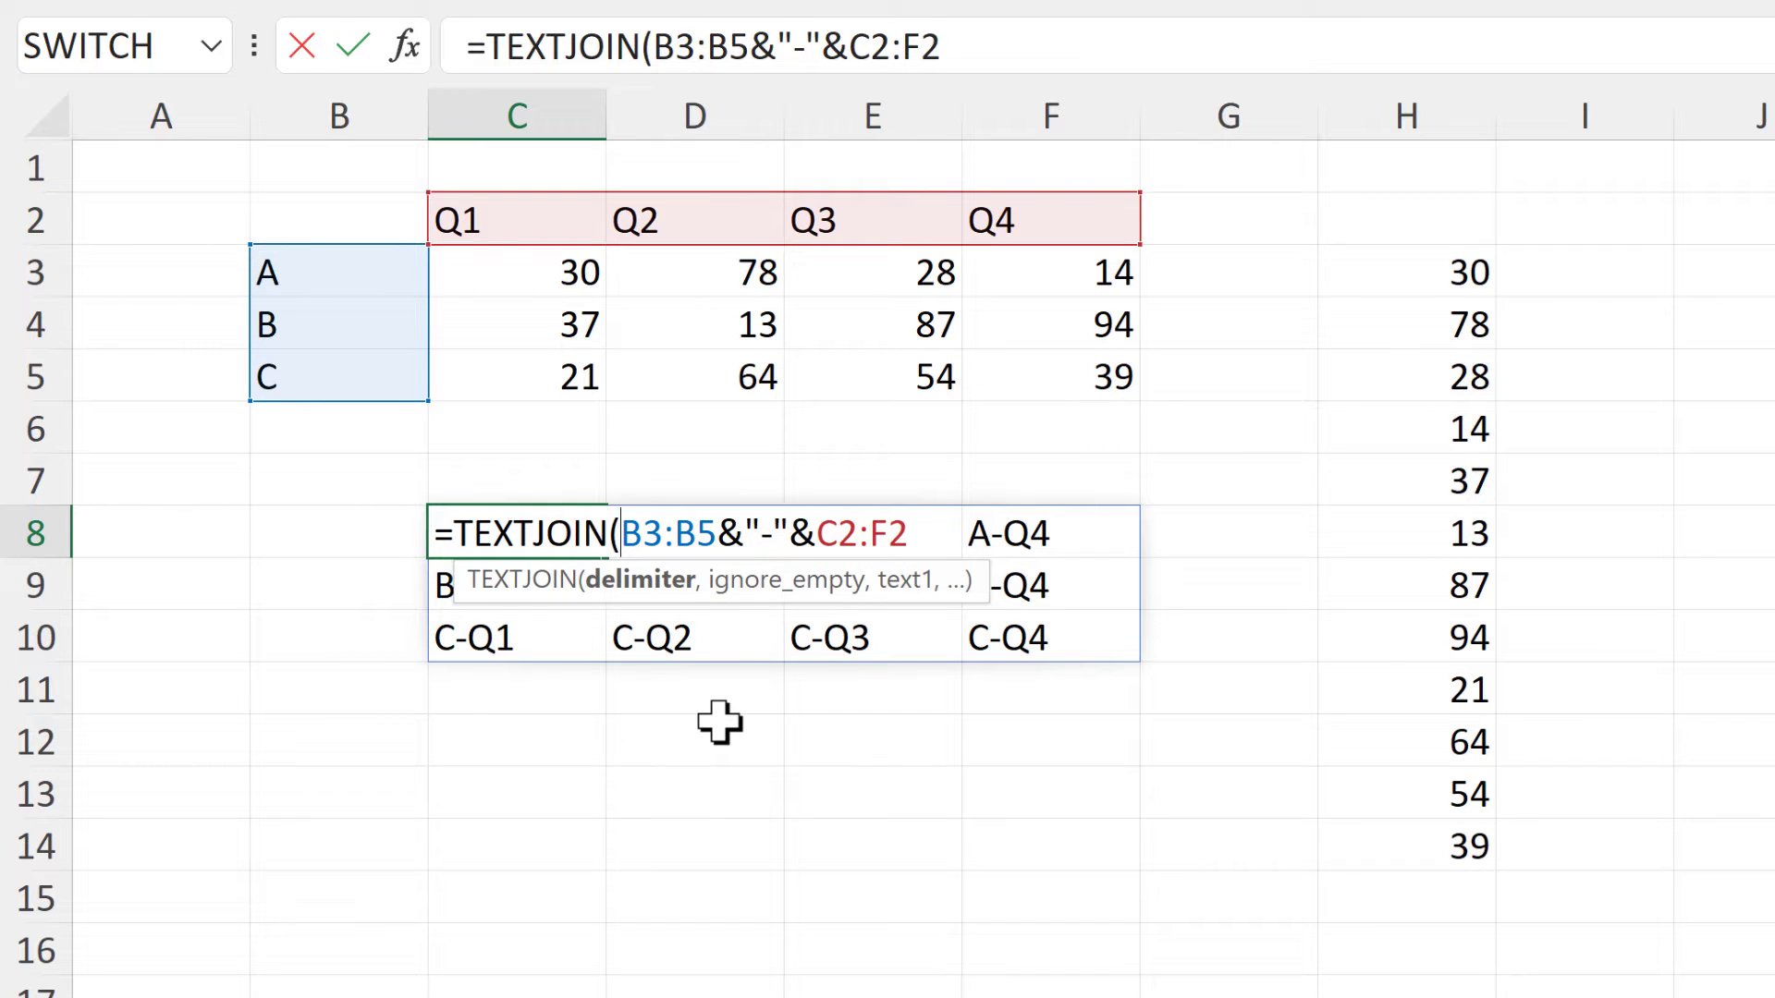
pyautogui.write('".')
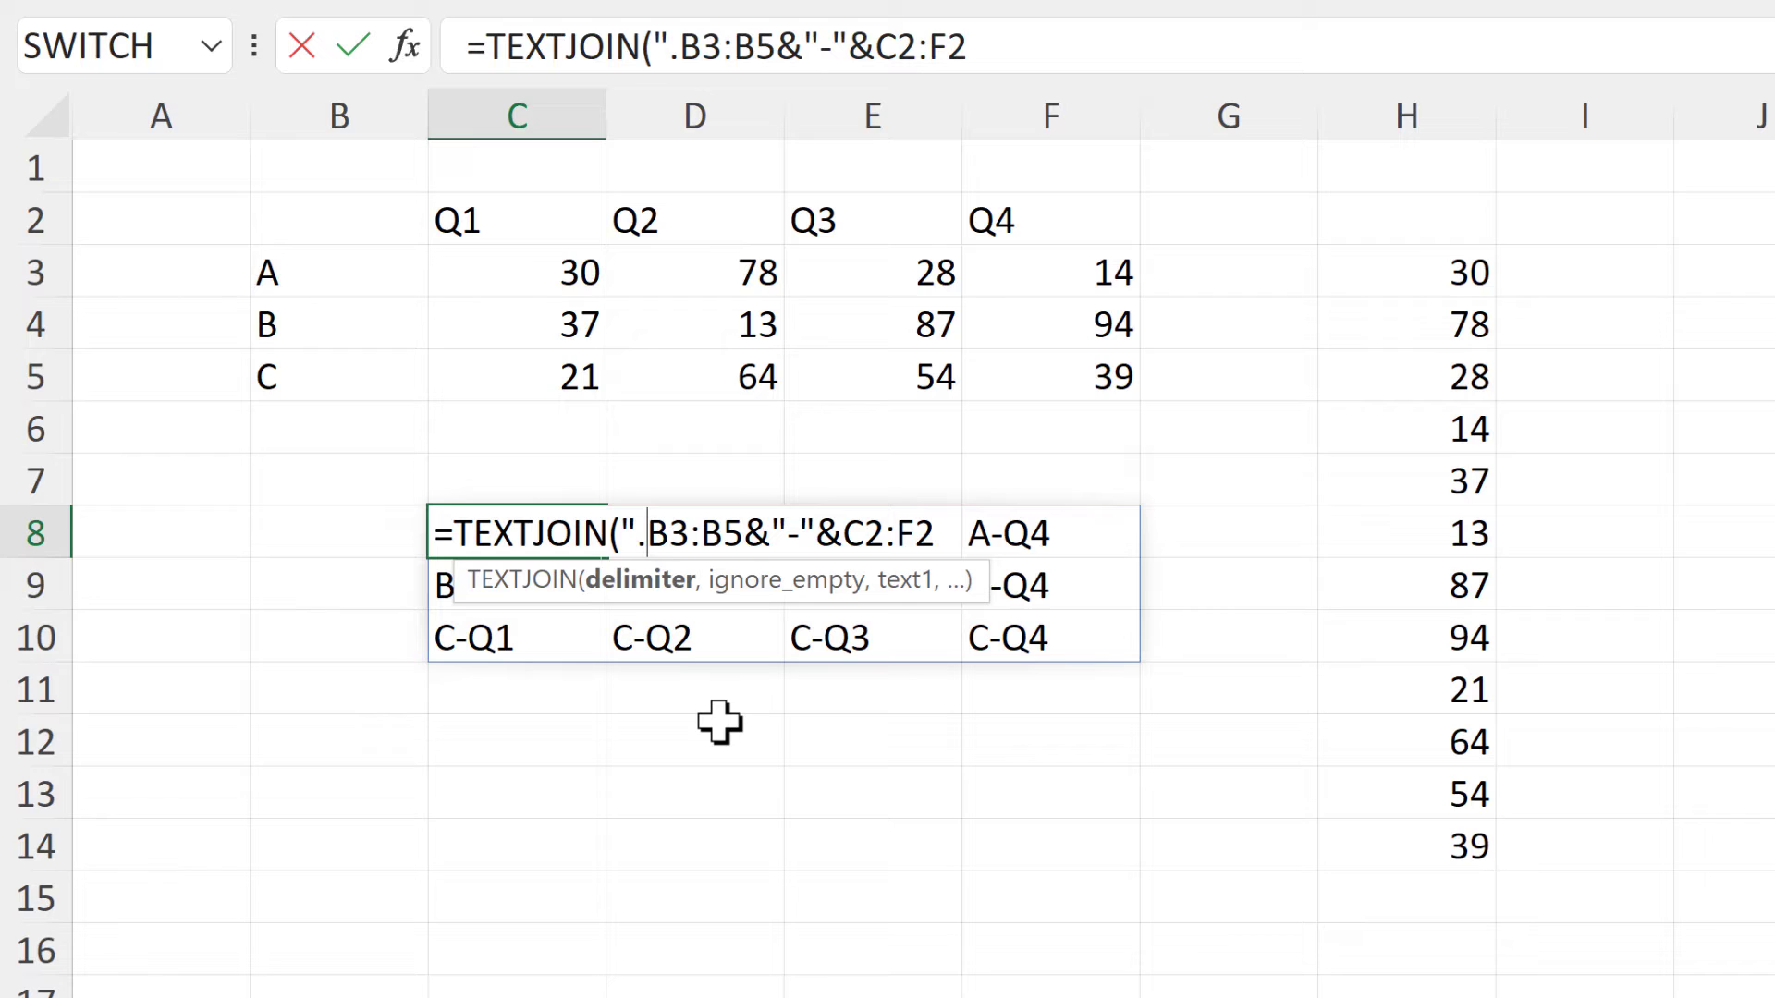
pyautogui.write('",')
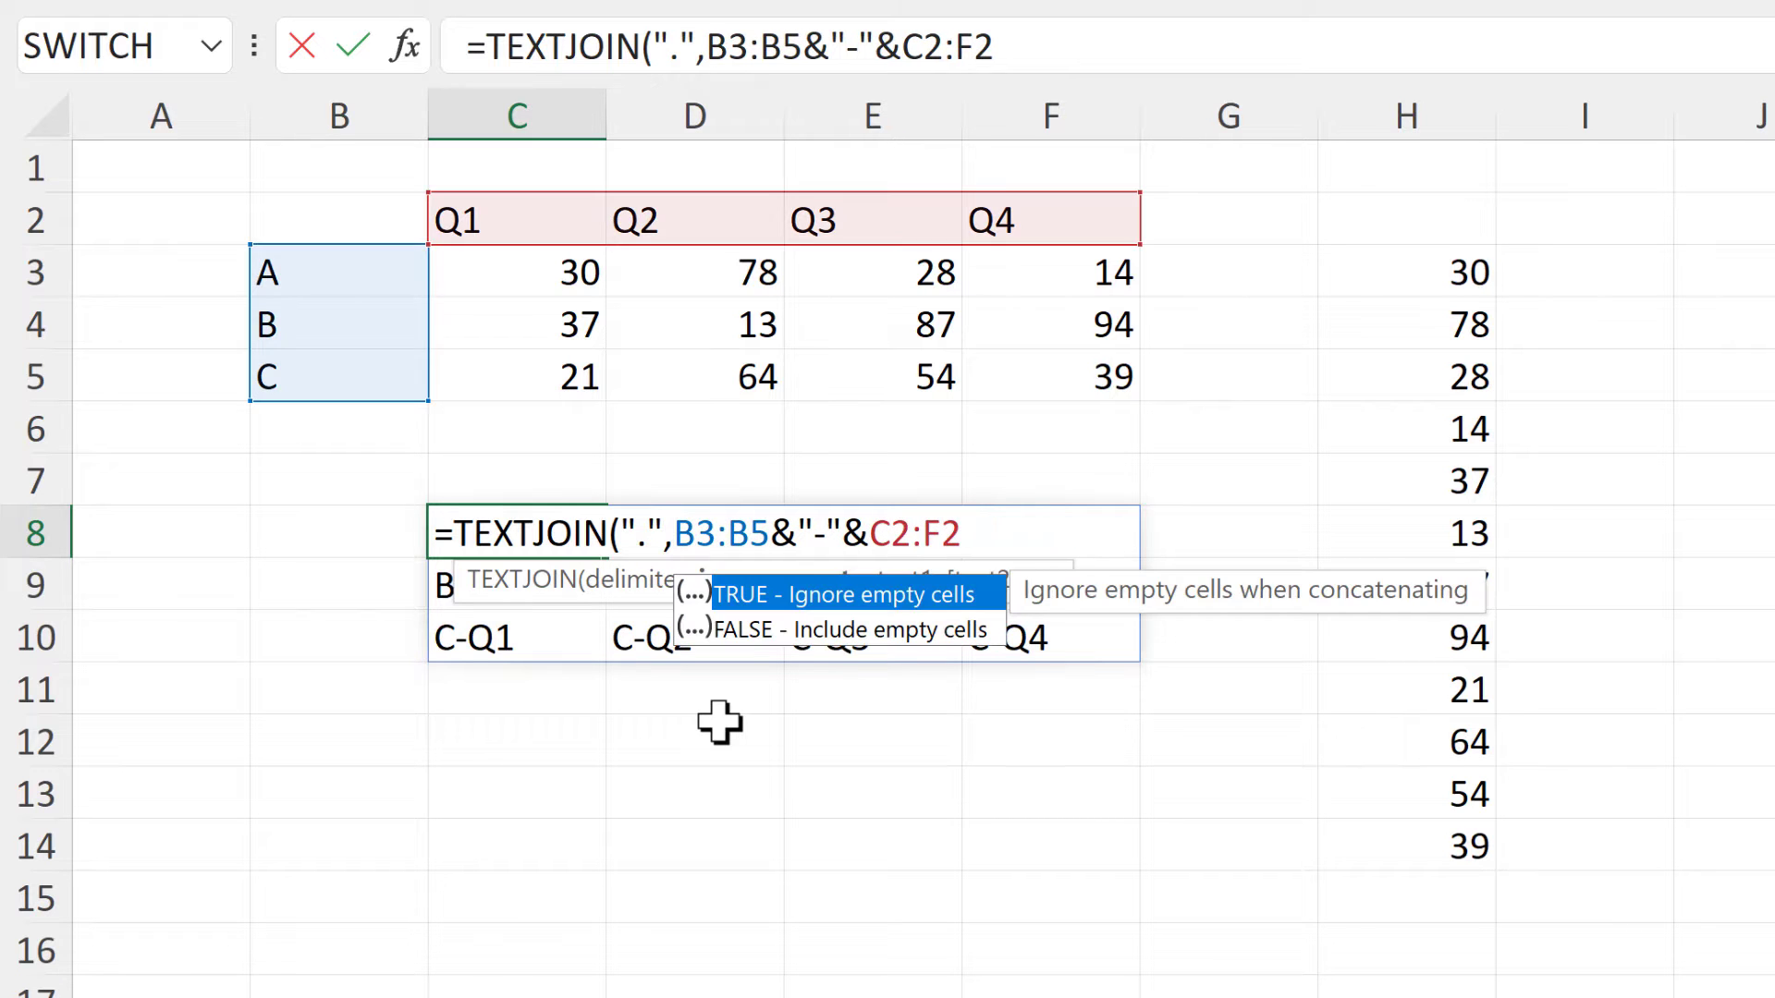
pyautogui.write('1')
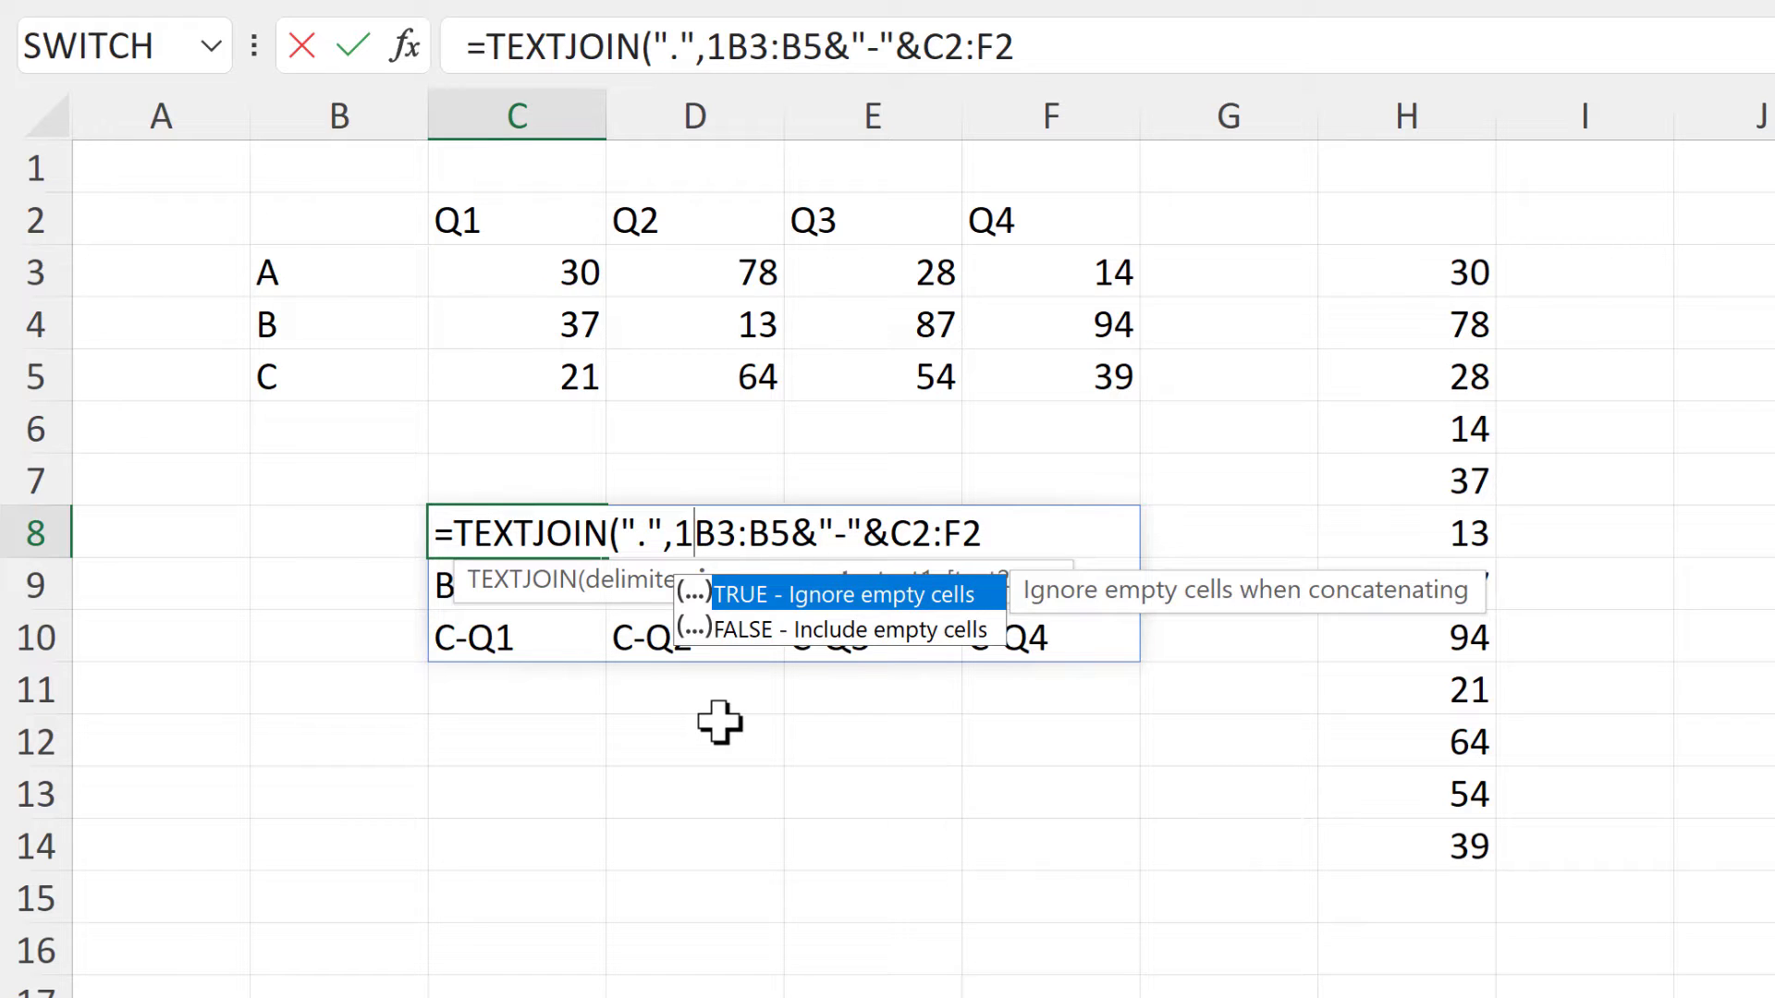
pyautogui.write(',')
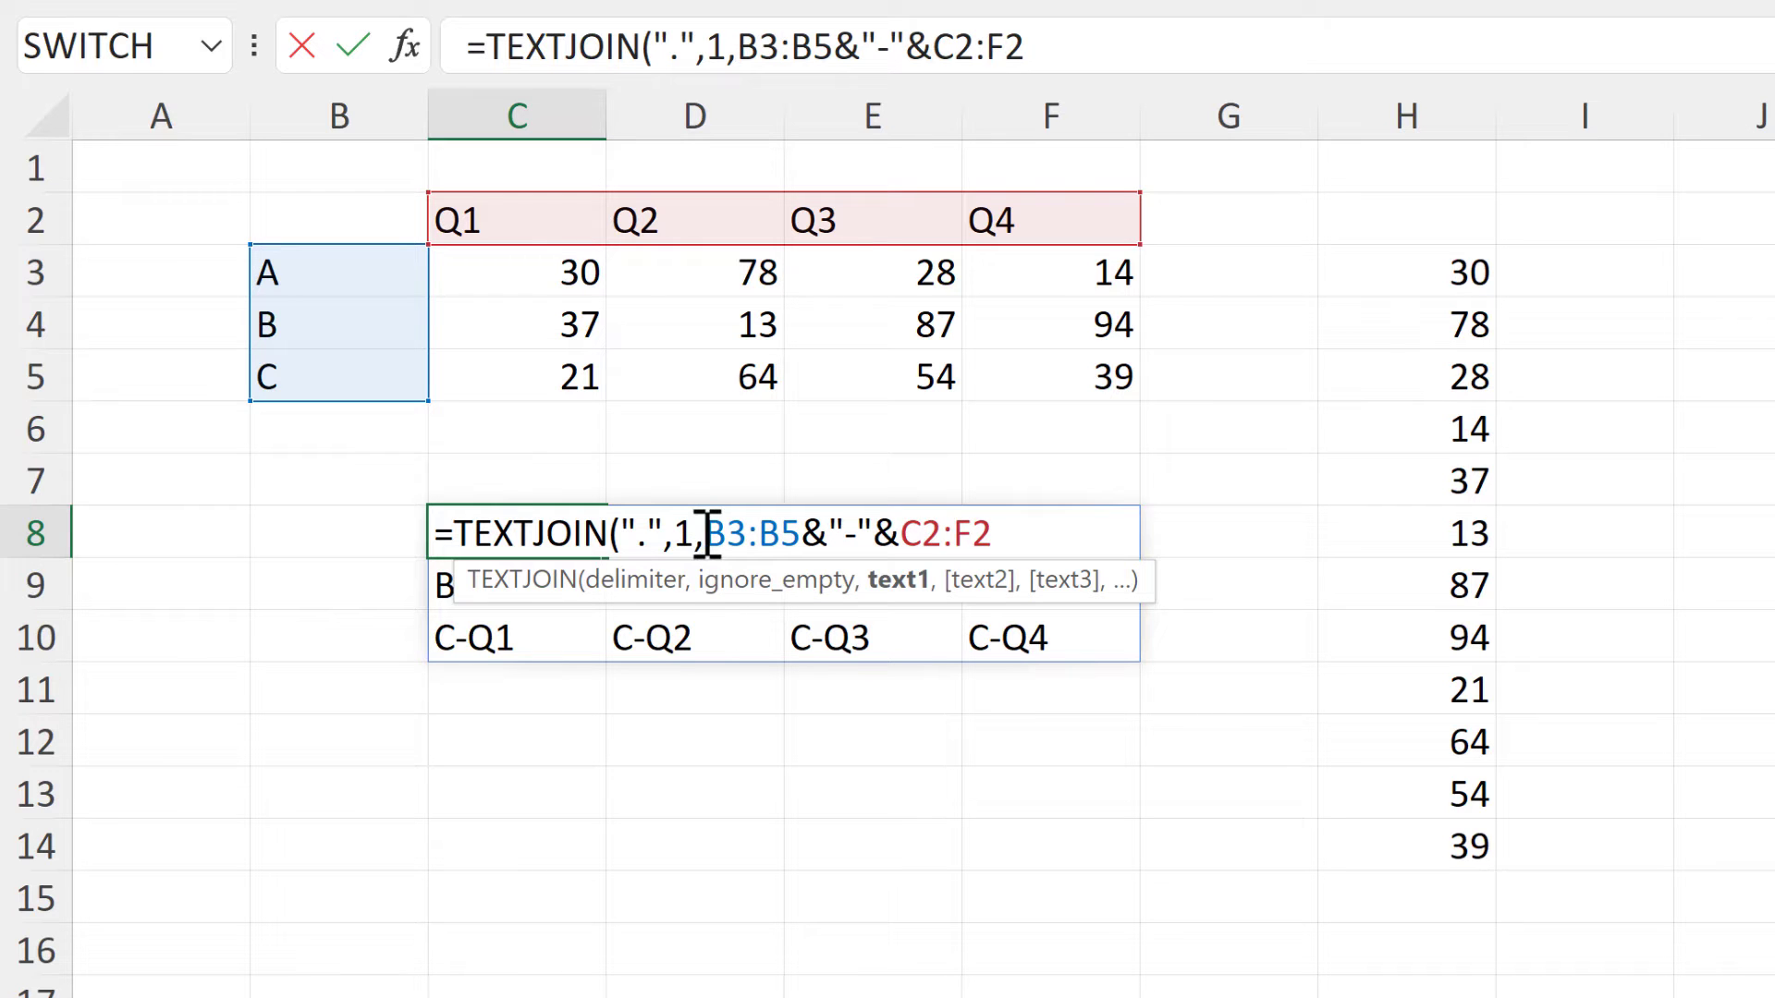
pyautogui.moveTo(719, 533); pyautogui.dragTo(1014, 531)
pyautogui.click(1015, 531)
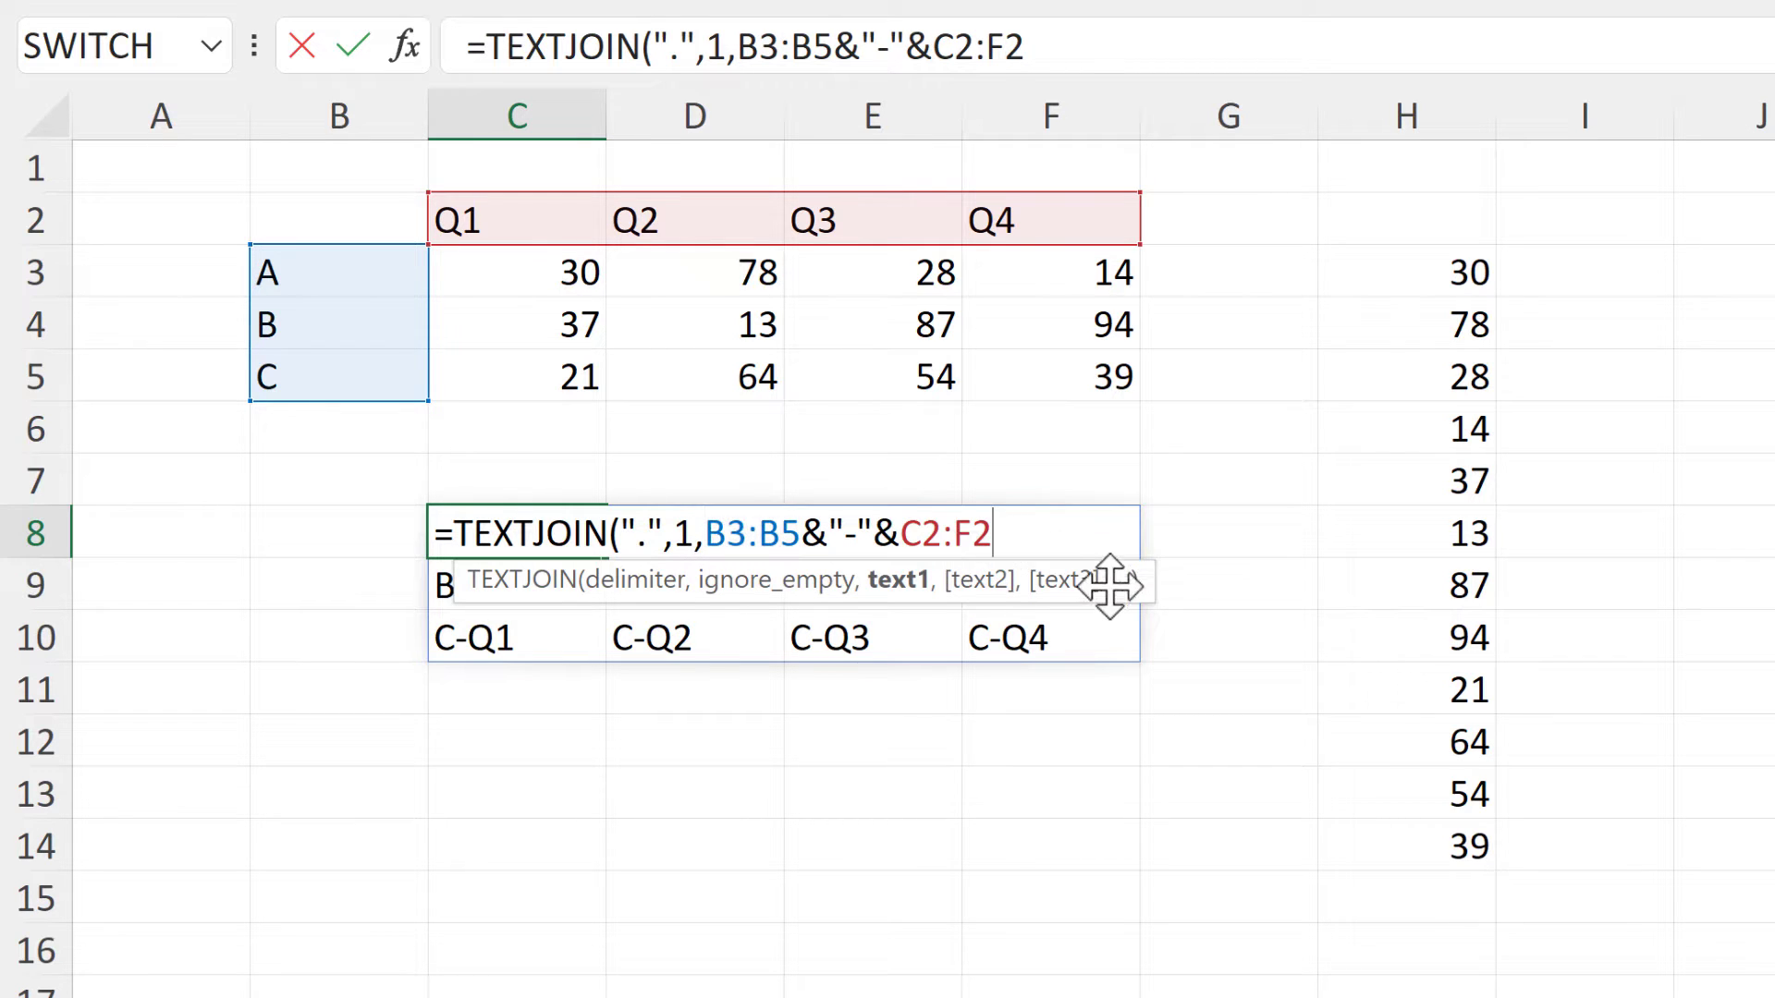
pyautogui.write(')')
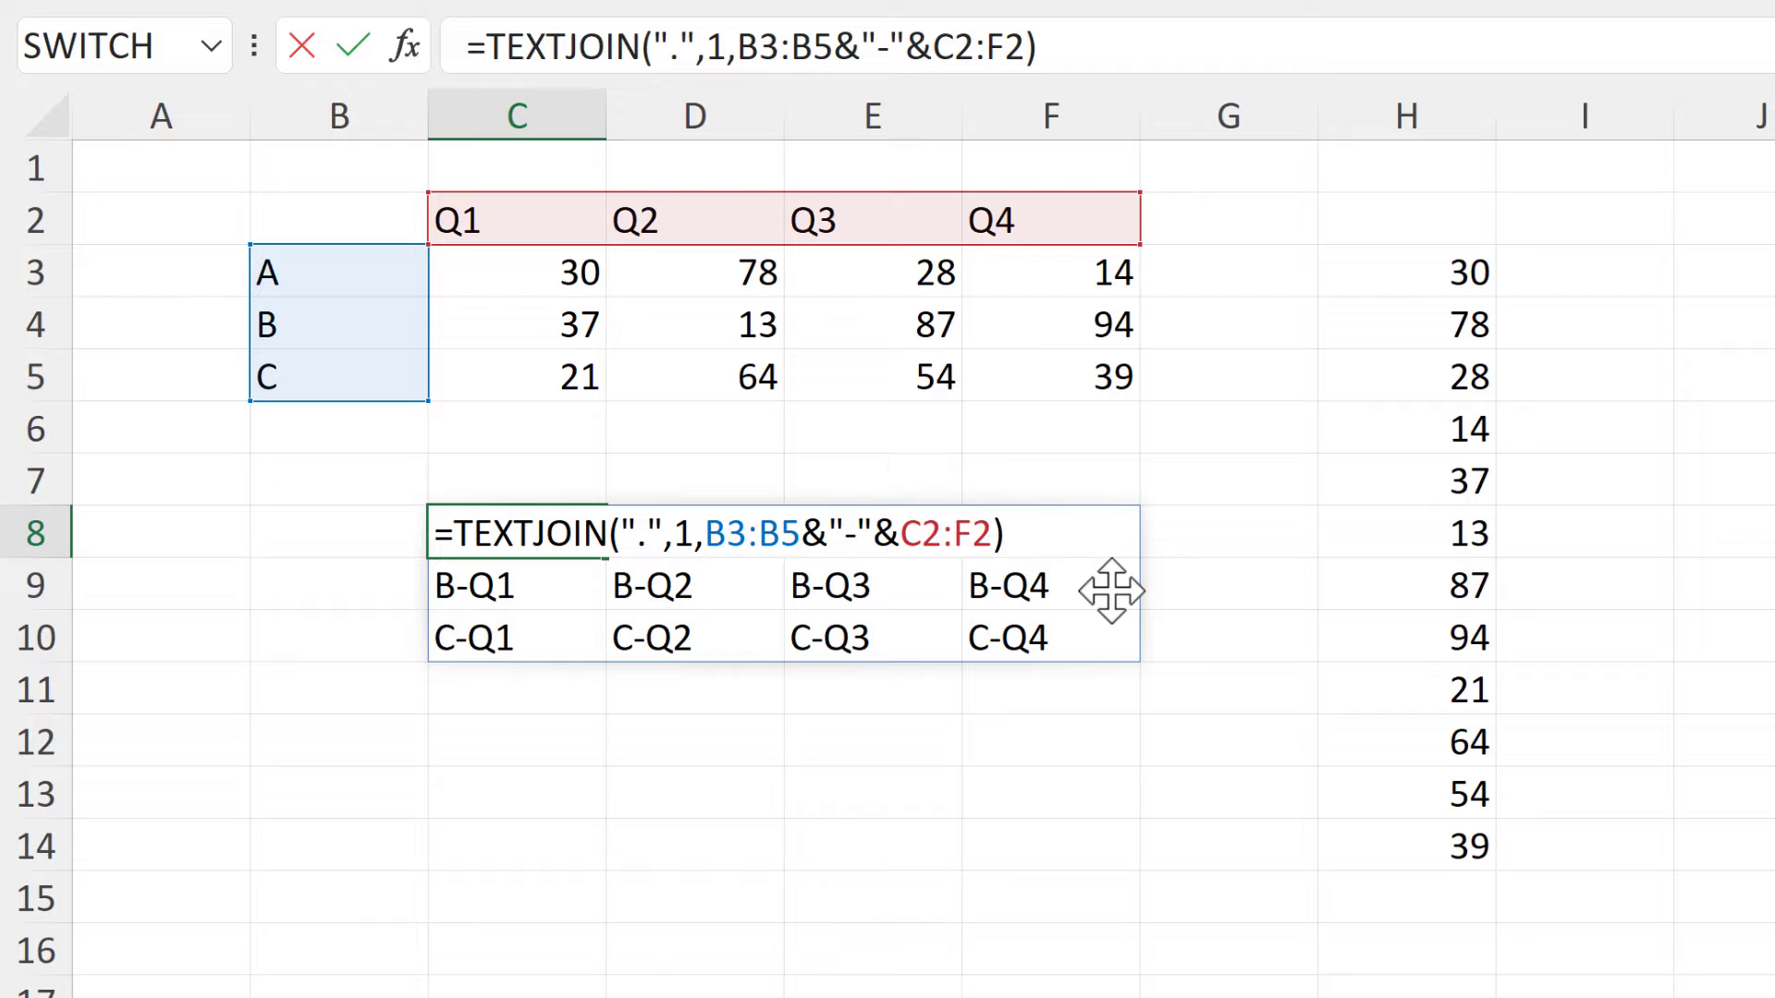
pyautogui.press('Return')
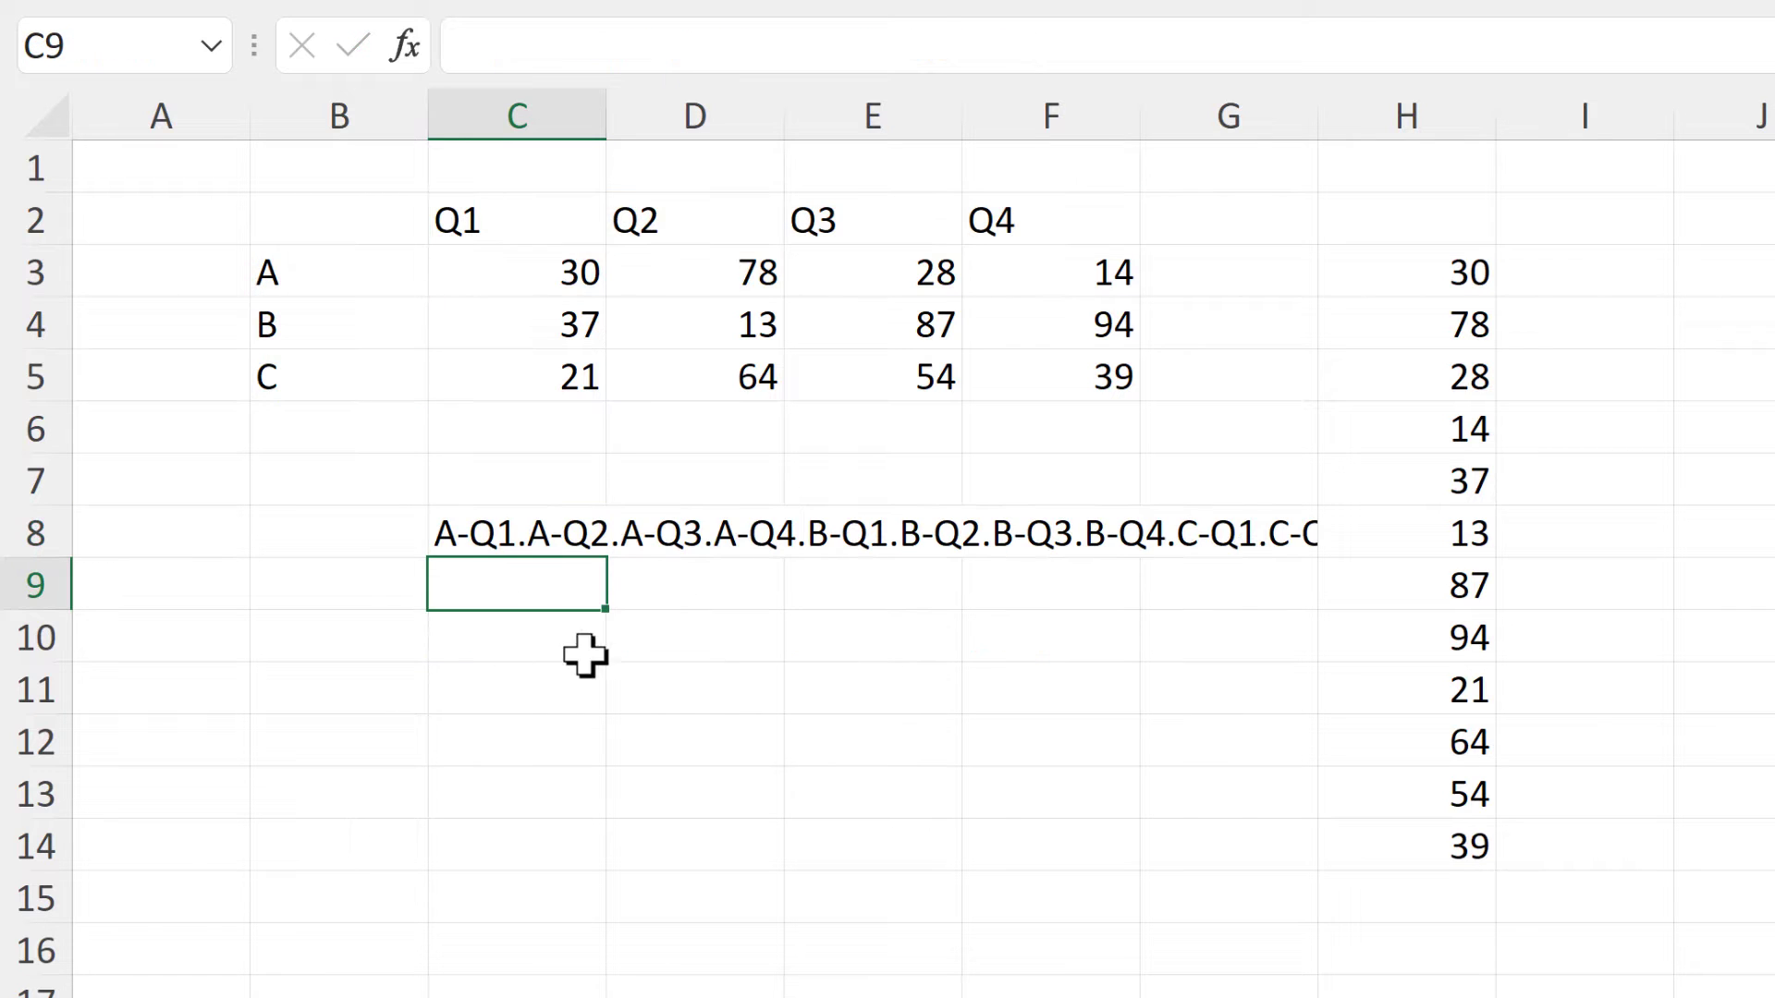
# Wrap the TEXTJOIN formula in C8 in TEXTSPLIT, with "-" as the column delimiter and "." as the row delimiter
pyautogui.click(496, 545)
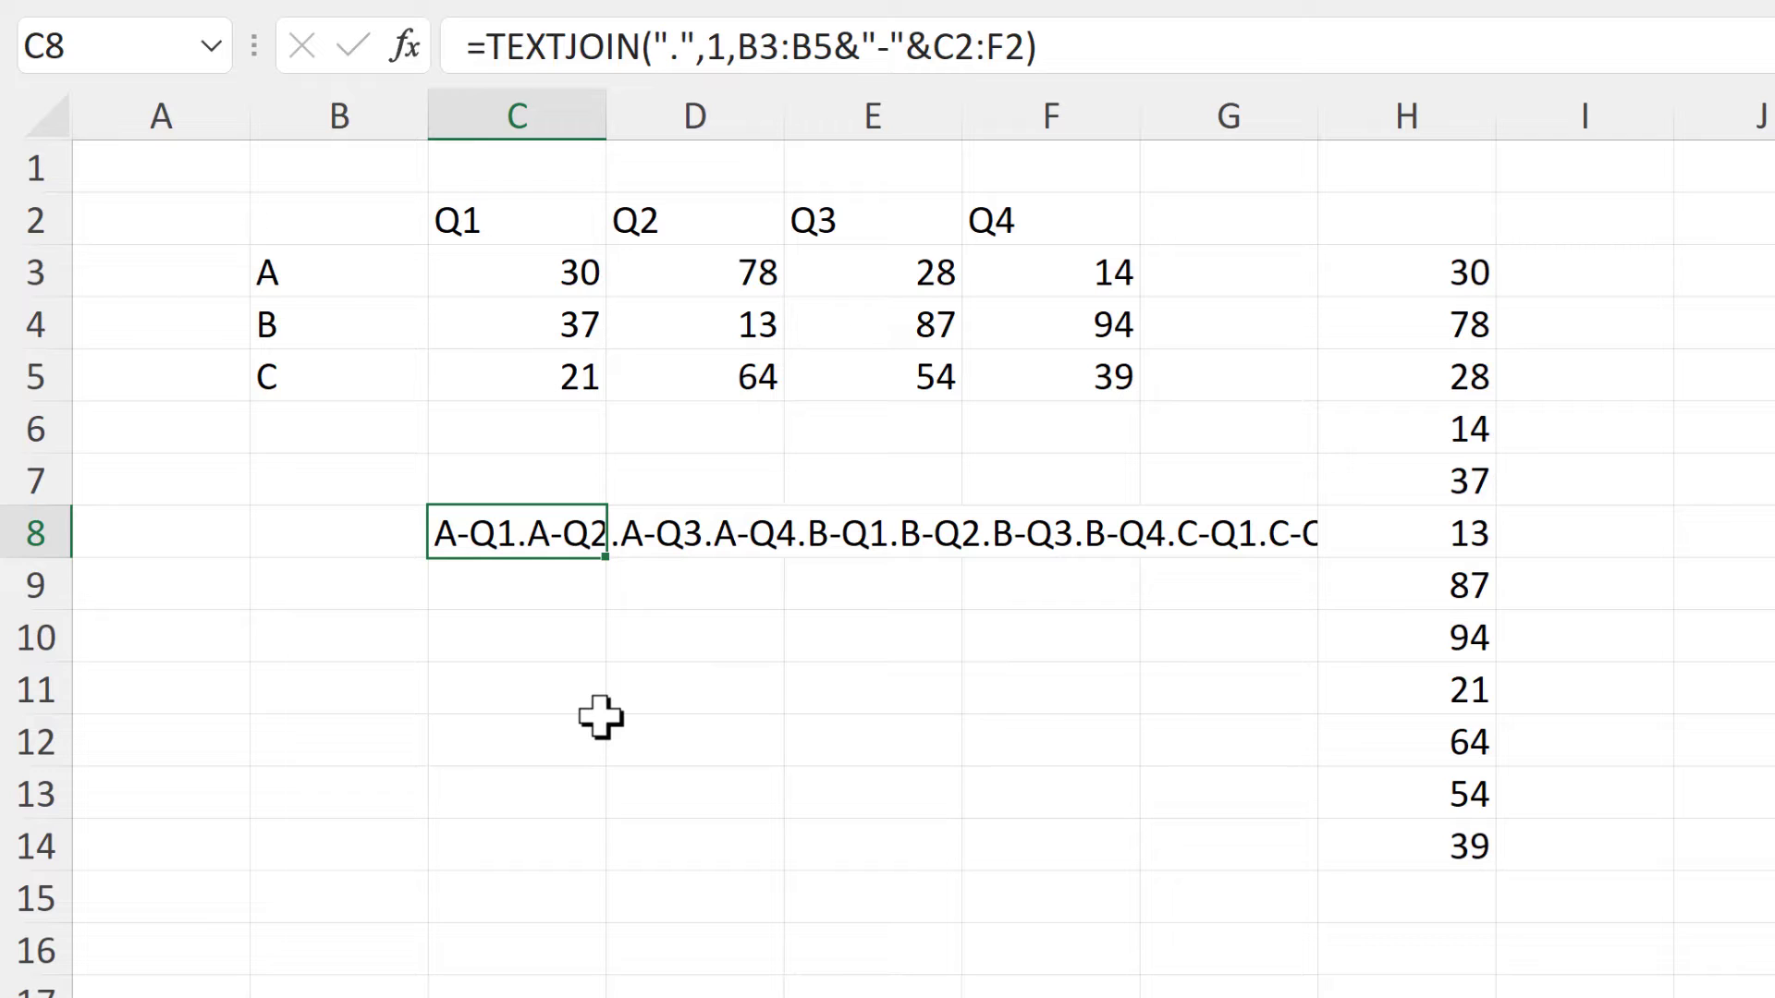
pyautogui.press('F2')
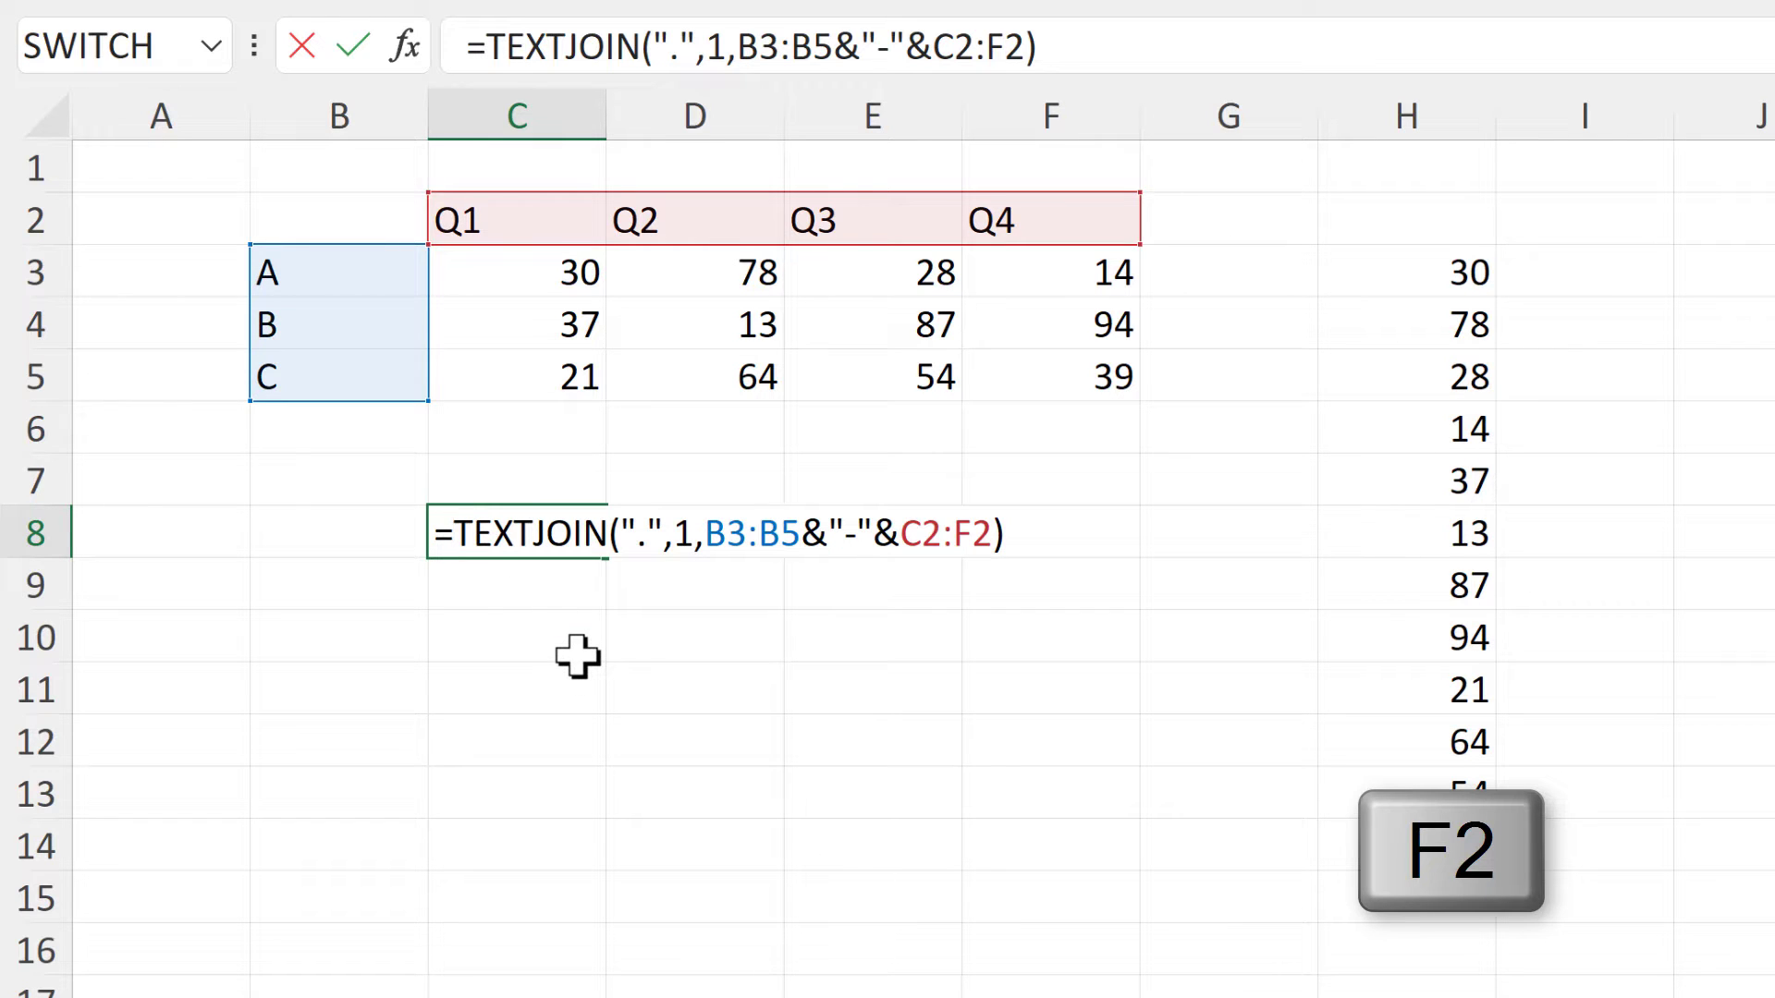
pyautogui.write('textspl')
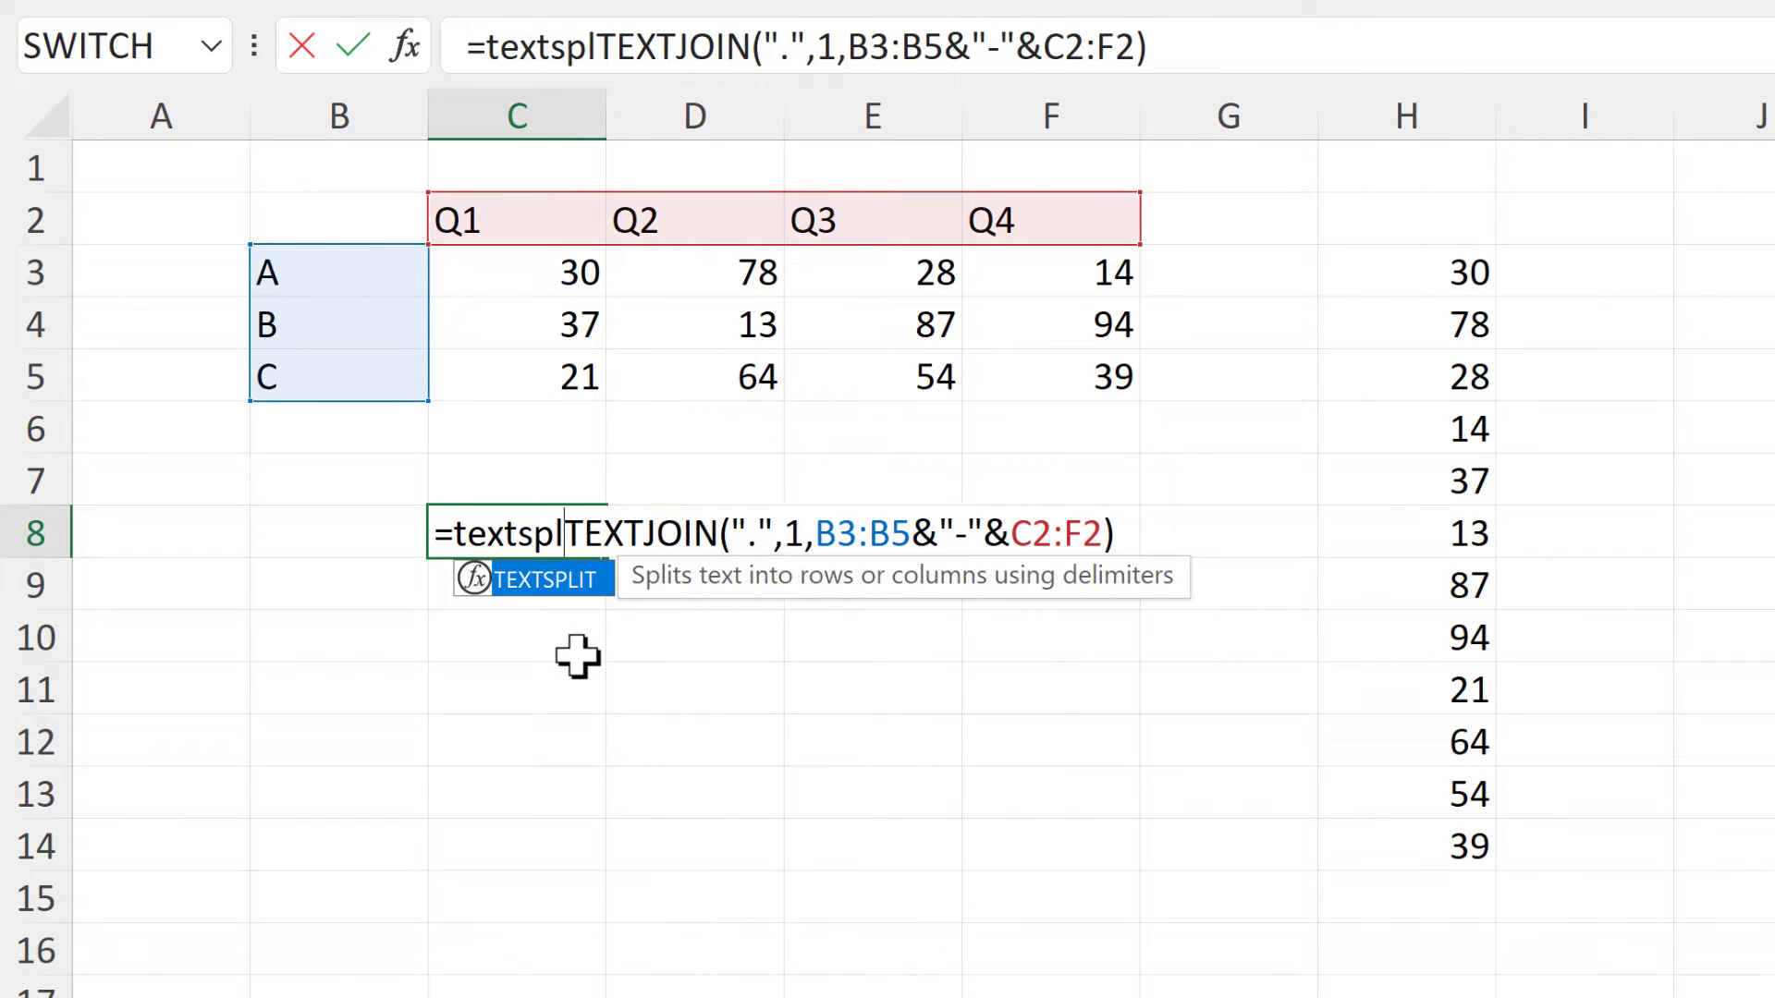
pyautogui.press('Tab')
pyautogui.moveTo(632, 536); pyautogui.dragTo(1195, 521)
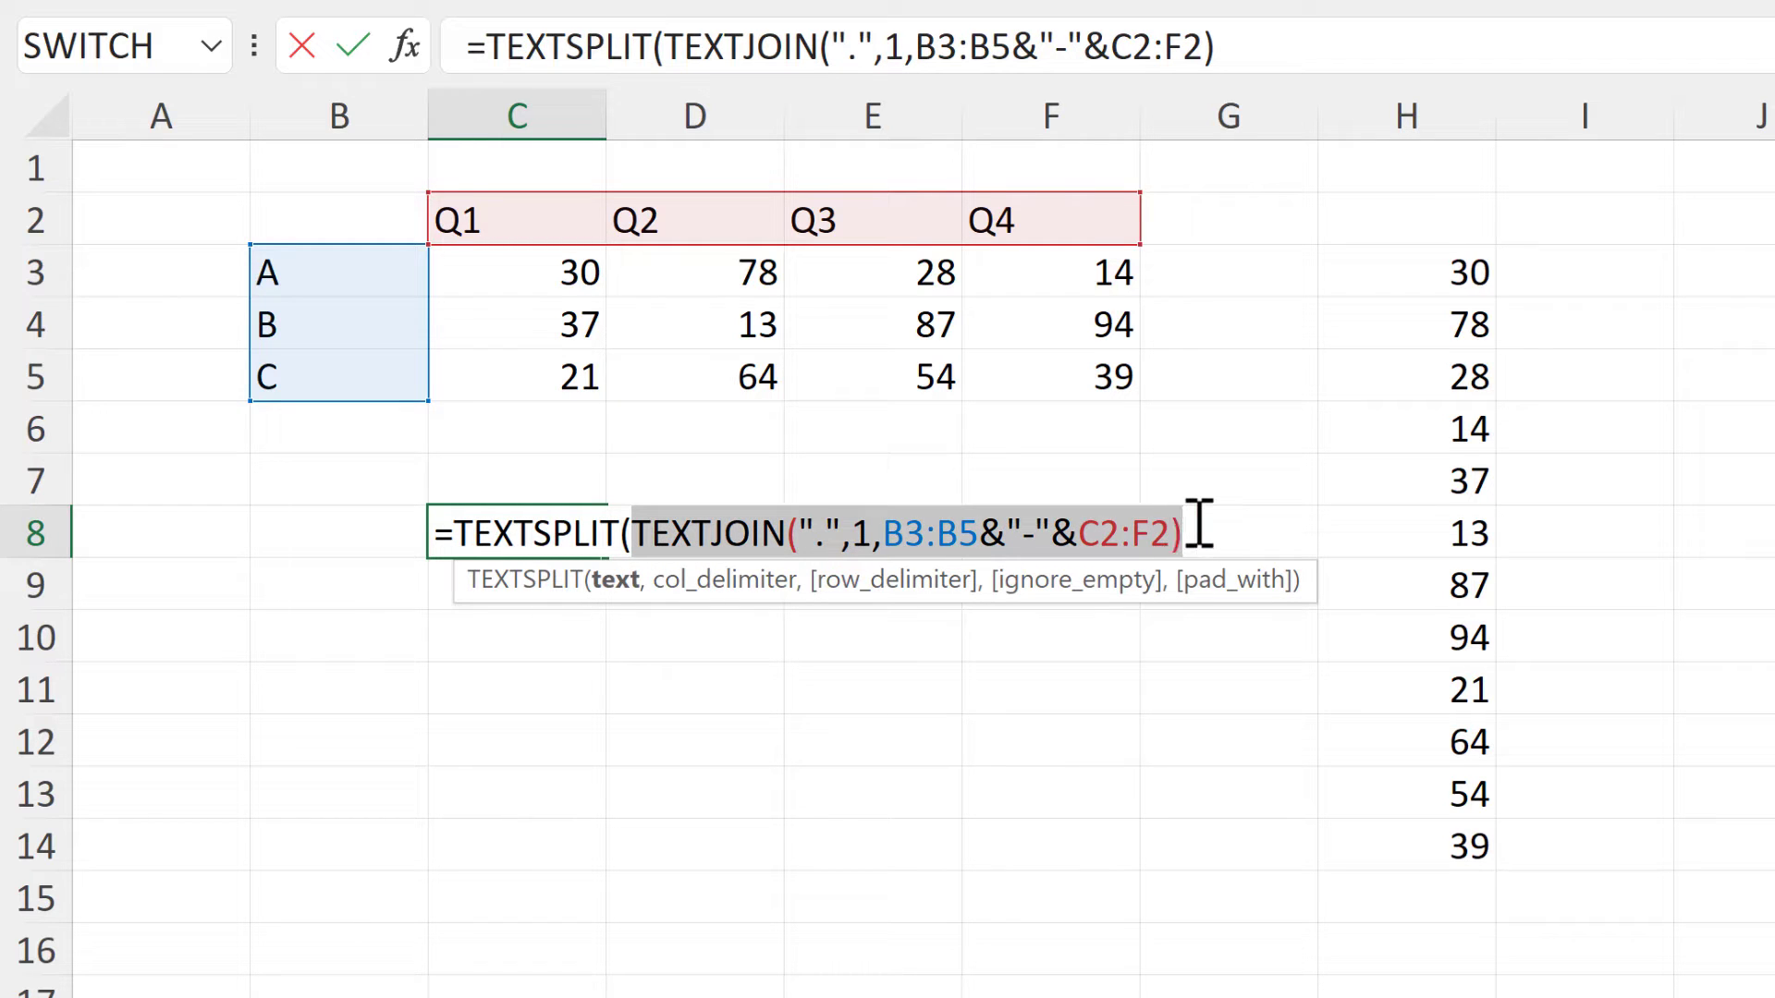
pyautogui.click(1204, 524)
pyautogui.write(',')
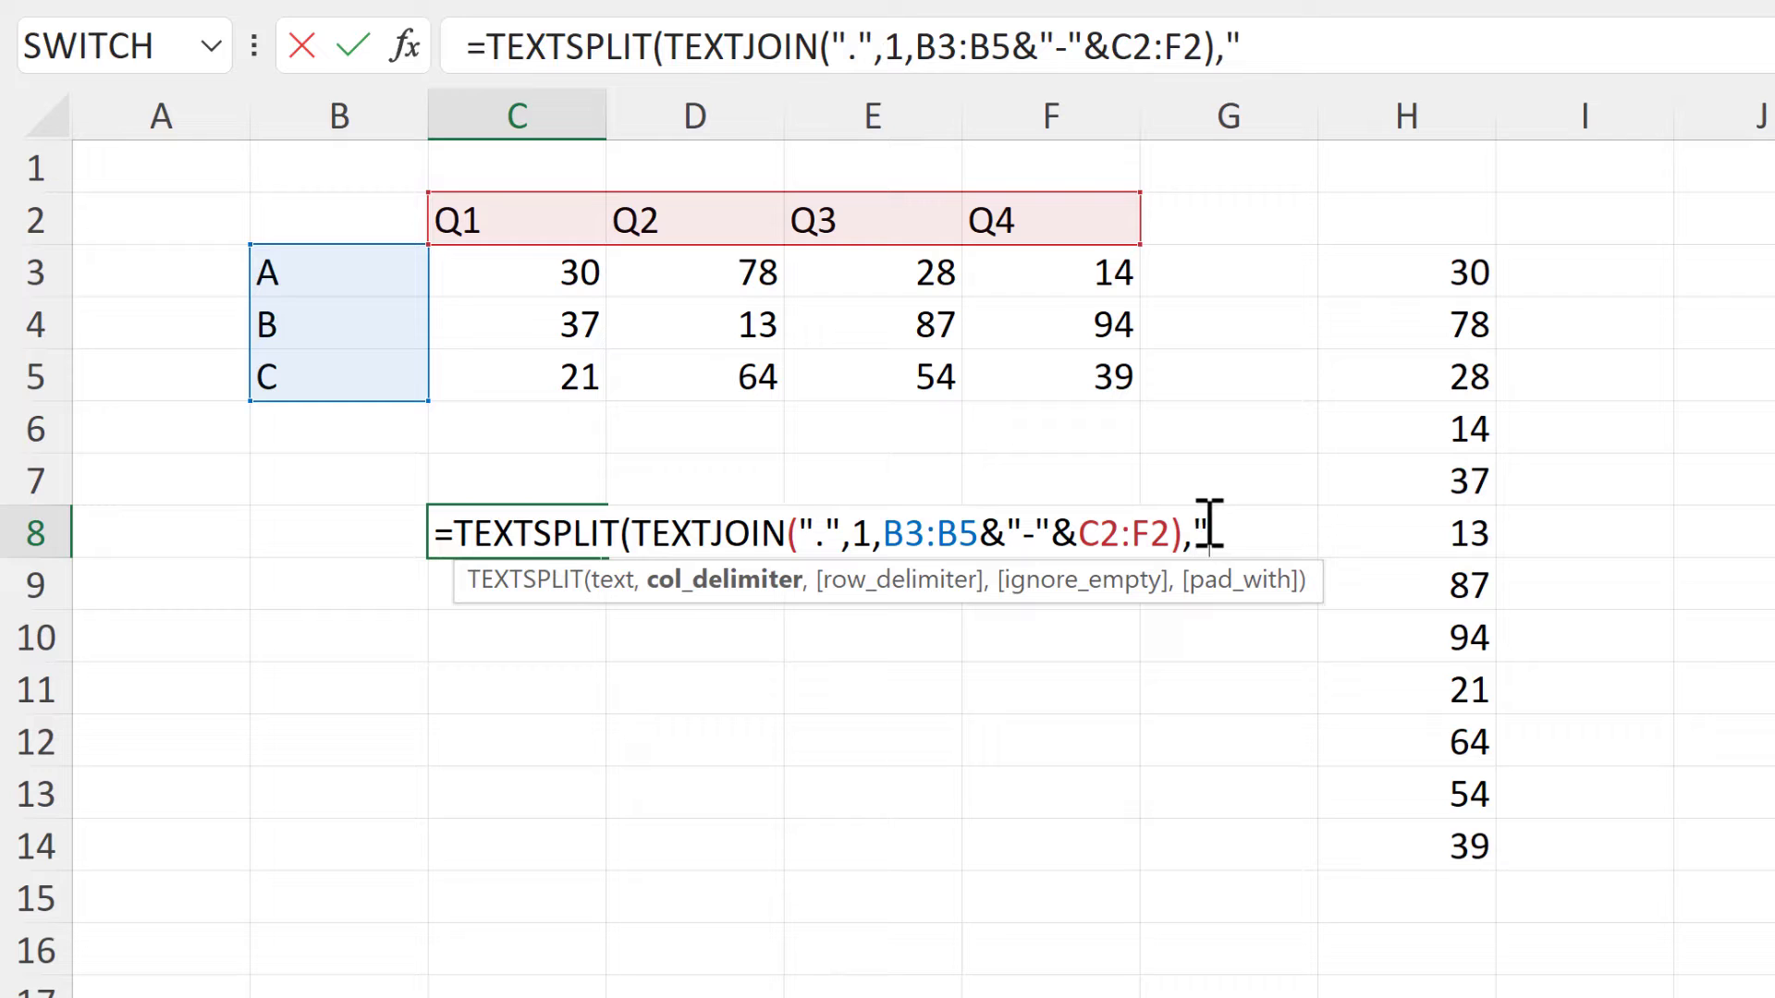
pyautogui.write('"-",')
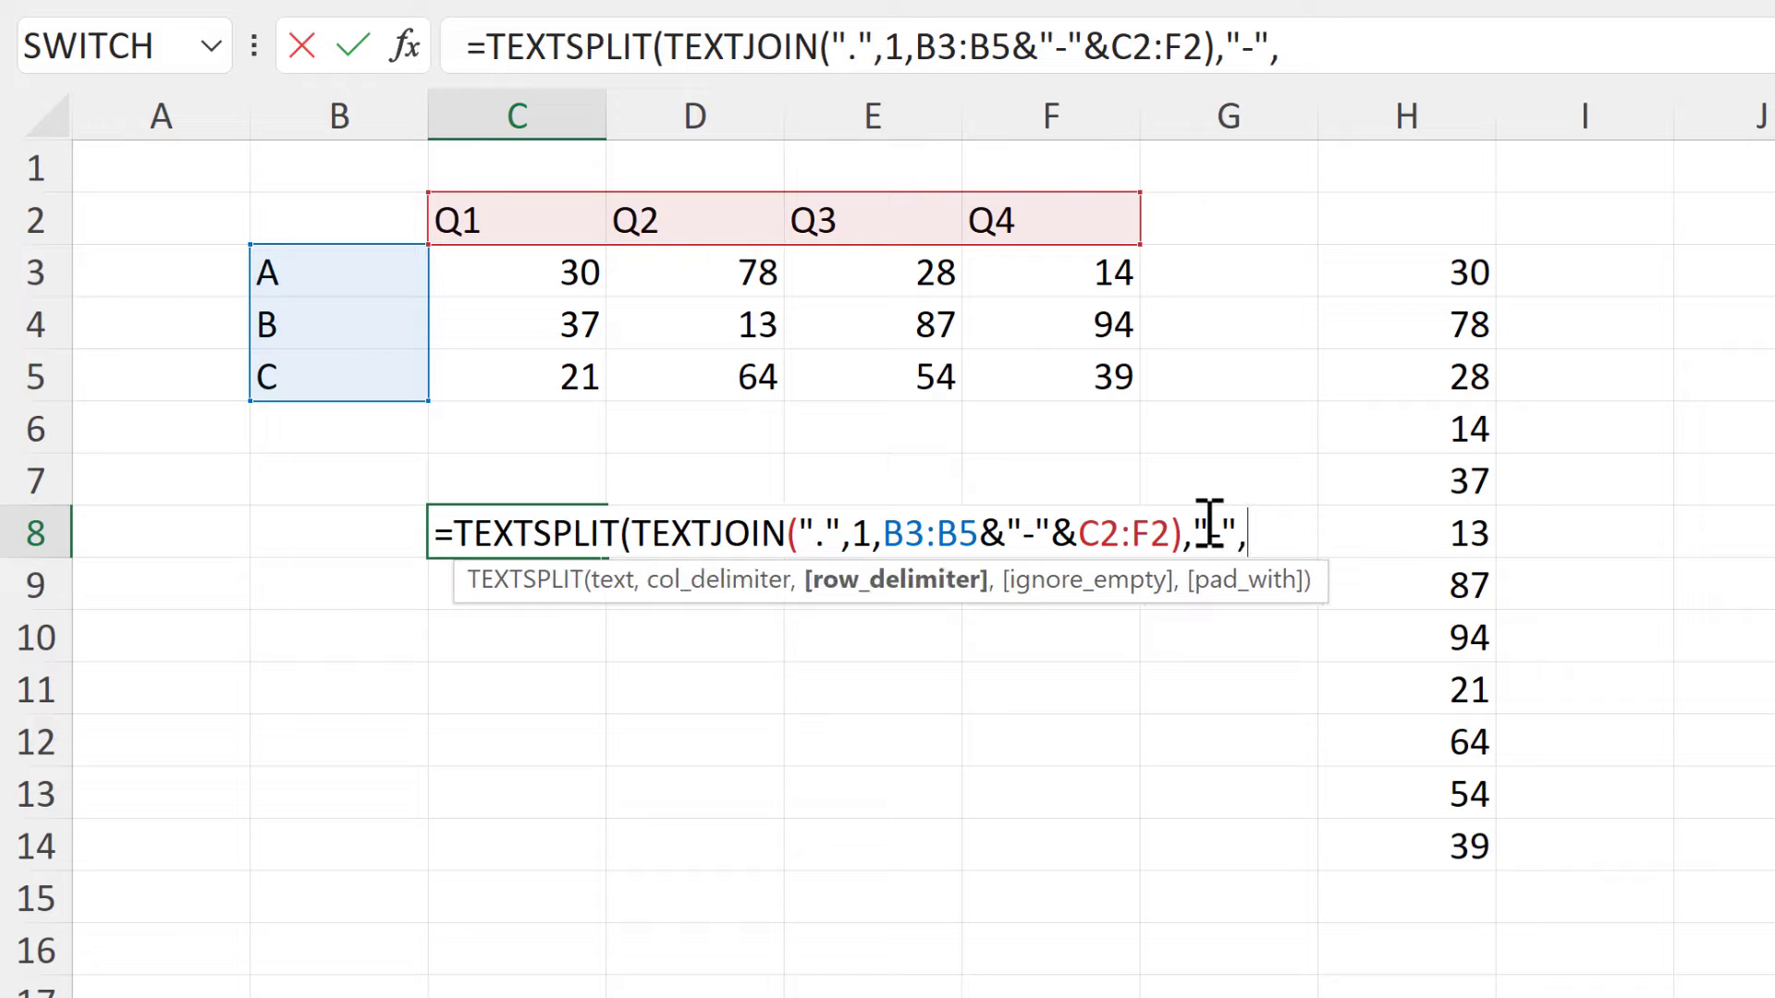
pyautogui.write('"')
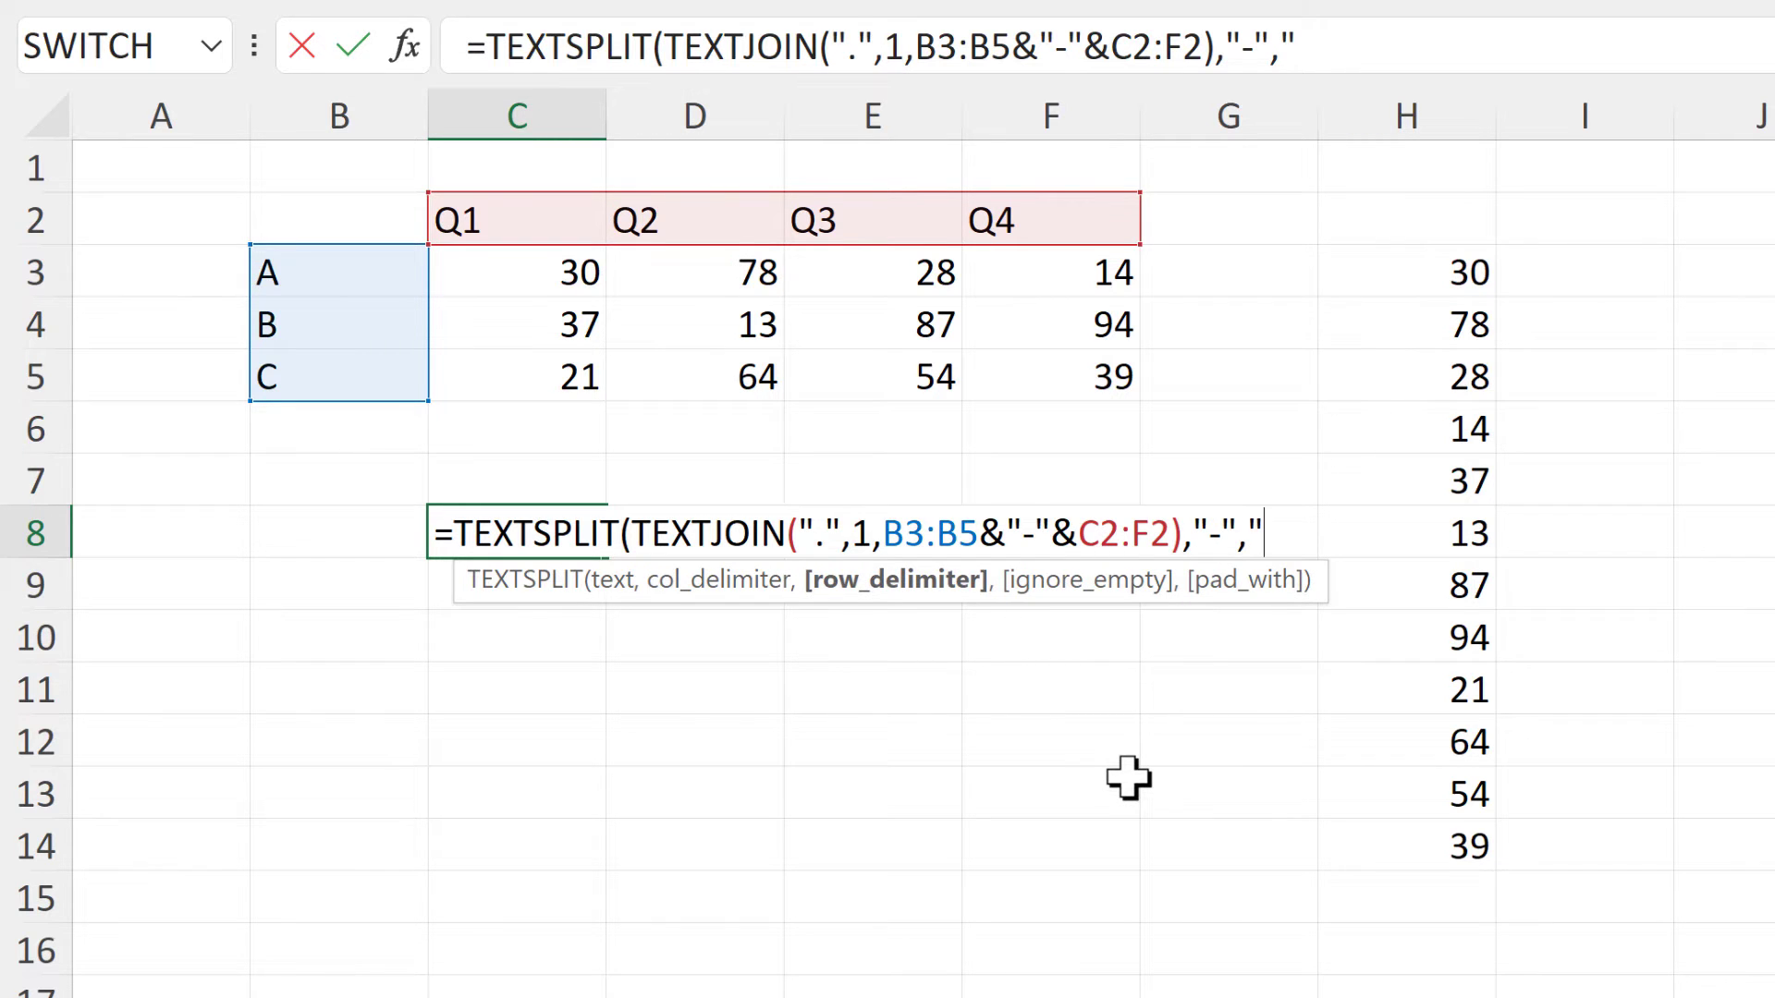
pyautogui.write('.")')
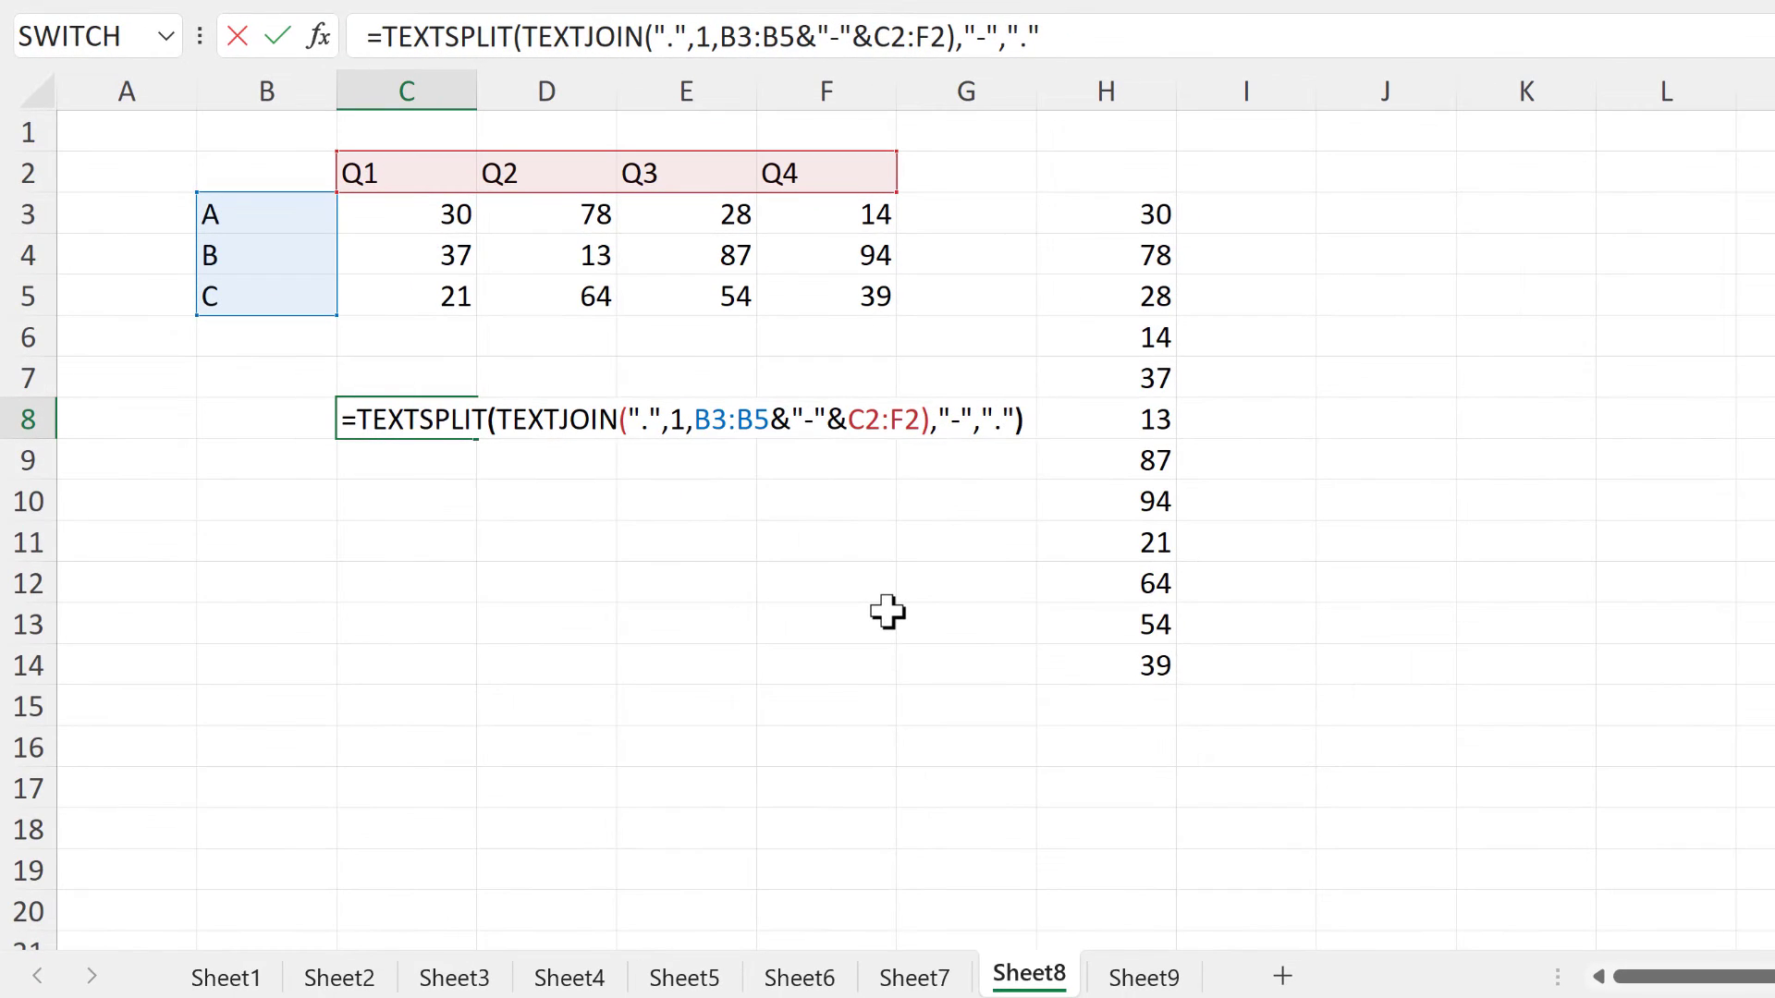
pyautogui.press('Return')
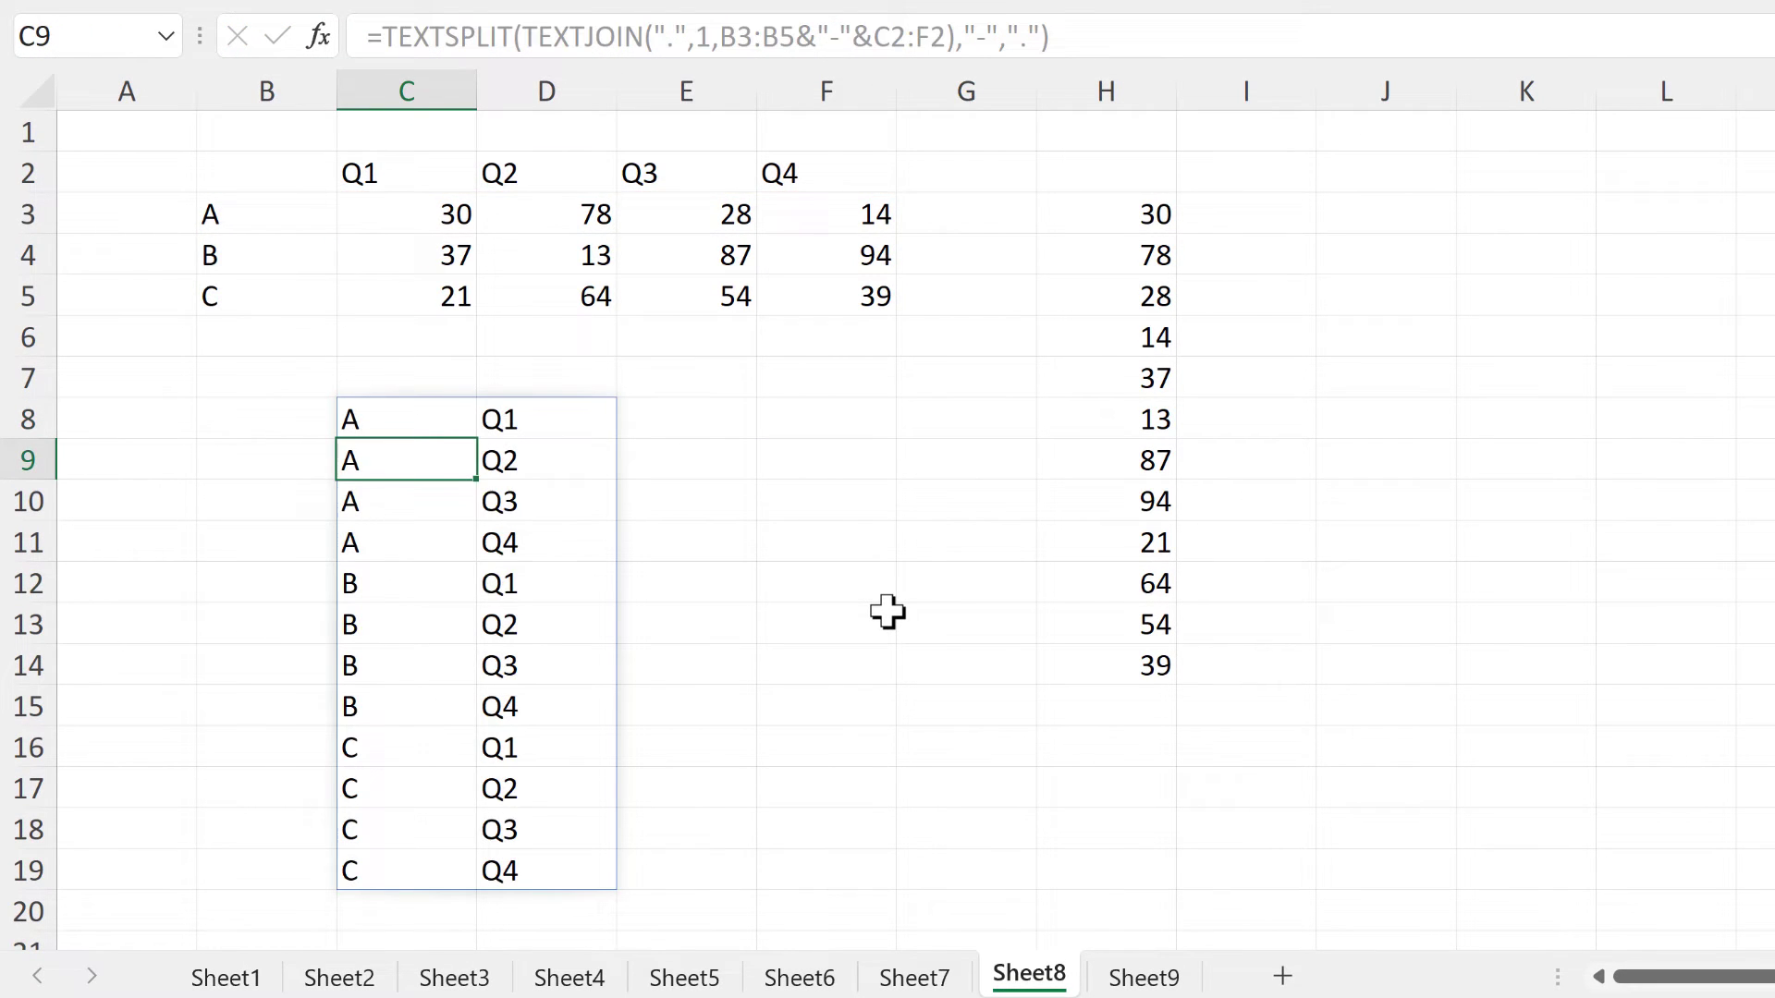
# Check the split row labels and quarters in C8:D19, group by group for A, B and C
pyautogui.click(441, 413)
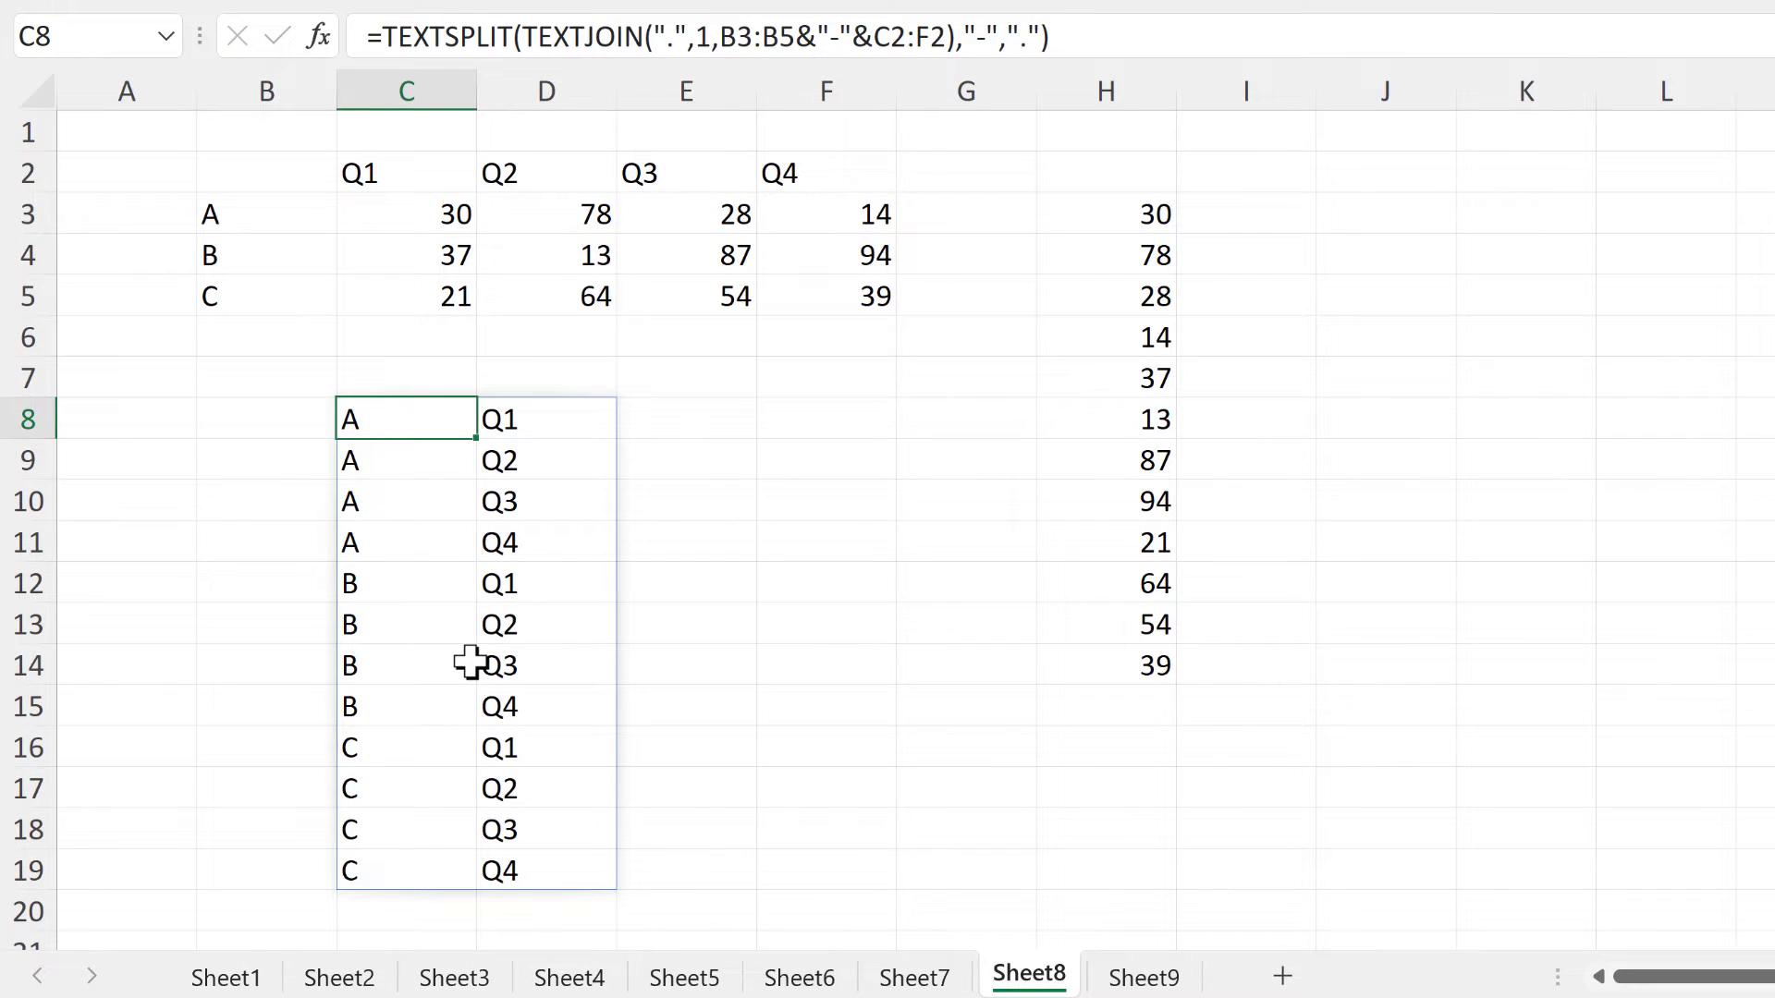
pyautogui.moveTo(400, 435); pyautogui.dragTo(409, 533)
pyautogui.moveTo(587, 419); pyautogui.dragTo(583, 548)
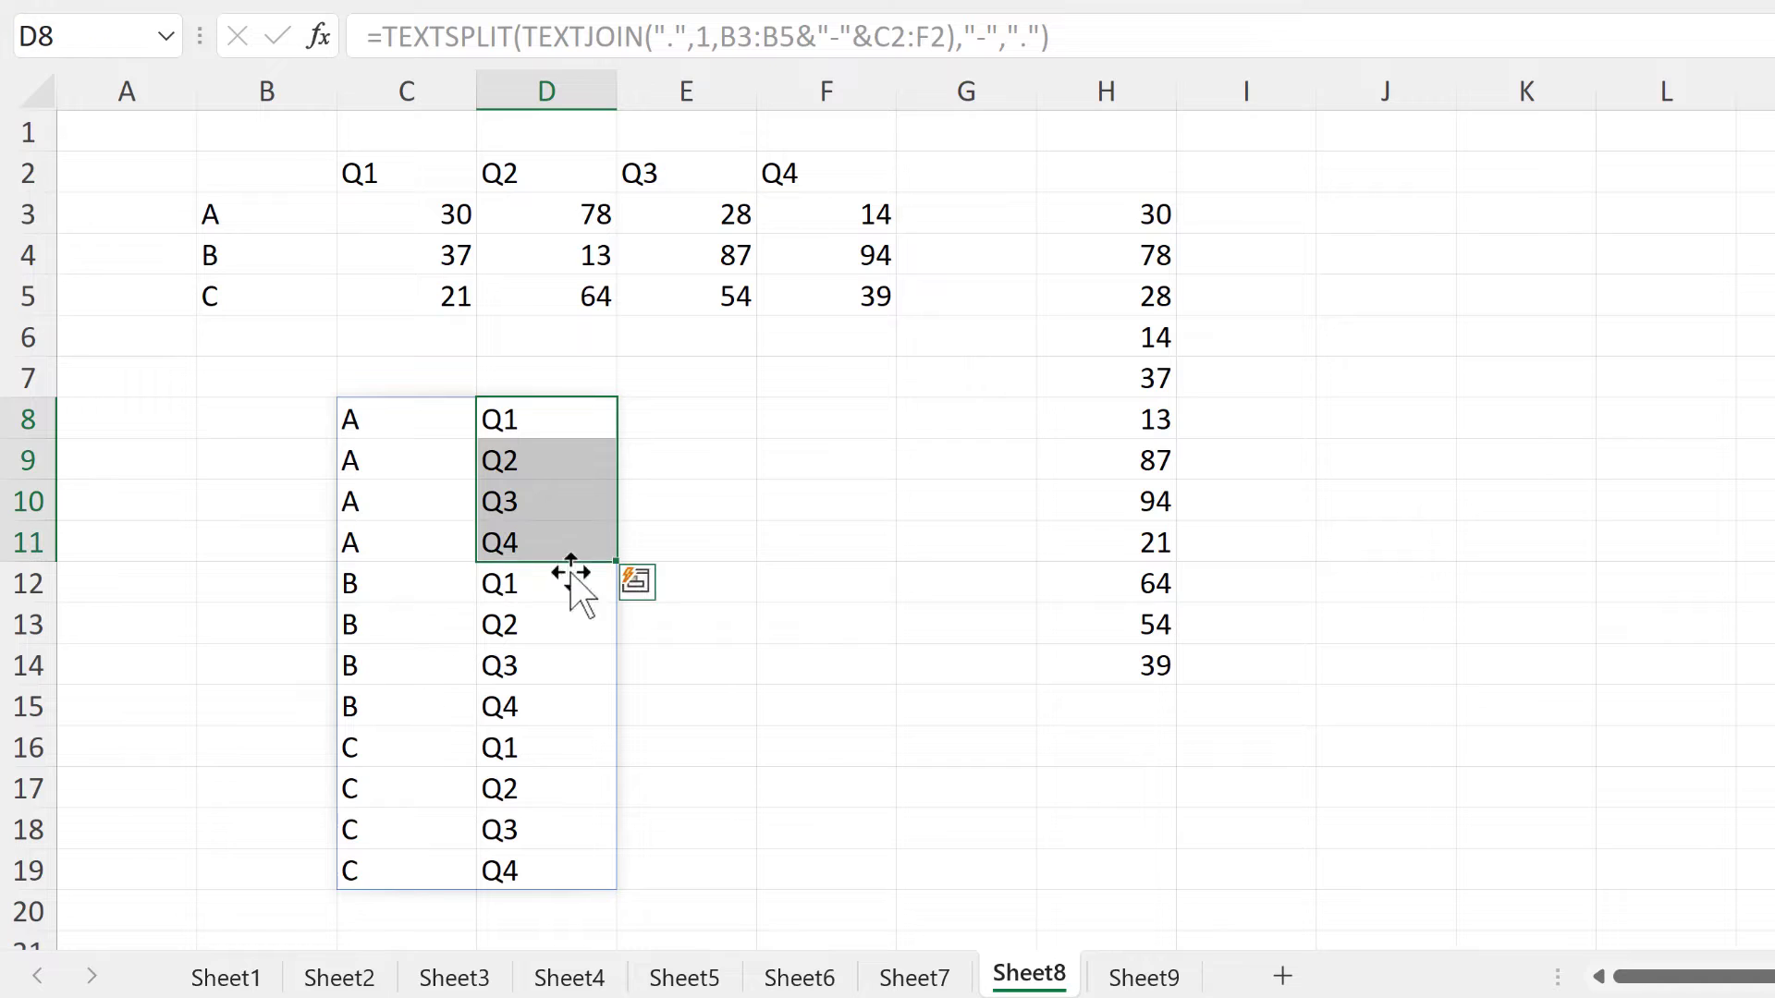
pyautogui.moveTo(361, 583); pyautogui.dragTo(529, 695)
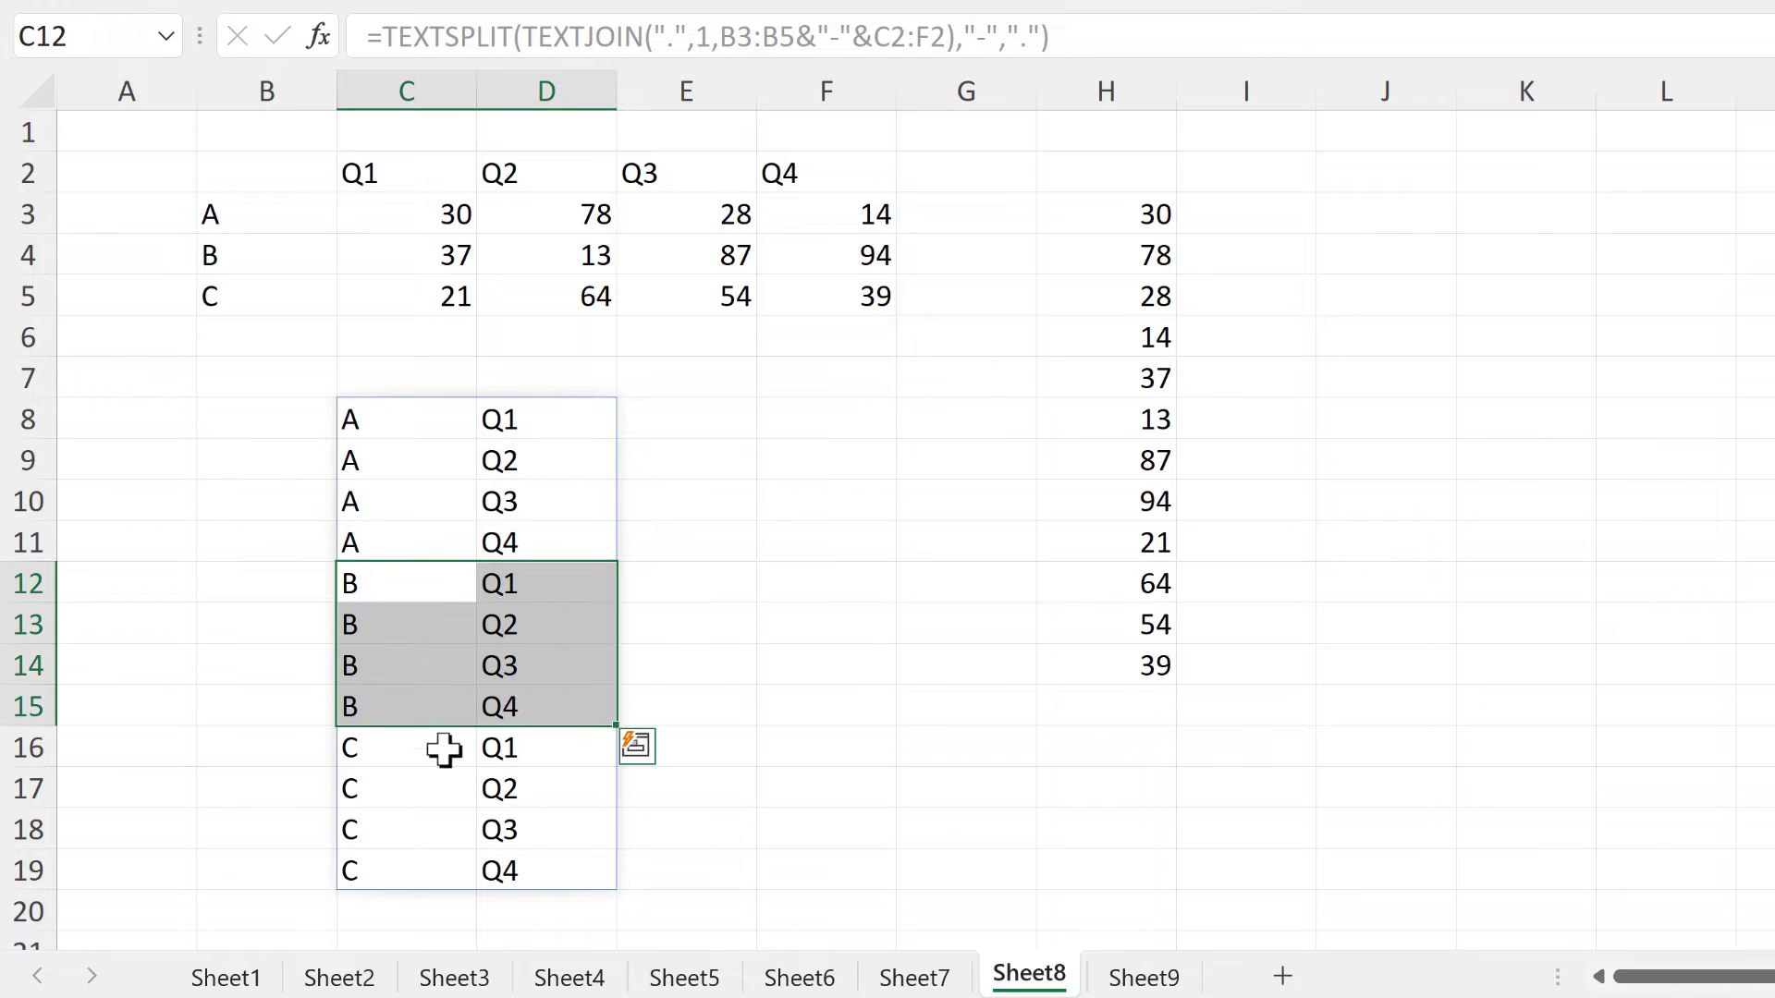
pyautogui.moveTo(404, 753); pyautogui.dragTo(528, 859)
pyautogui.click(414, 426)
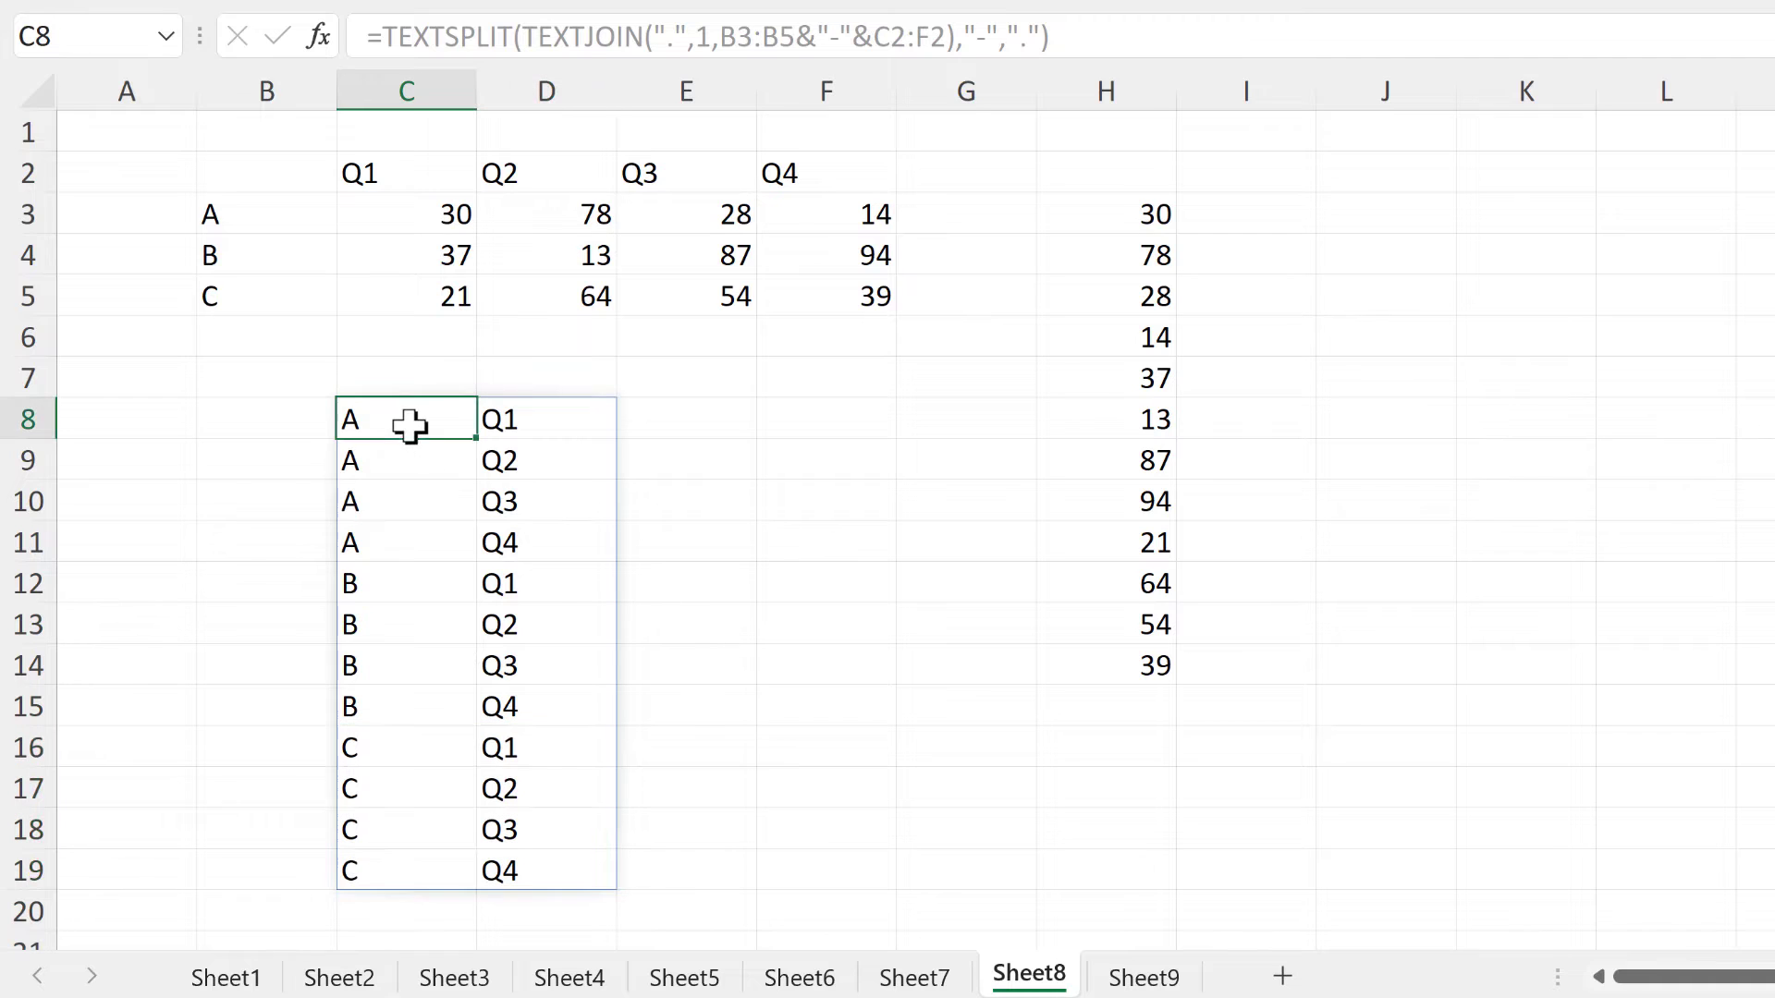
# Copy the TOCOL(C3:F5) expression from the formula in H3 without its equals sign, leaving the cell unchanged
pyautogui.click(1115, 214)
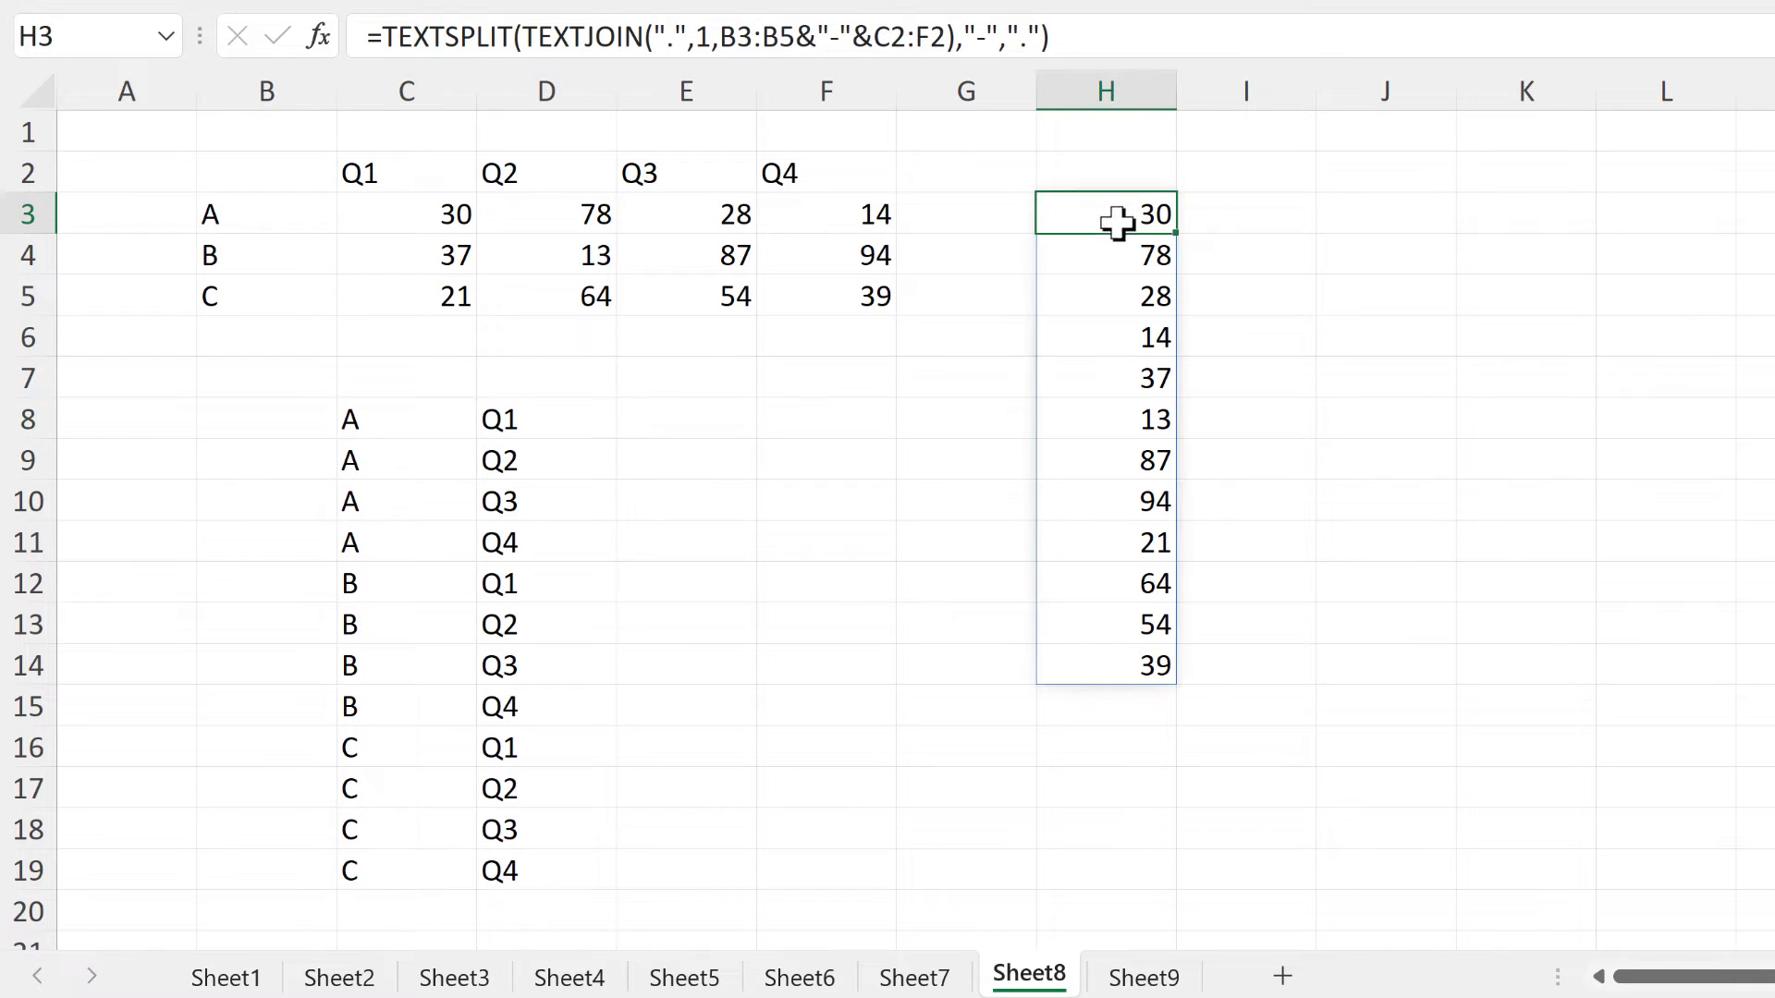
pyautogui.click(634, 37)
pyautogui.moveTo(561, 37); pyautogui.dragTo(381, 37)
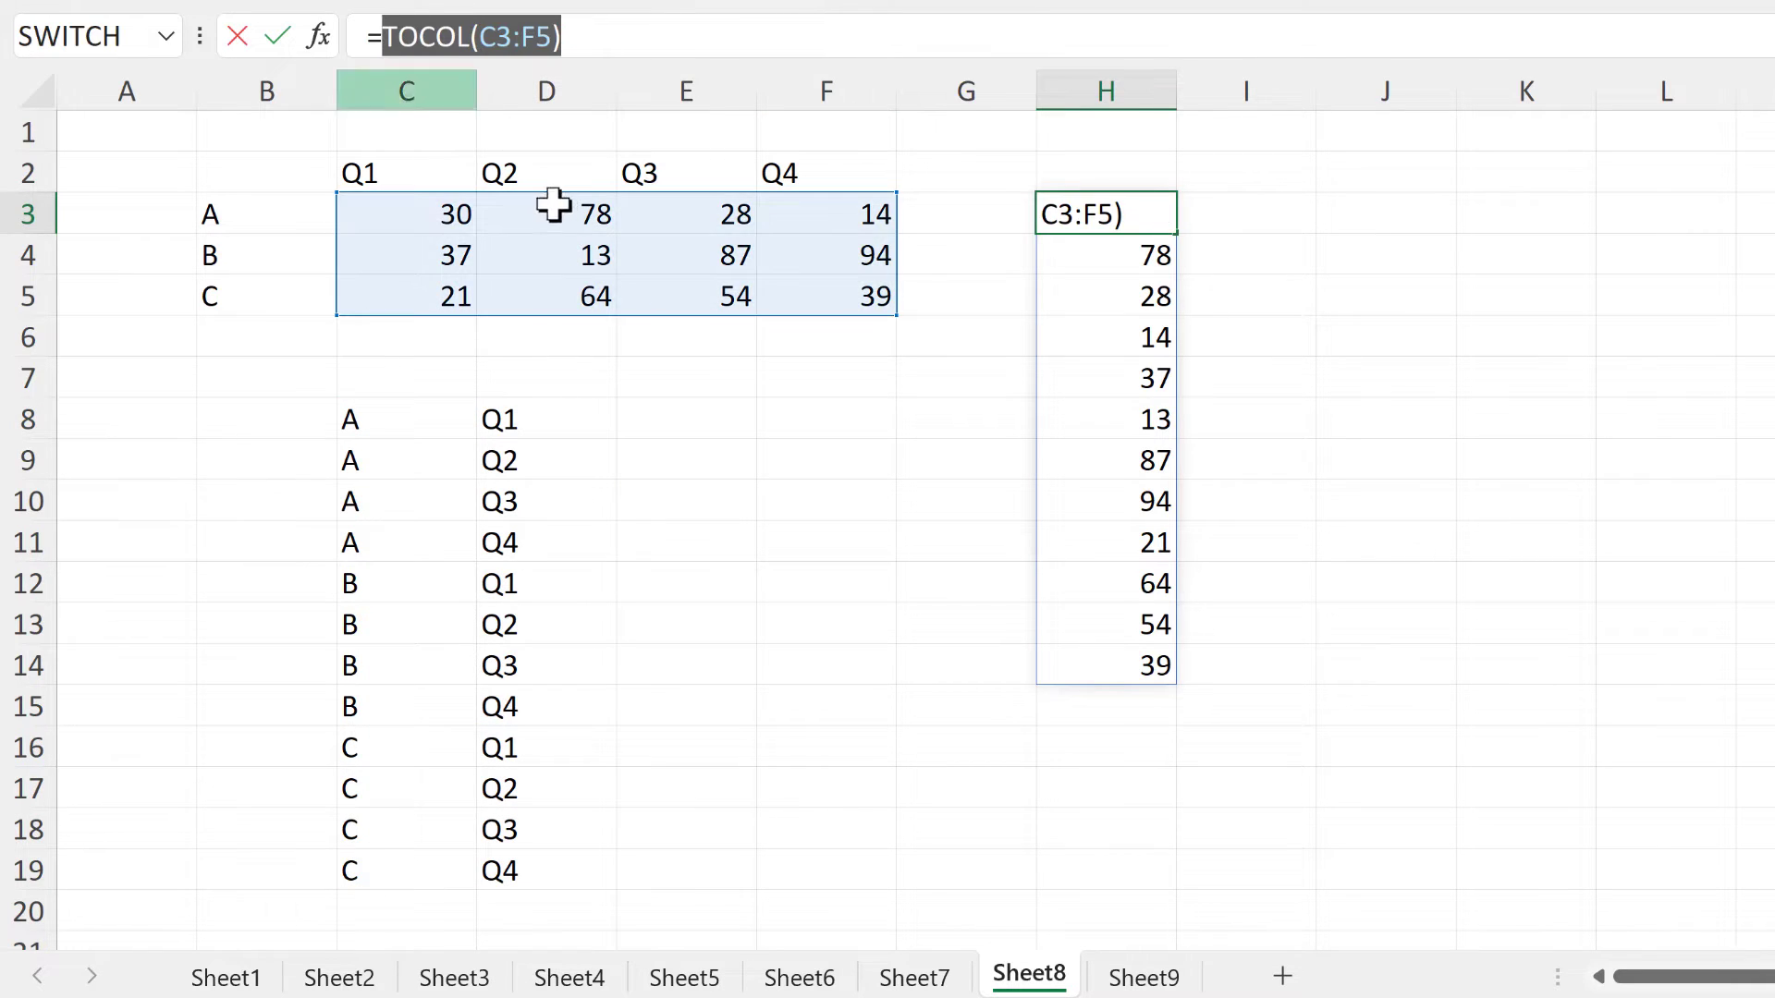
pyautogui.hotkey('ctrl', 'c')
pyautogui.press('Escape')
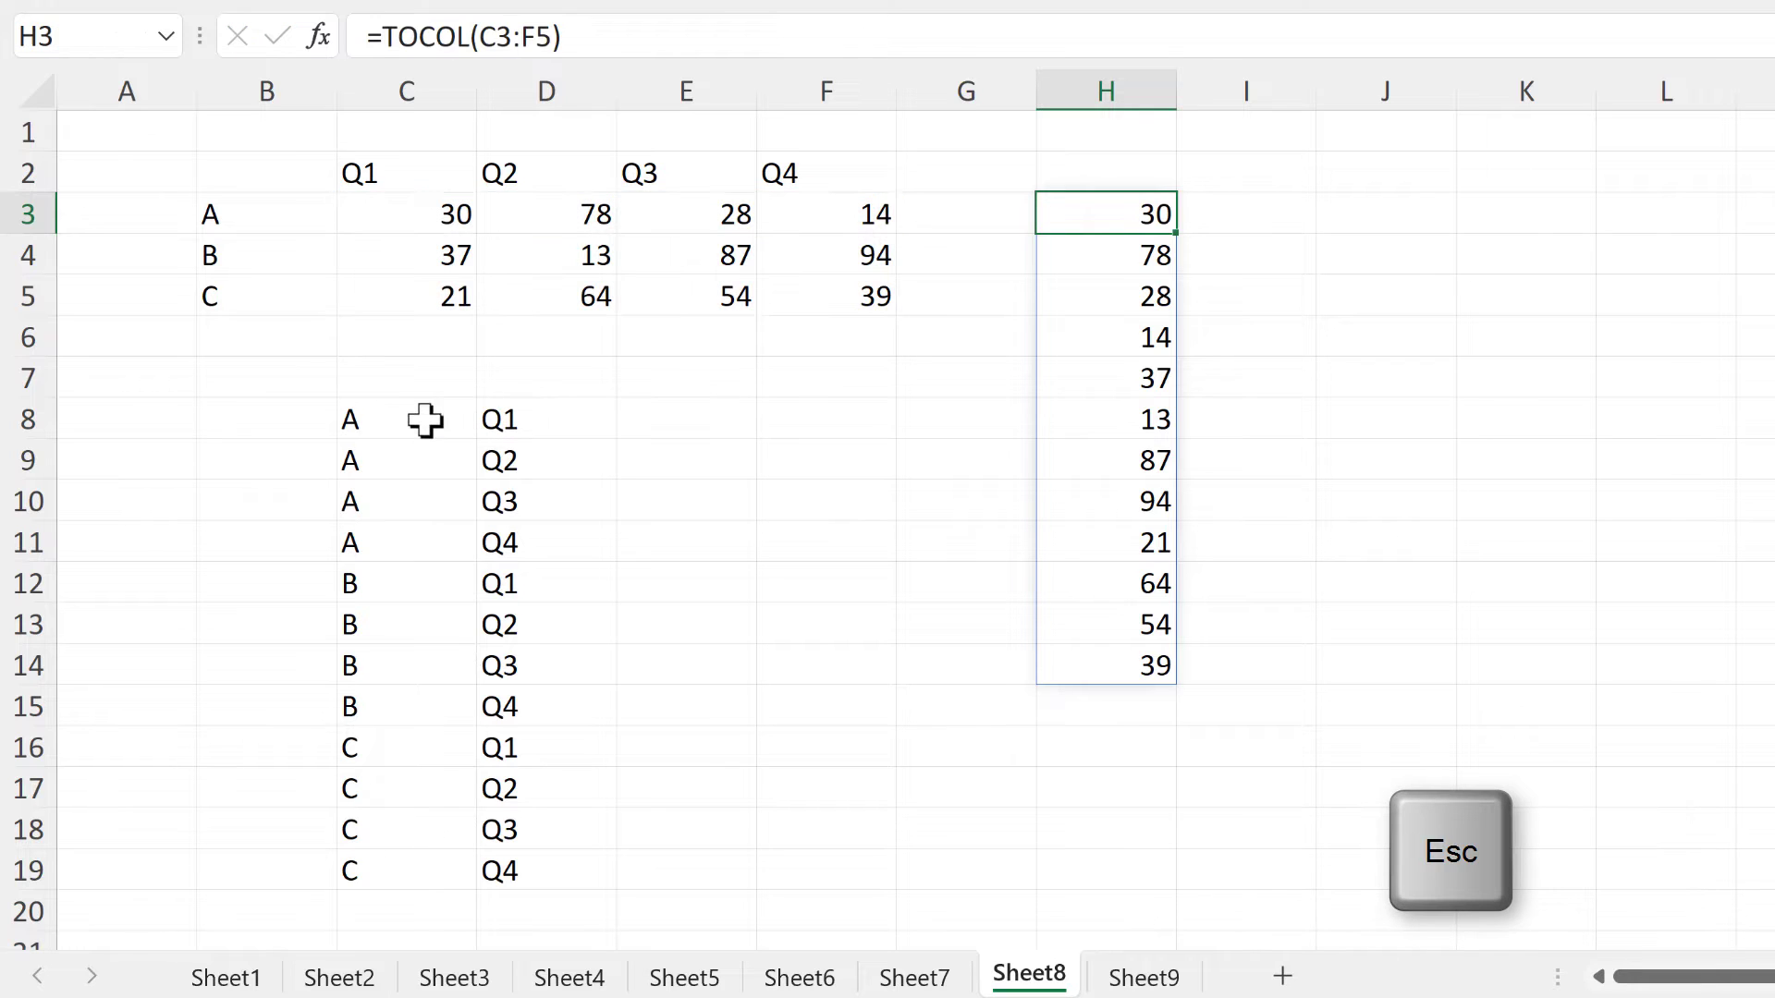
# Wrap the TEXTSPLIT formula in C8 in HSTACK and add the copied TOCOL(C3:F5) as the second array
pyautogui.click(424, 420)
pyautogui.press('F2')
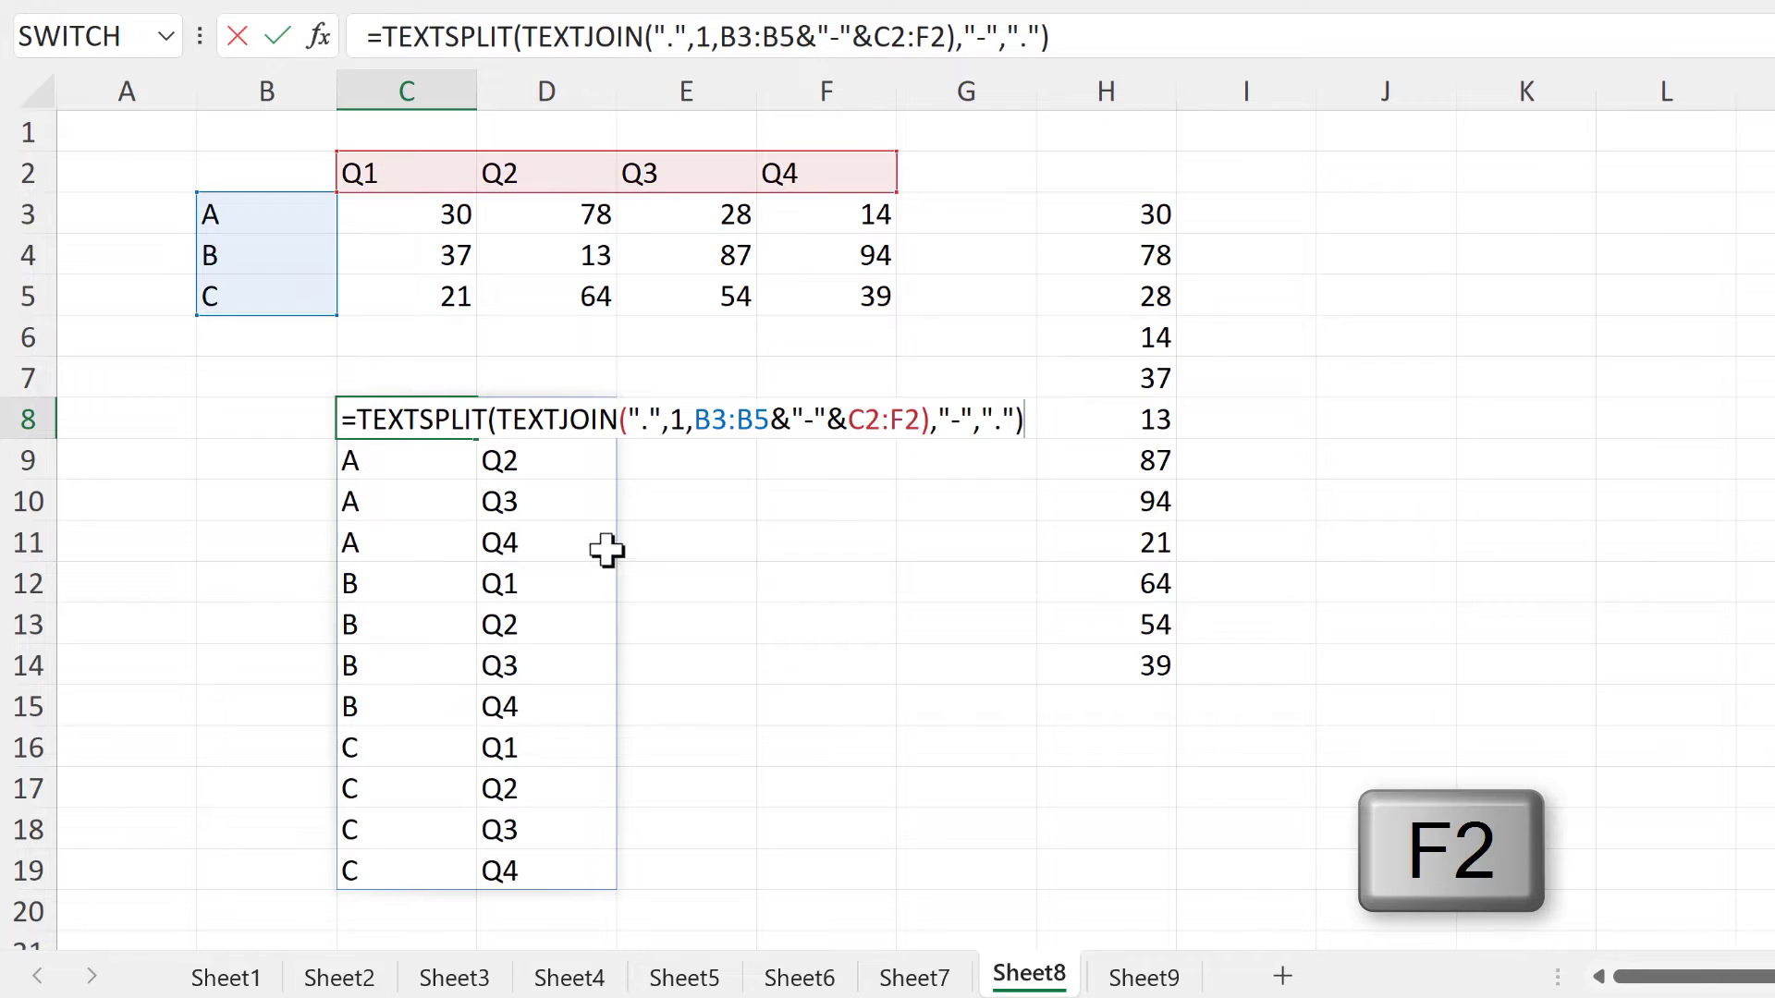
pyautogui.write('h')
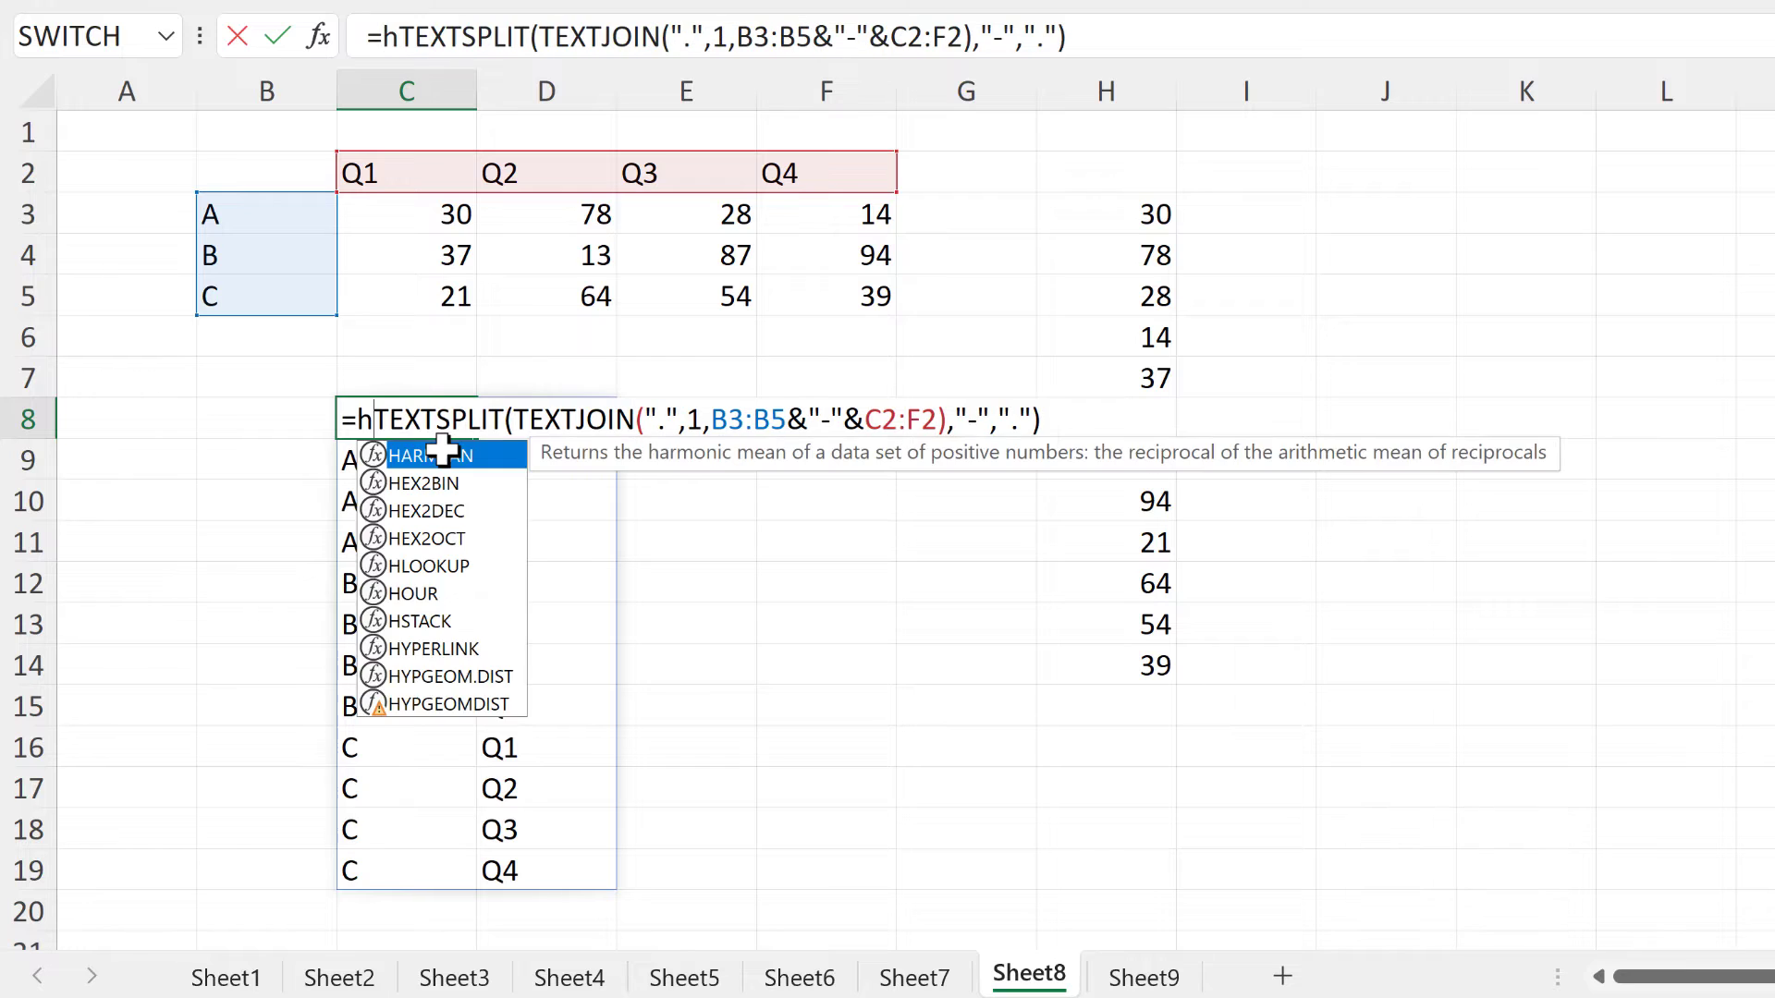
pyautogui.write('stack')
pyautogui.press('Tab')
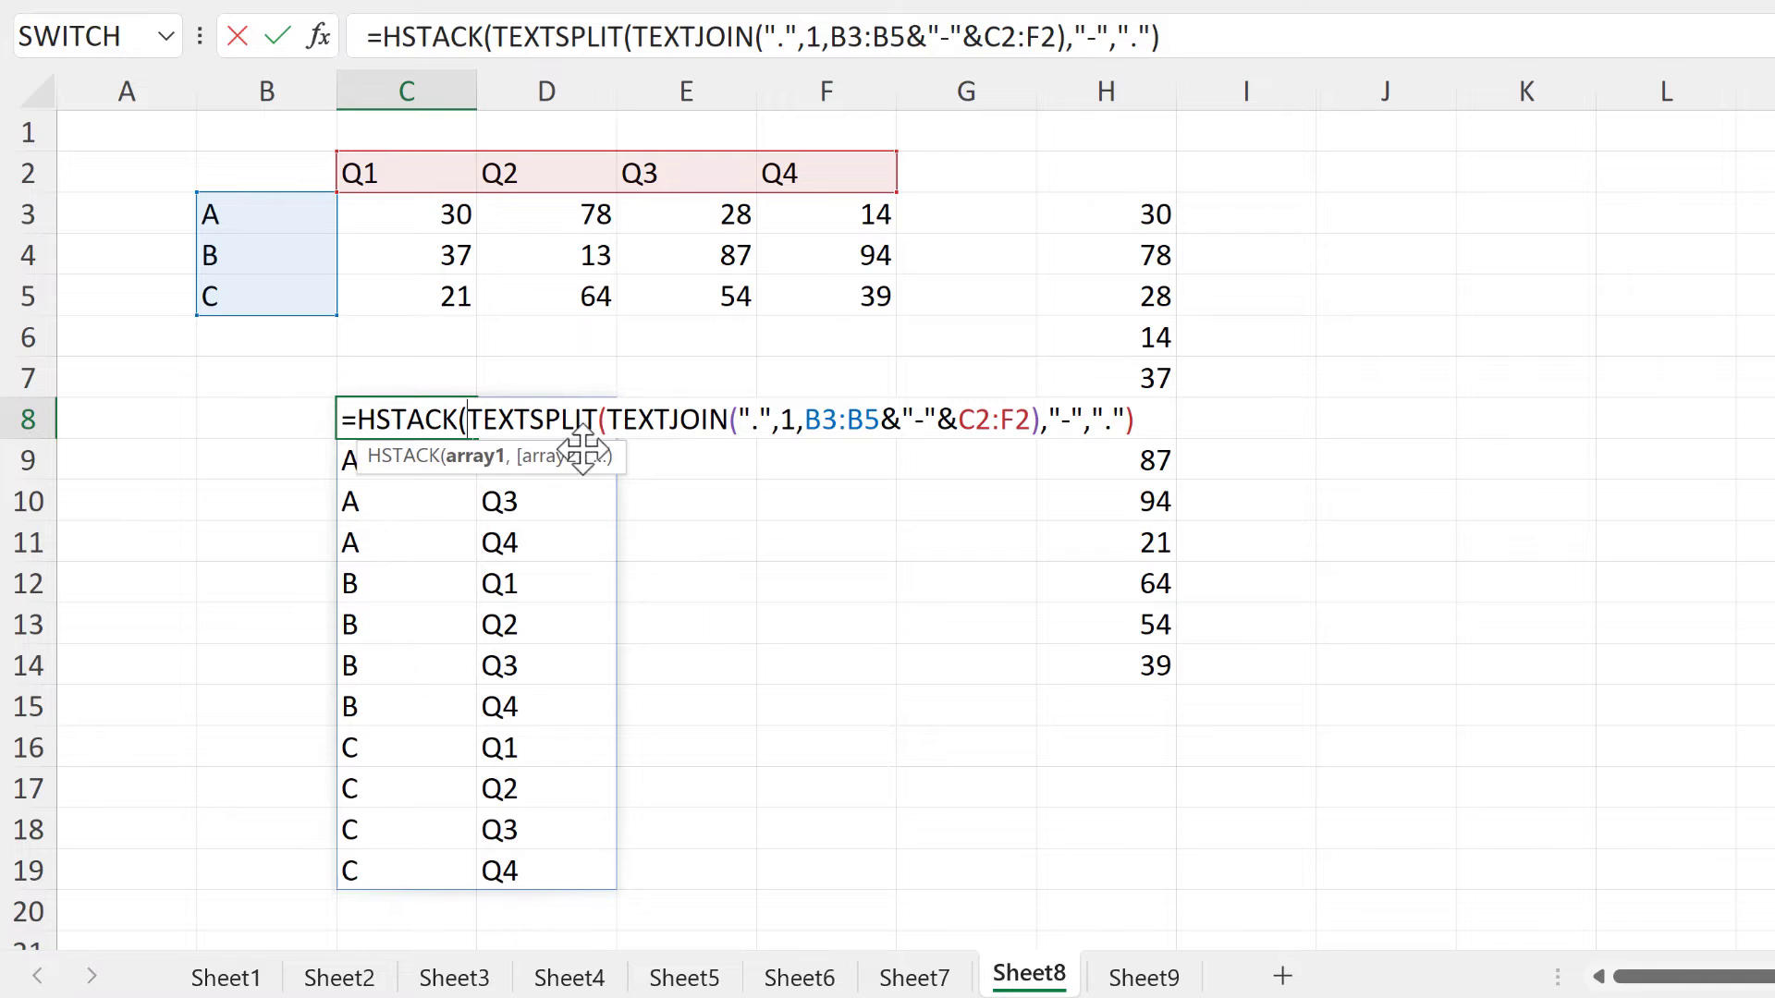
pyautogui.click(1148, 425)
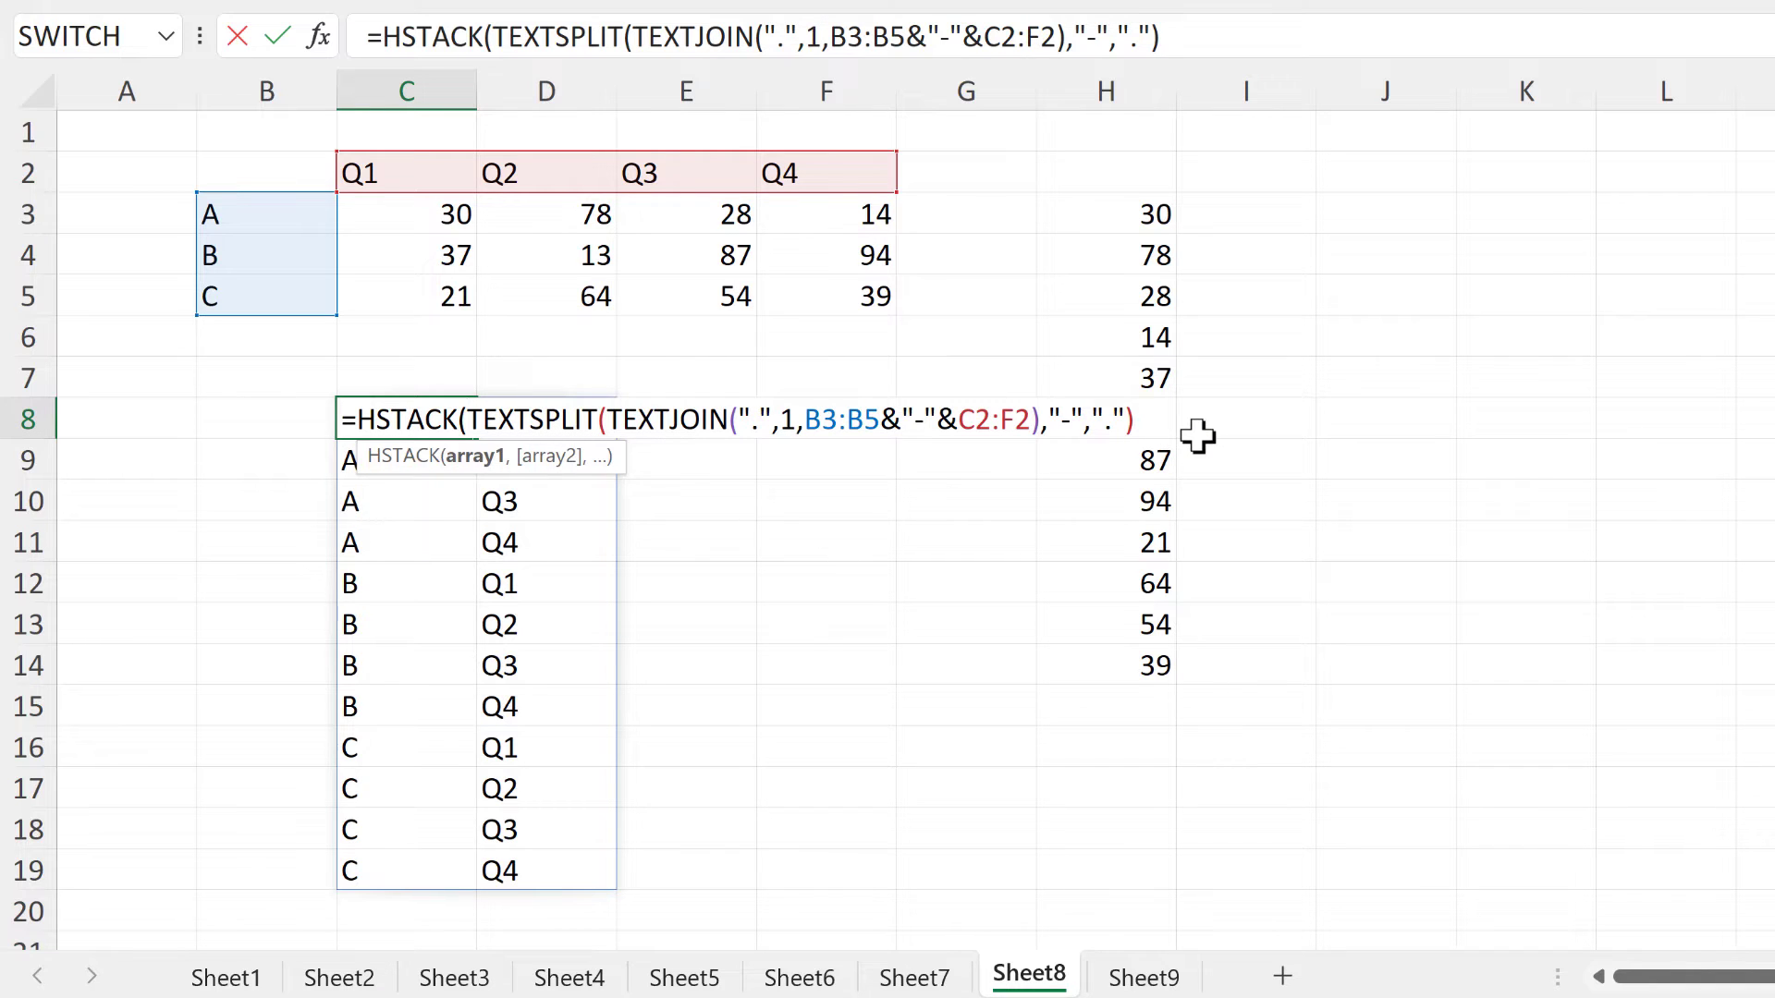
pyautogui.write(',')
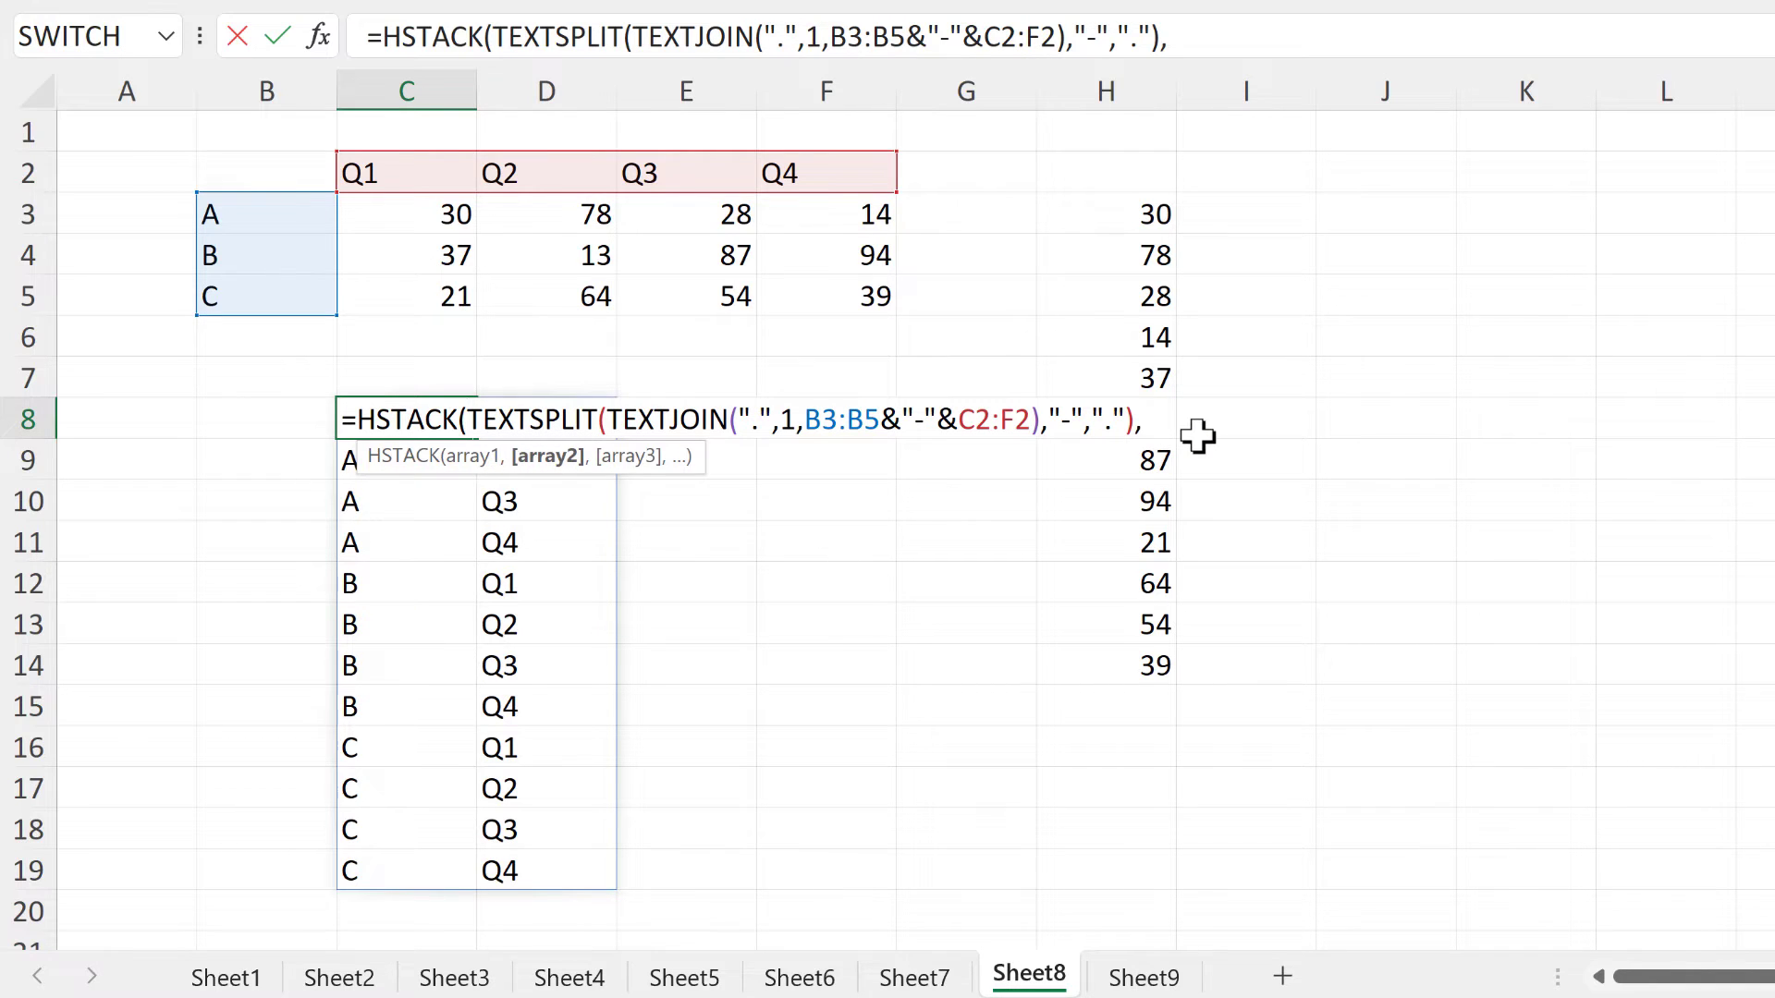
pyautogui.write('TOCOL(C3:F5)')
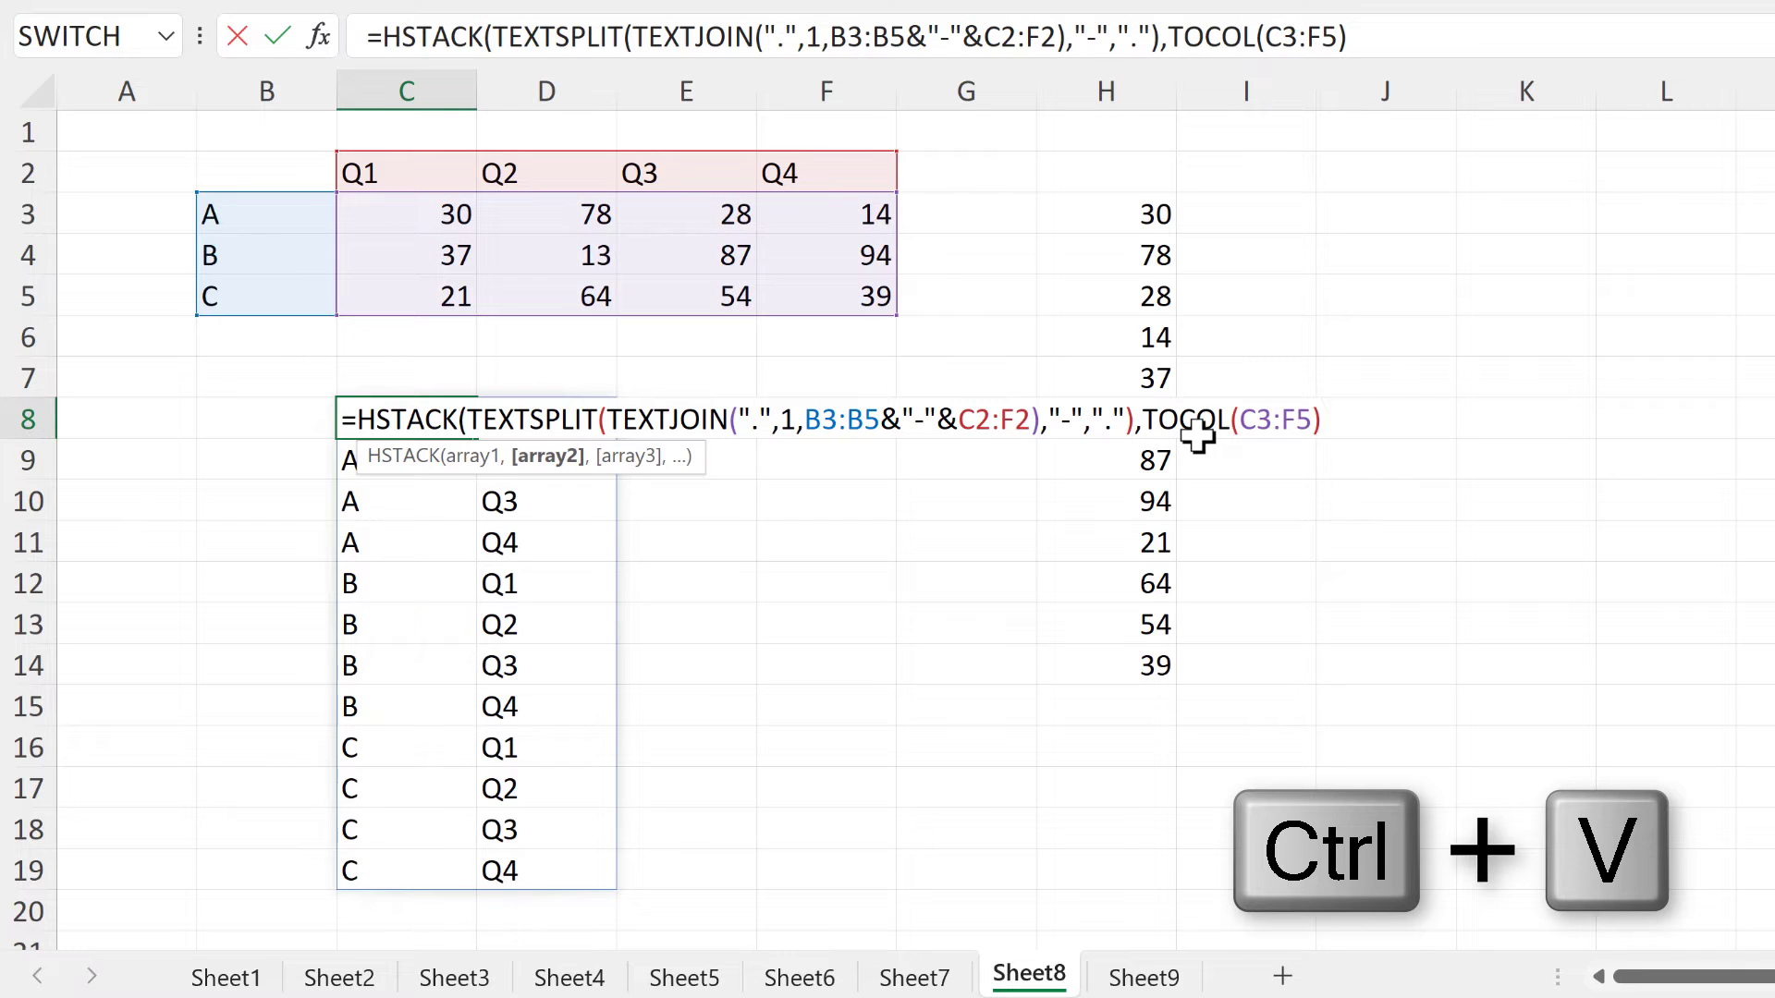
pyautogui.press('Return')
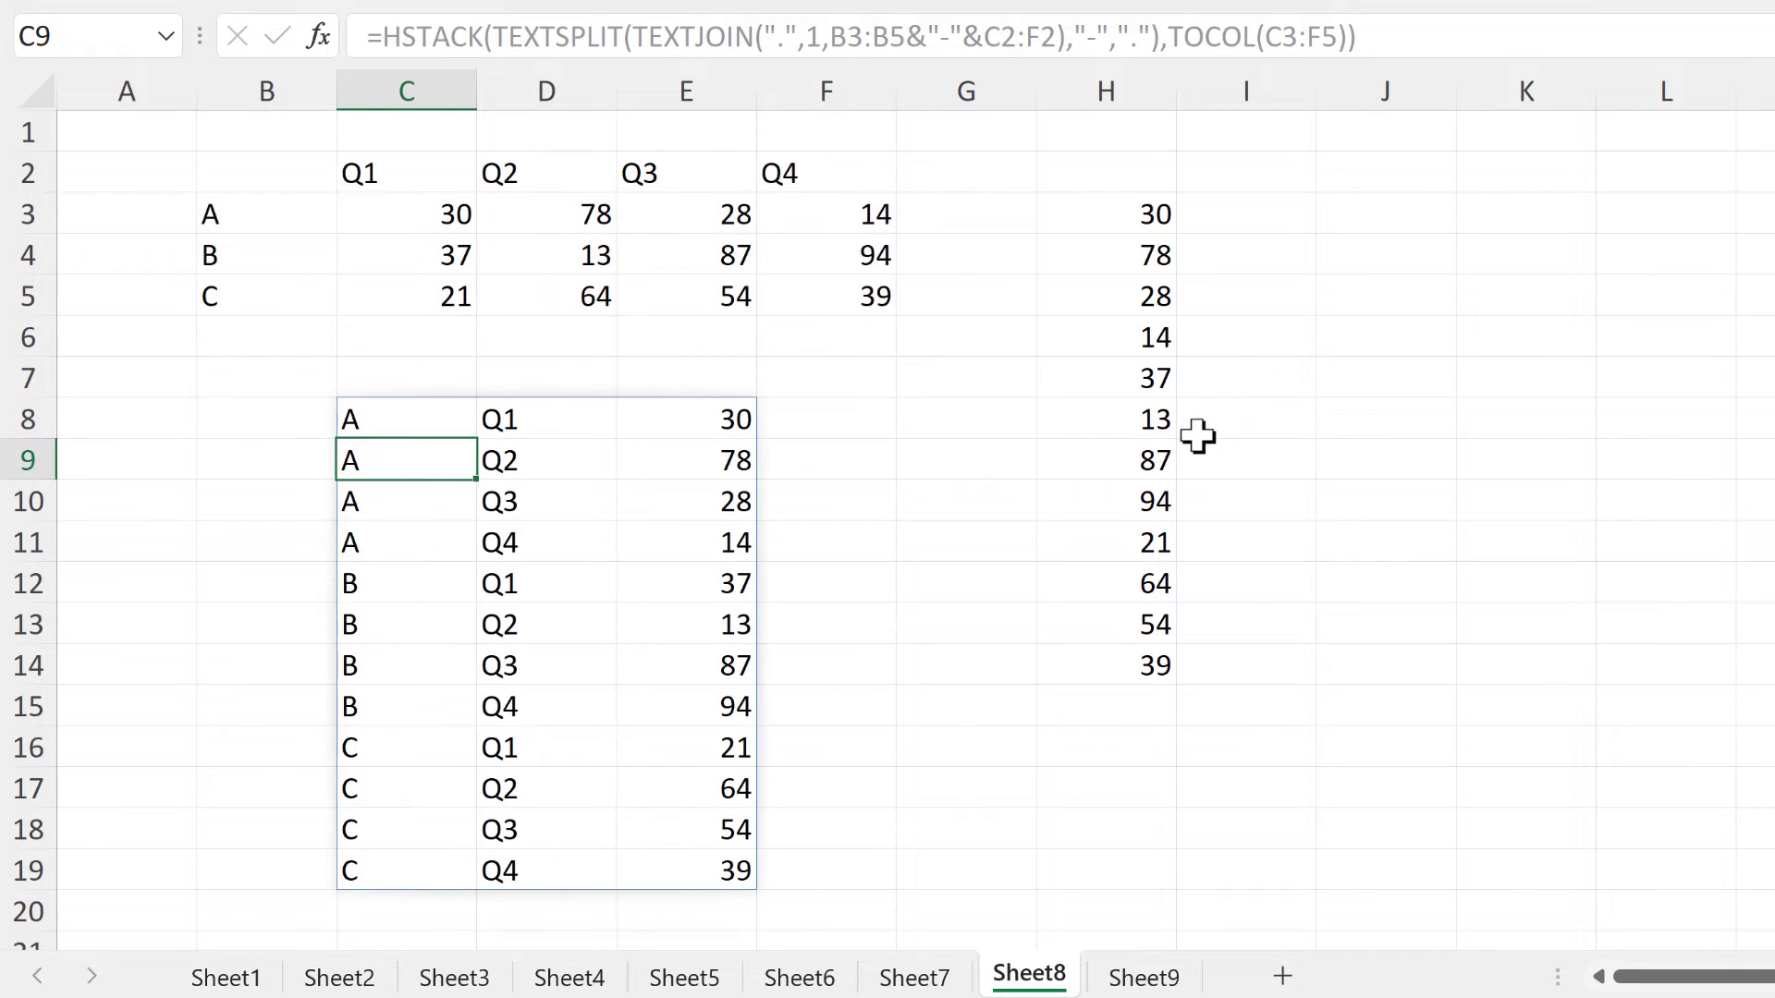
# Delete the standalone TOCOL formula in H3 and move the combined HSTACK formula from C8 to H2
pyautogui.click(1151, 208)
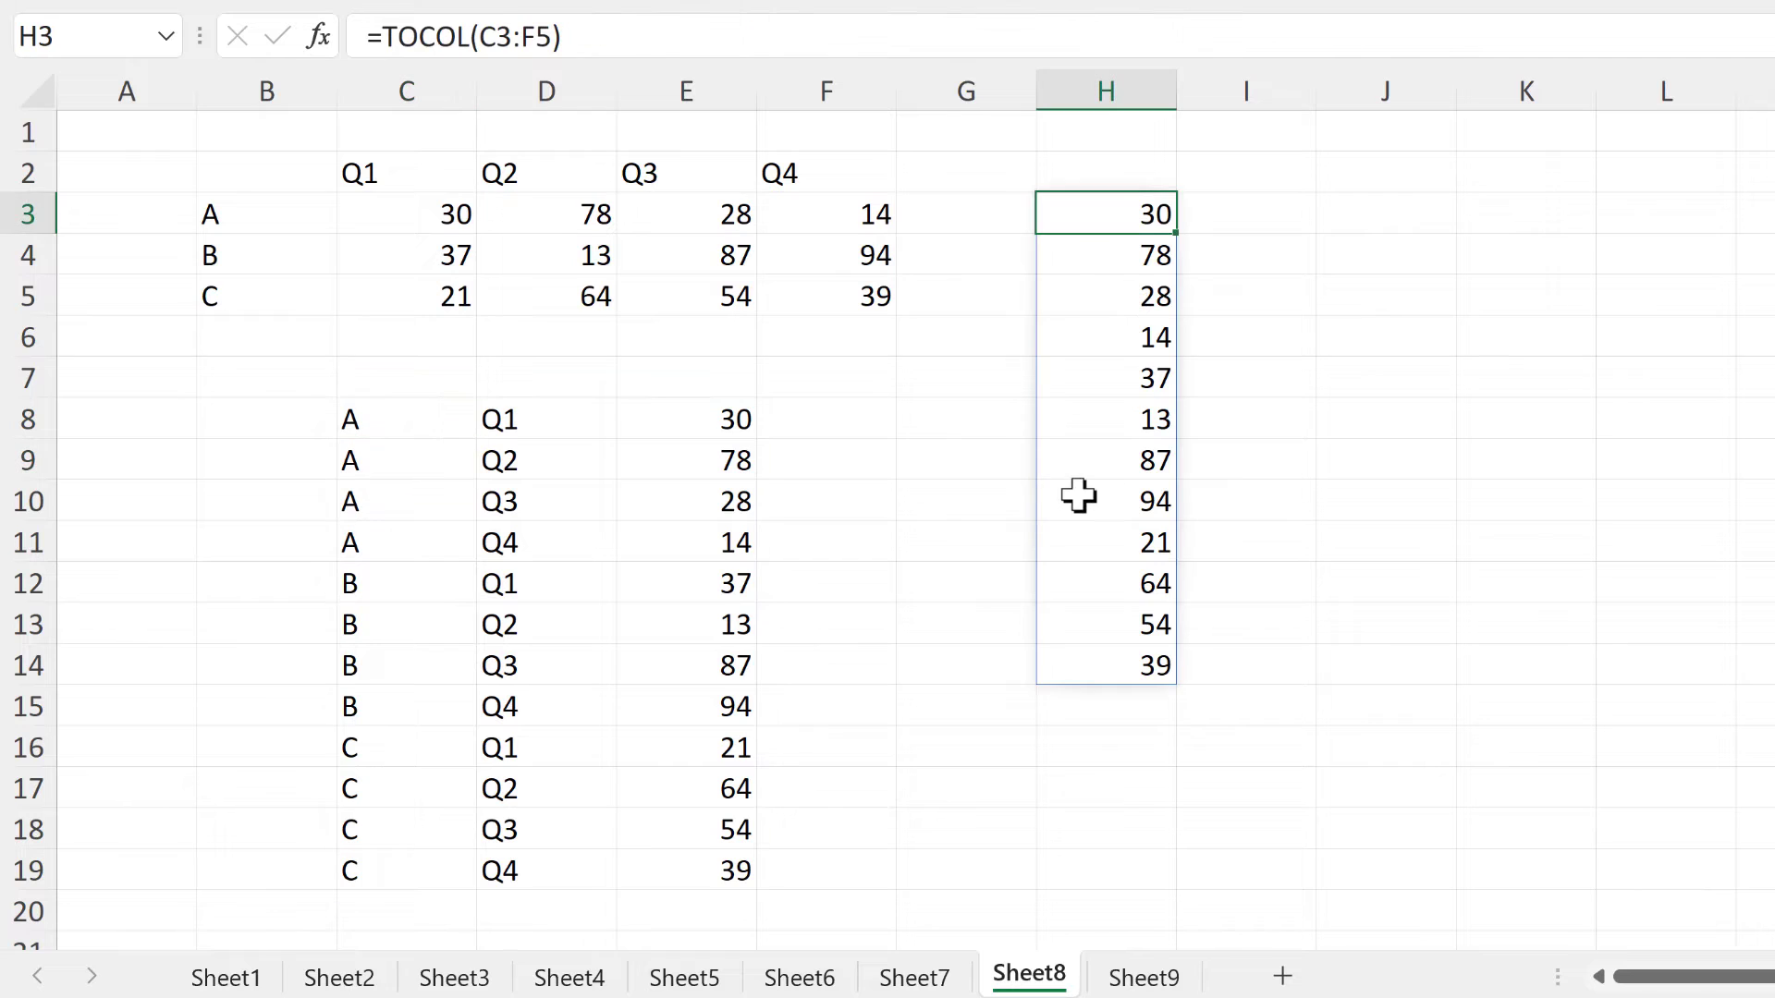
pyautogui.press('Delete')
pyautogui.click(444, 423)
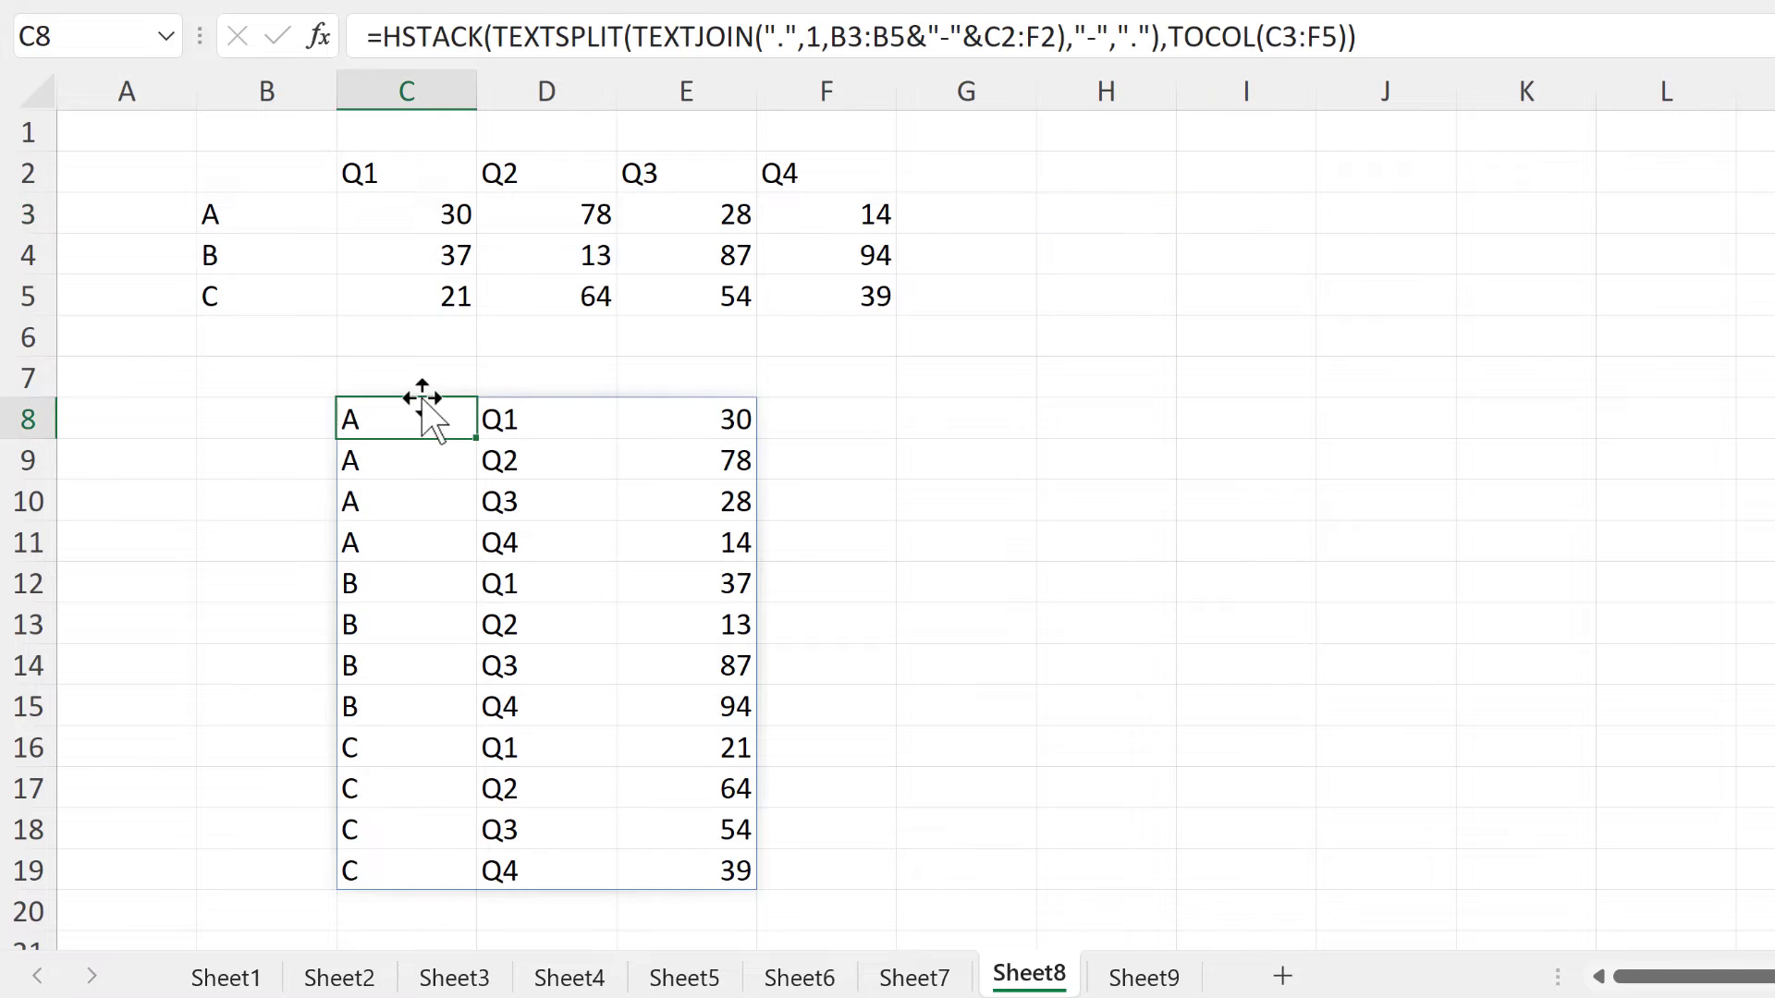
pyautogui.moveTo(424, 397); pyautogui.dragTo(1128, 179)
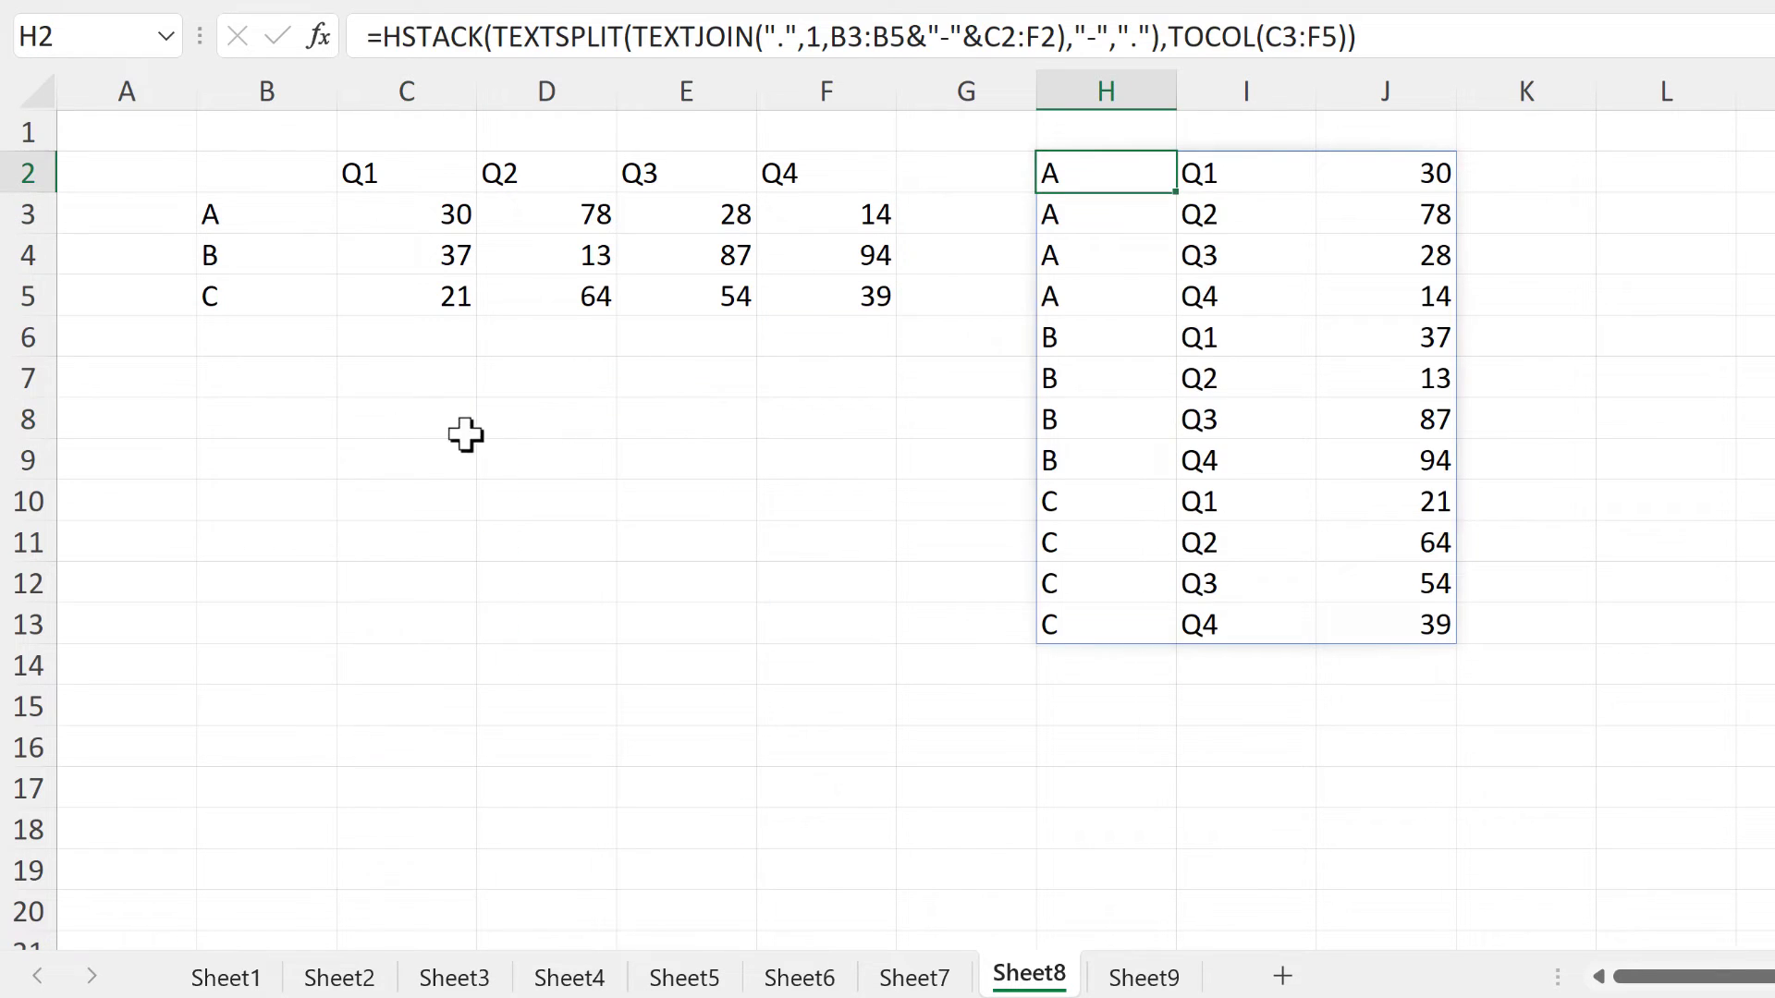
# Enter =DROP(B2:F5,1,1) in C8 to extract the table's values without headers, and move the formula to C16
pyautogui.click(388, 383)
pyautogui.moveTo(305, 182); pyautogui.dragTo(832, 297)
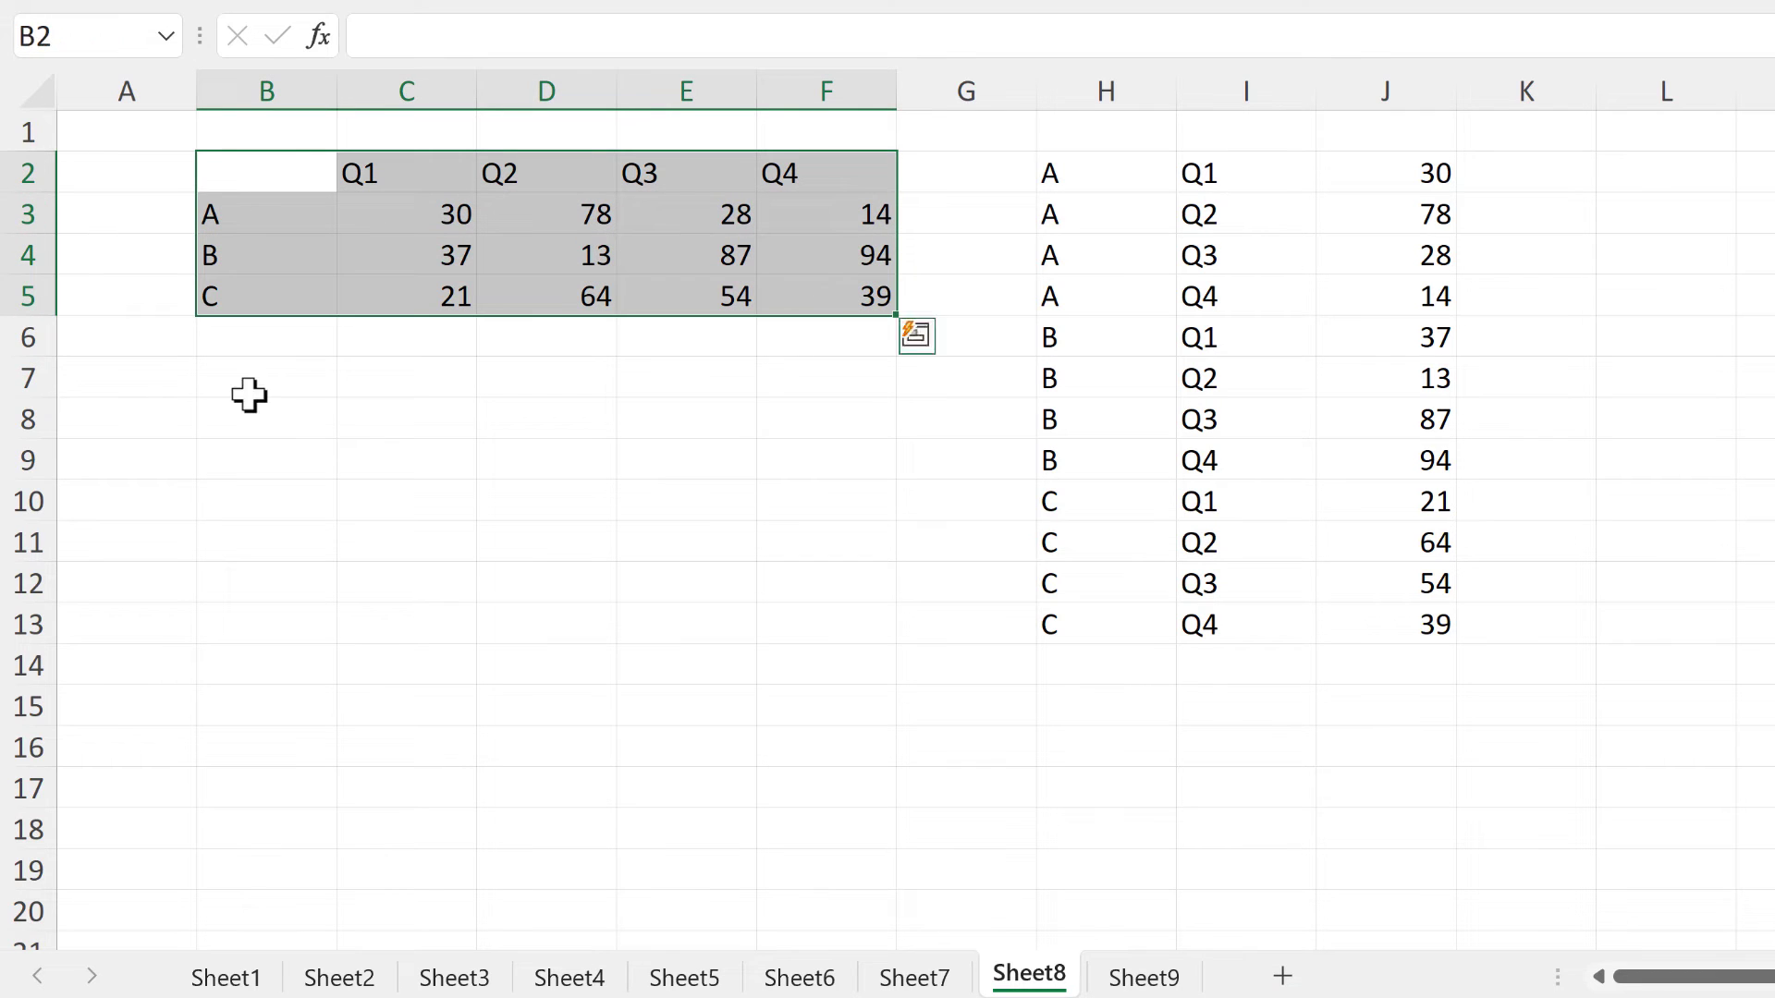
pyautogui.click(382, 418)
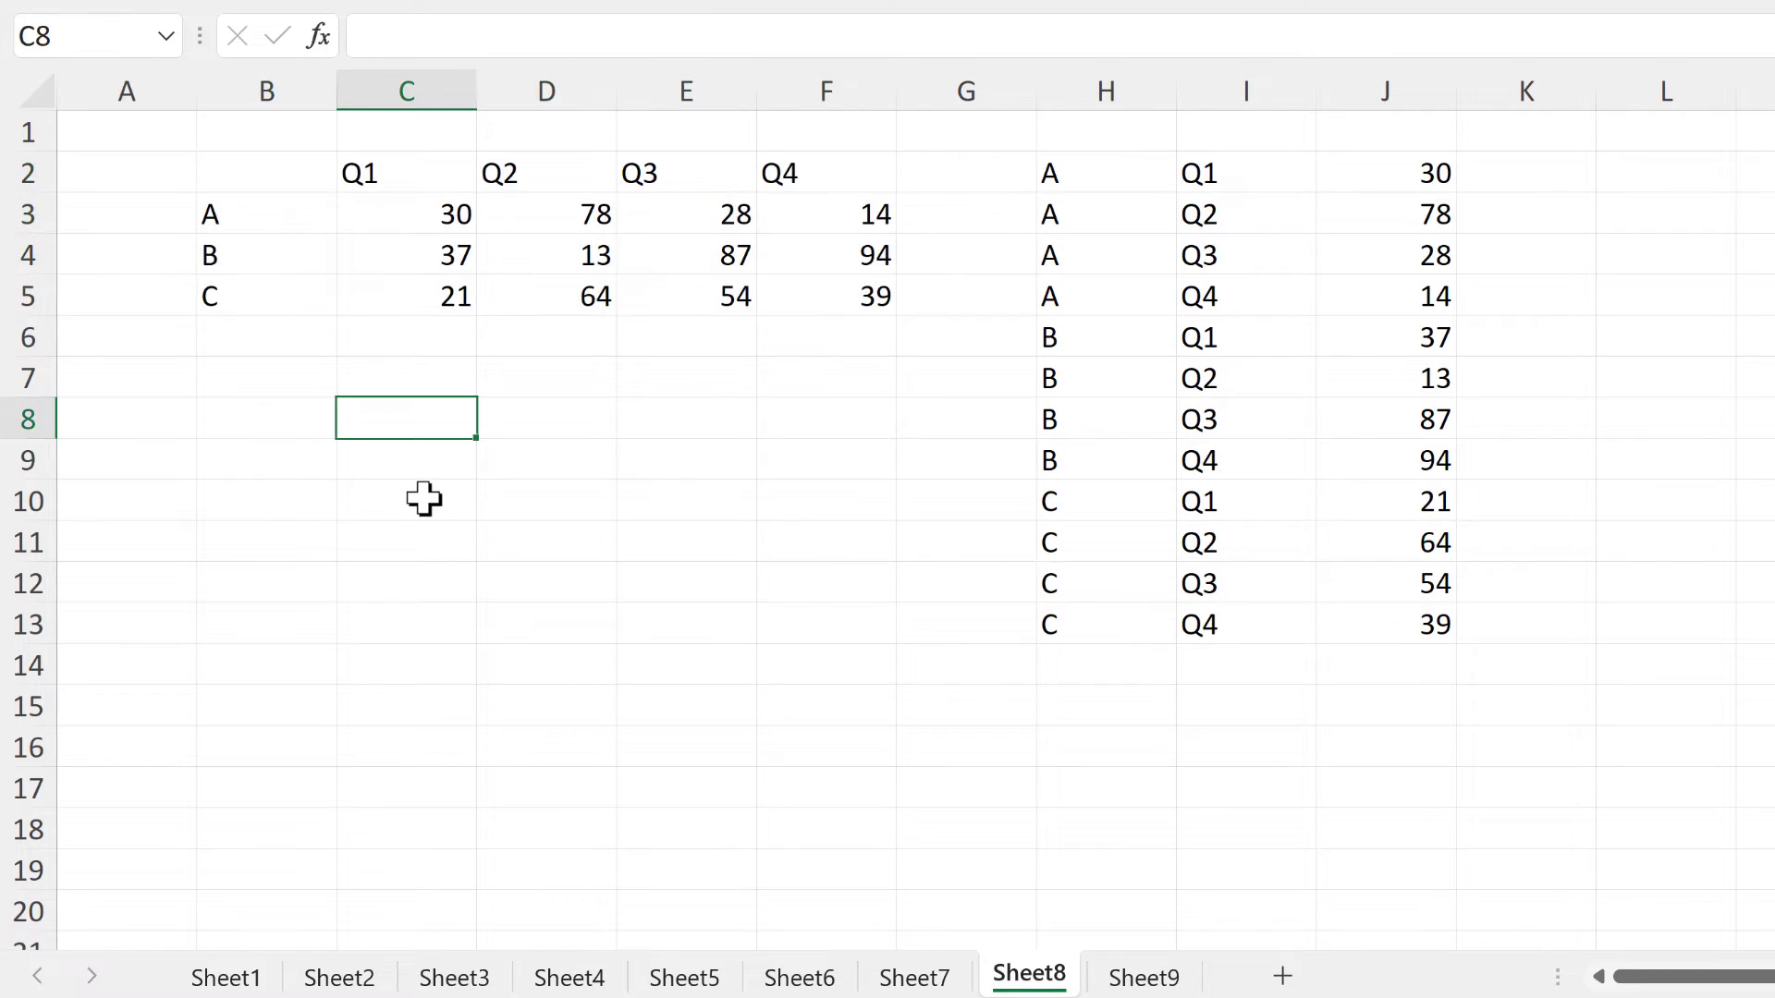
pyautogui.write('=drop')
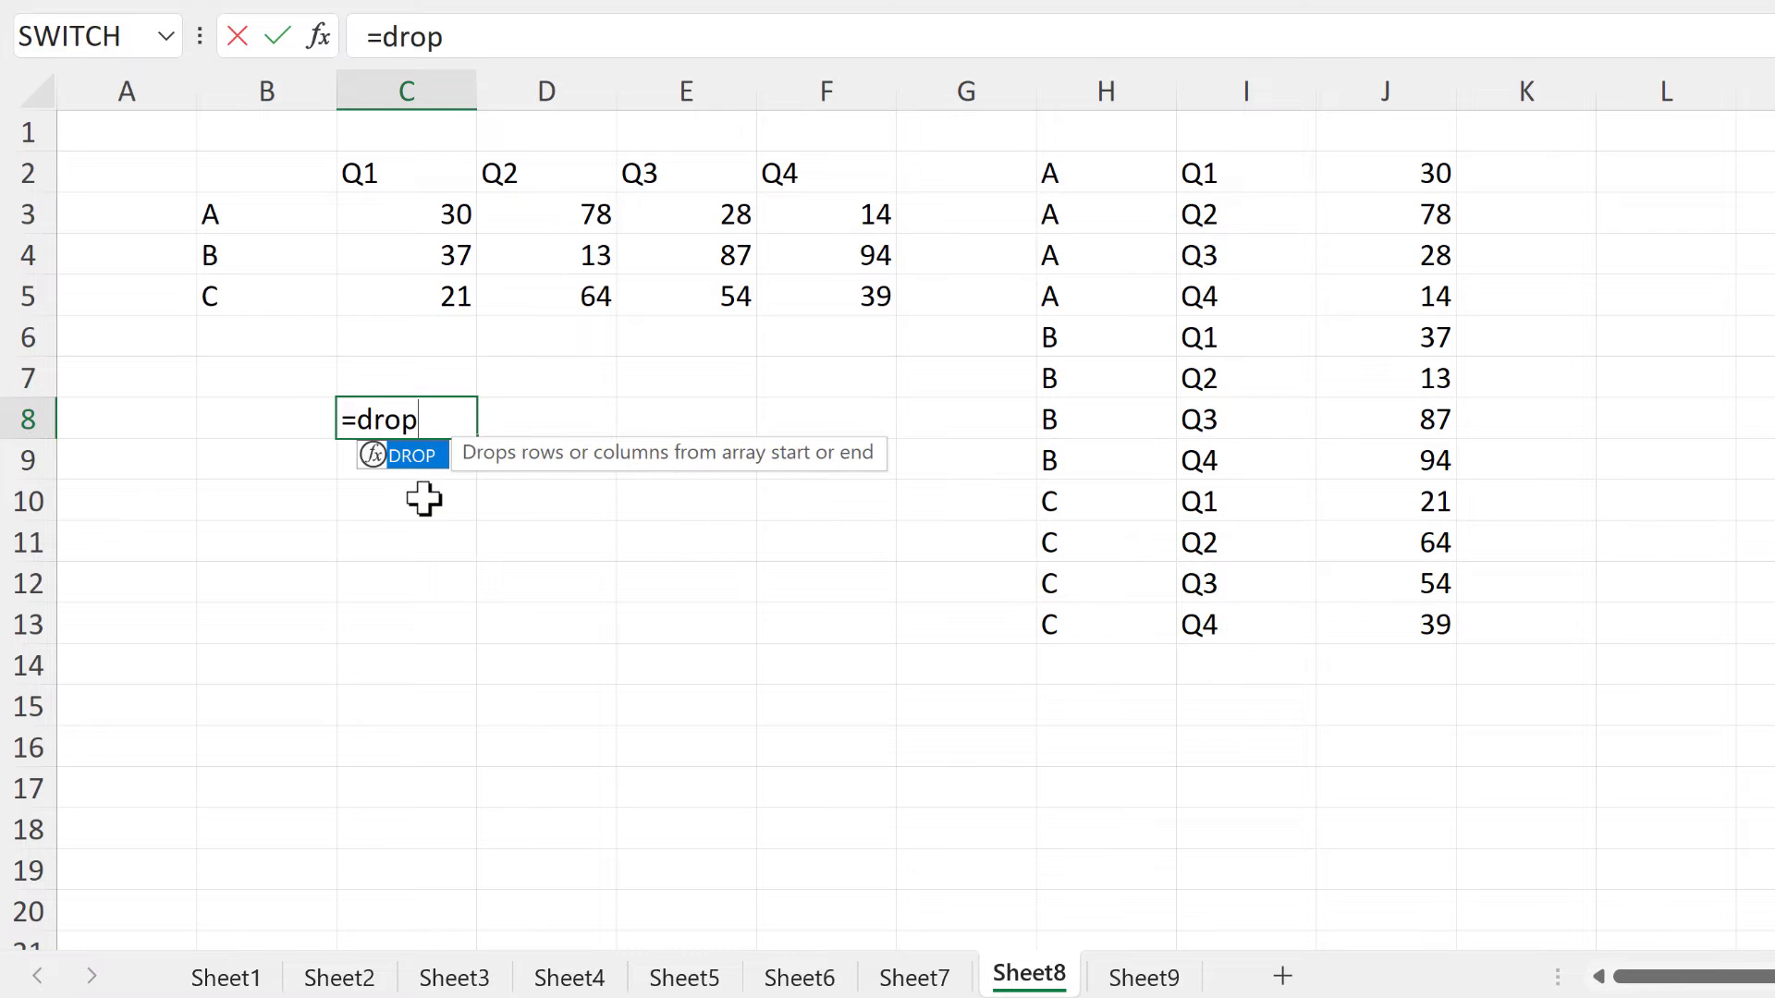
pyautogui.press('Tab')
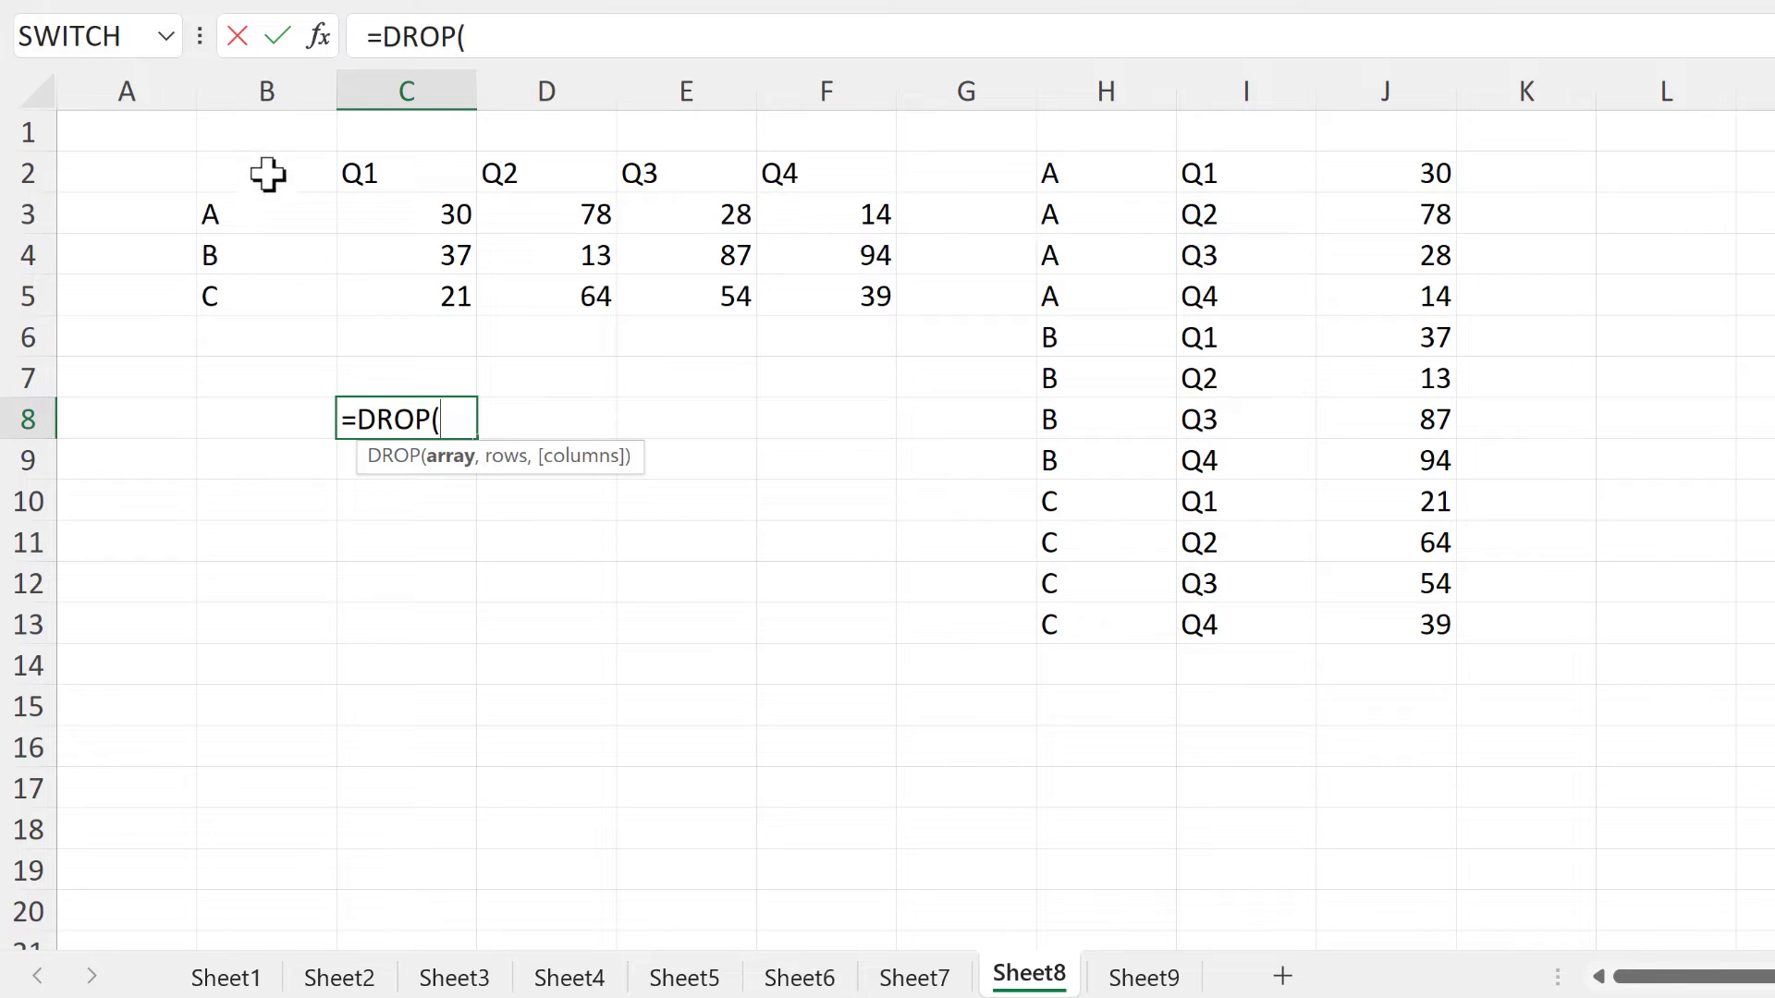
pyautogui.moveTo(265, 174); pyautogui.dragTo(863, 271)
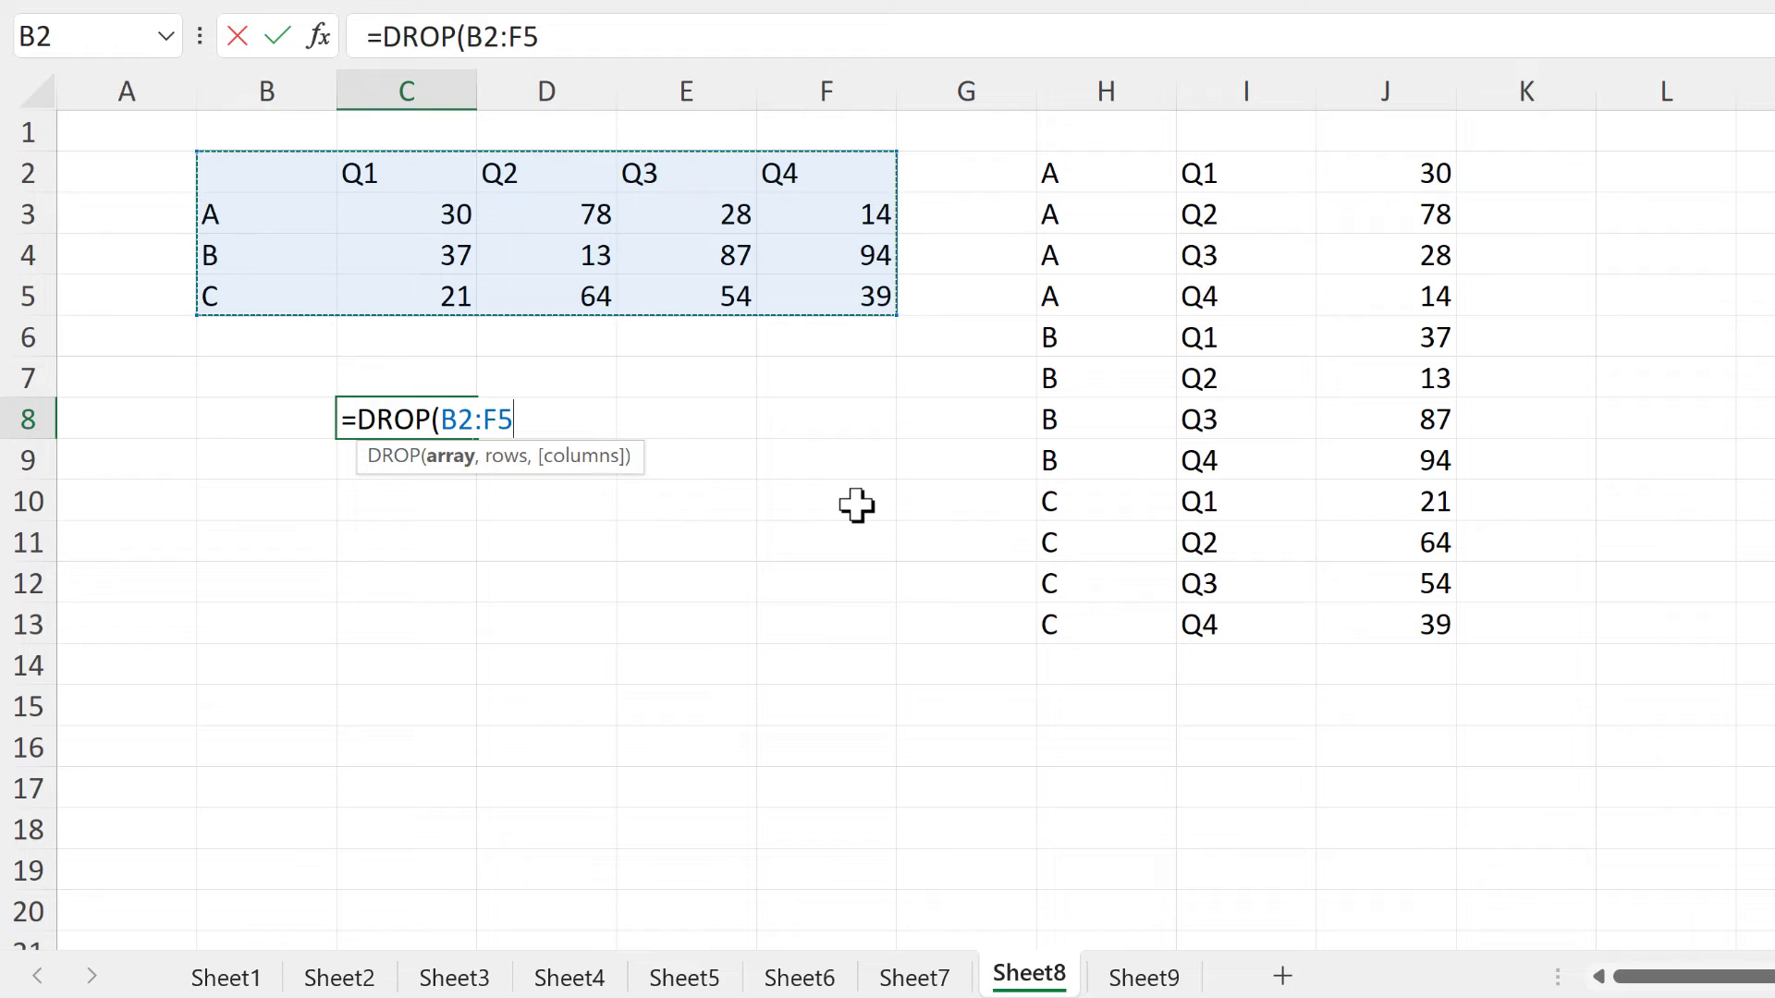
pyautogui.write(',1')
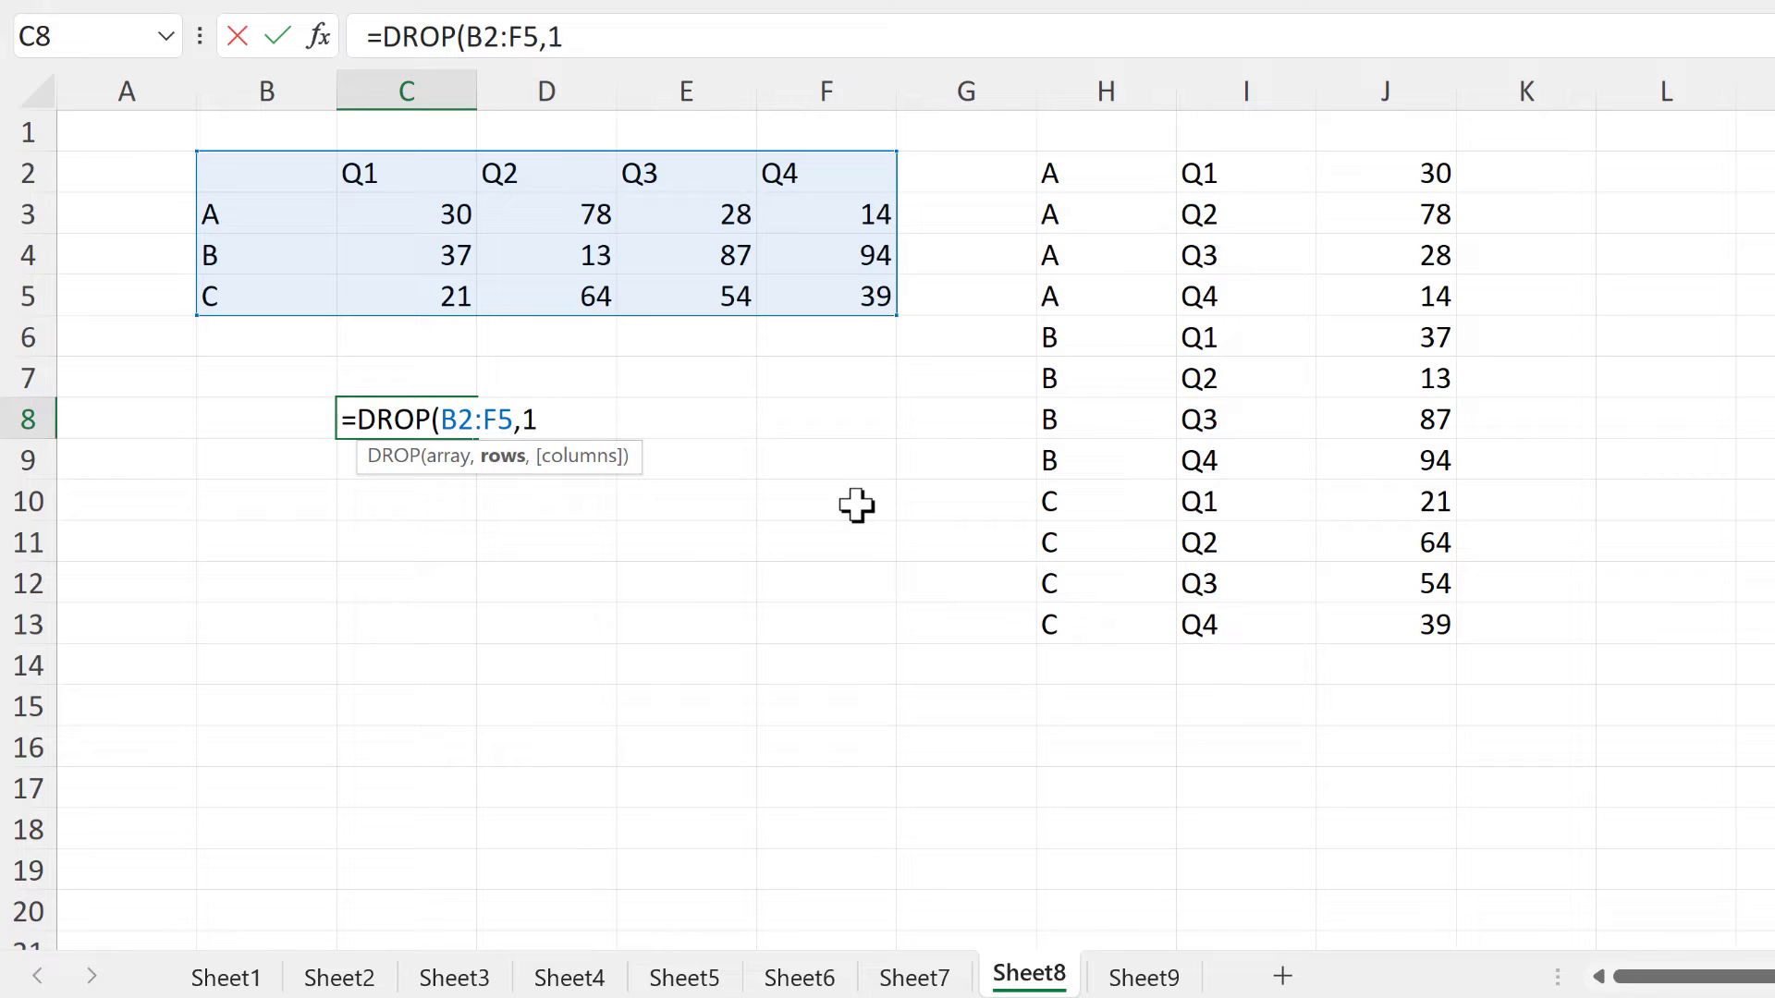
pyautogui.write(',1')
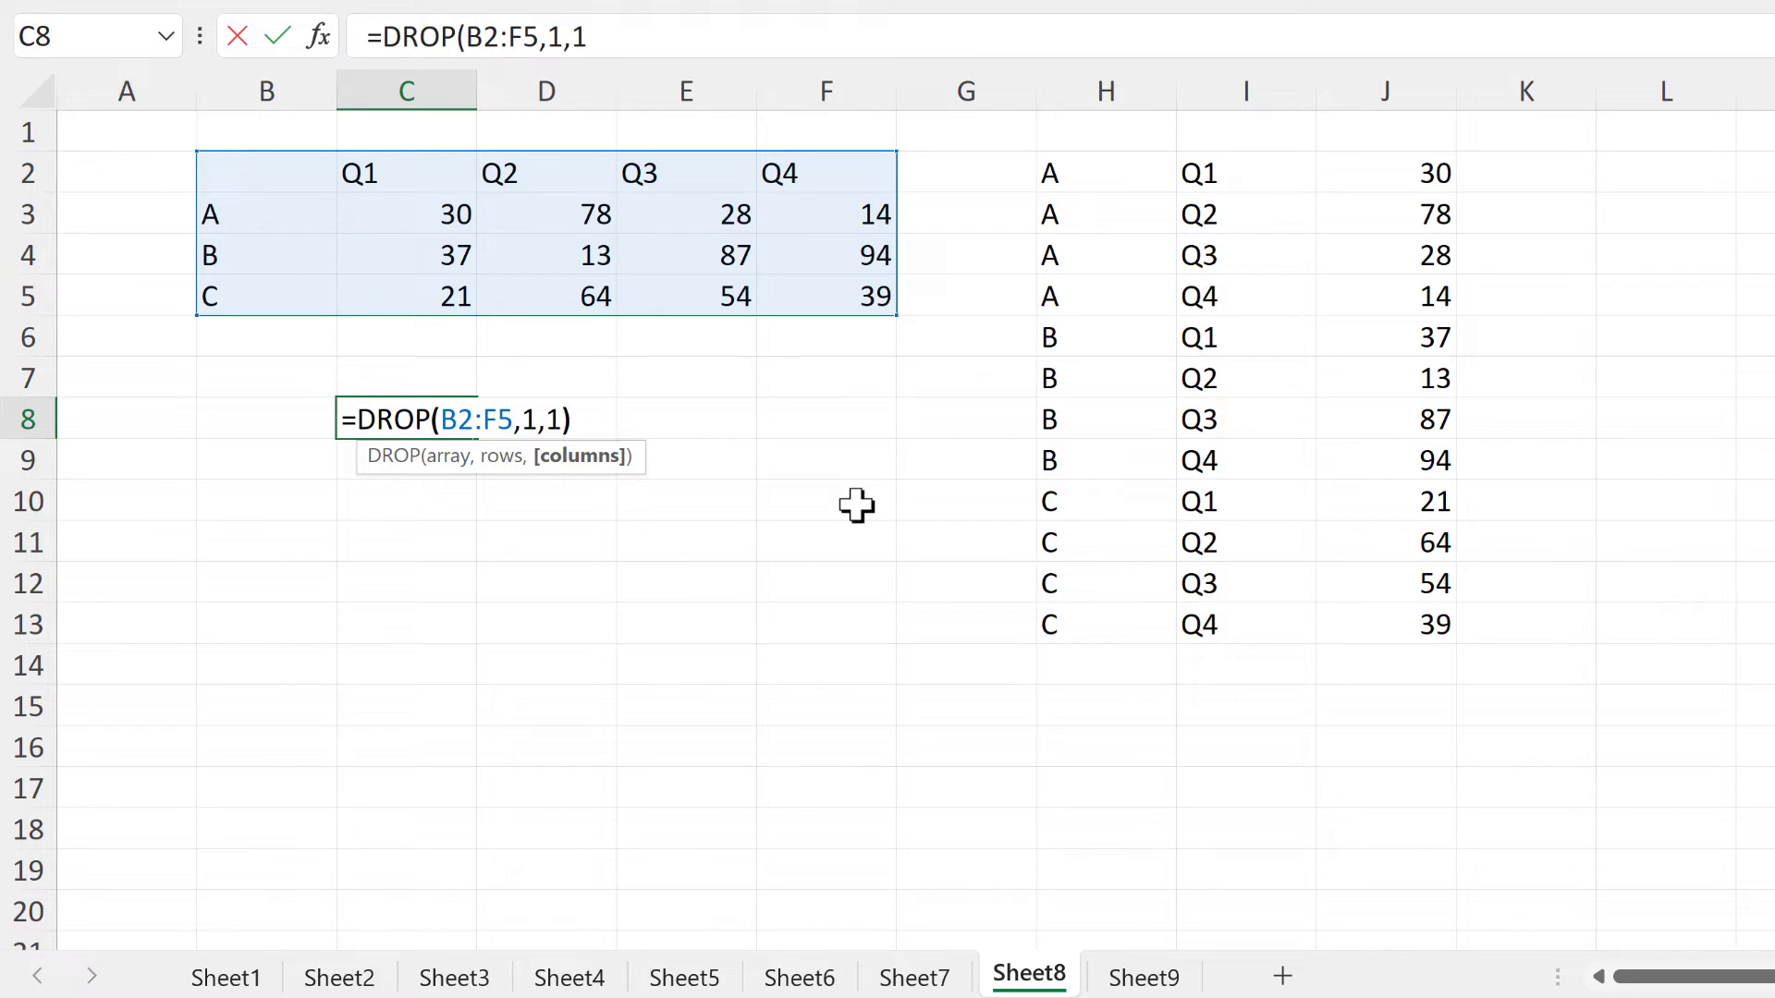
pyautogui.write(')')
pyautogui.press('Return')
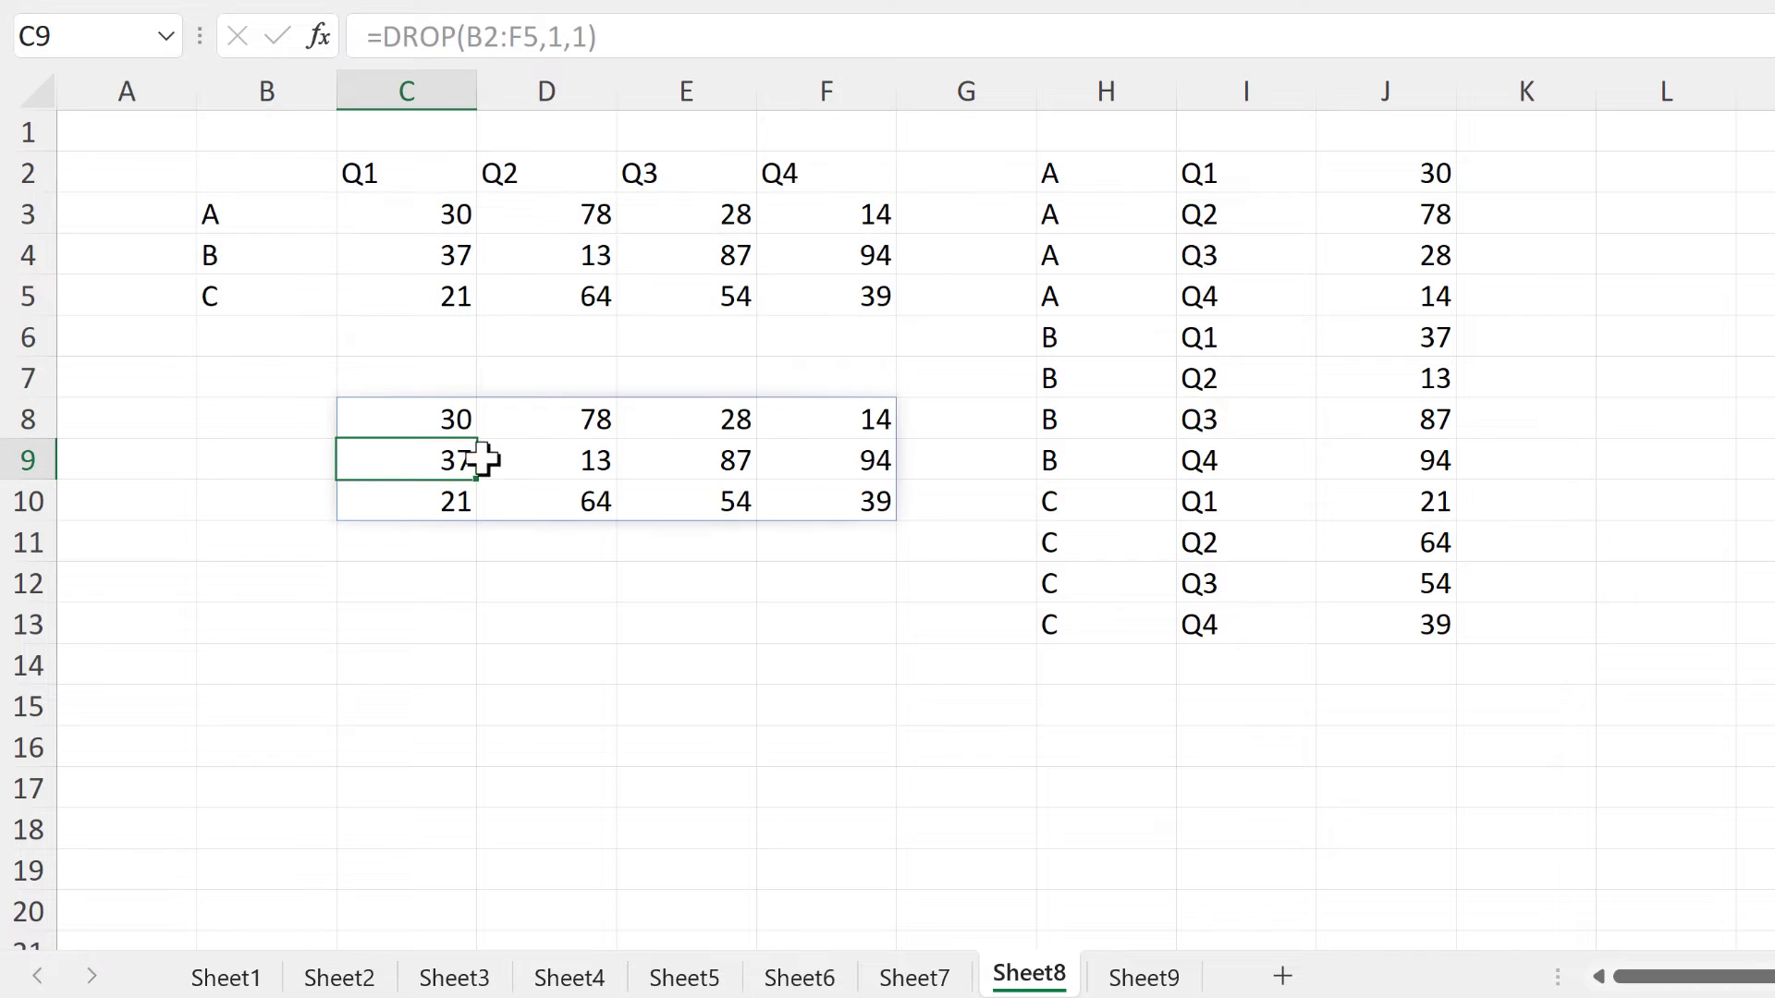
pyautogui.click(436, 418)
pyautogui.moveTo(453, 617); pyautogui.dragTo(555, 806)
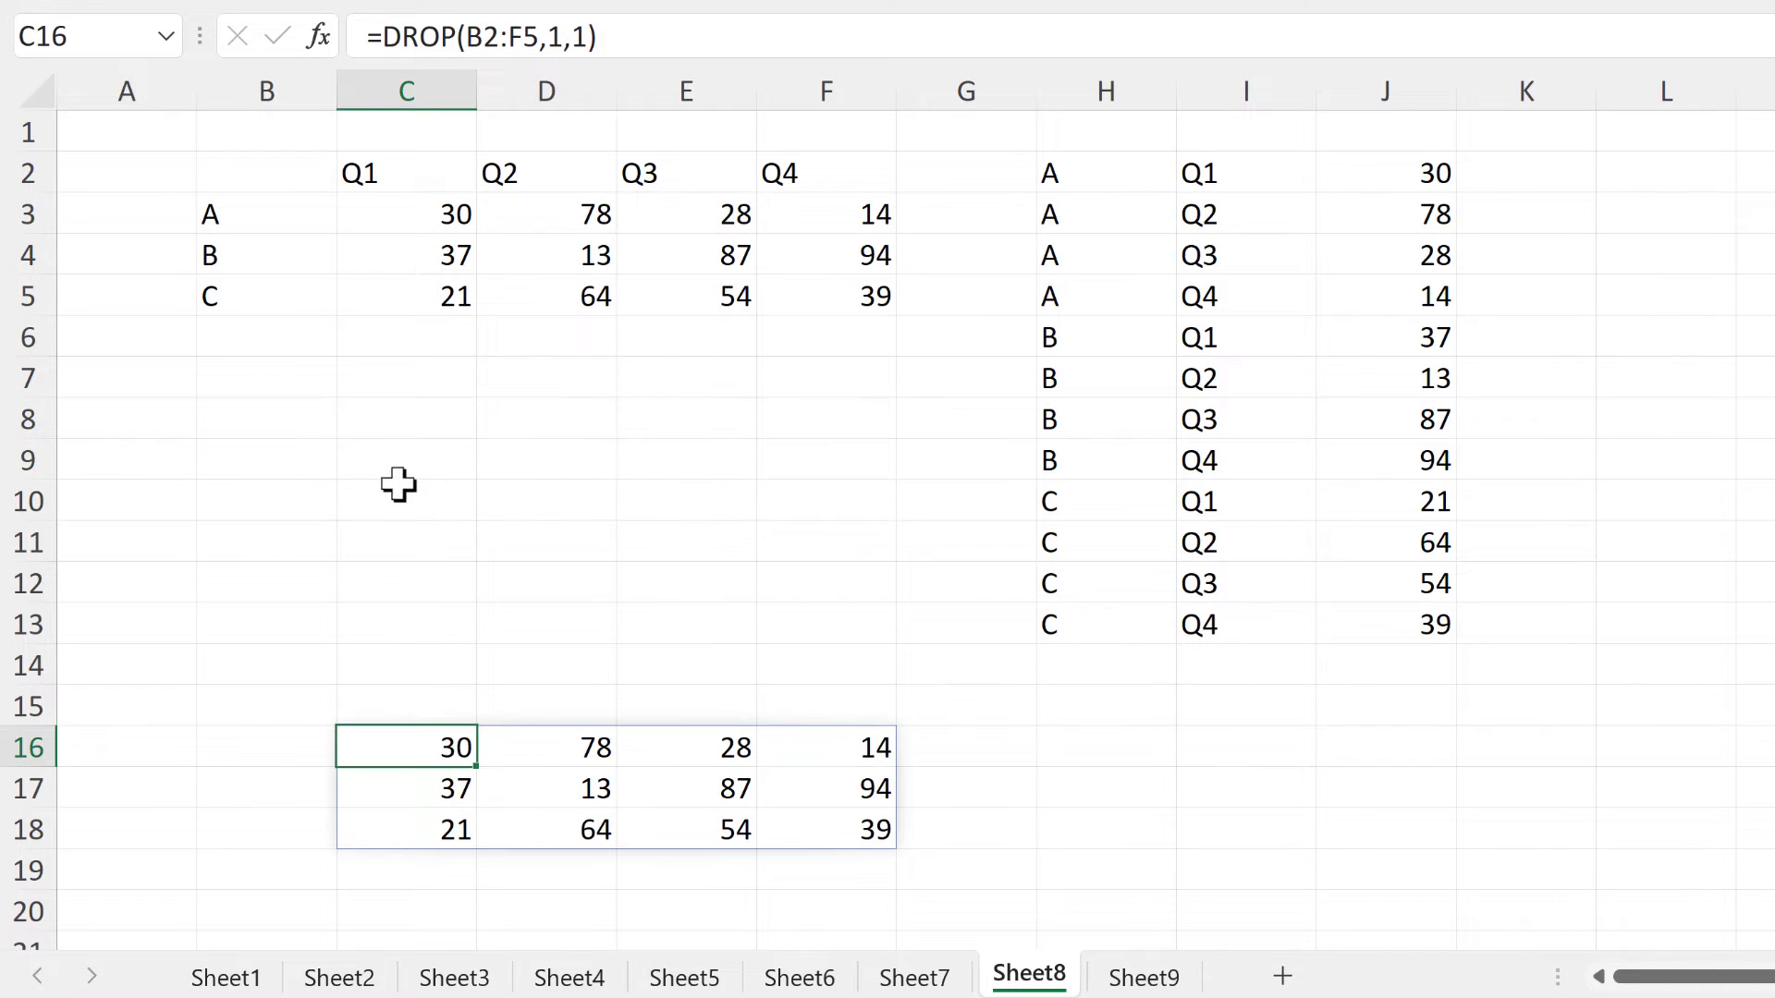
# Enter =B2:B5&B2:F2 in B8 to join every row label with every quarter header
pyautogui.click(286, 424)
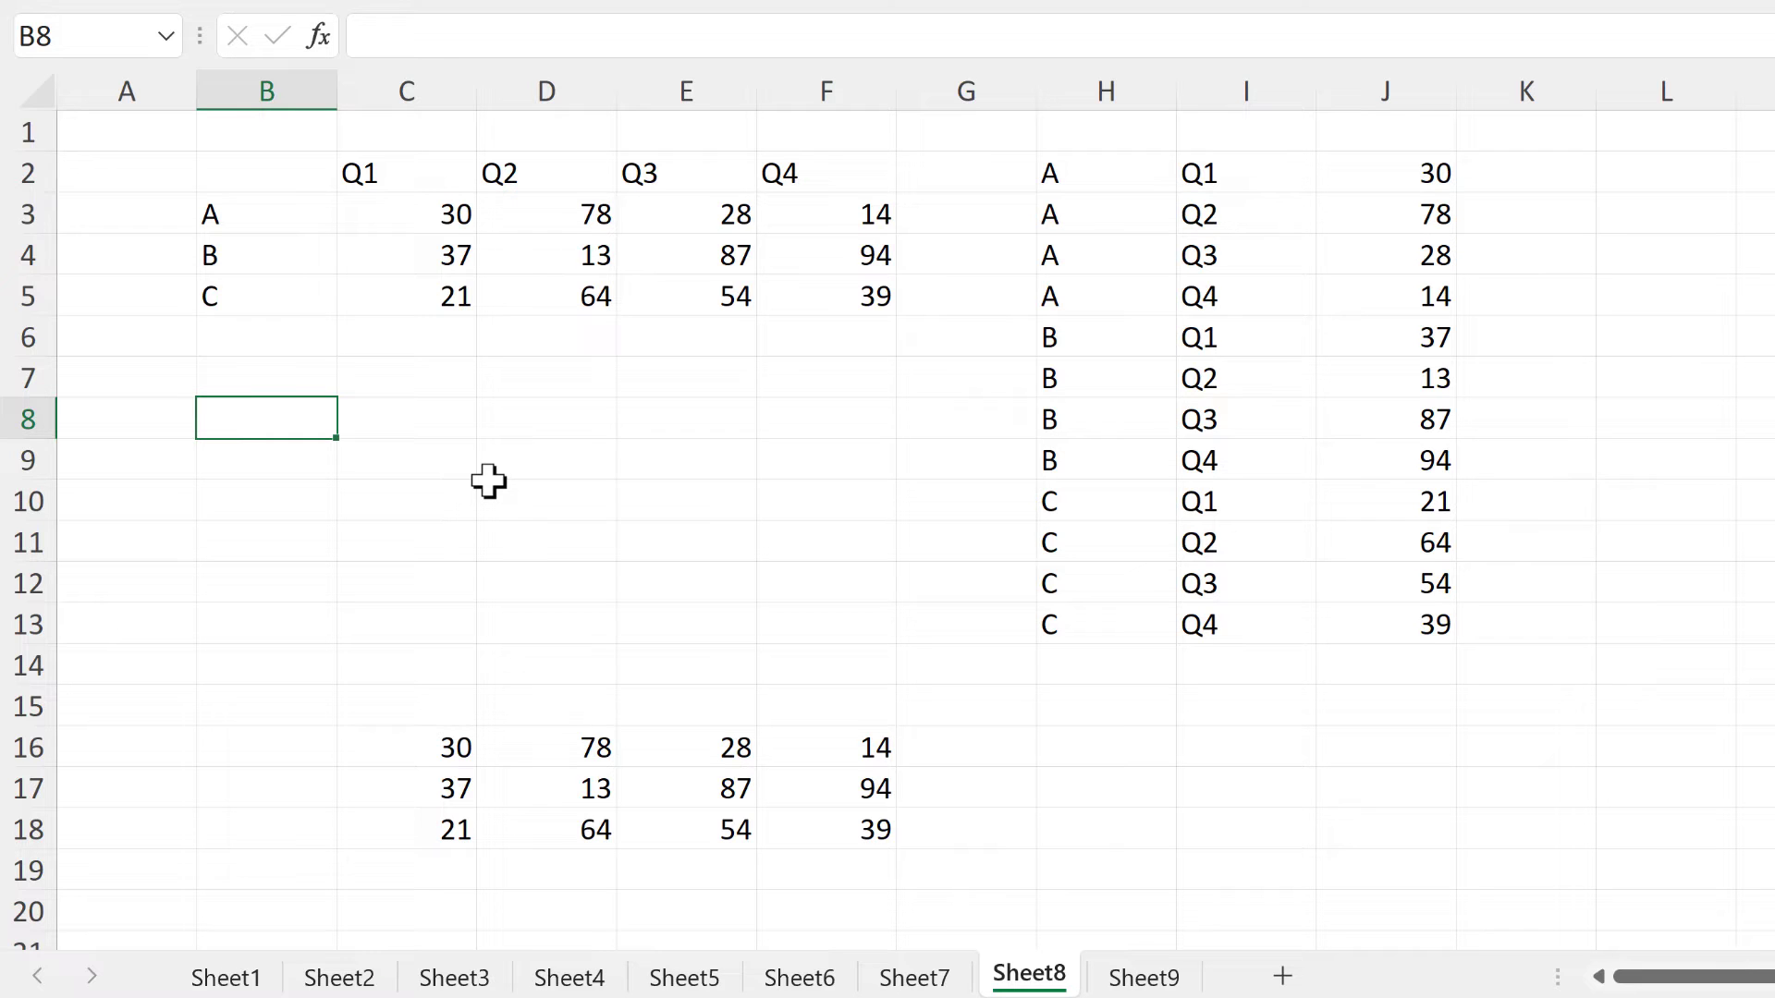
pyautogui.write('=')
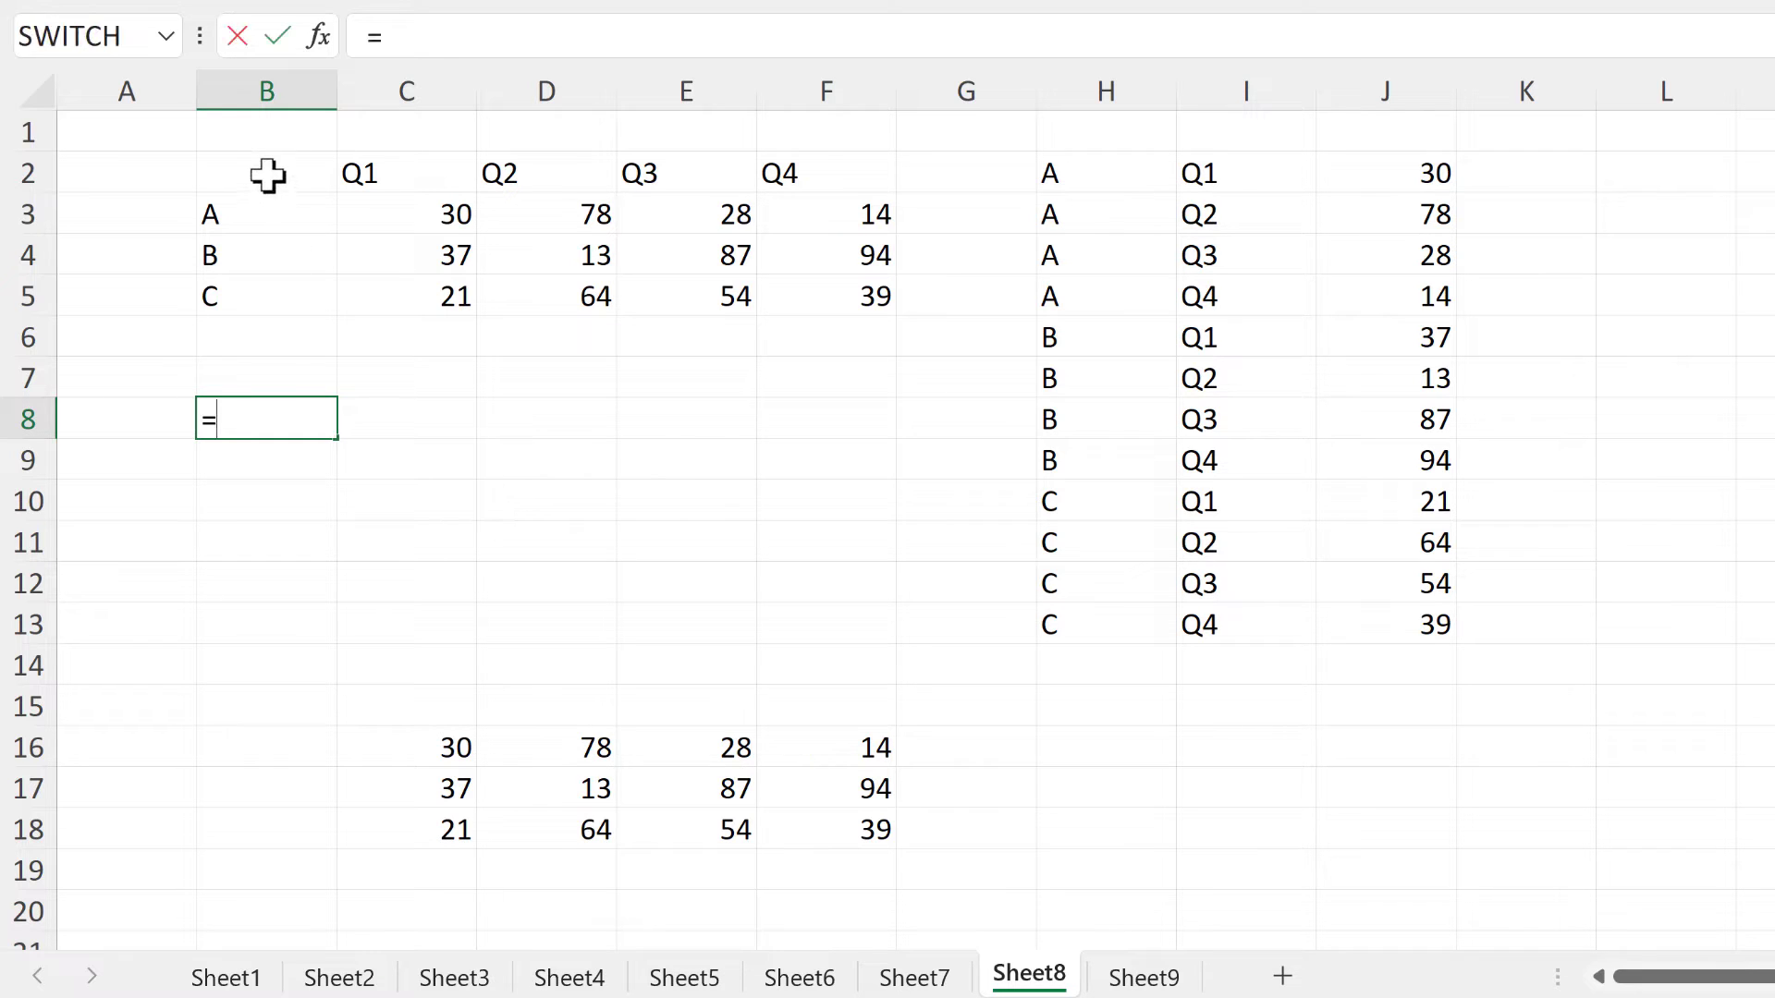
pyautogui.moveTo(267, 176); pyautogui.dragTo(289, 301)
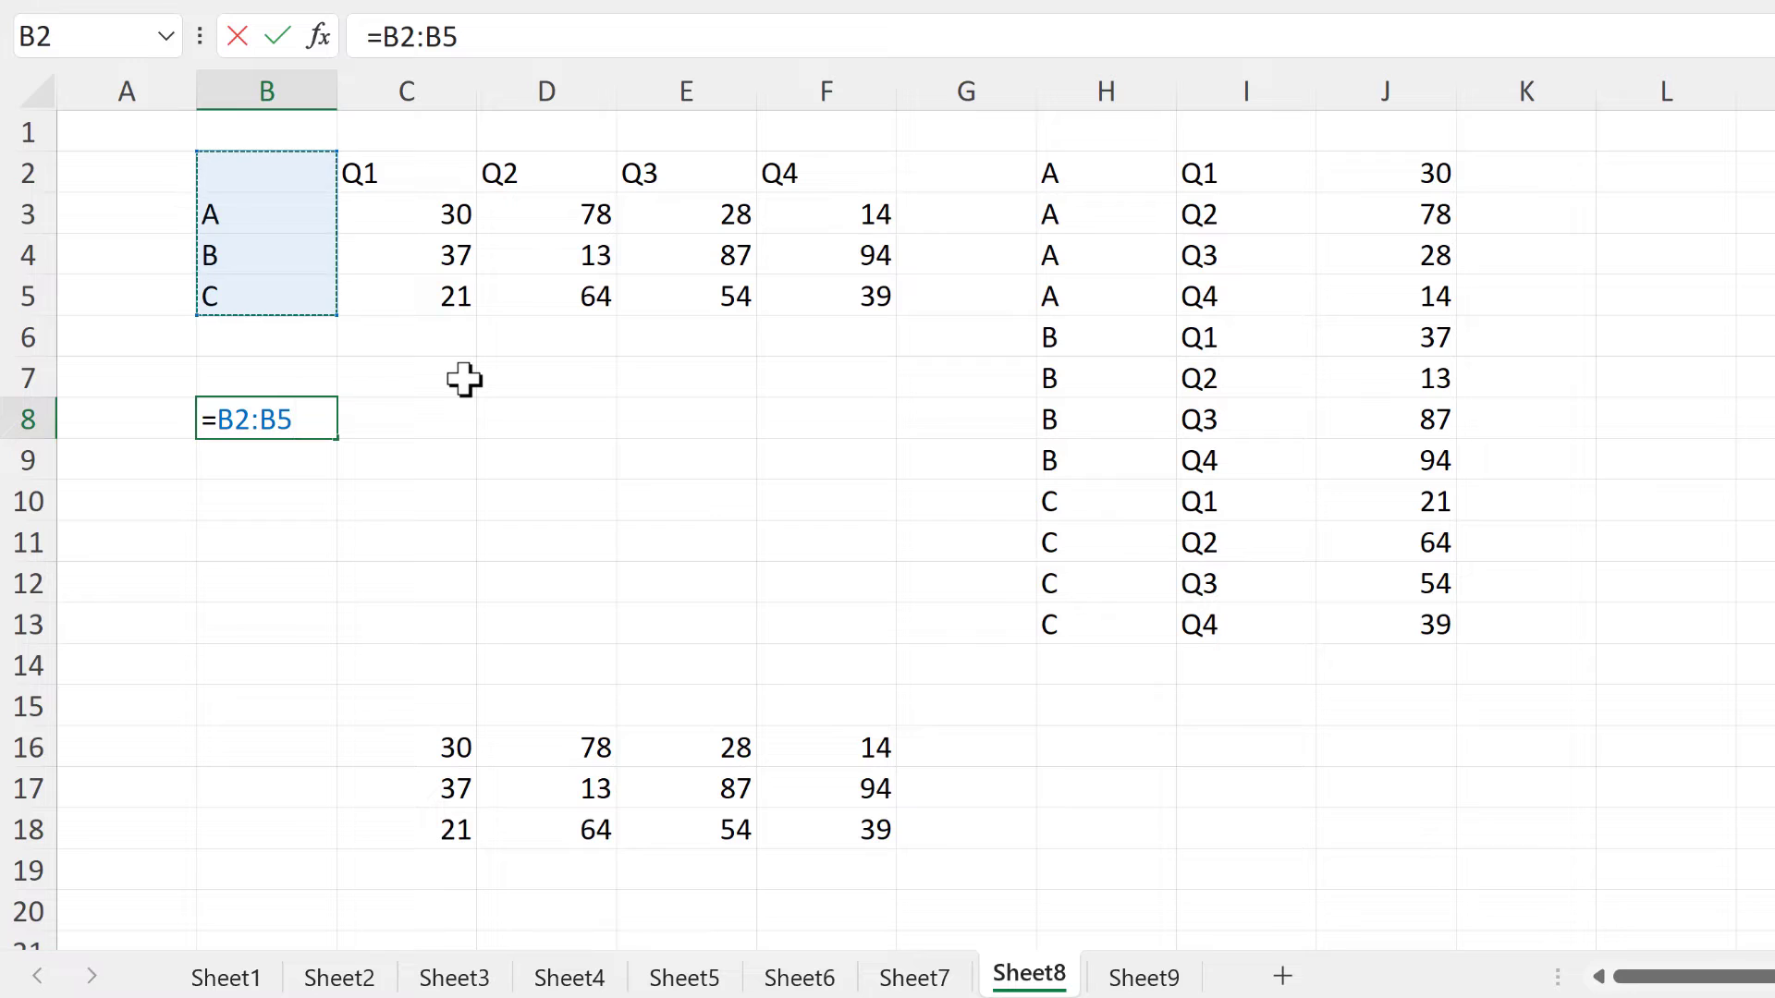
pyautogui.write('&')
pyautogui.moveTo(272, 171); pyautogui.dragTo(765, 163)
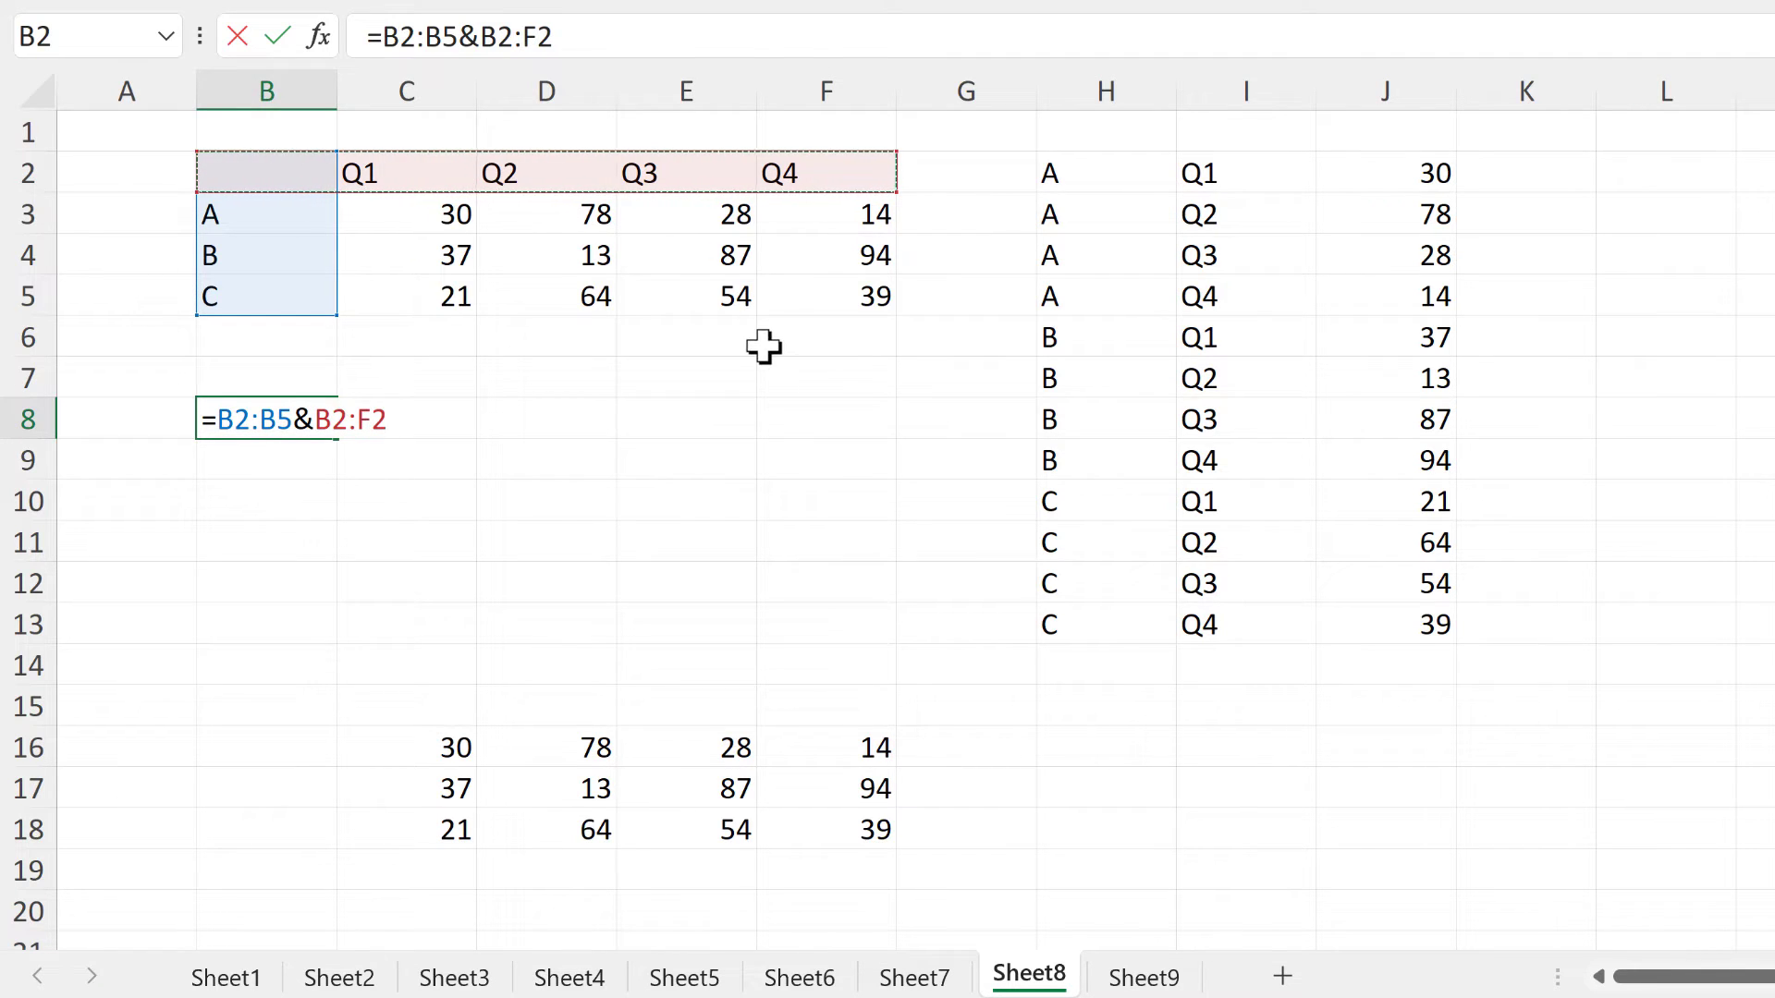
pyautogui.press('Return')
pyautogui.moveTo(264, 421); pyautogui.dragTo(265, 526)
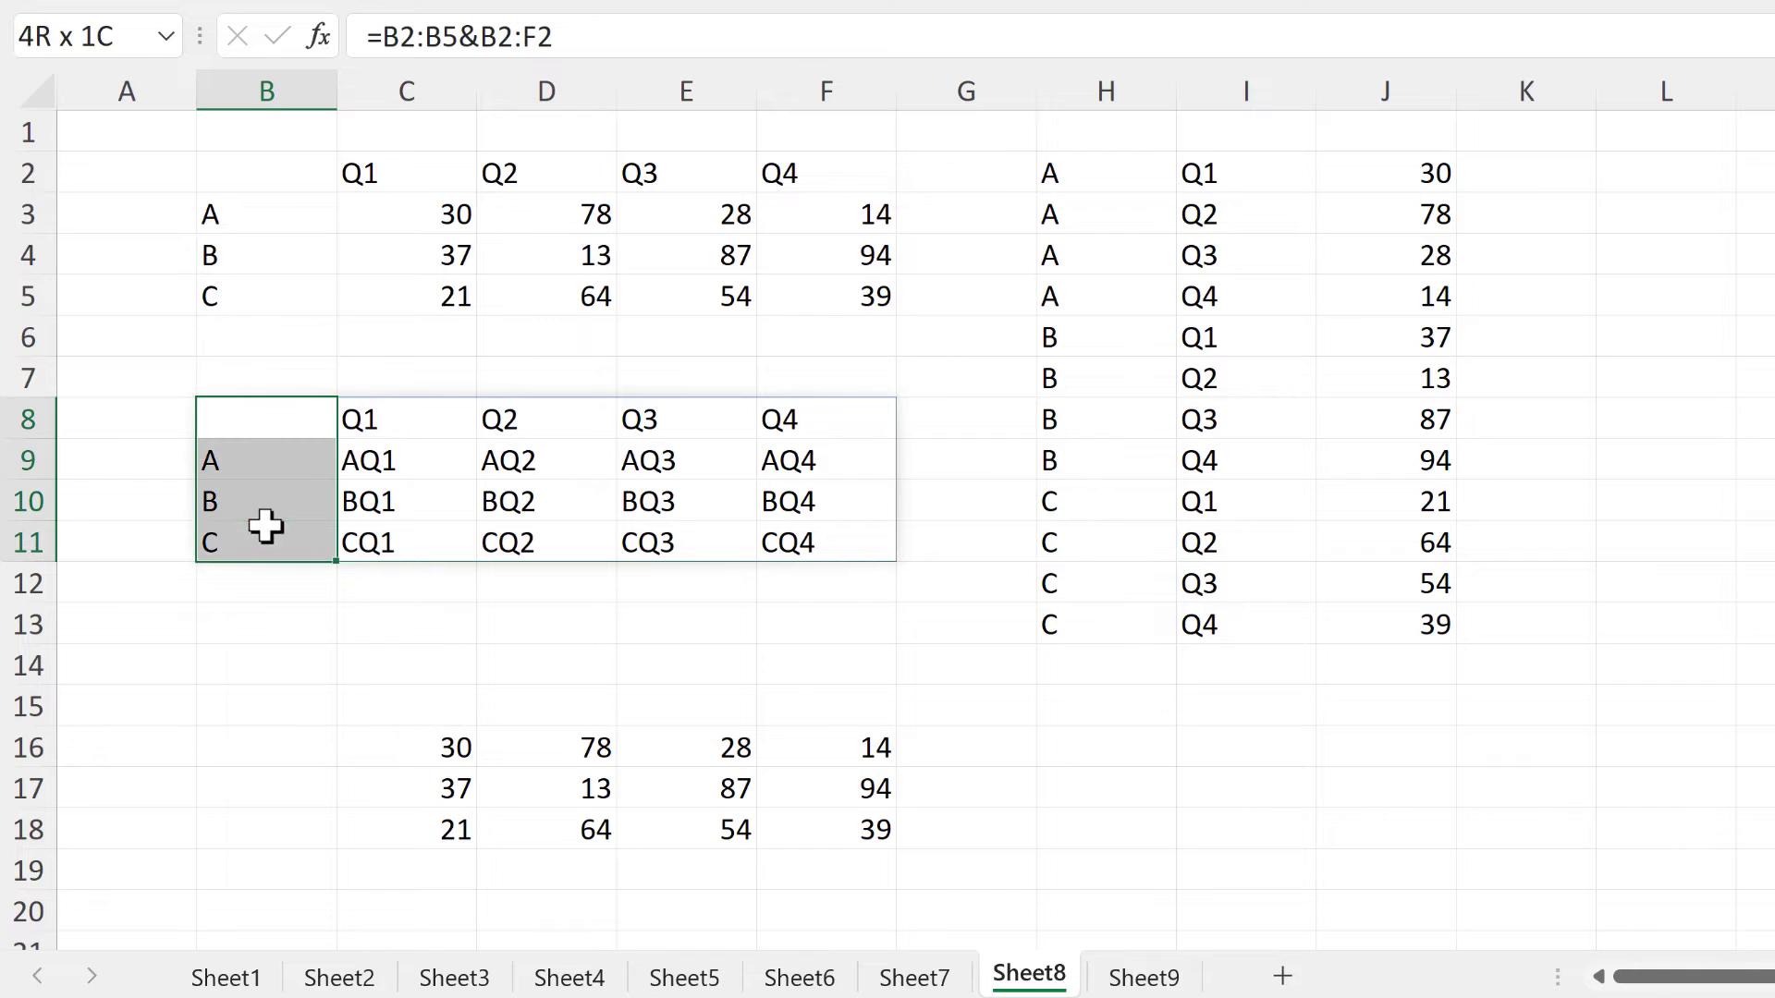
pyautogui.moveTo(269, 412); pyautogui.dragTo(795, 421)
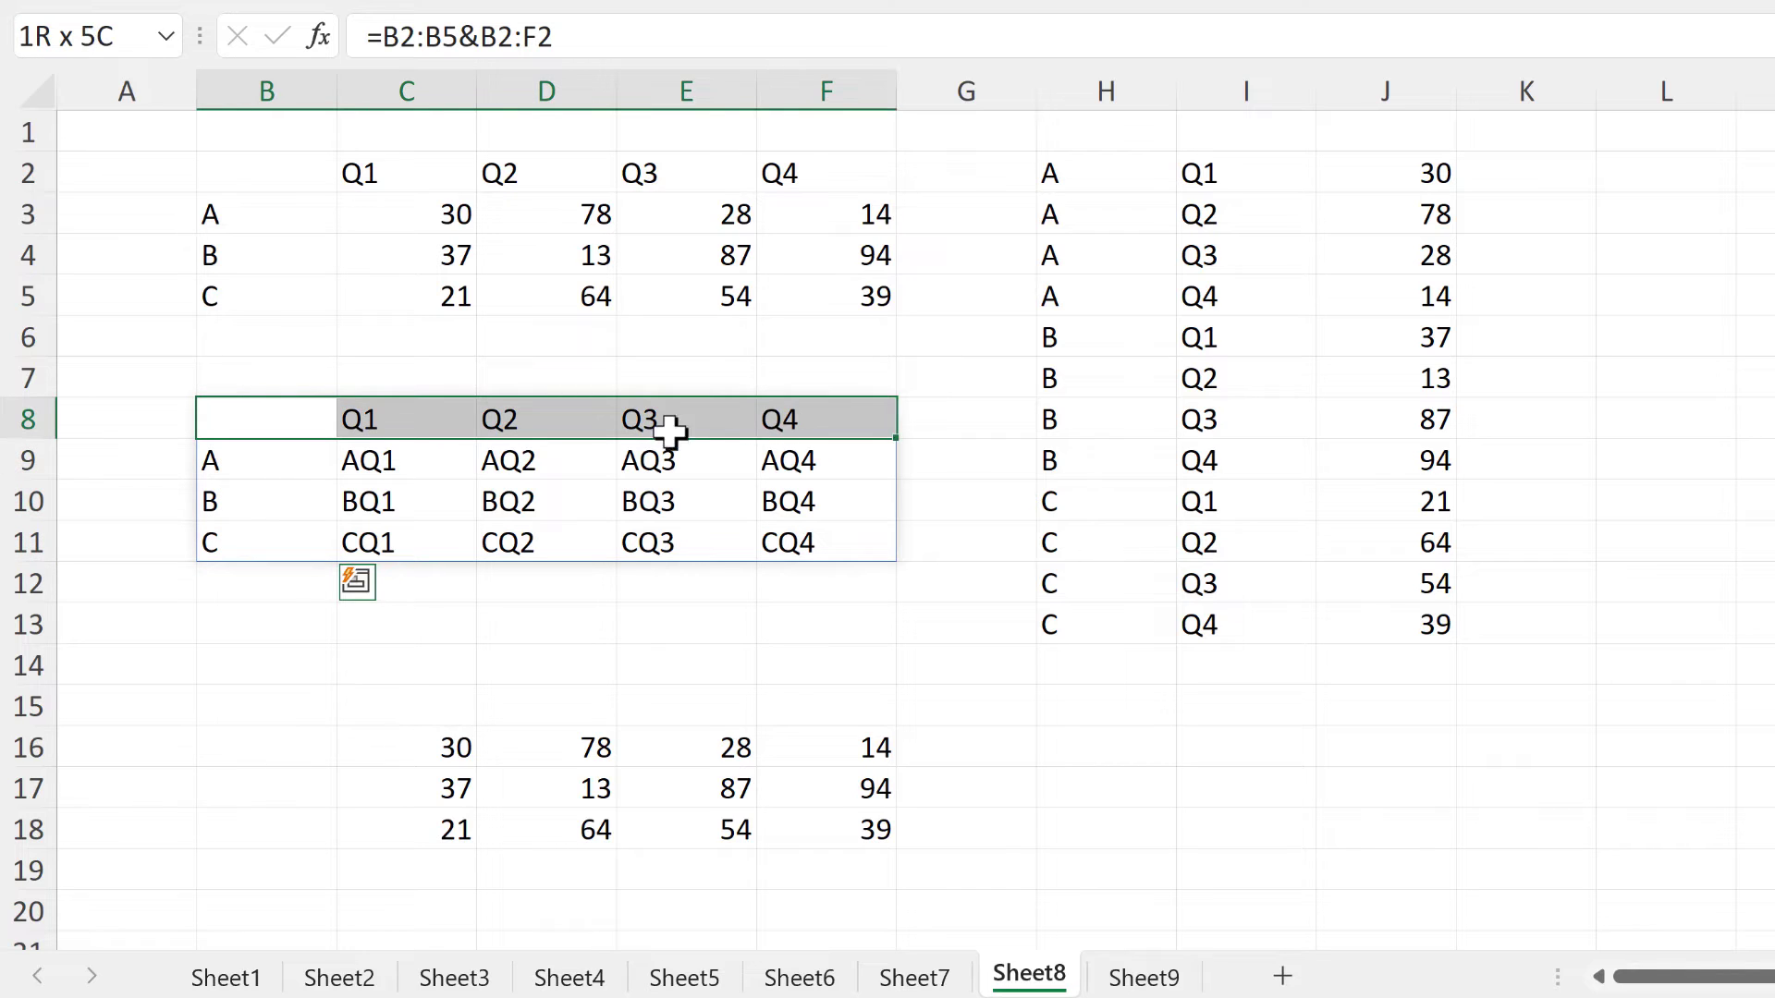
# Wrap the B8 formula in DROP, removing 1 row and 1 column, as =DROP(B2:B5&B2:F2,1,1)
pyautogui.click(308, 429)
pyautogui.press('F2')
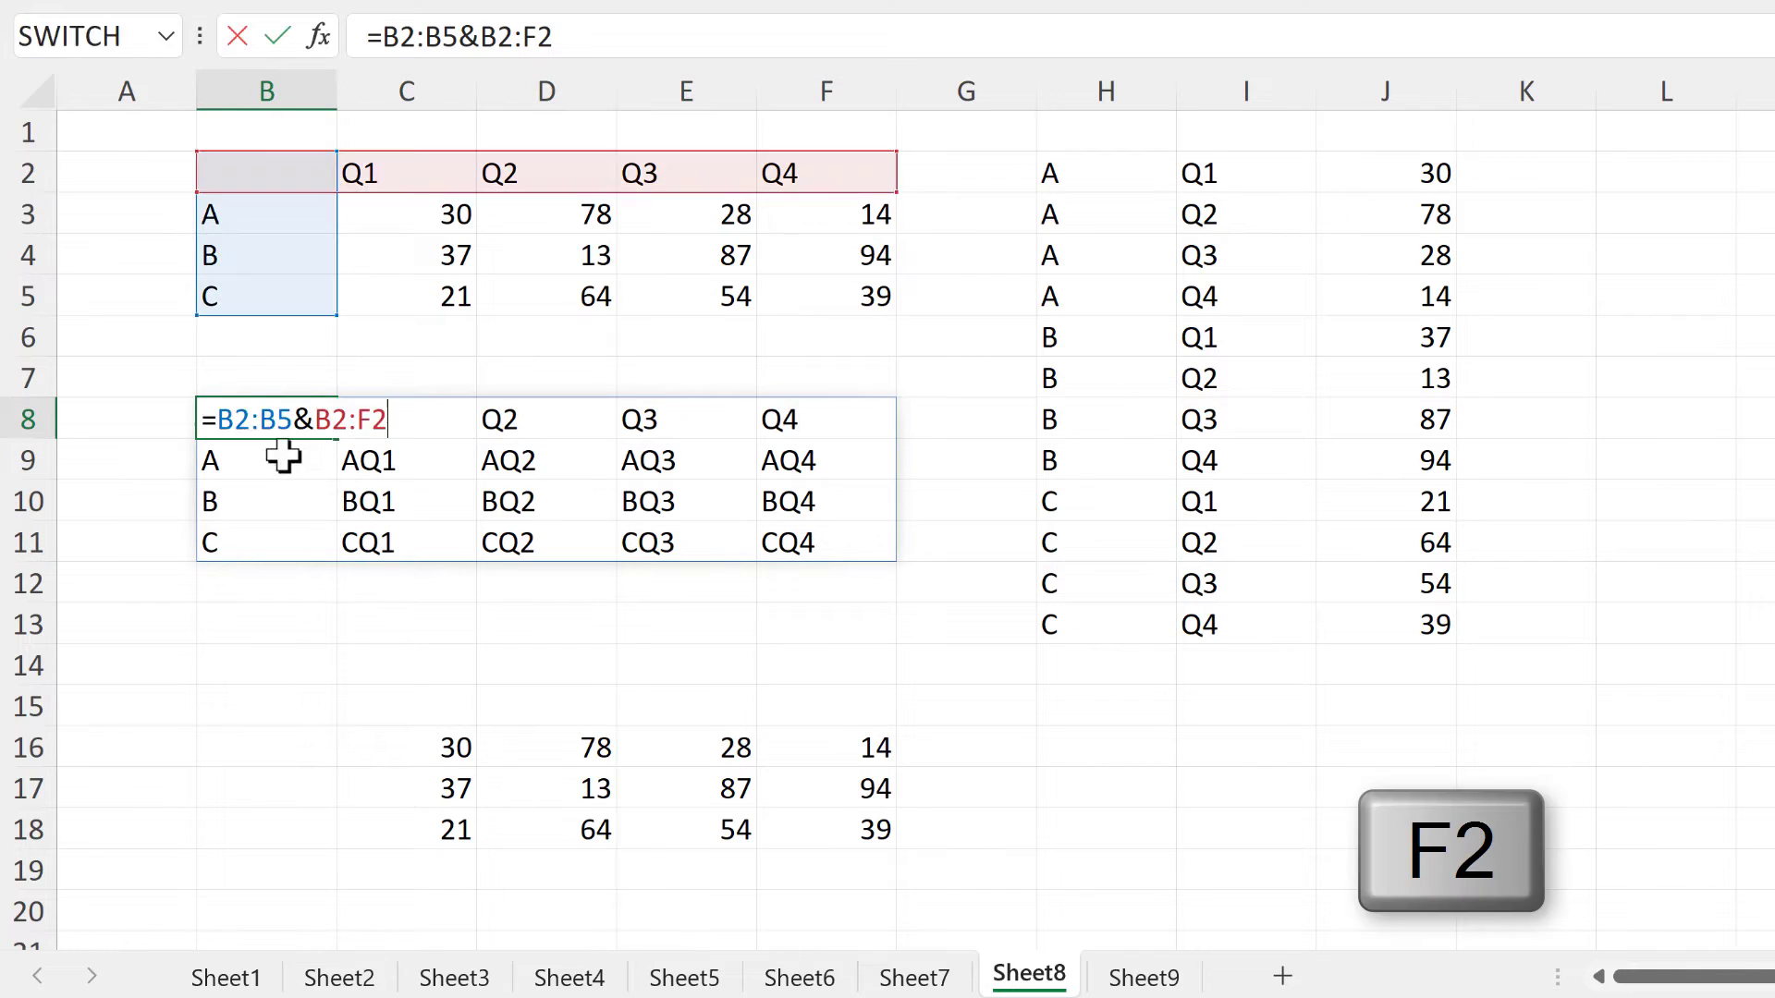
pyautogui.click(220, 419)
pyautogui.write('dro')
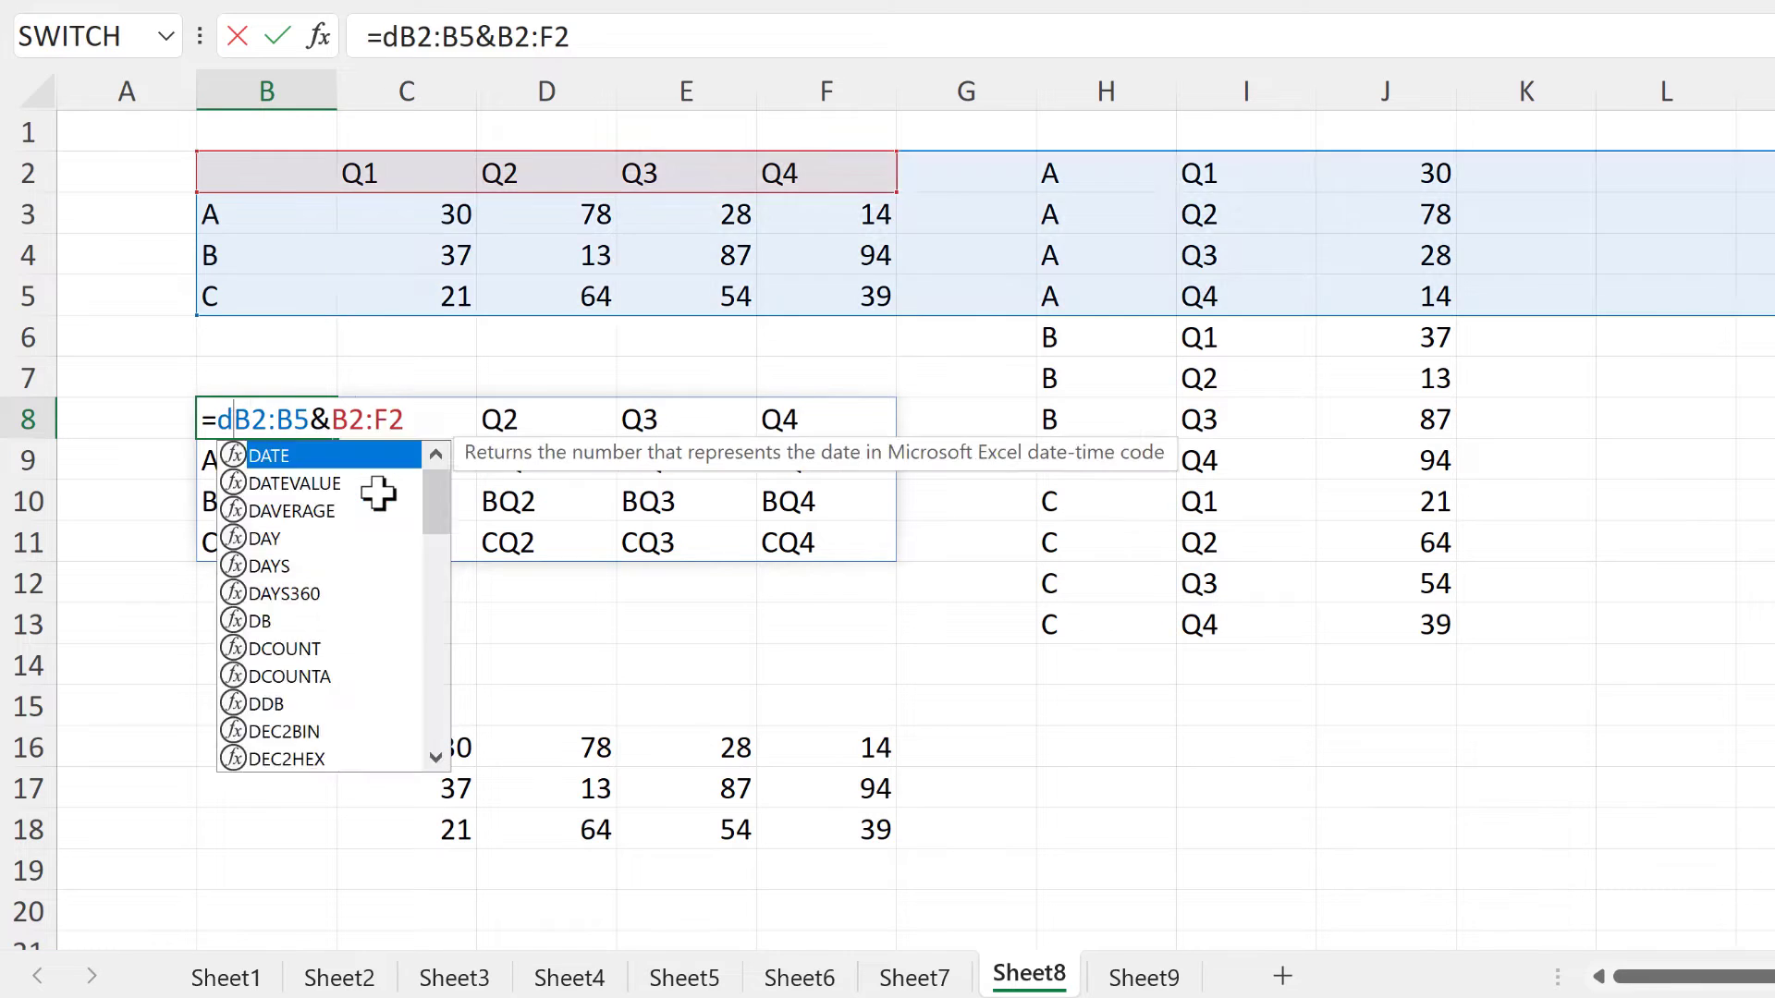
pyautogui.press('Tab')
pyautogui.click(472, 419)
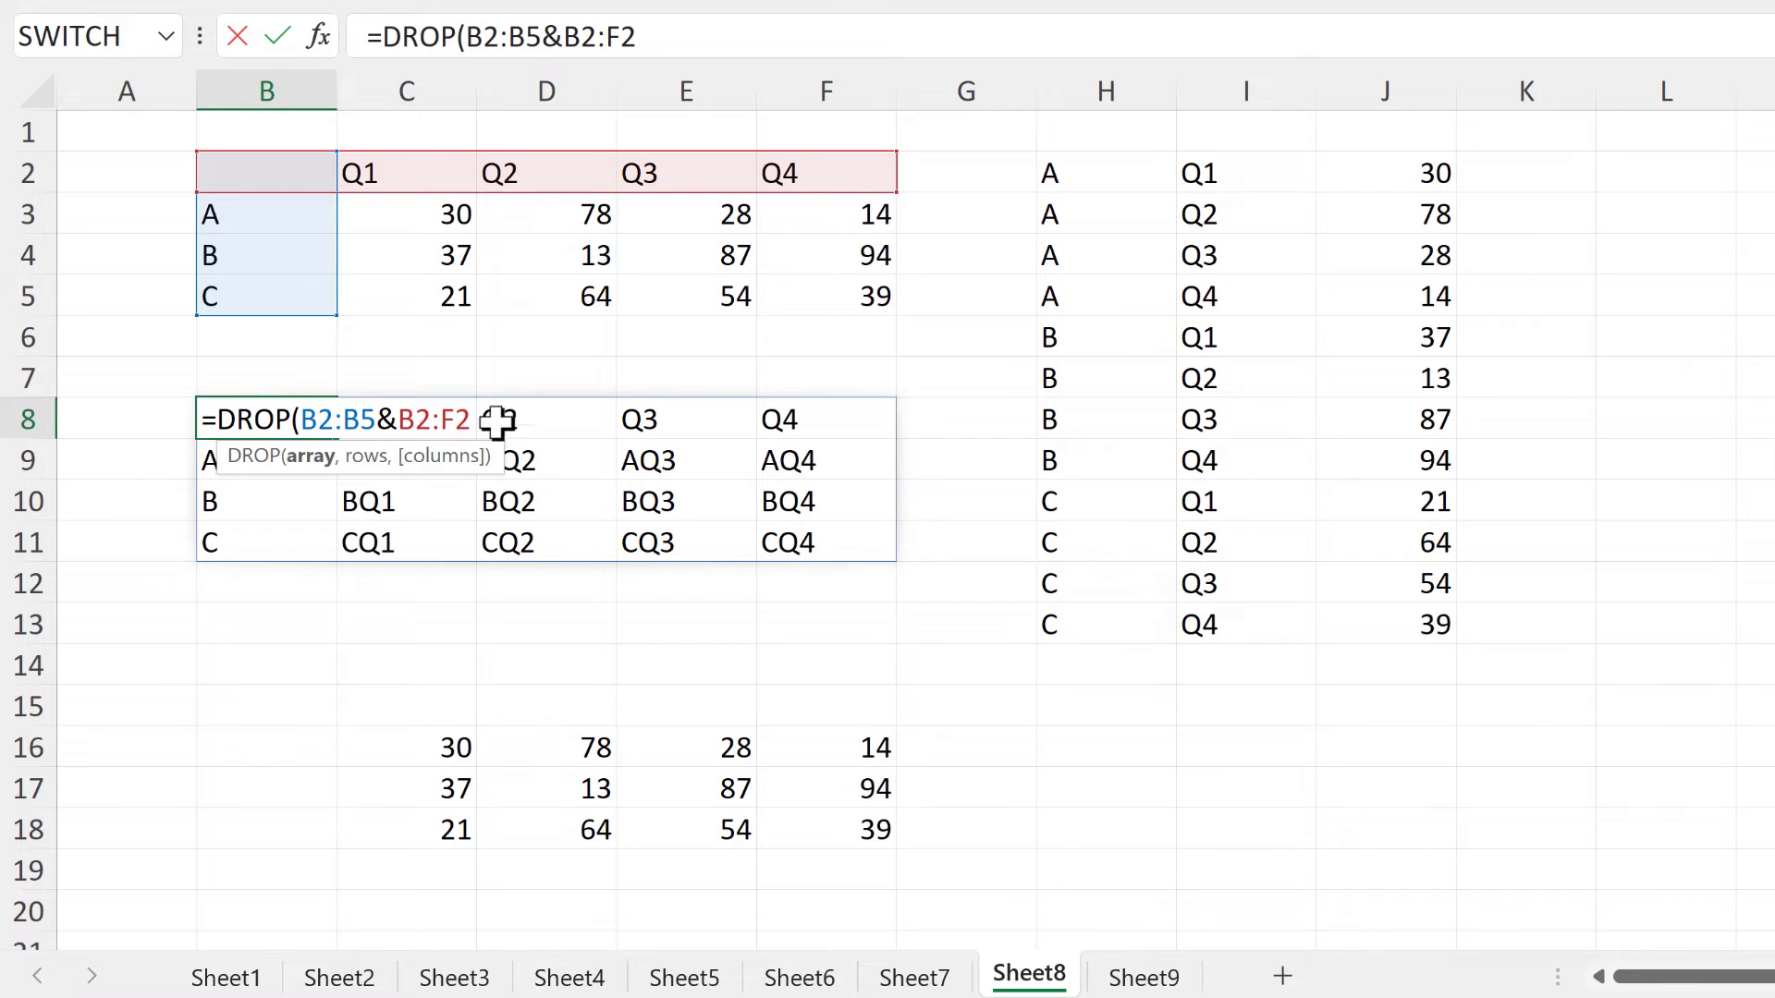
pyautogui.write(',')
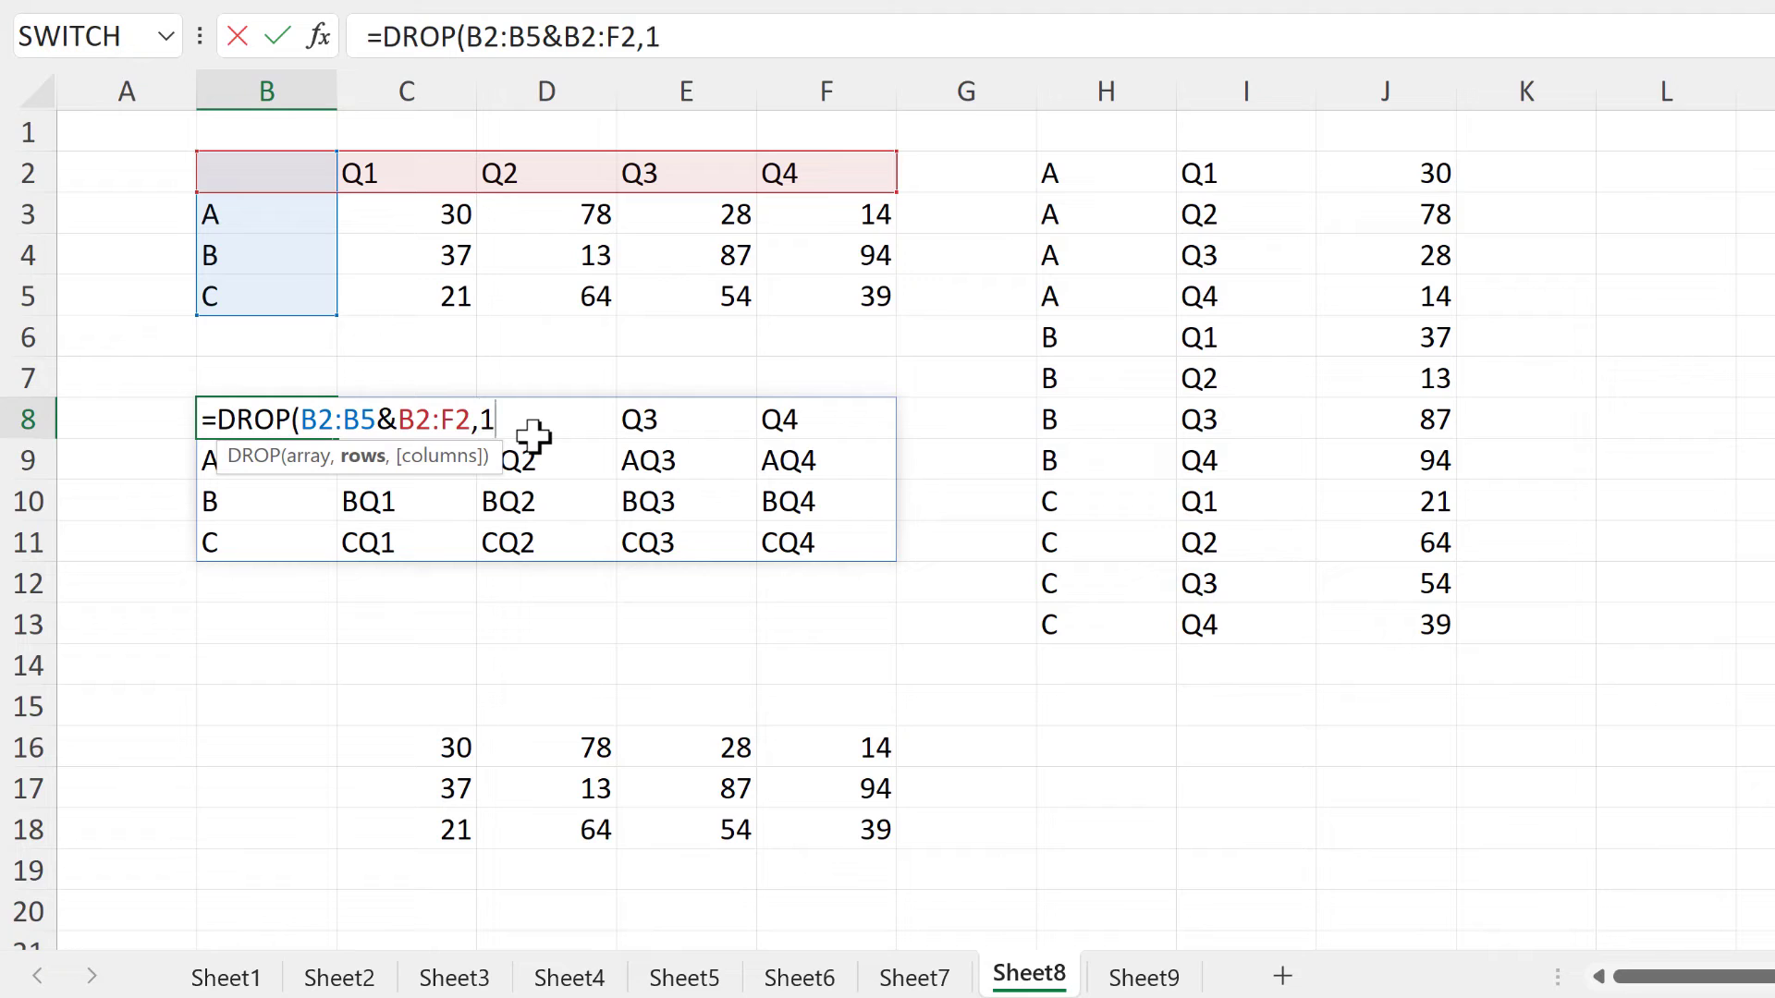
pyautogui.write('1,1')
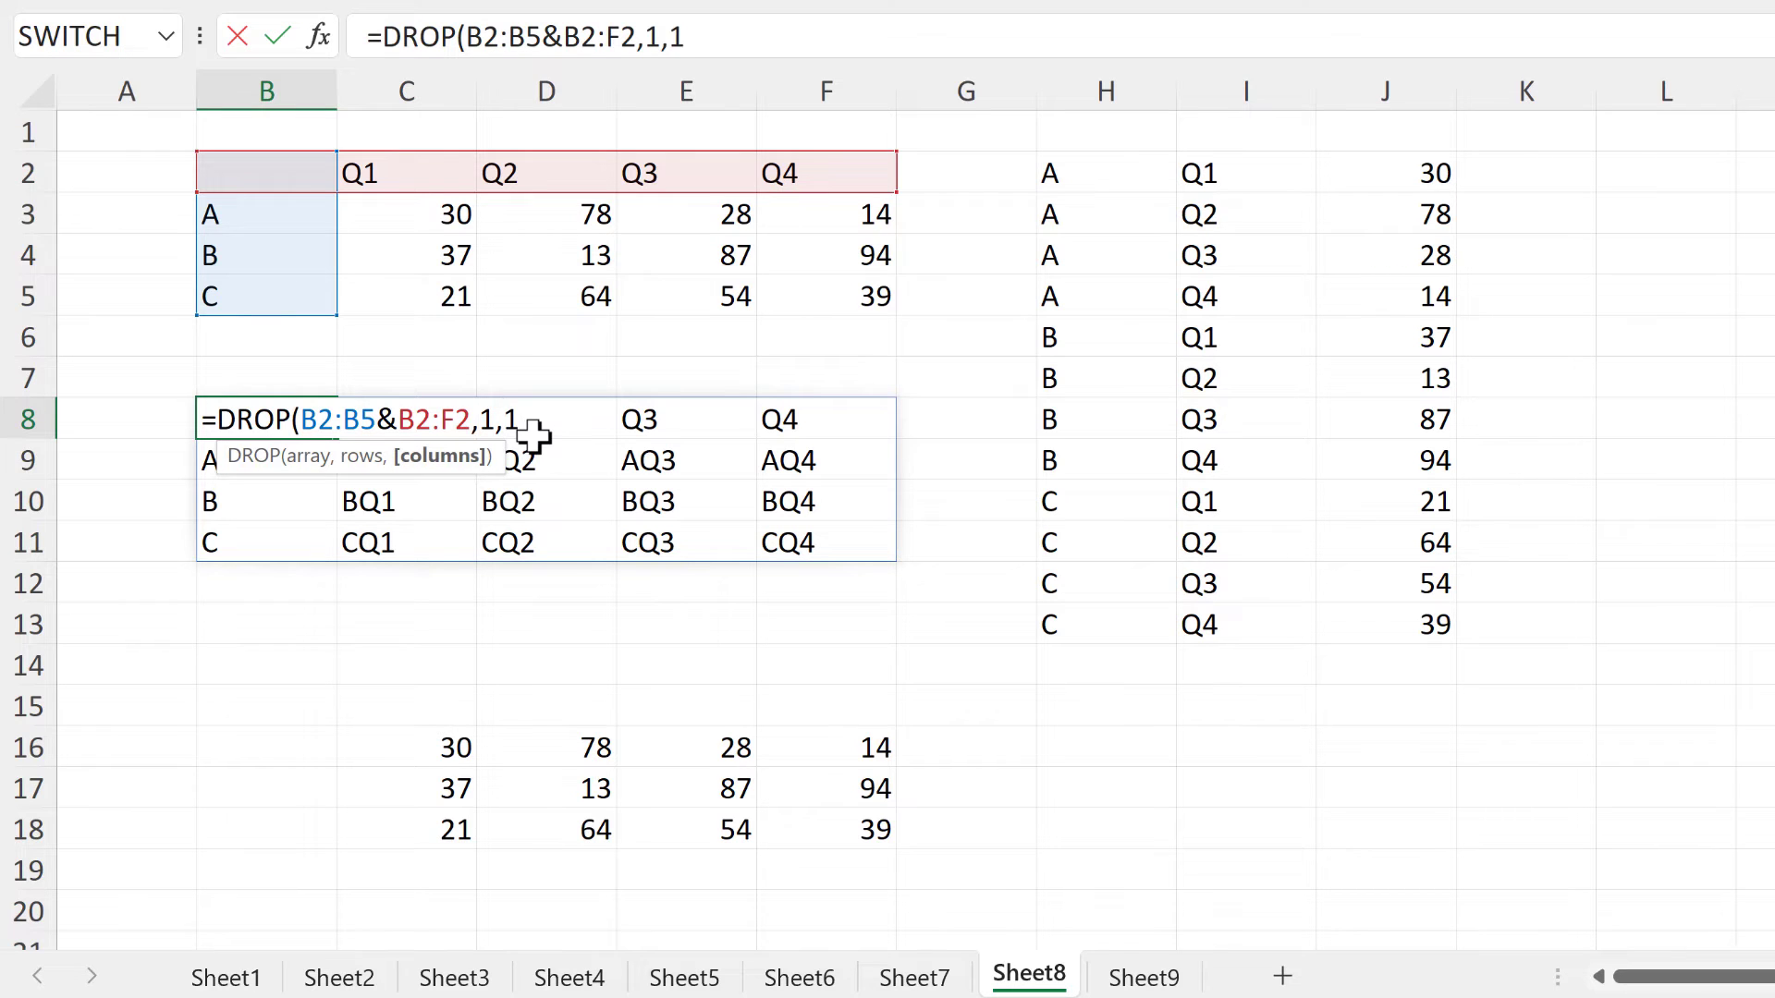
pyautogui.write(')')
pyautogui.press('Return')
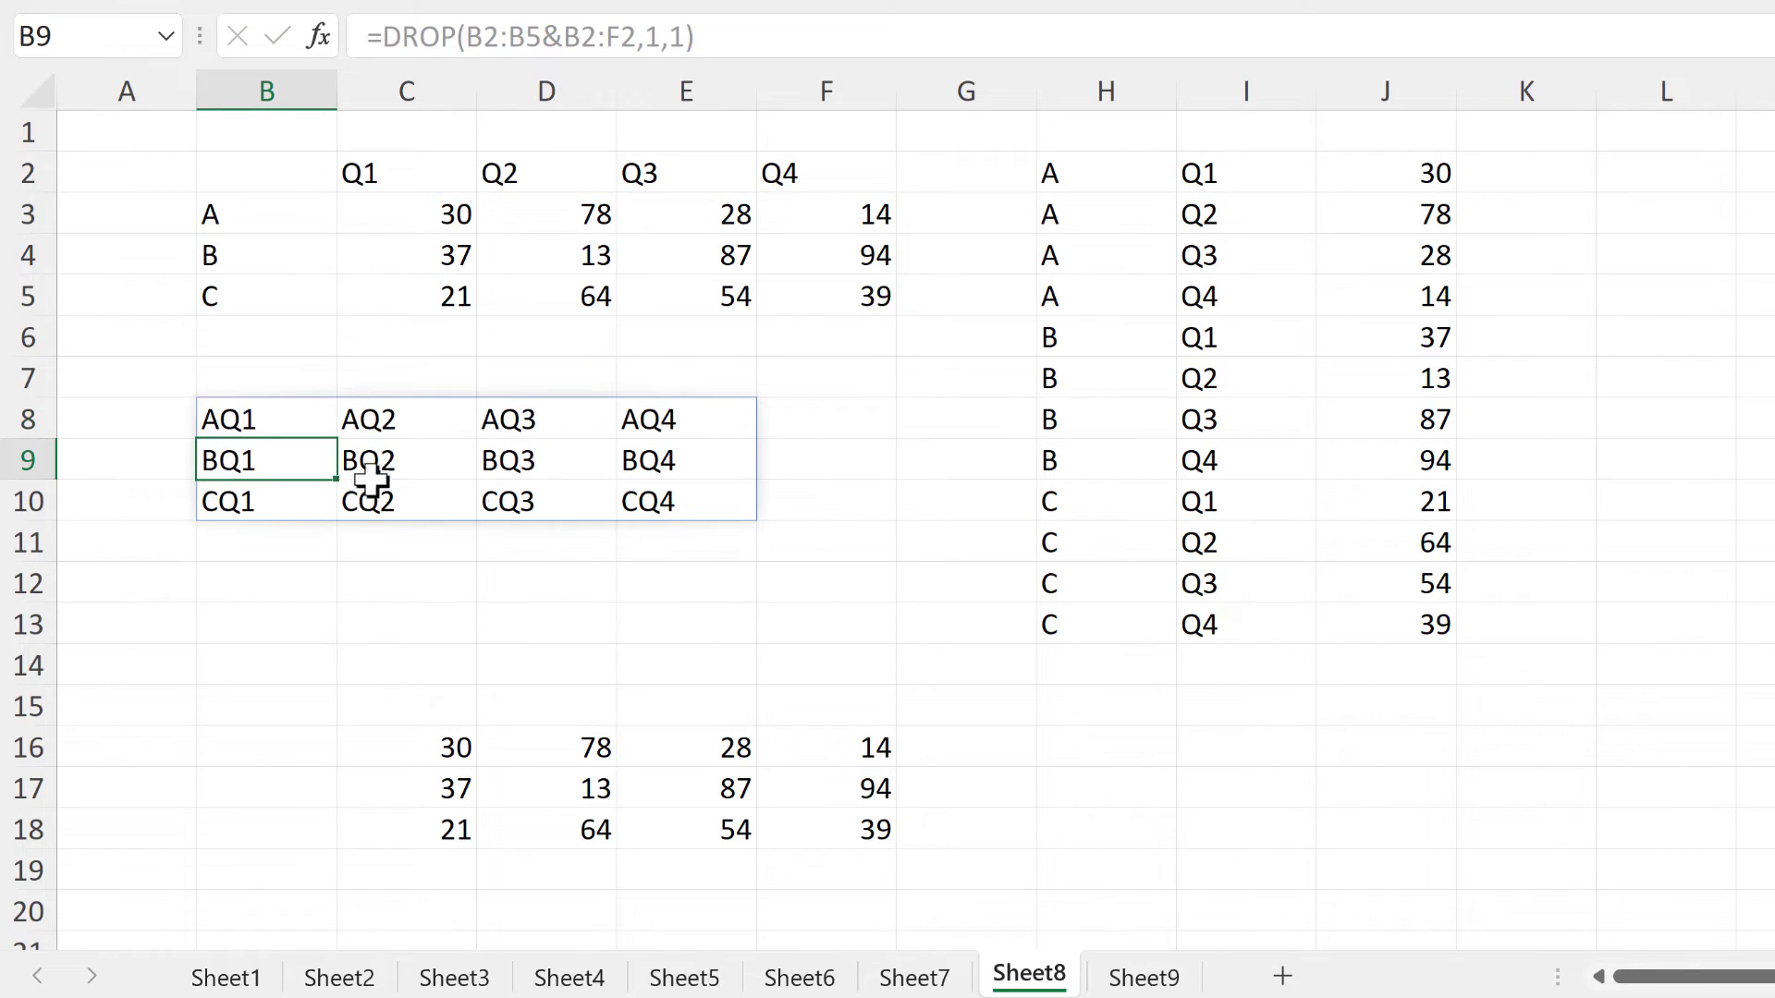
# Add a "-" separator between the two joined ranges in the B8 formula and move the formula to C12
pyautogui.click(266, 423)
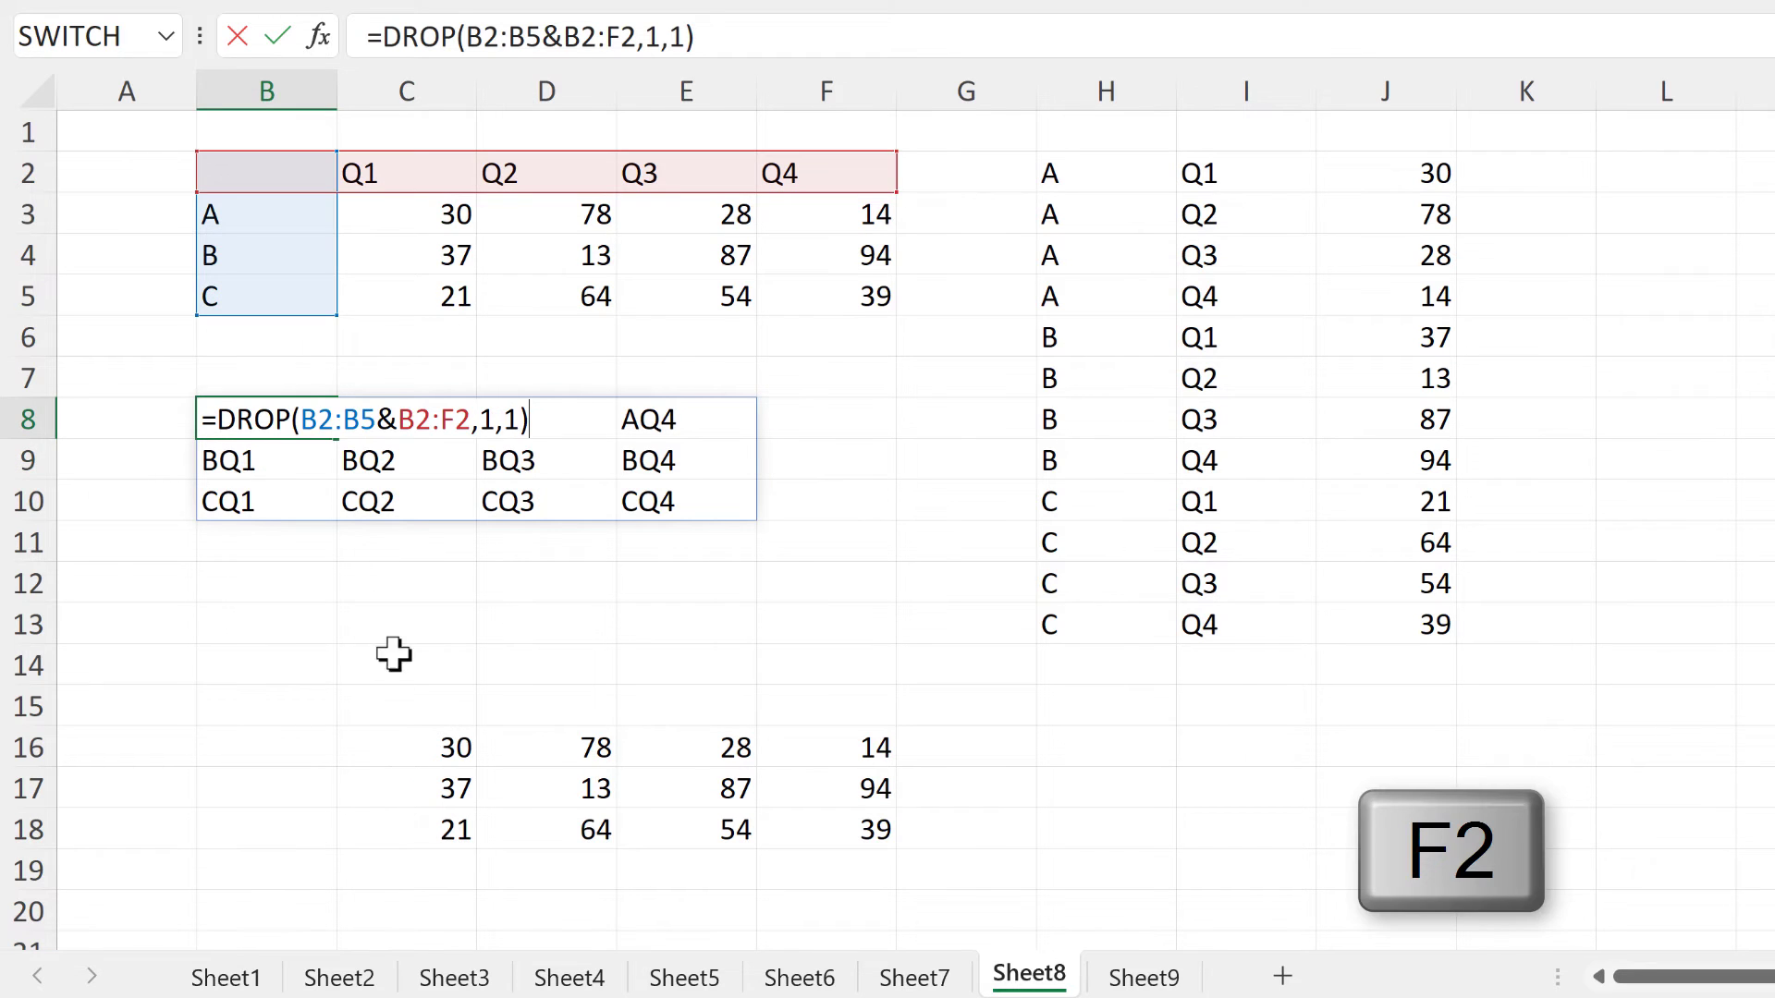
pyautogui.click(399, 419)
pyautogui.write('"-"&')
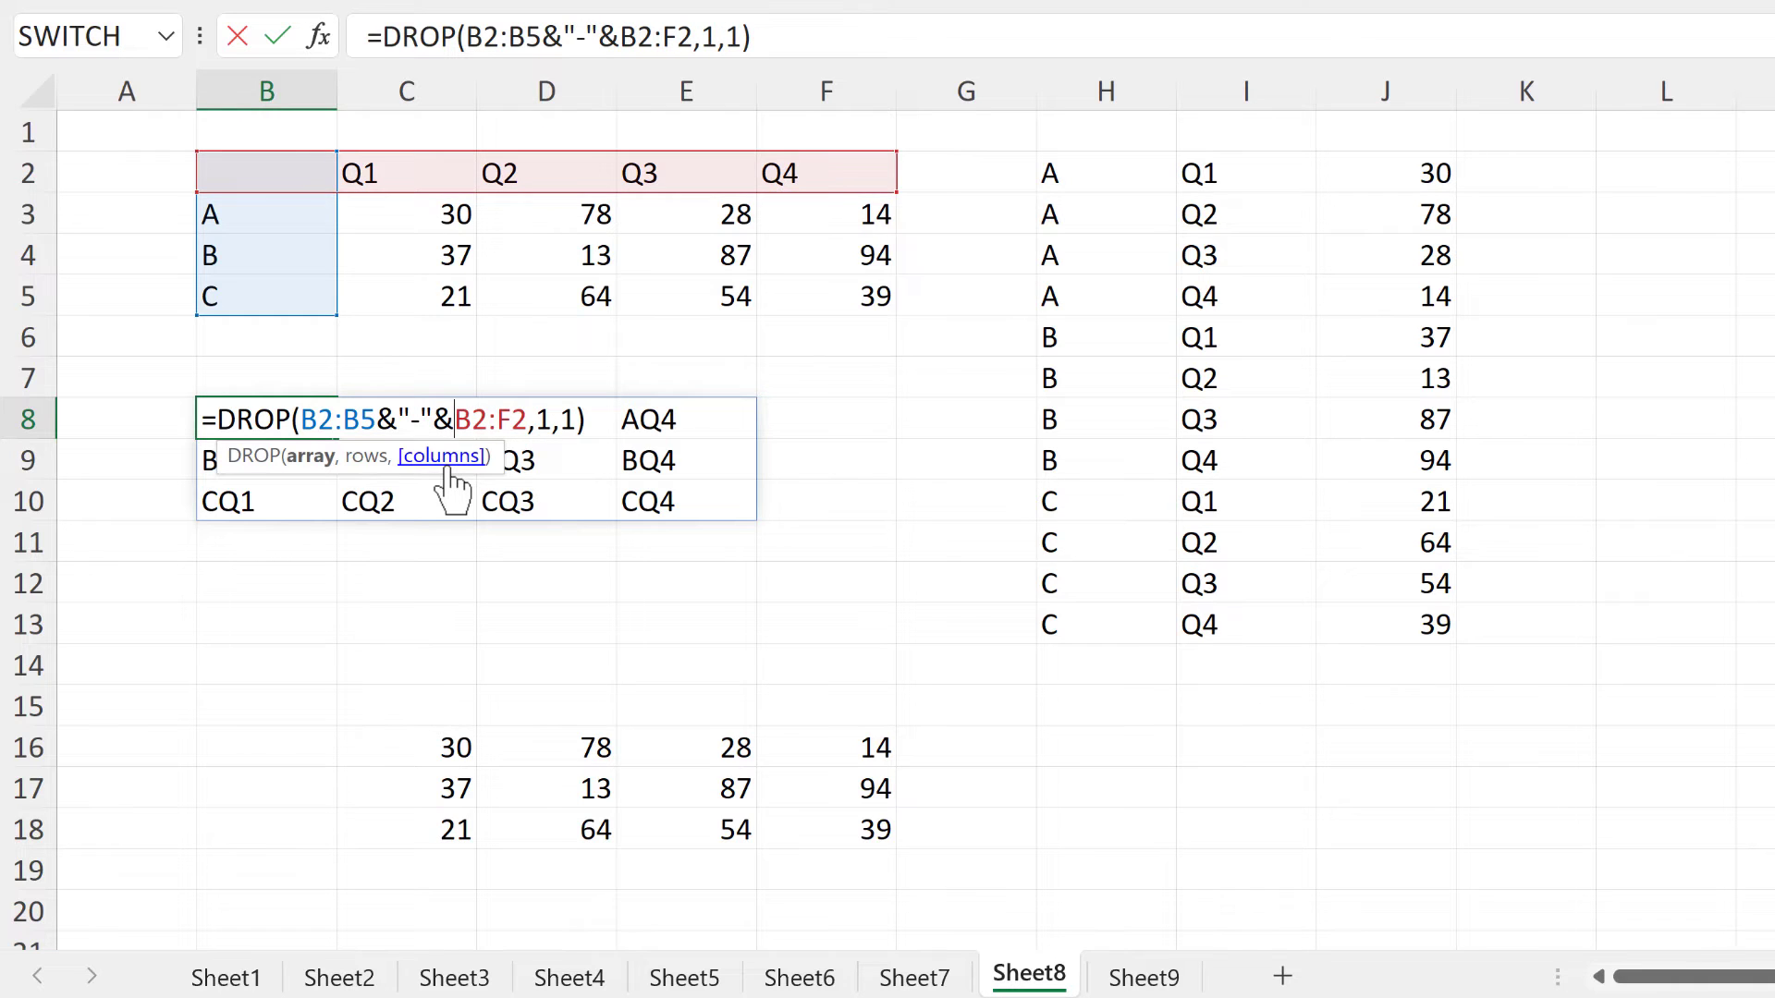
pyautogui.press('Return')
pyautogui.click(264, 416)
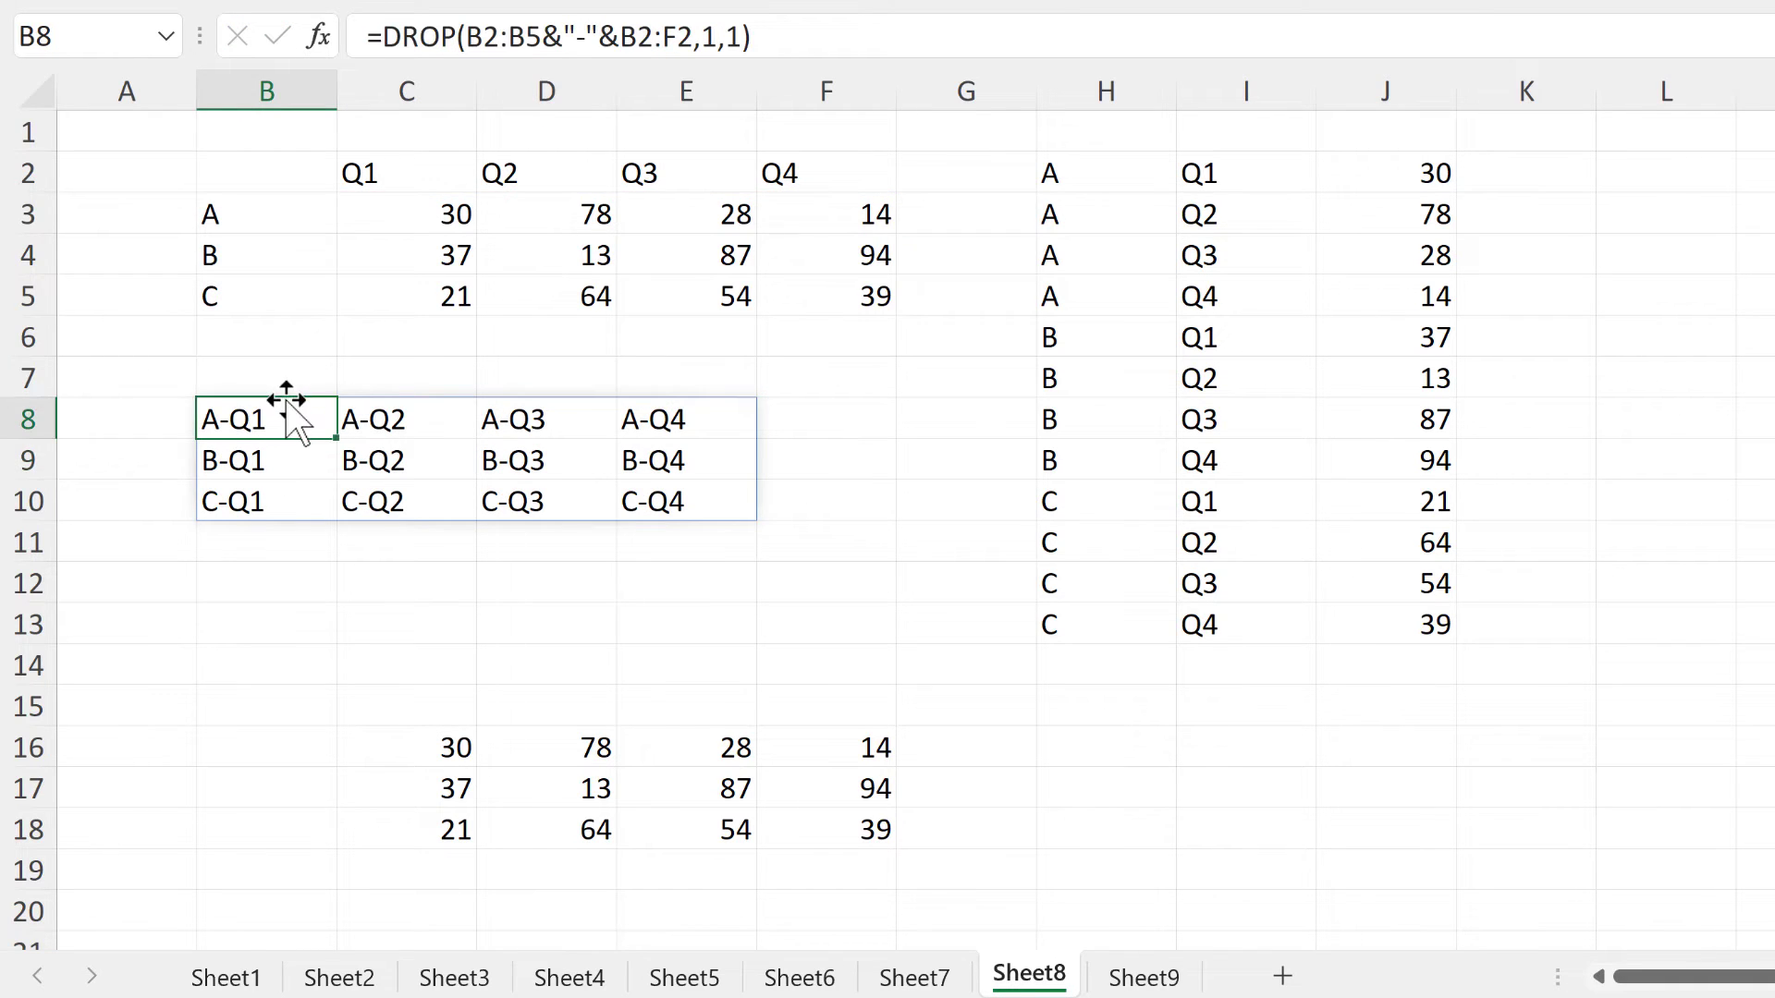
pyautogui.moveTo(286, 399); pyautogui.dragTo(548, 685)
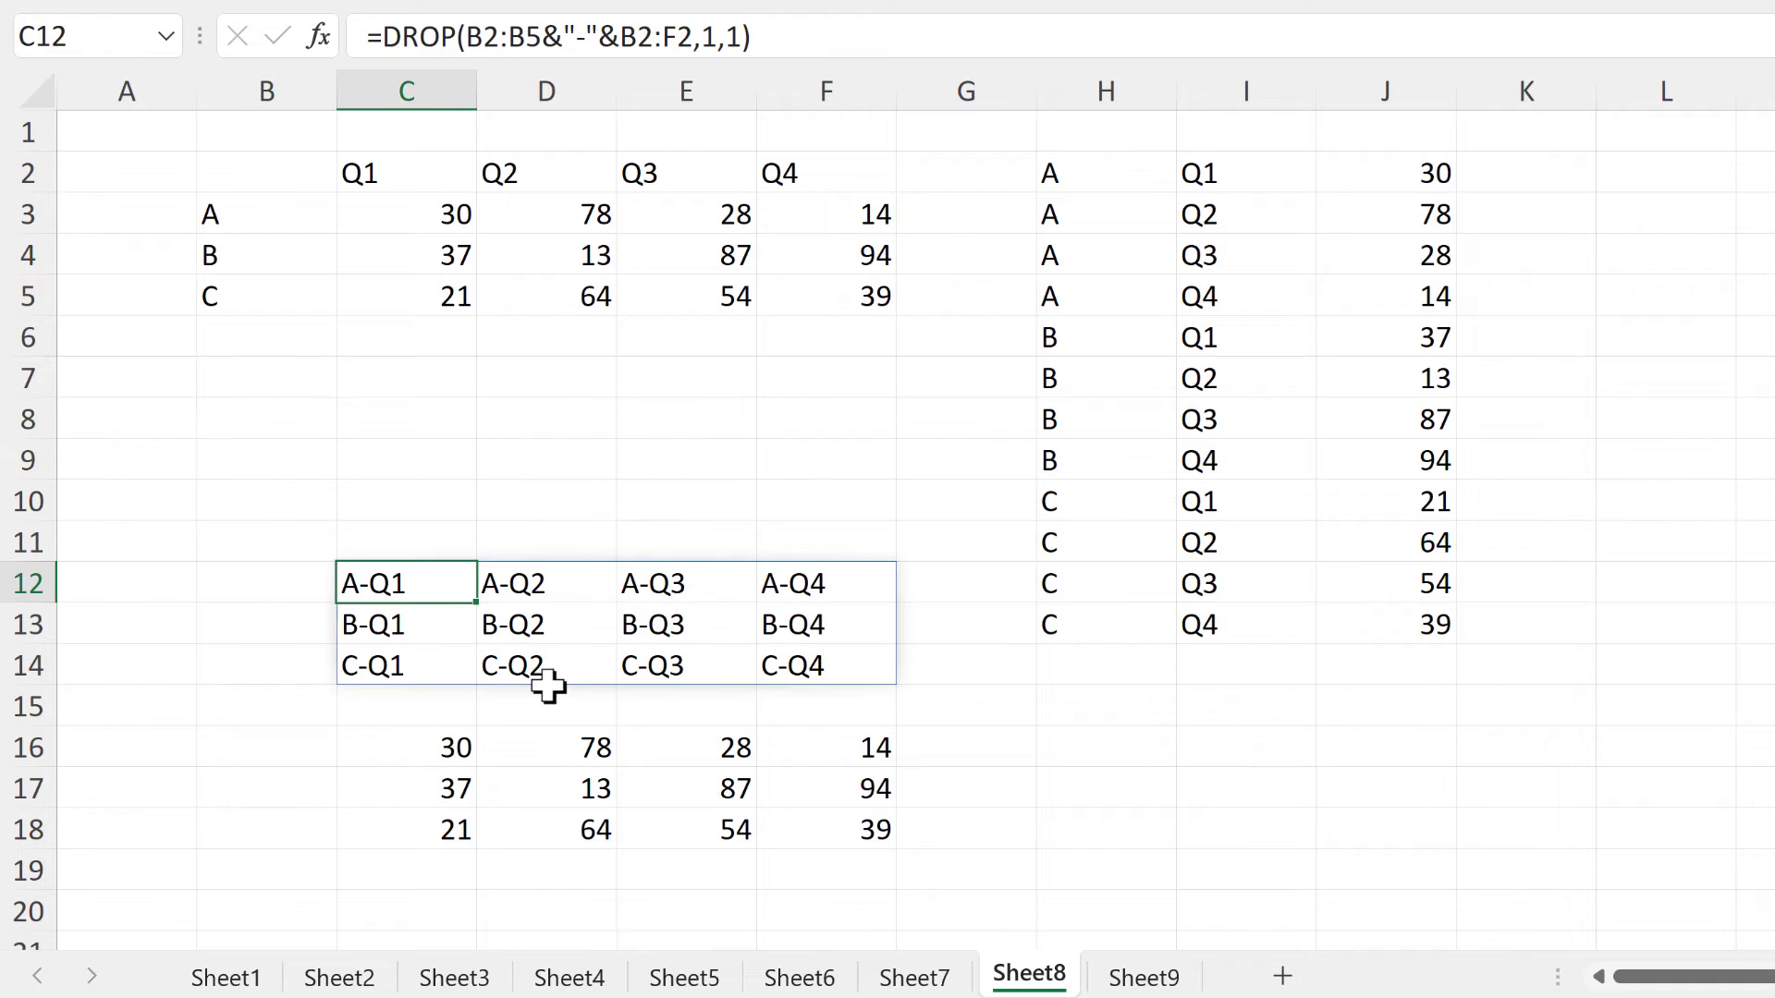
# Enter =TAKE(B2:F5,,1) in B8 to extract the first column of the table
pyautogui.click(463, 490)
pyautogui.moveTo(266, 169); pyautogui.dragTo(876, 171)
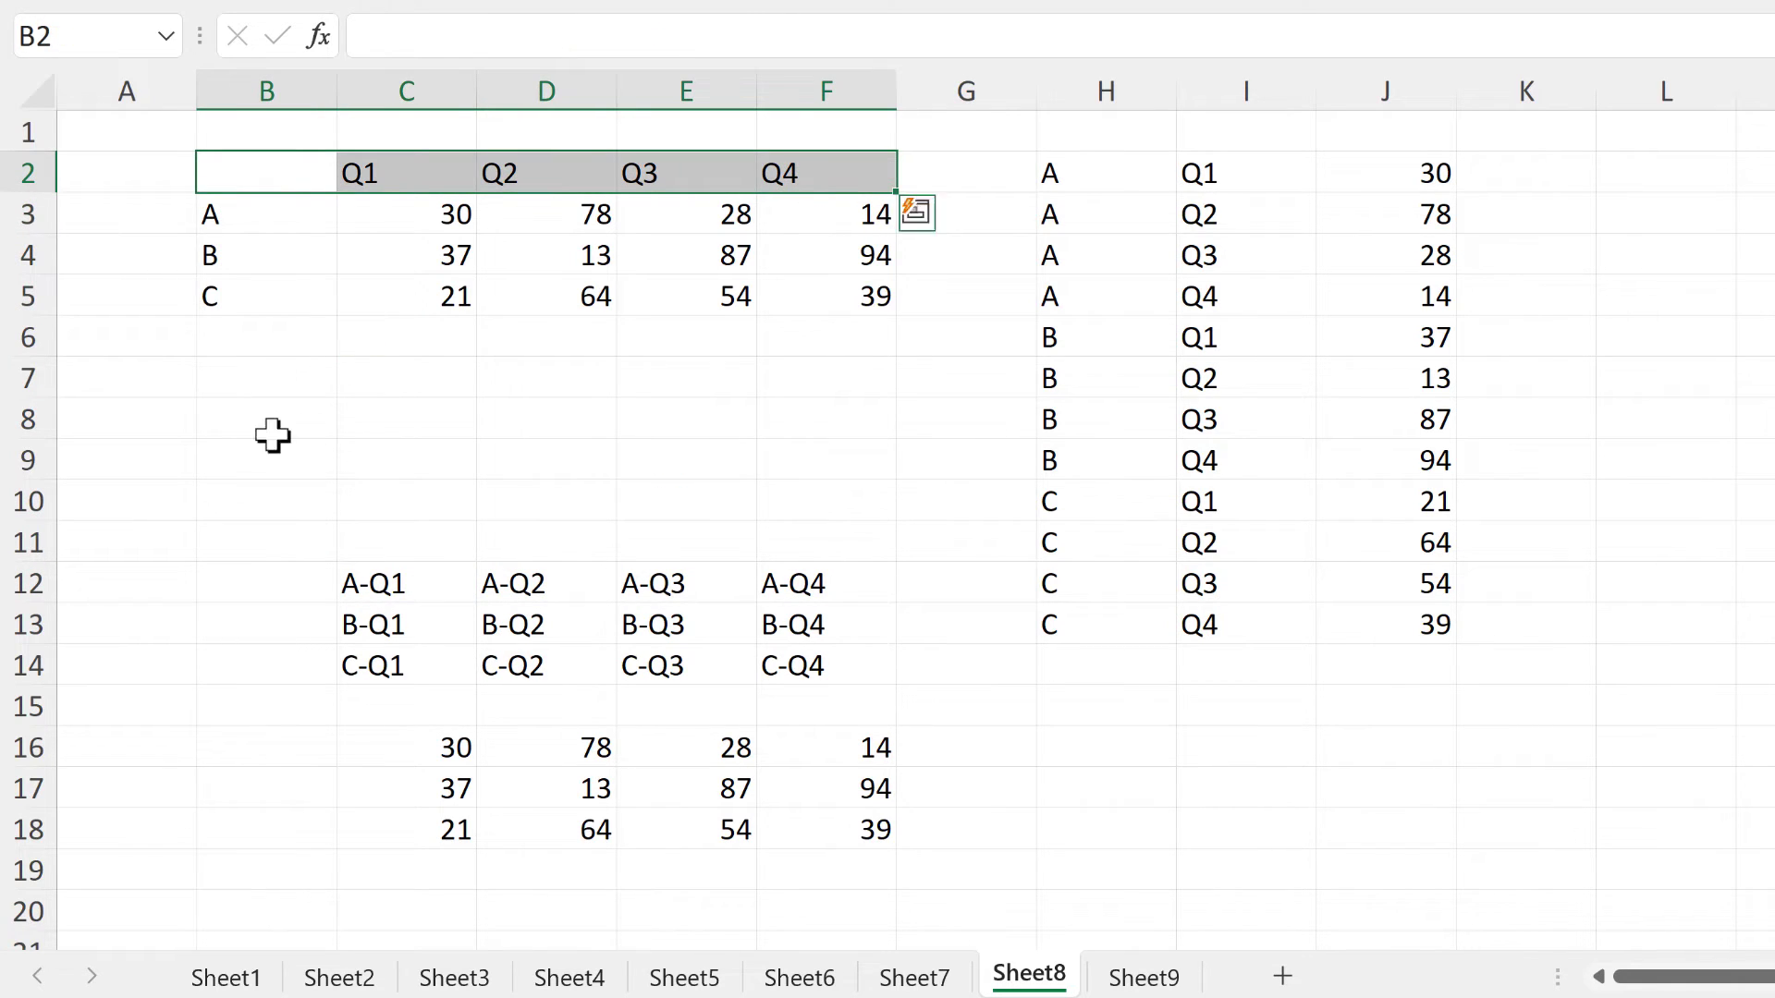
pyautogui.click(245, 416)
pyautogui.write('=take')
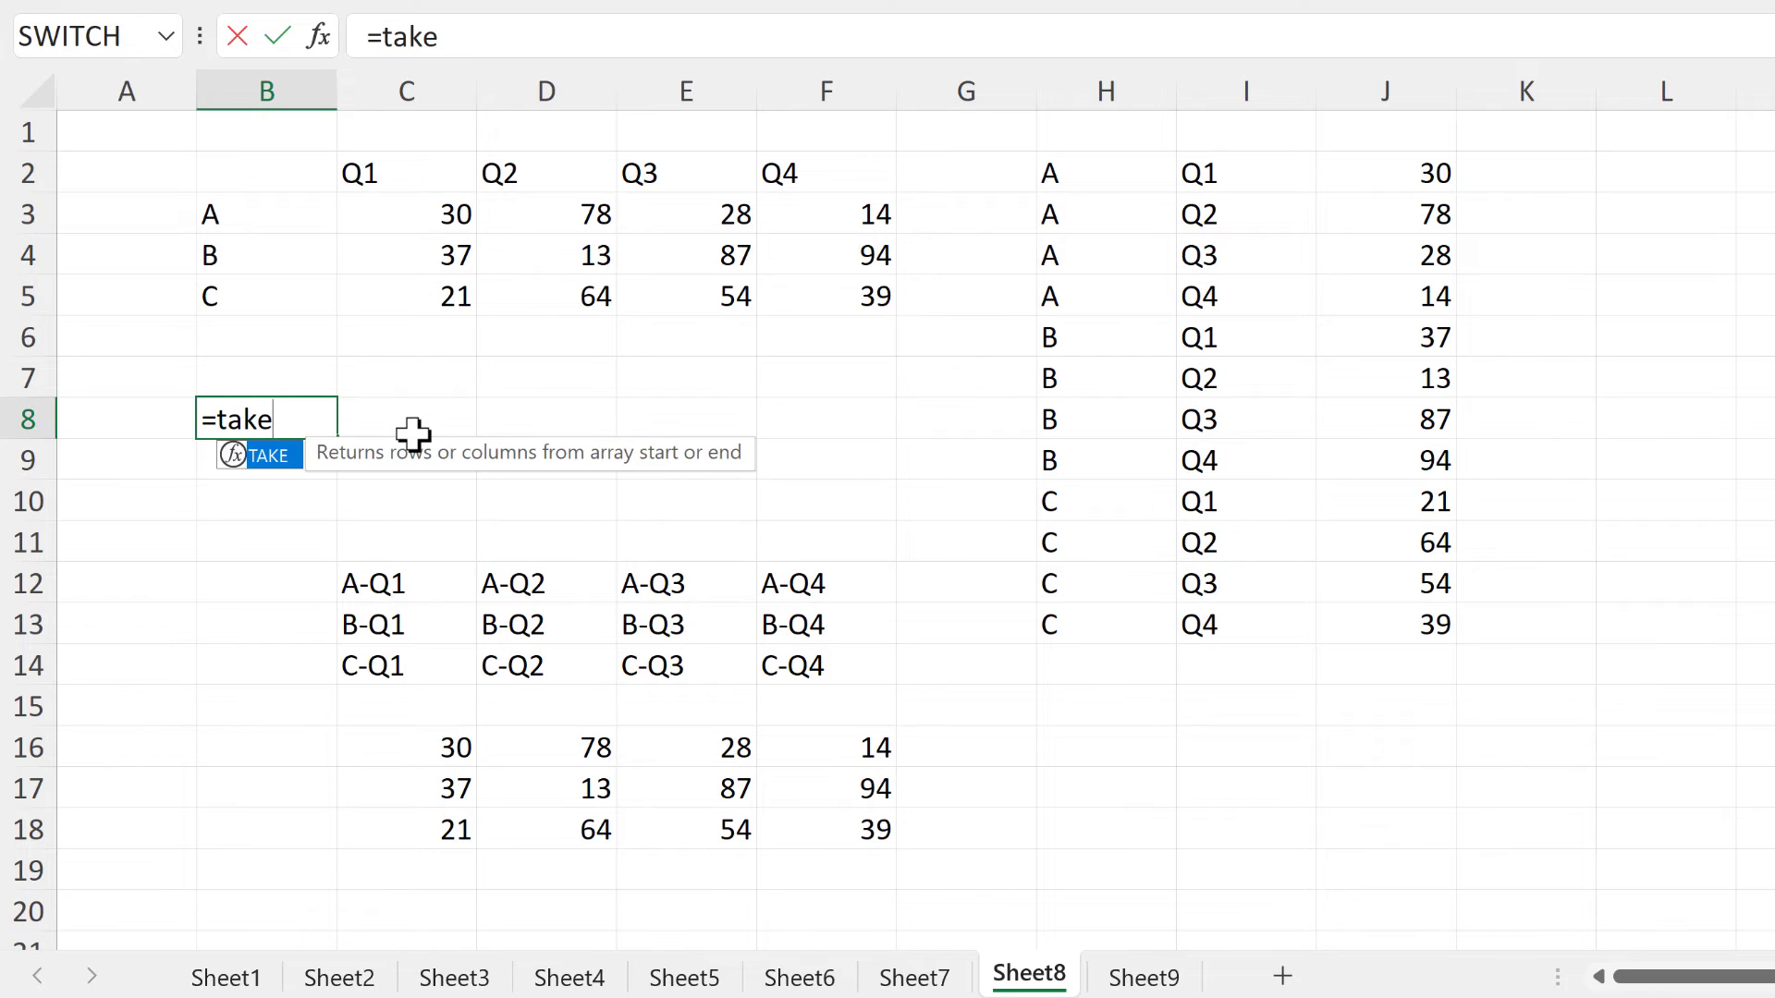
pyautogui.press('Tab')
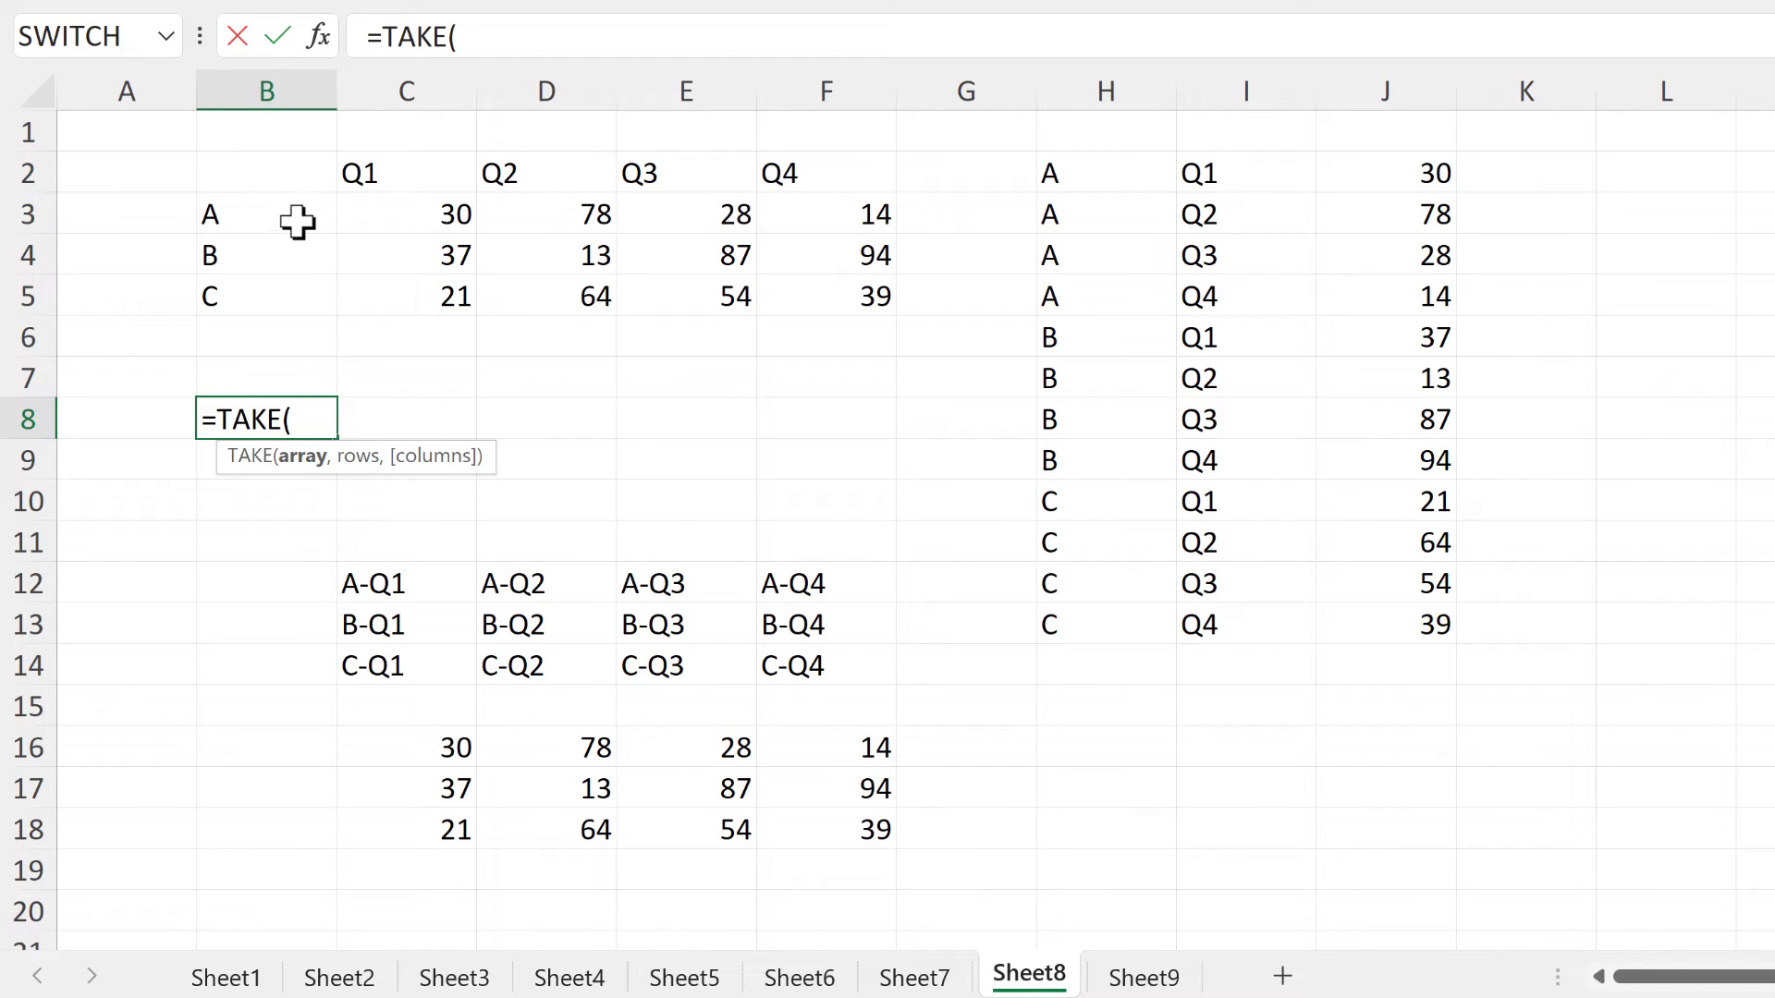
pyautogui.moveTo(286, 170); pyautogui.dragTo(830, 310)
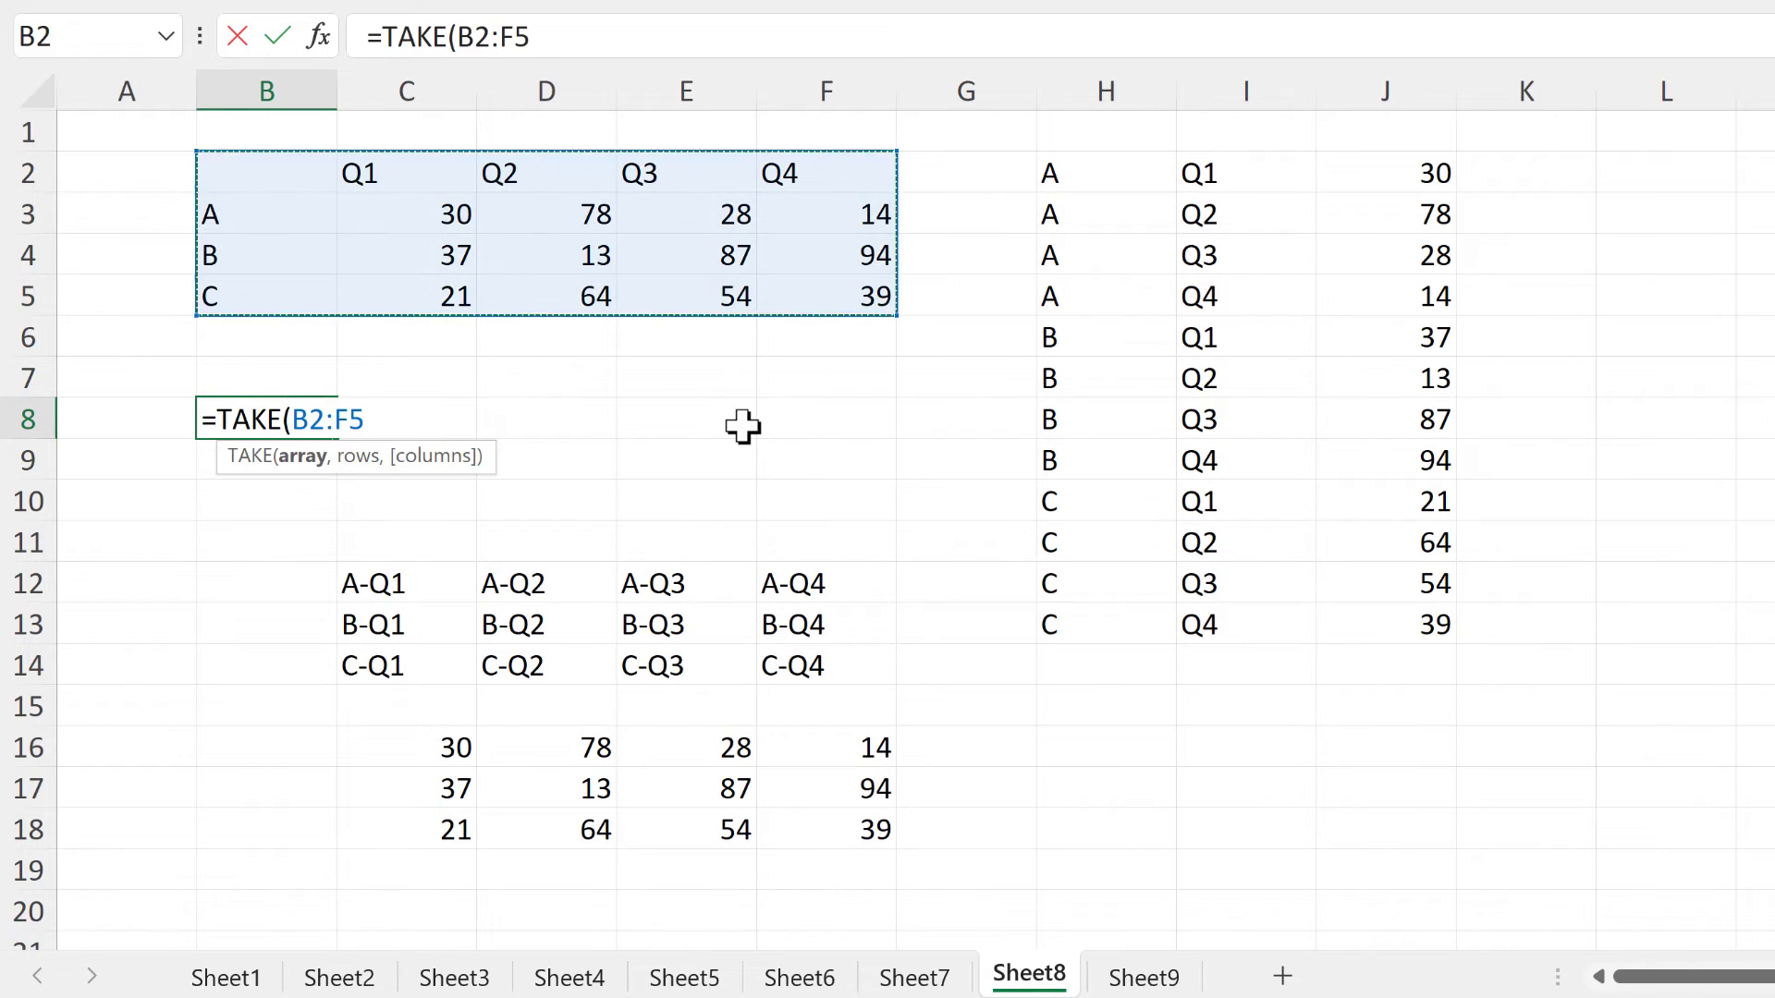
pyautogui.write(',')
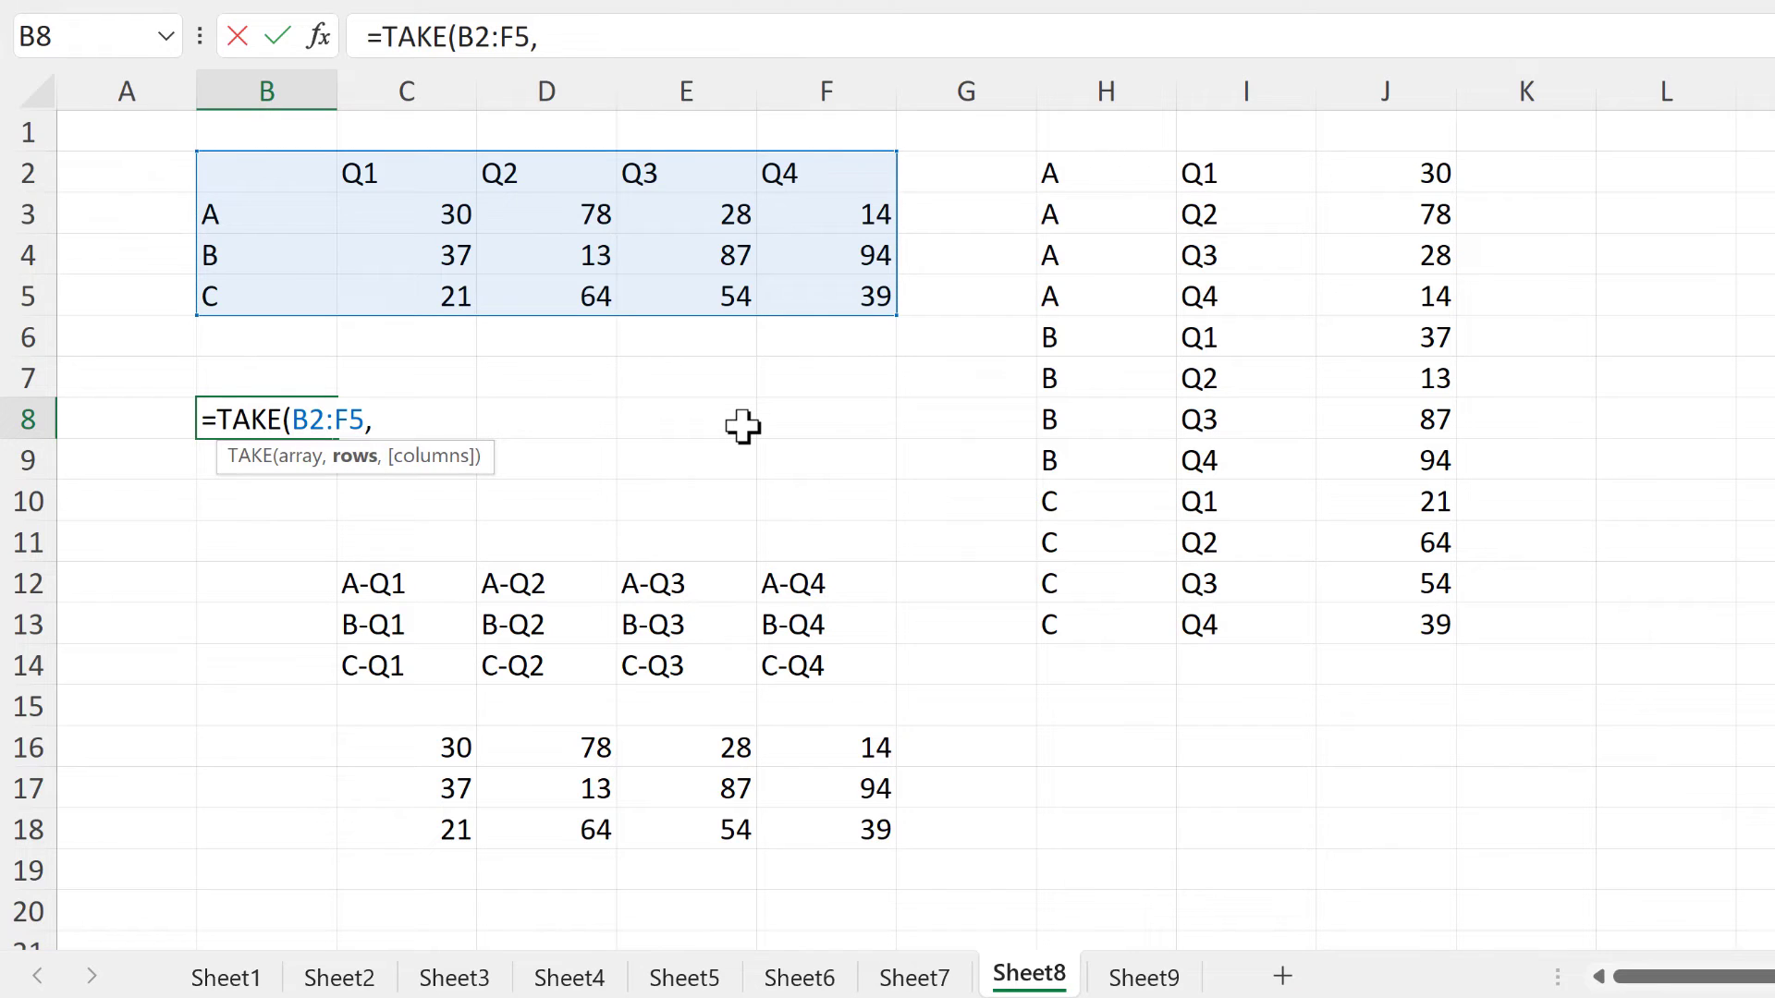
pyautogui.write(',')
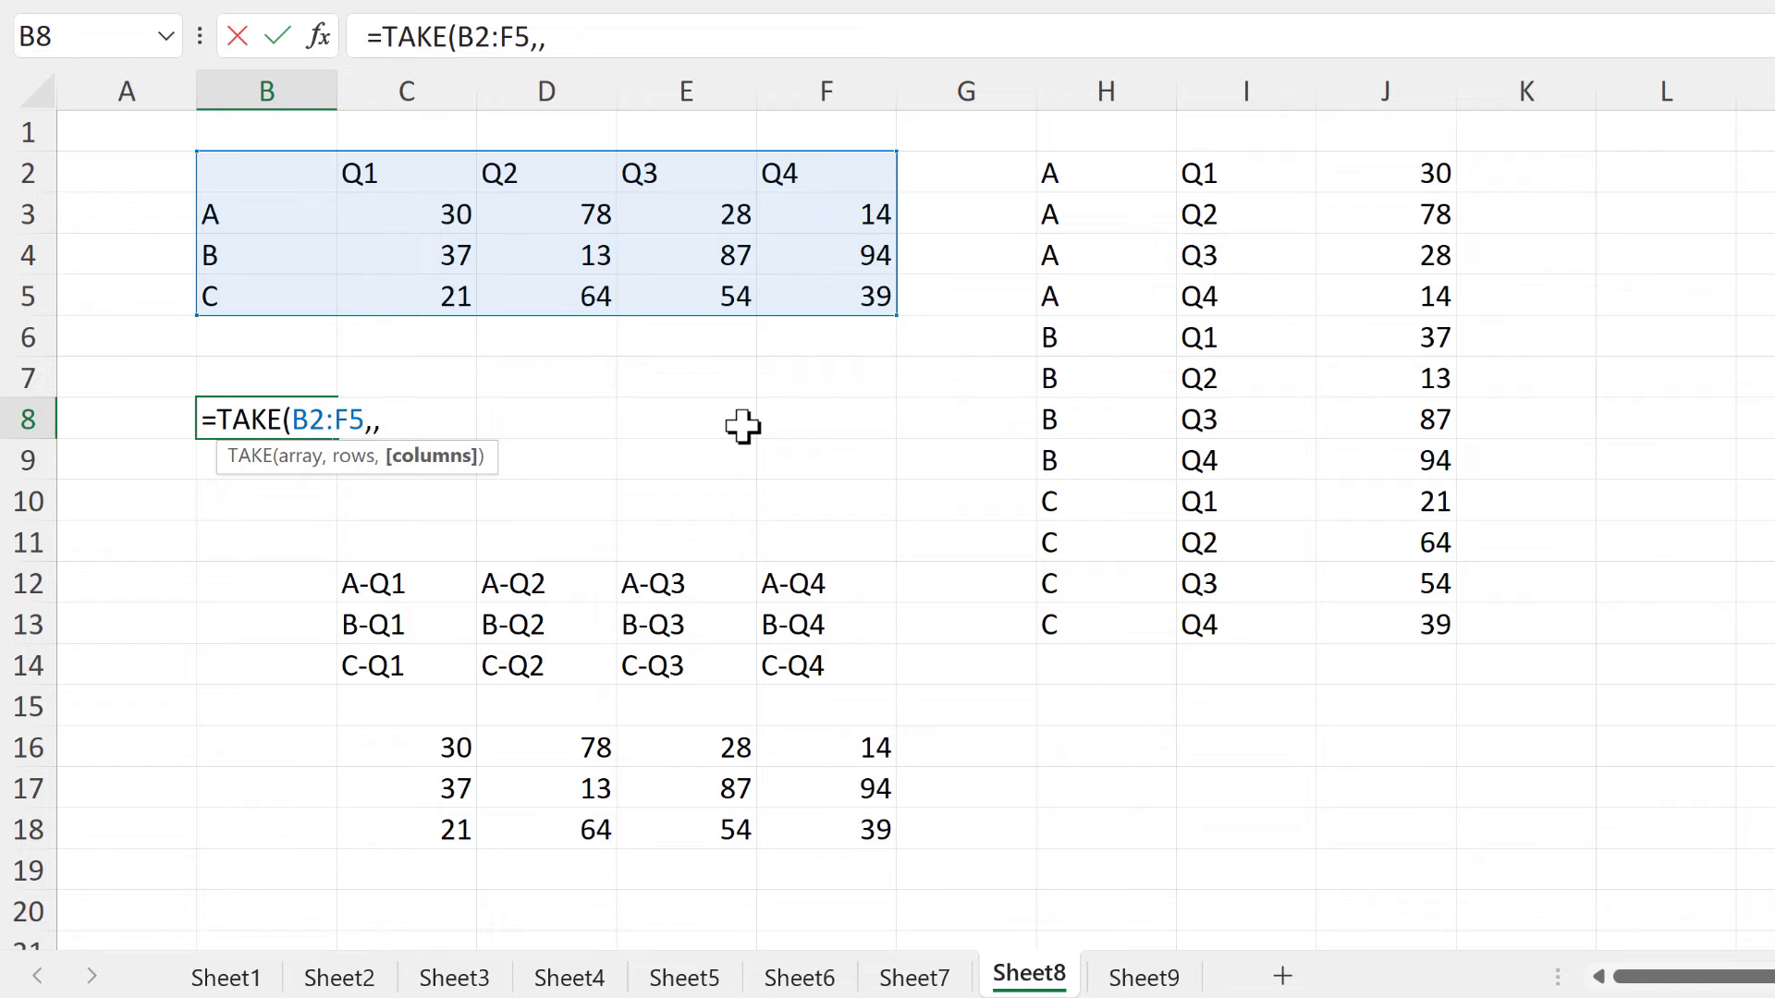
pyautogui.write('1)')
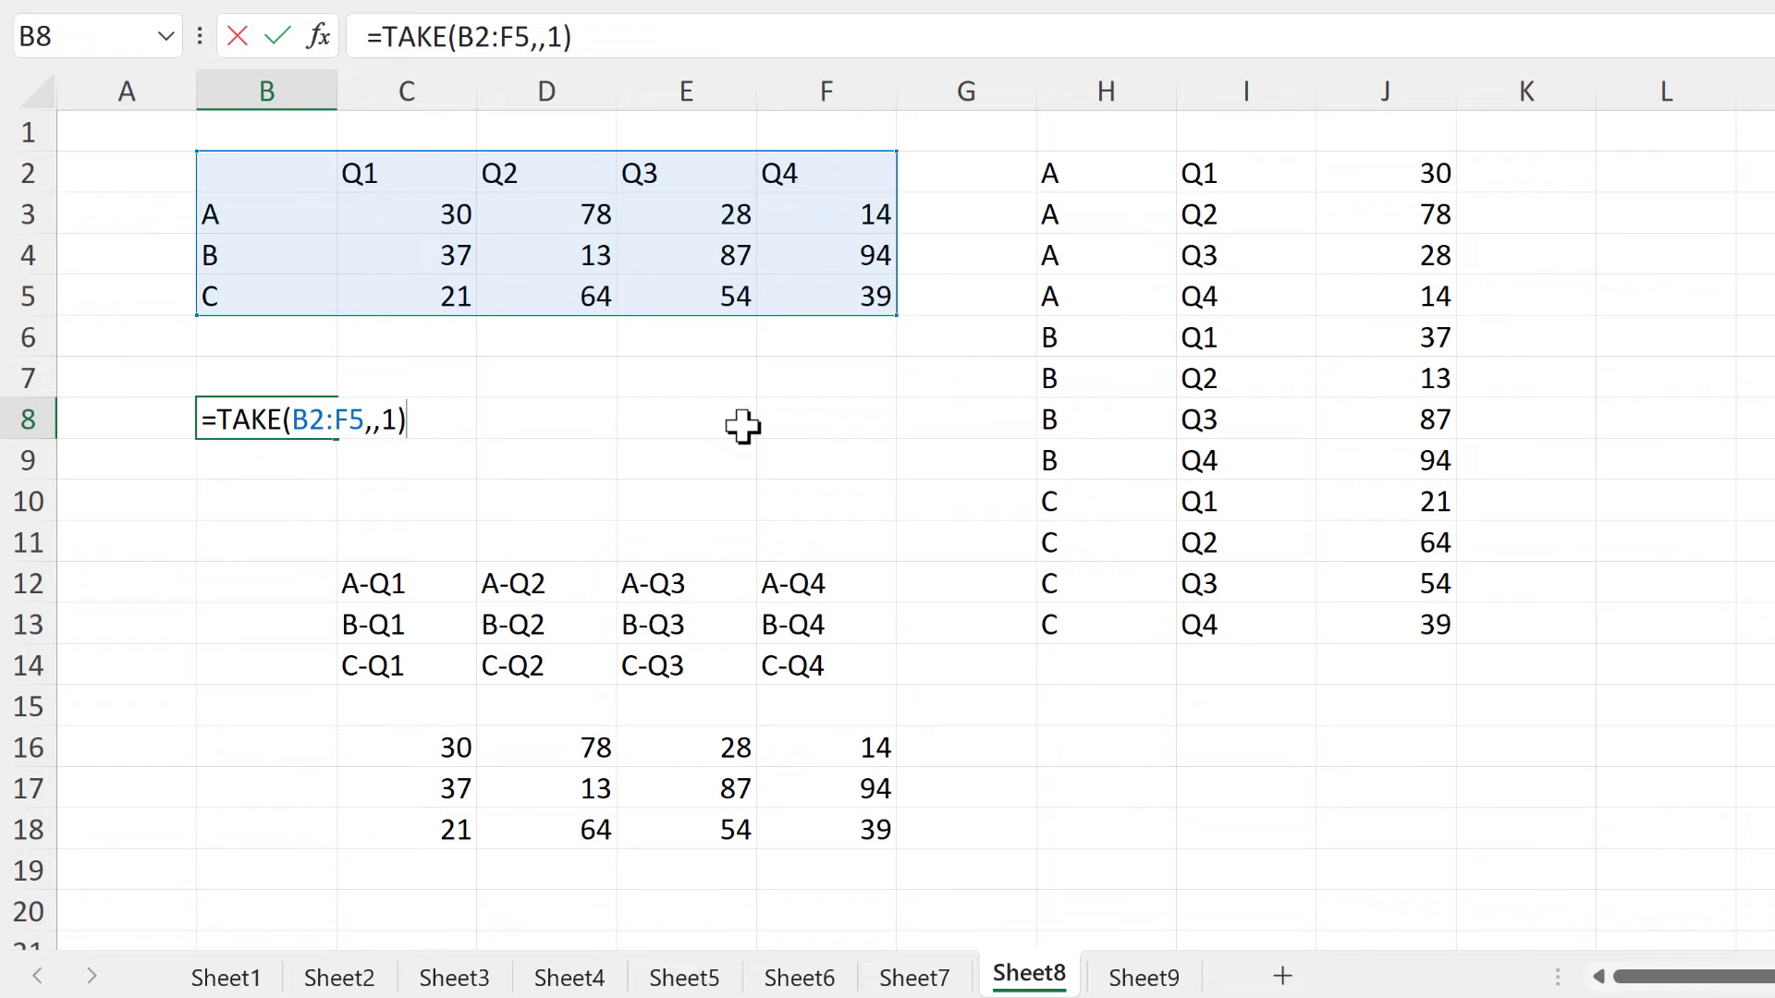
pyautogui.press('Return')
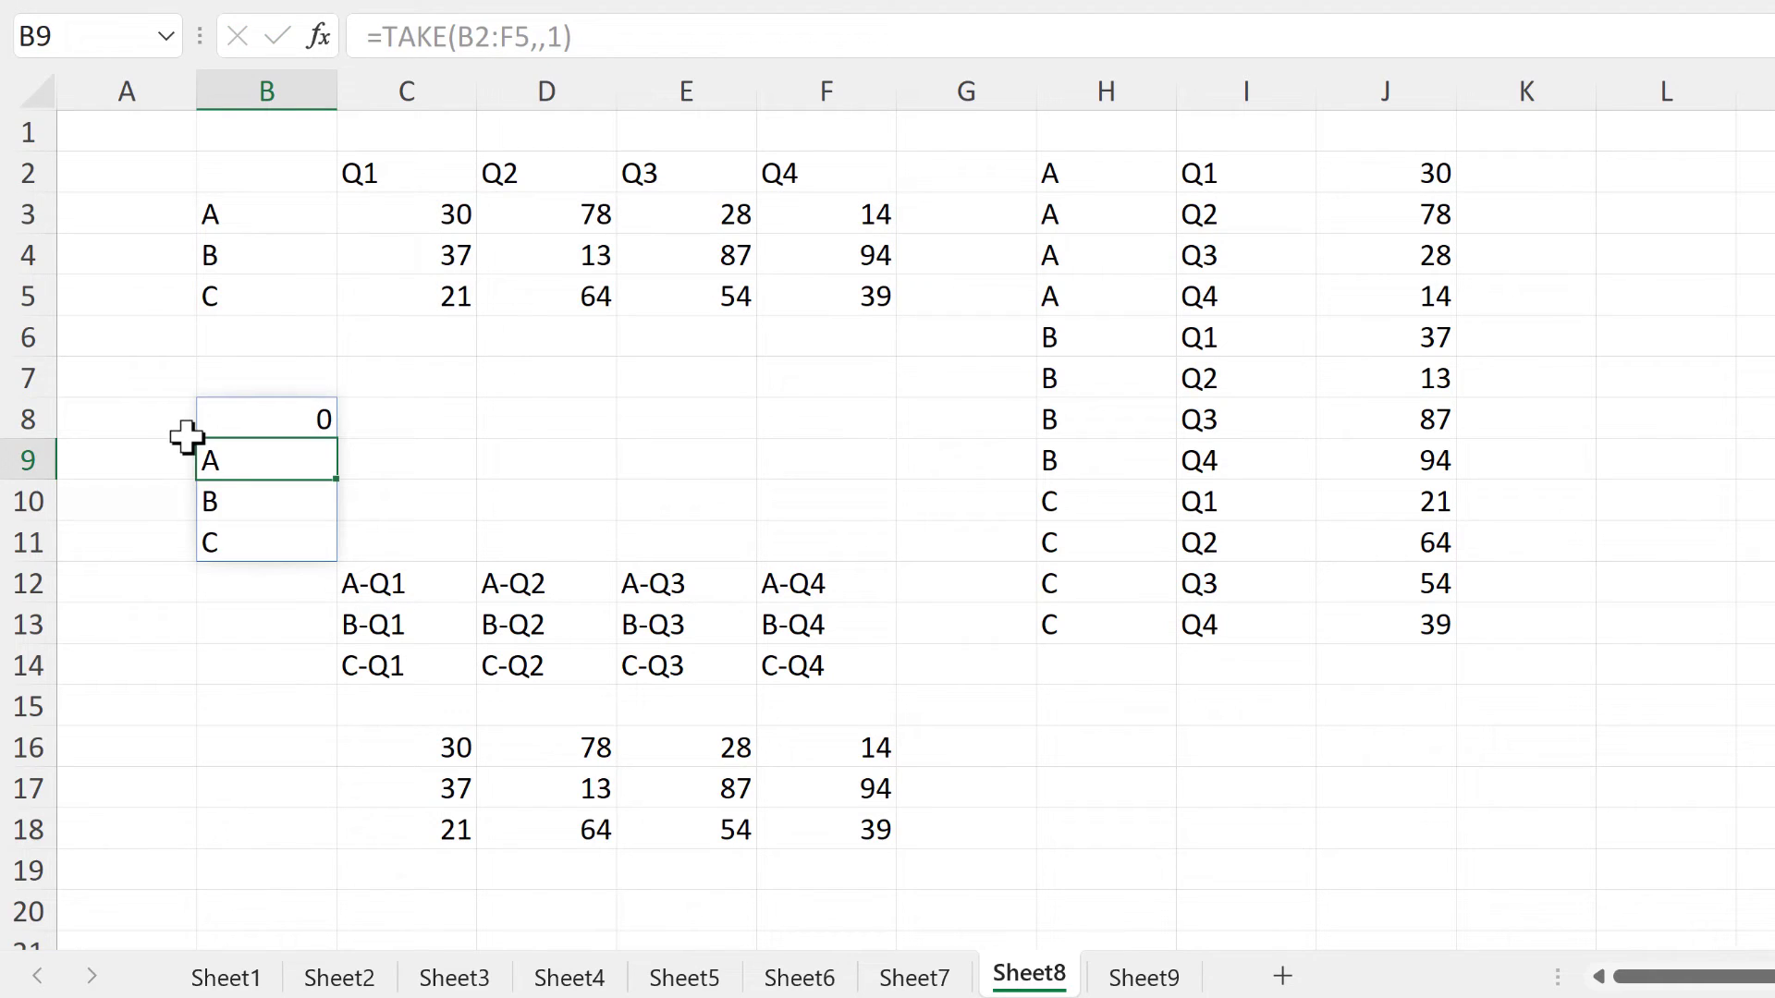
# Enter =TAKE(B2:F5,1) in B7 to extract the header row of the table
pyautogui.click(251, 372)
pyautogui.write('=t')
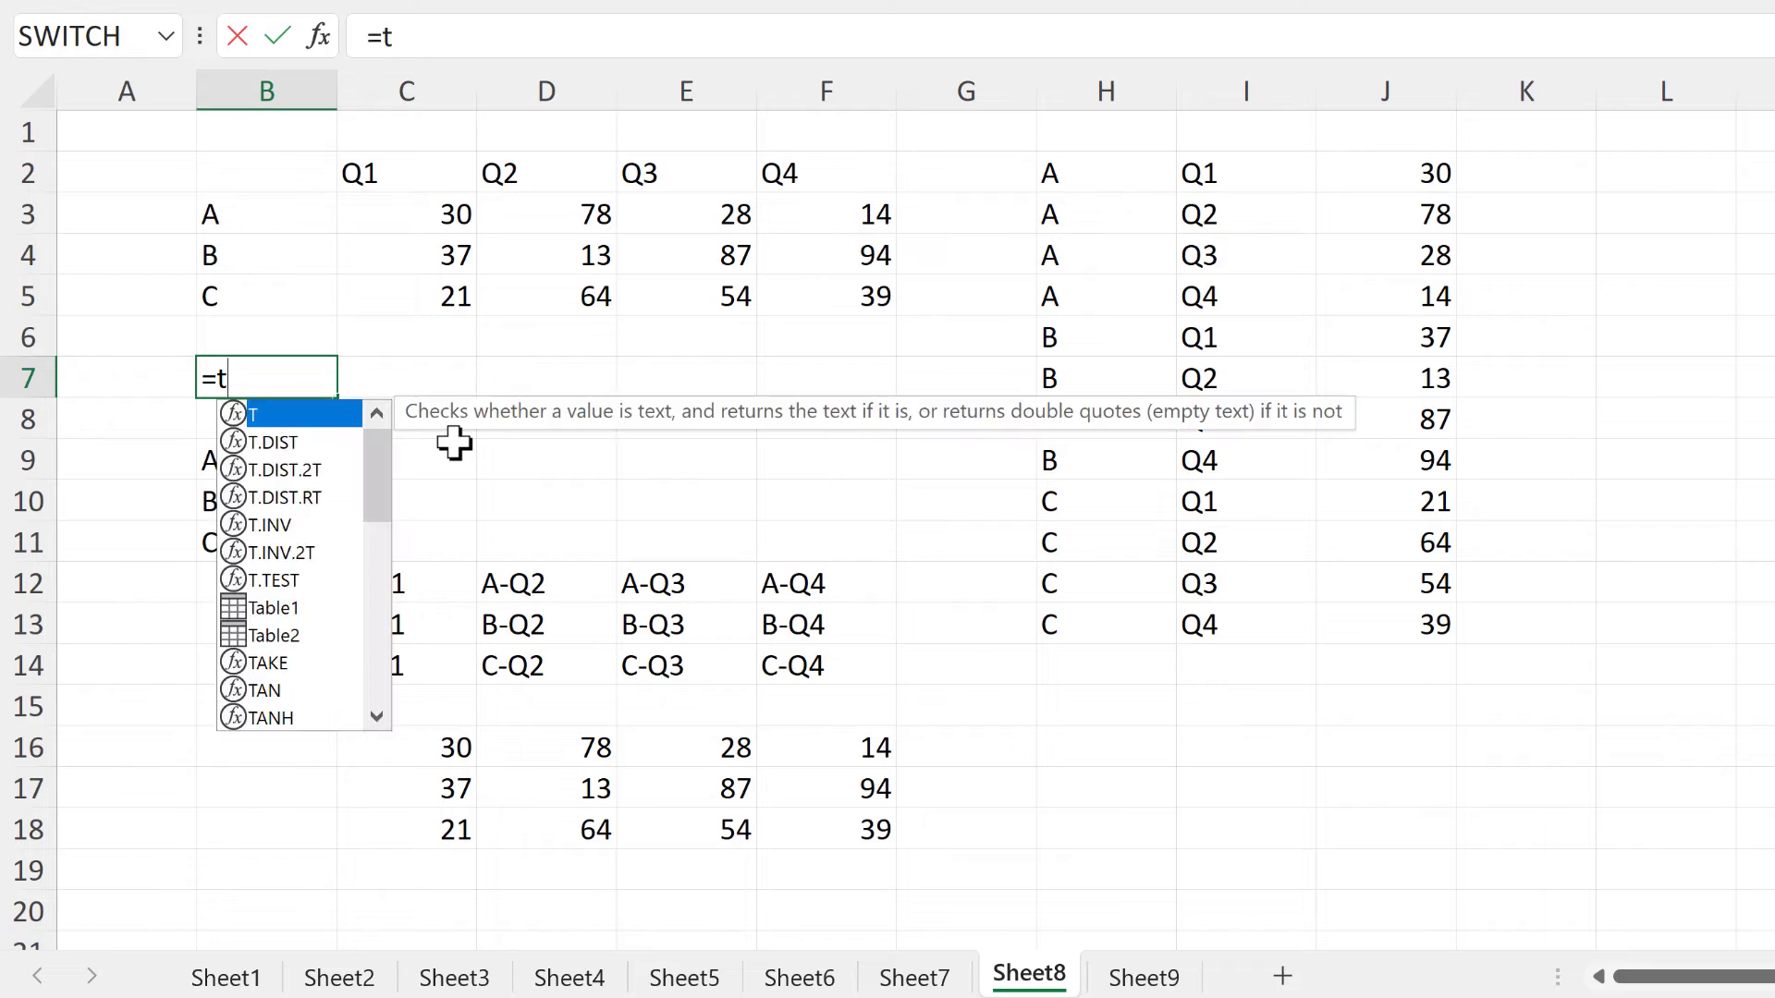
pyautogui.write('ake')
pyautogui.press('Tab')
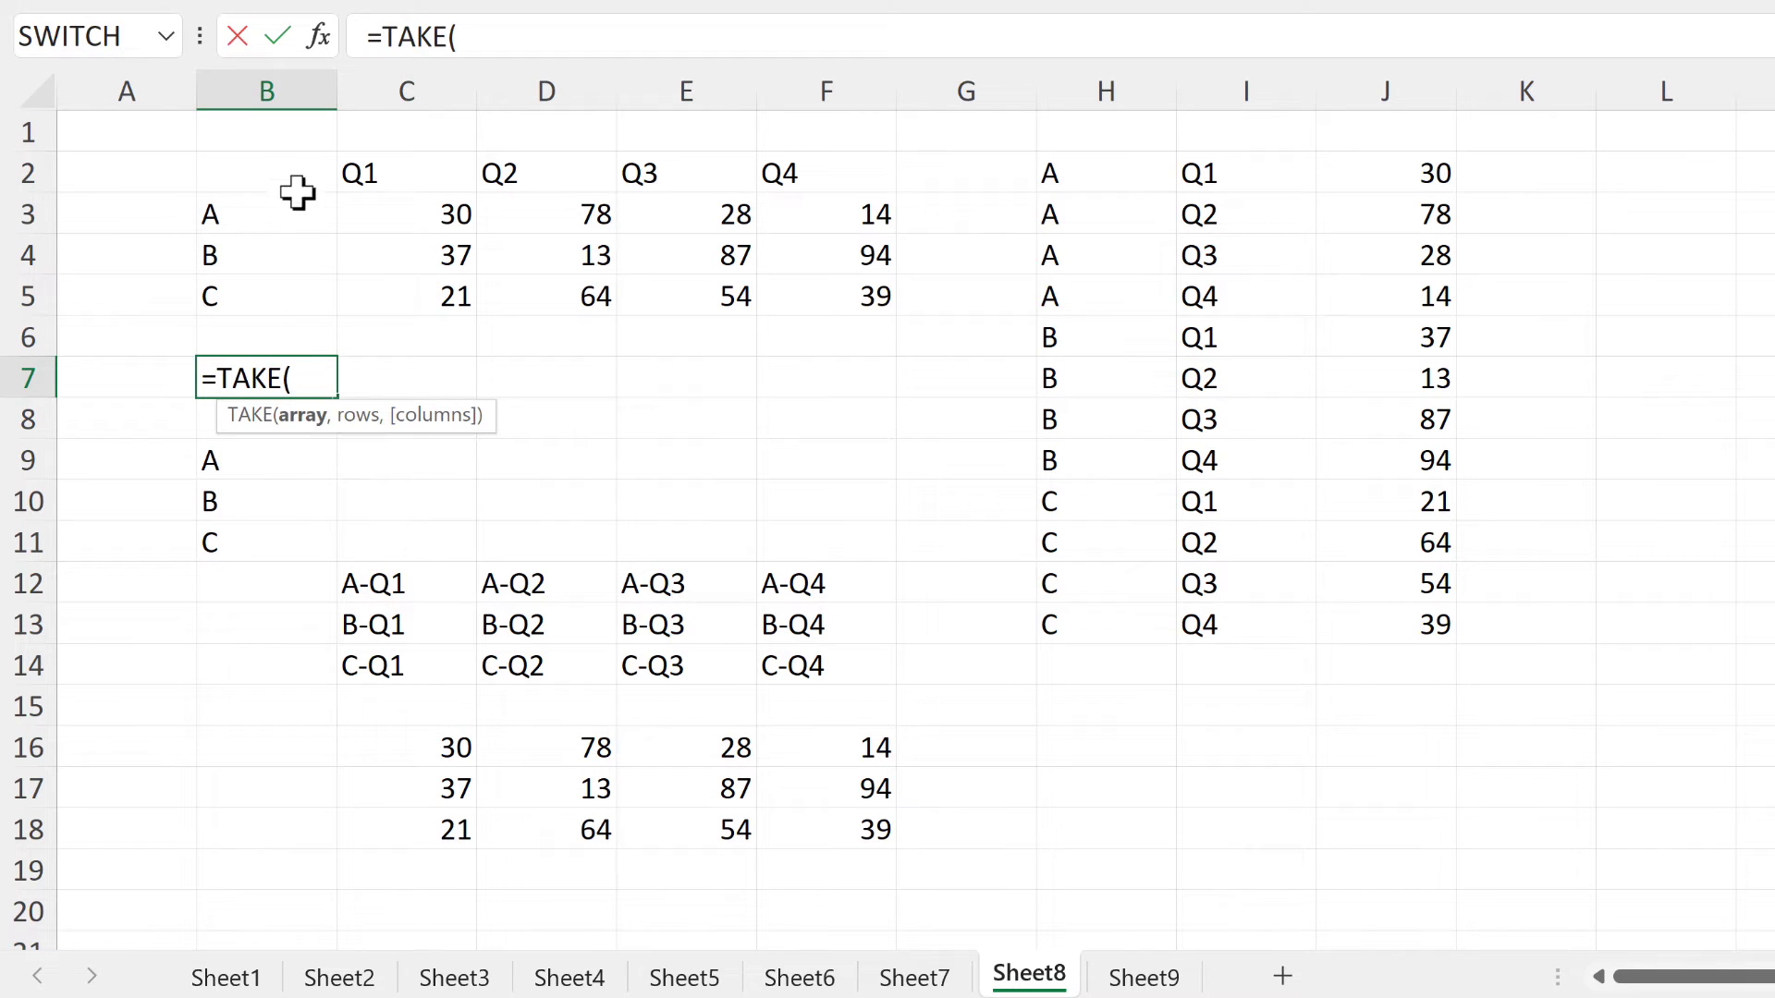
pyautogui.moveTo(269, 175); pyautogui.dragTo(879, 294)
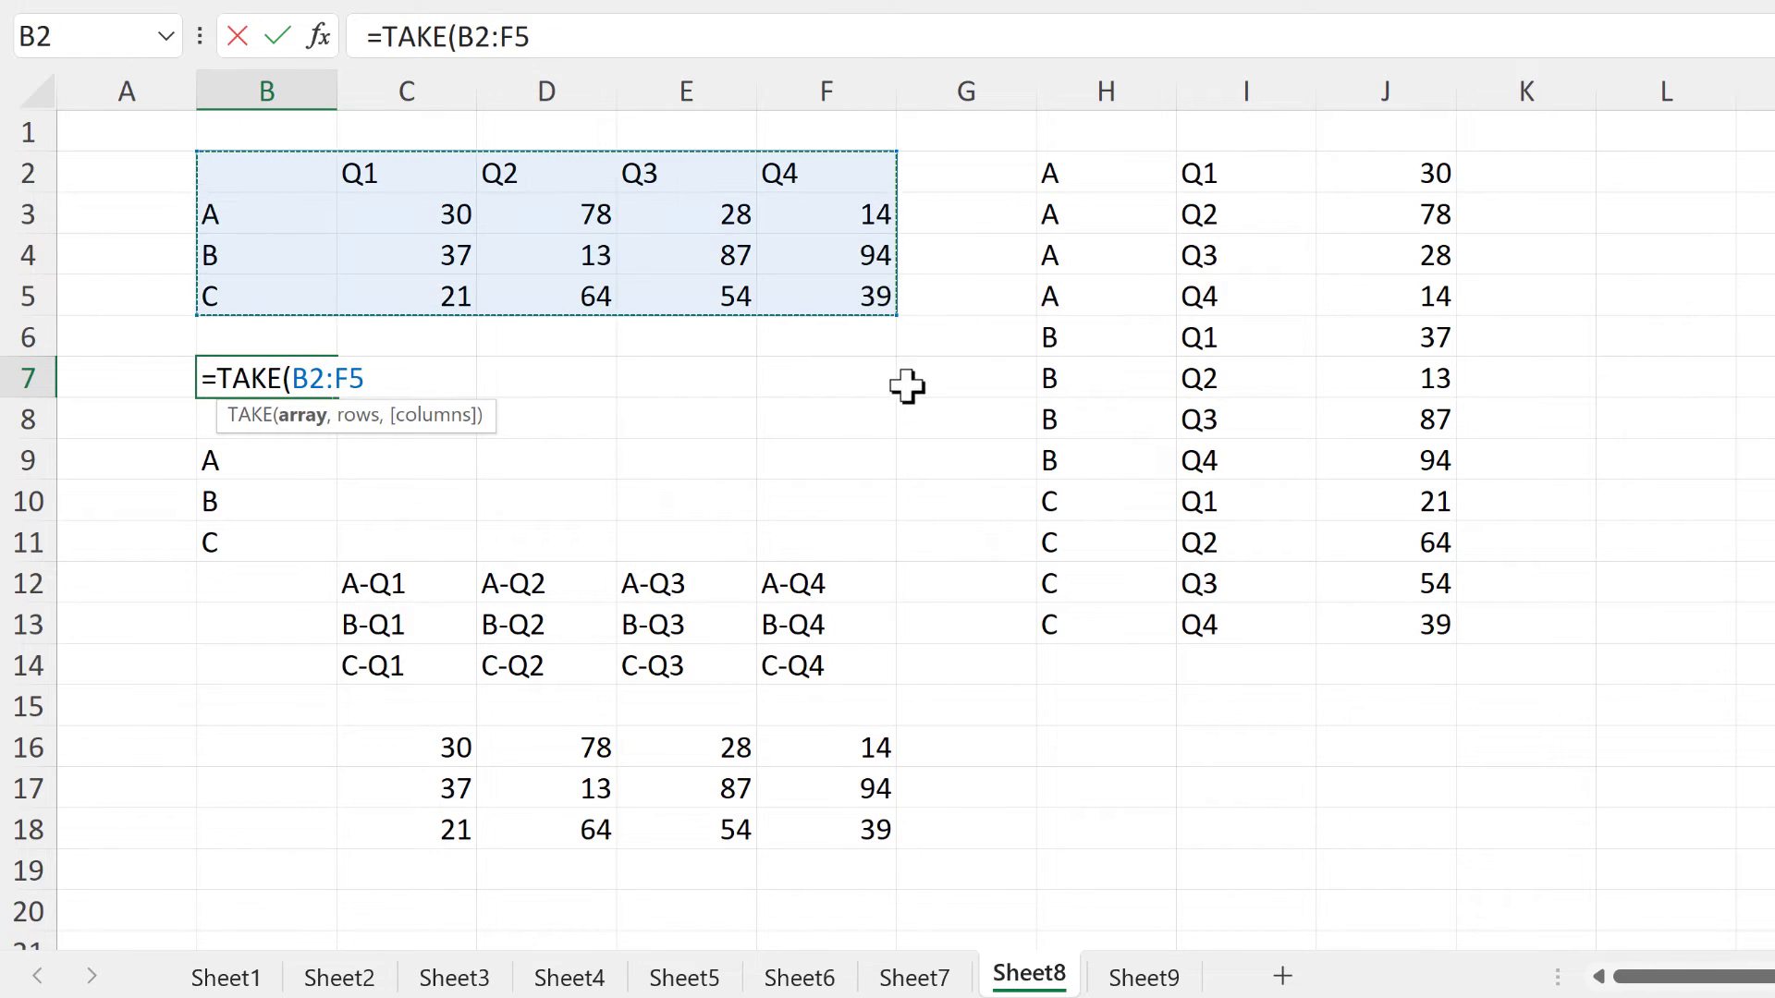
pyautogui.write(',')
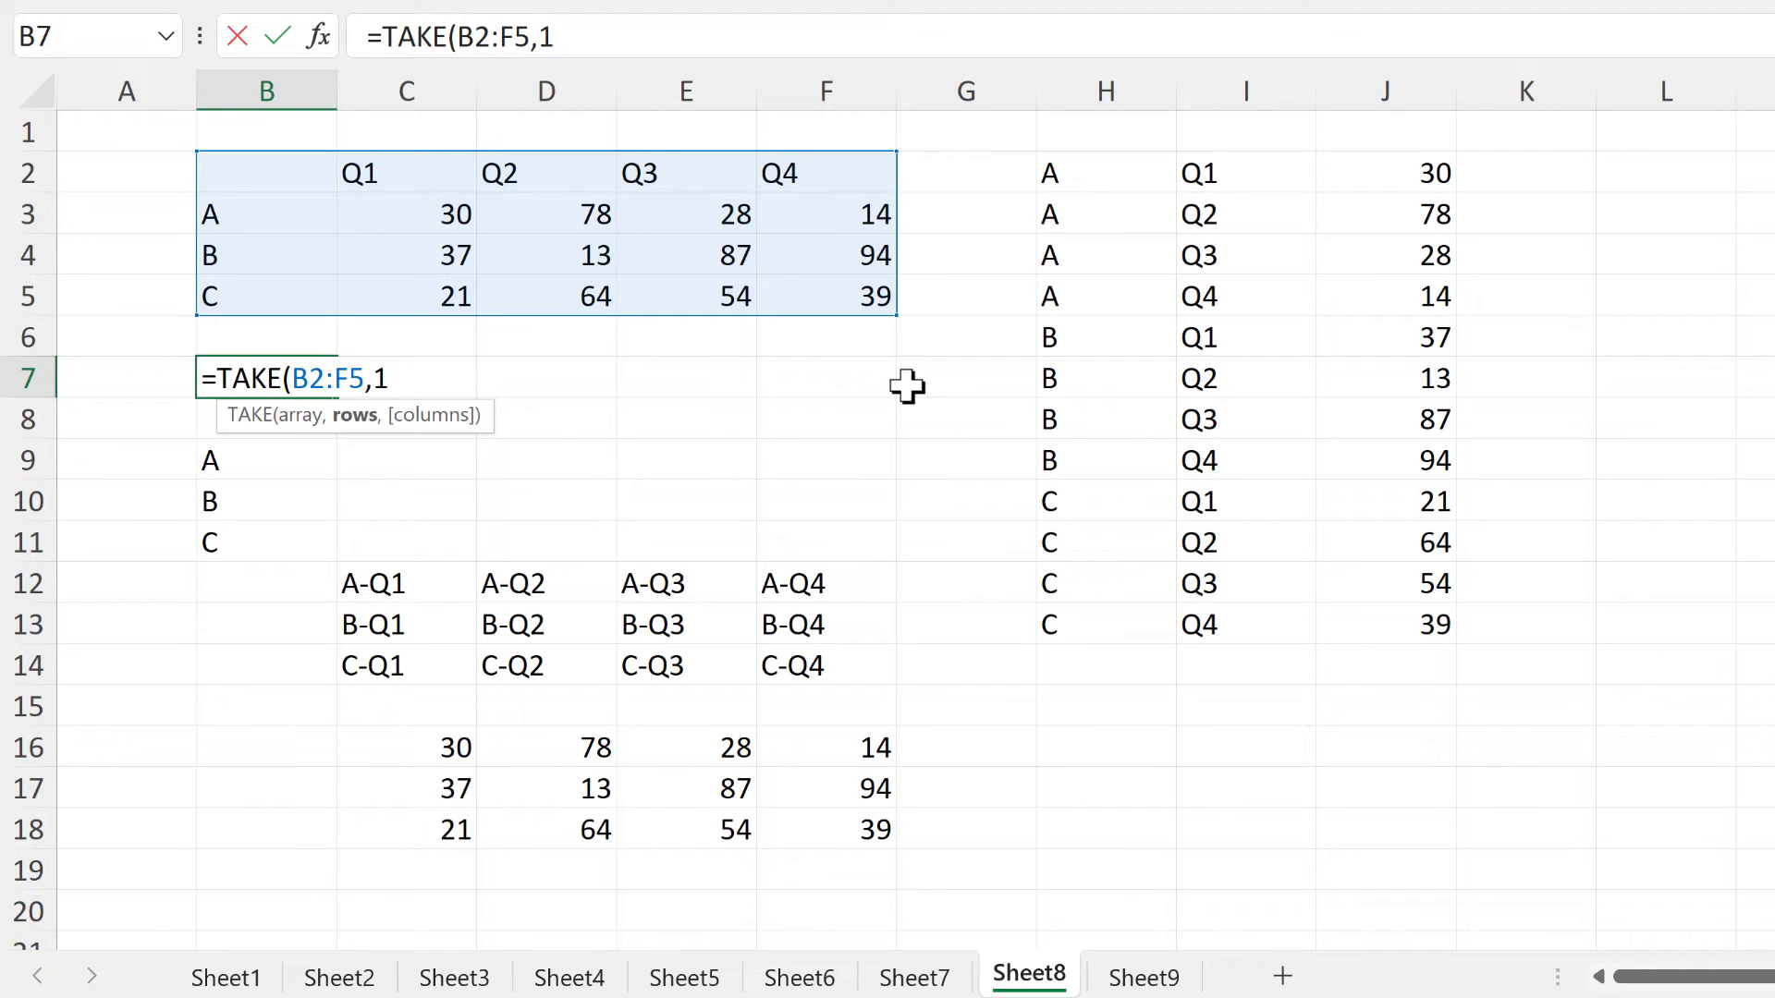
pyautogui.write('1)')
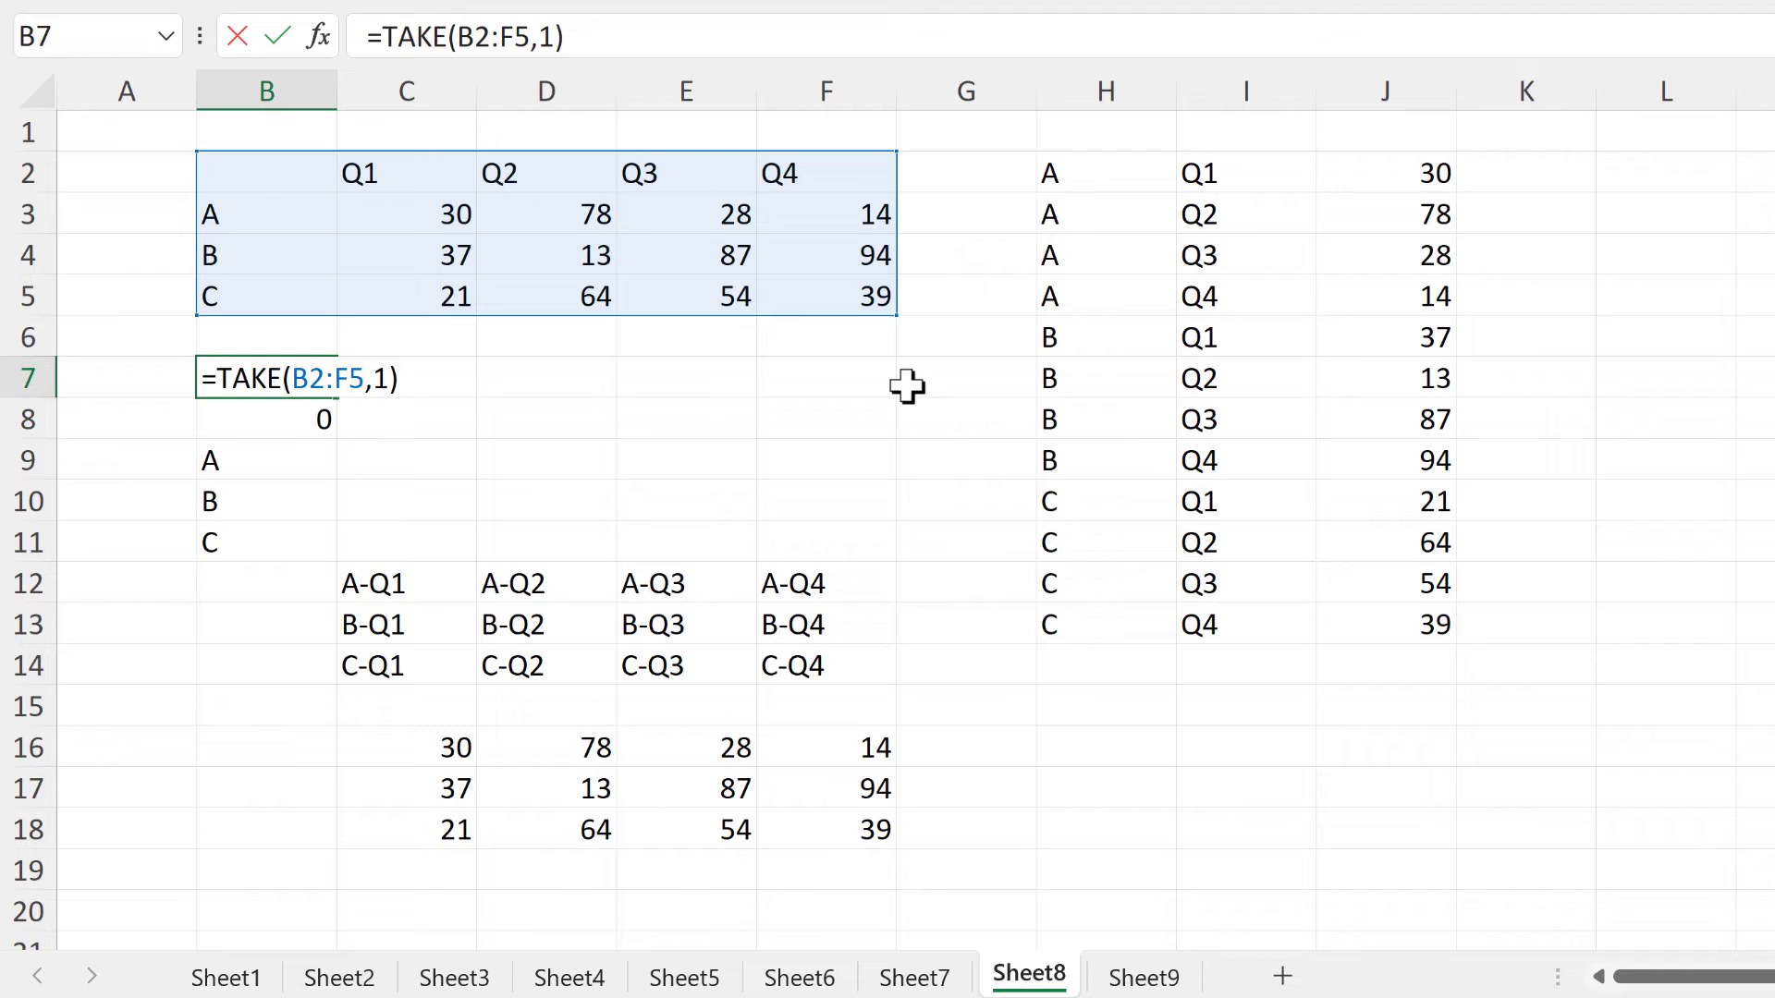
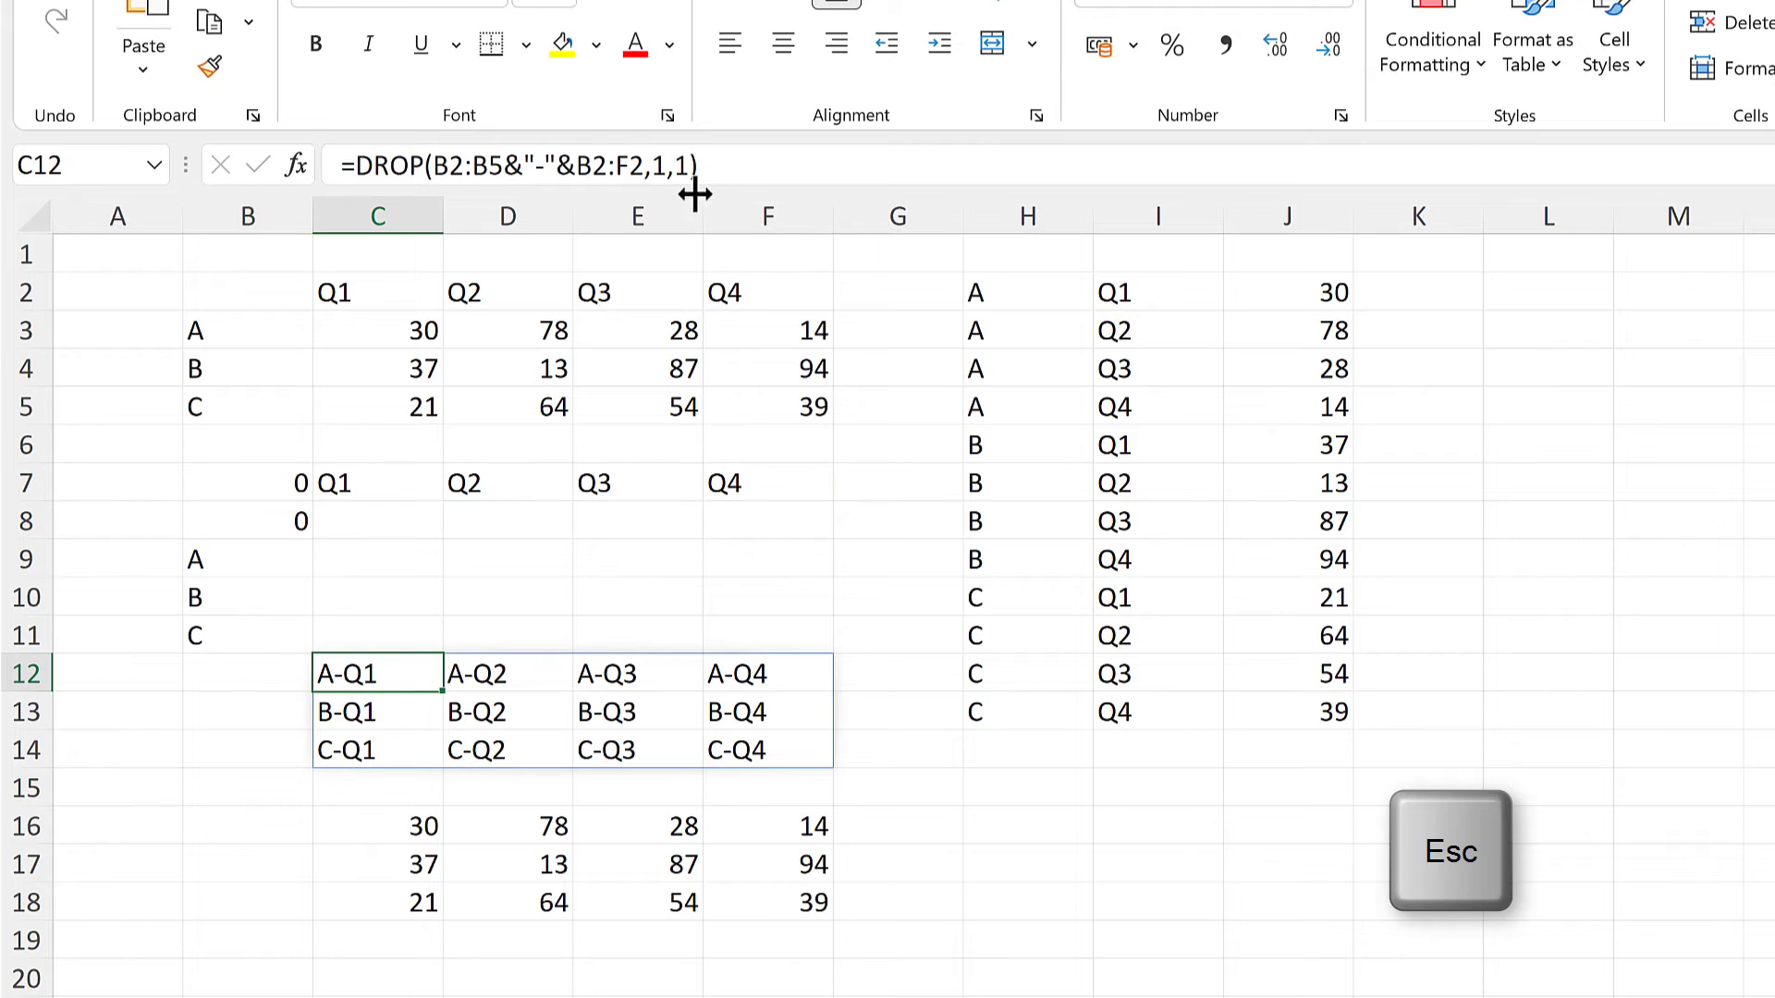
# Replace B2:F2 in the C12 formula with TAKE(B2:F5,1)
pyautogui.click(609, 173)
pyautogui.keyDown('shift'); pyautogui.click(577, 166); pyautogui.keyUp('shift')
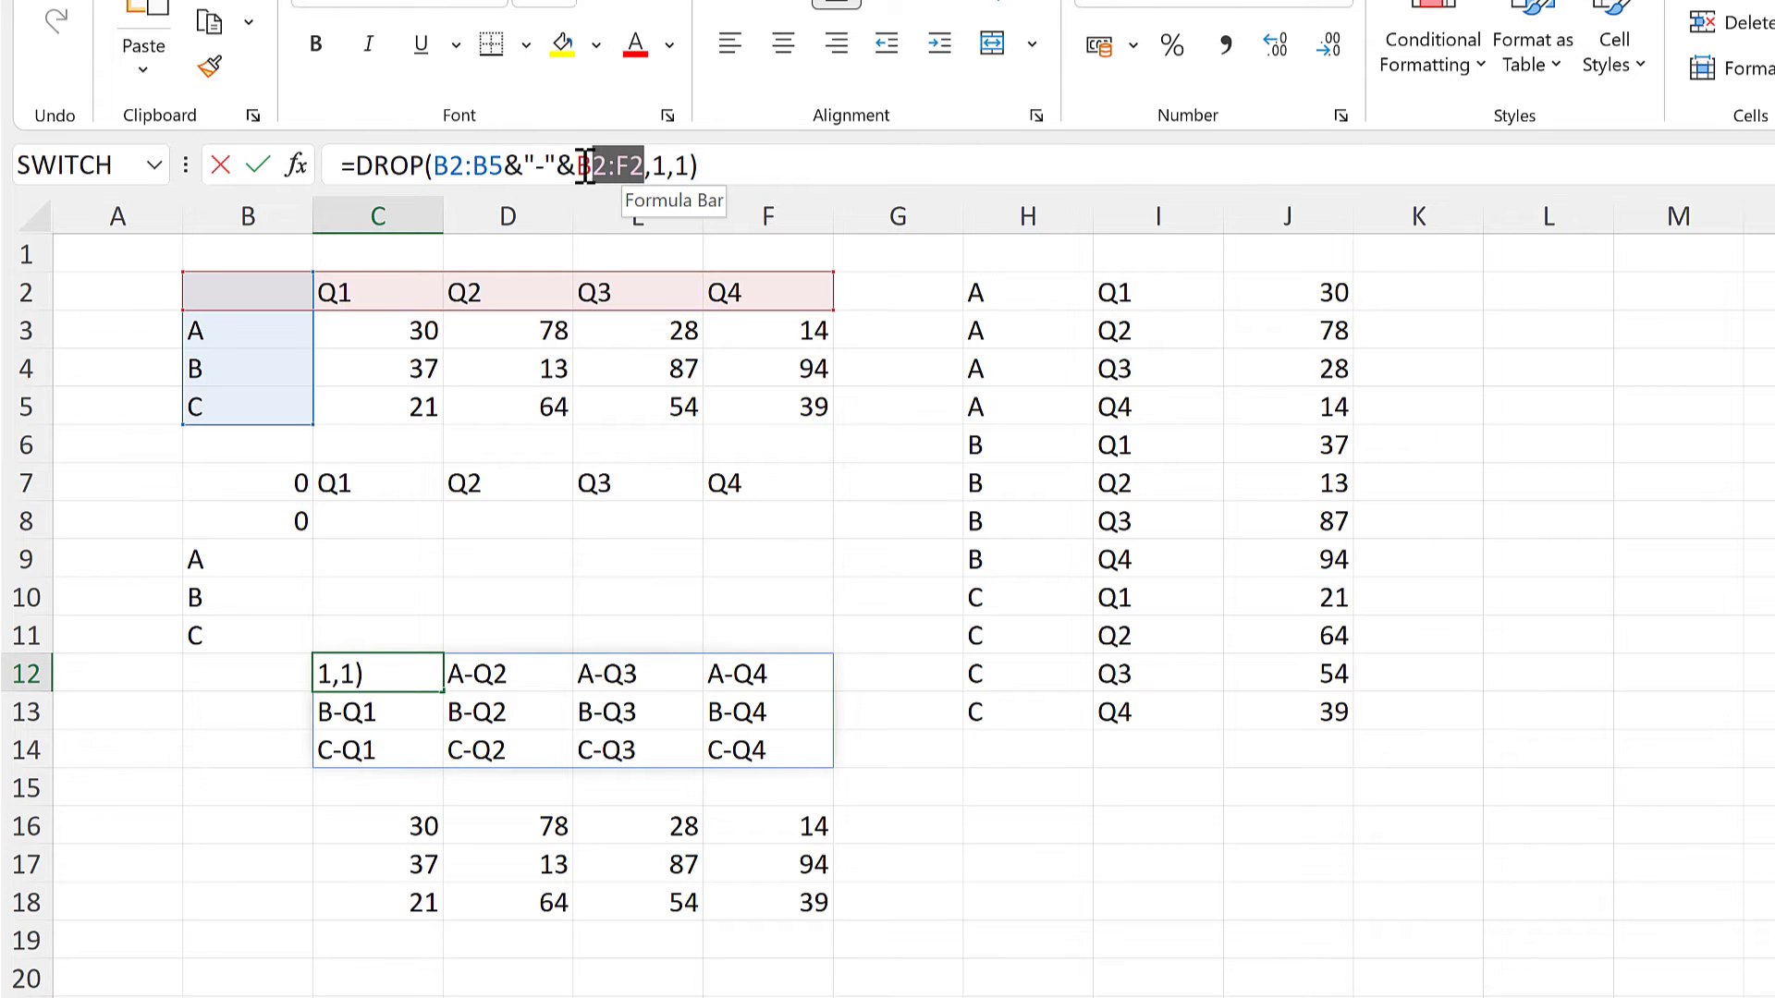
pyautogui.write('TAKE(B2:F5,1)')
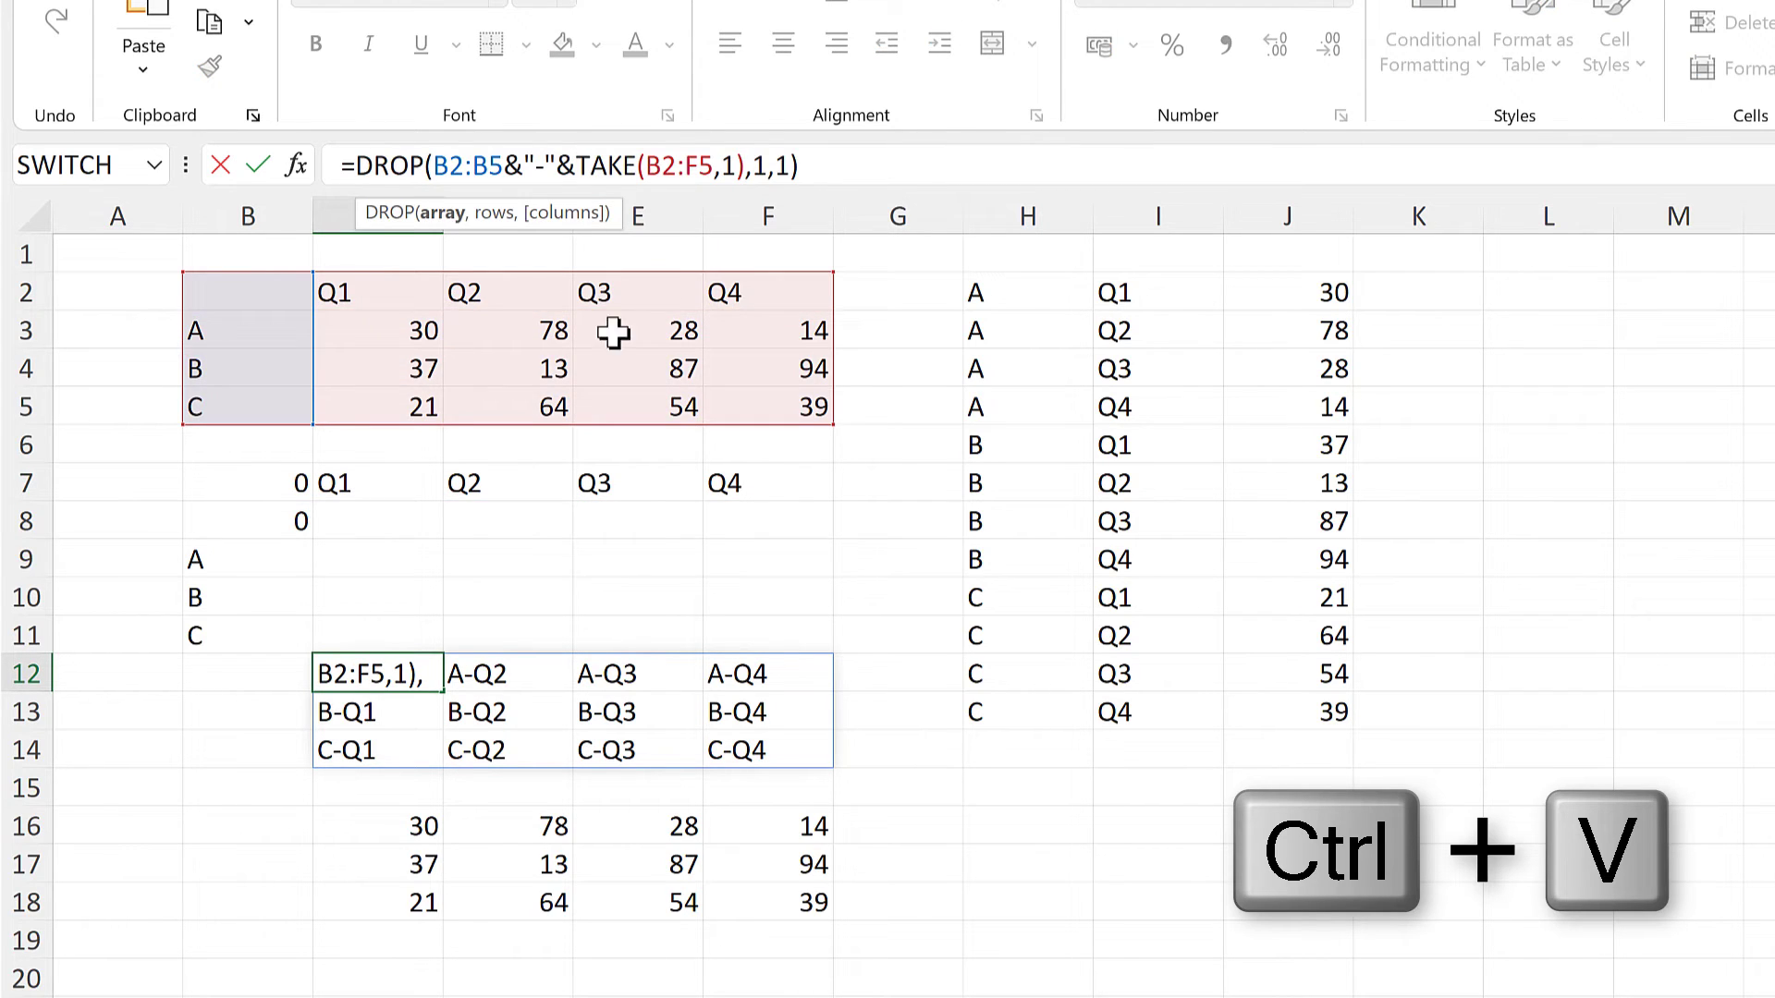
pyautogui.press('Return')
# Replace B2:B5 in the C12 formula with the TAKE(B2:F5,,1) expression from B8
pyautogui.click(261, 518)
pyautogui.moveTo(534, 167); pyautogui.dragTo(437, 240)
pyautogui.hotkey('ctrl', 'c')
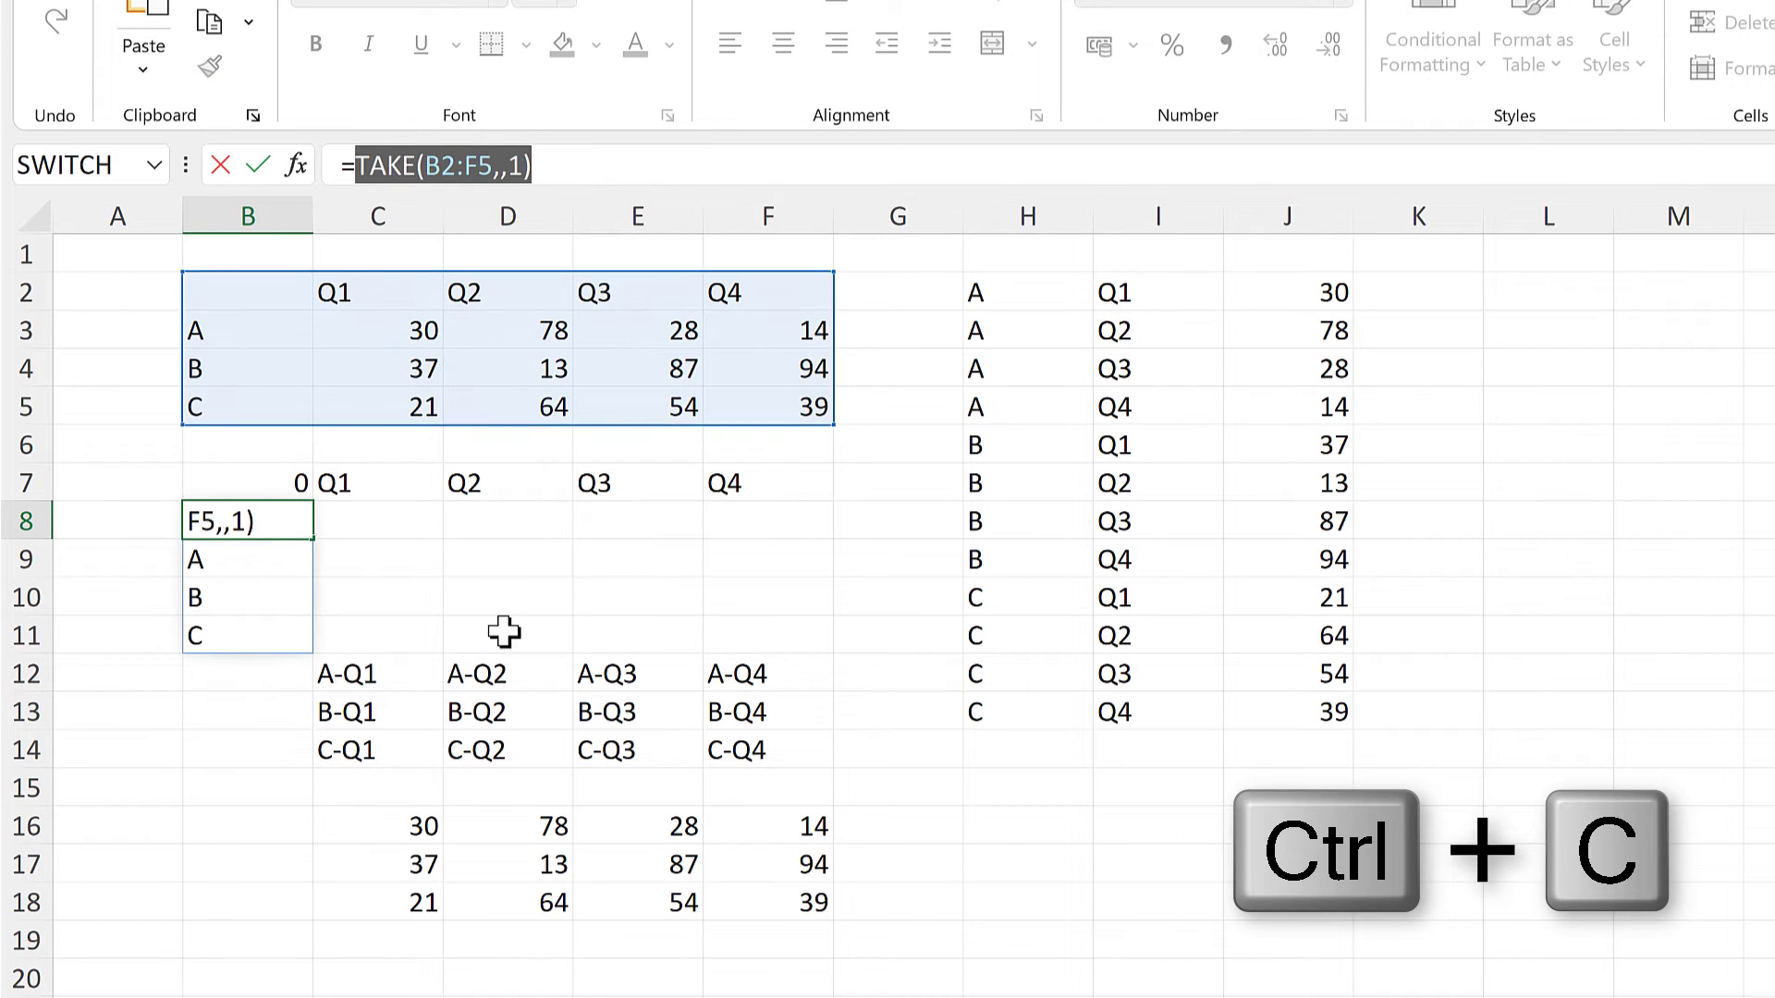
pyautogui.press('Escape')
pyautogui.click(392, 672)
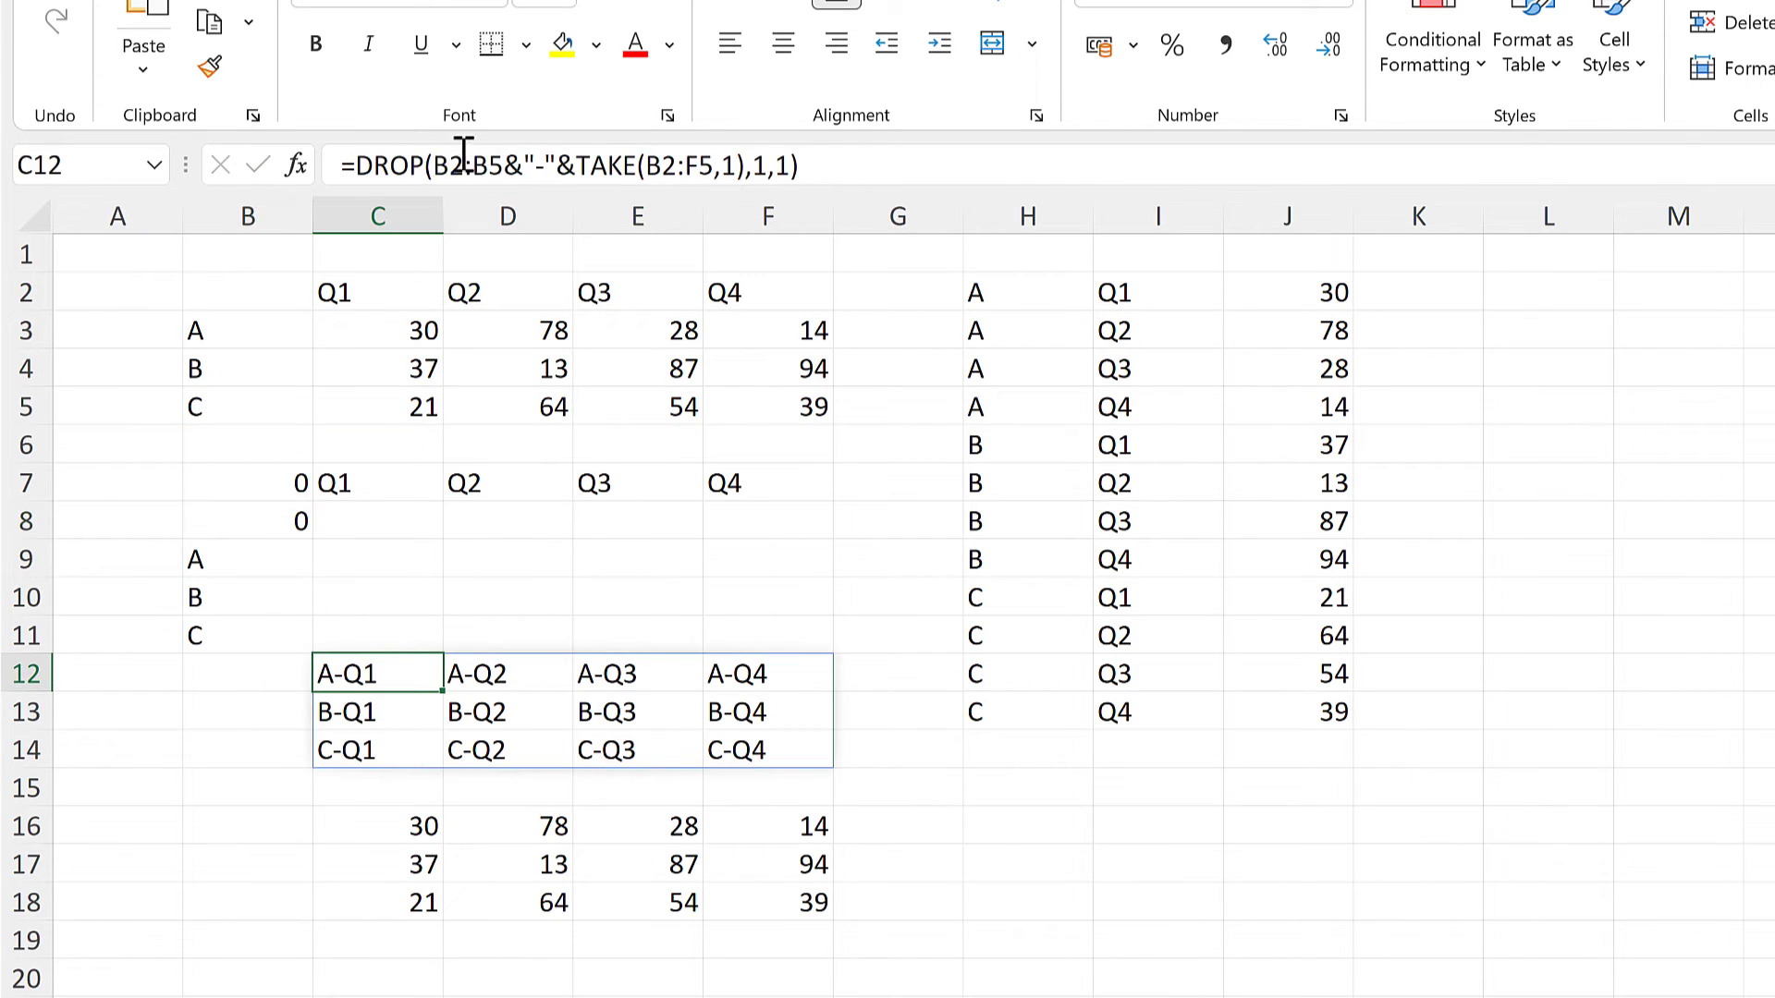
pyautogui.moveTo(434, 165); pyautogui.dragTo(503, 165)
pyautogui.hotkey('ctrl', 'v')
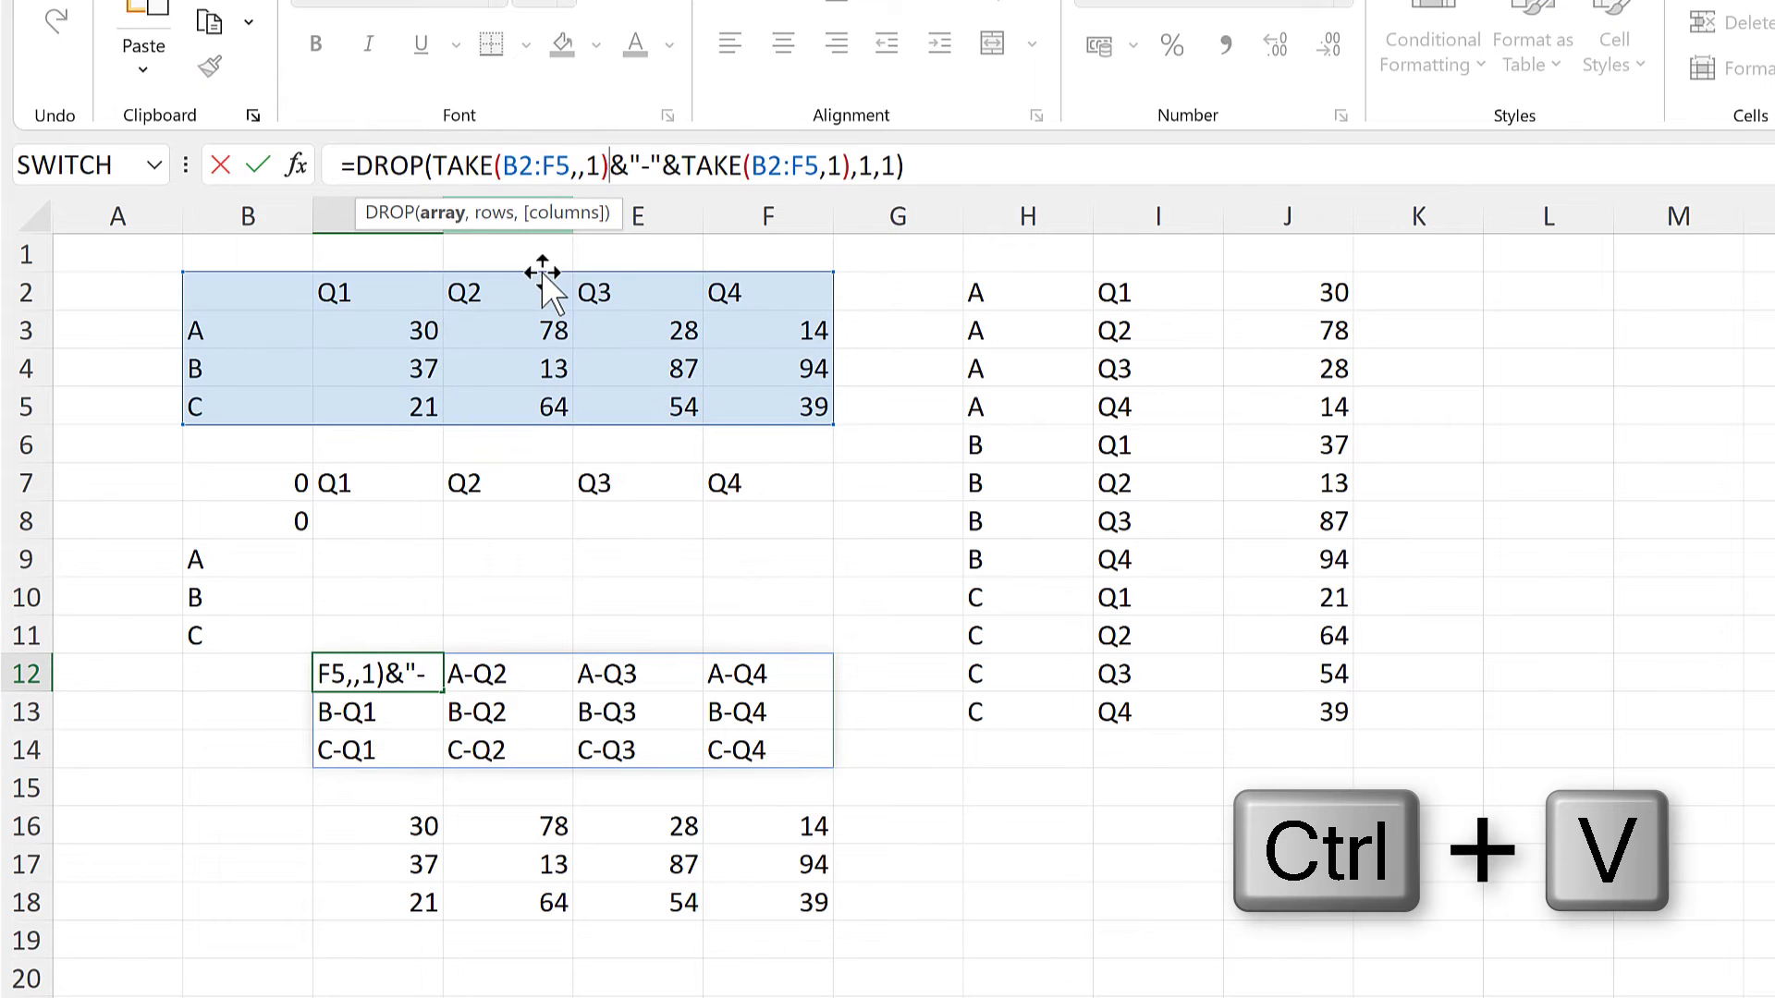
pyautogui.press('Return')
# Replace B3:B5&"-"&C2:F2 in the H2 formula with C12's DROP(TAKE(B2:F5,,1)&"-"&TAKE(B2:F5,1),1,1)
pyautogui.click(404, 672)
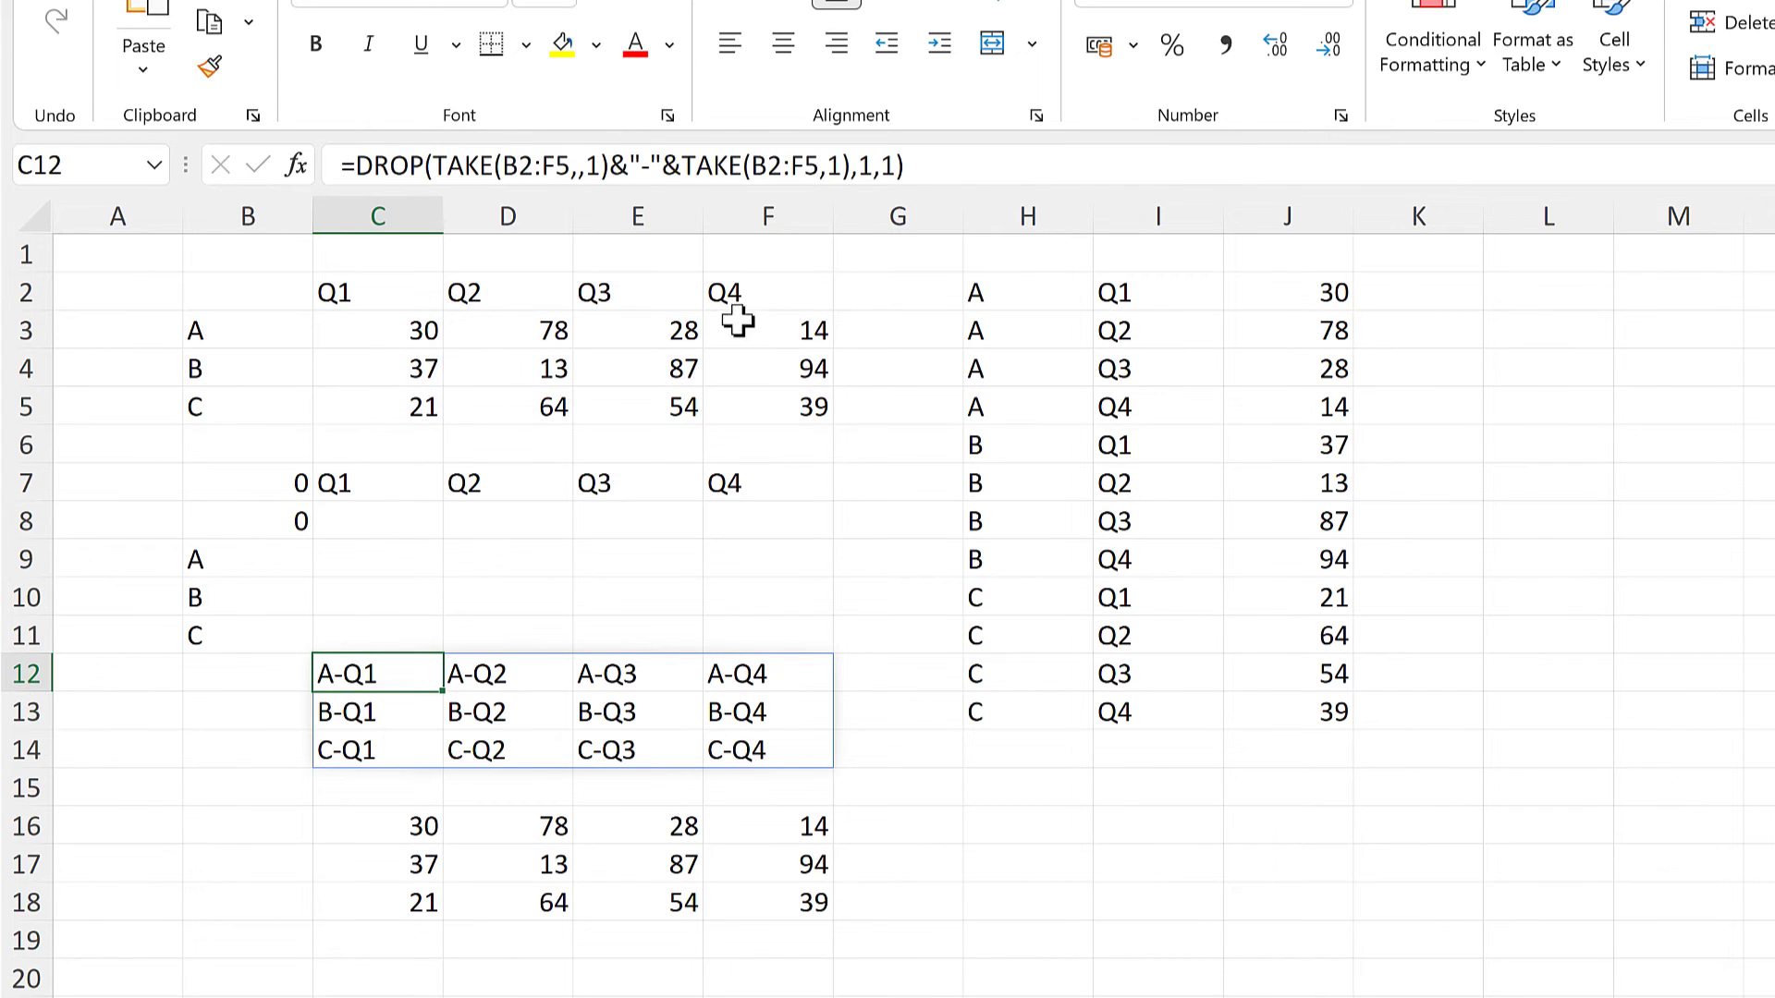
pyautogui.moveTo(906, 166); pyautogui.dragTo(354, 176)
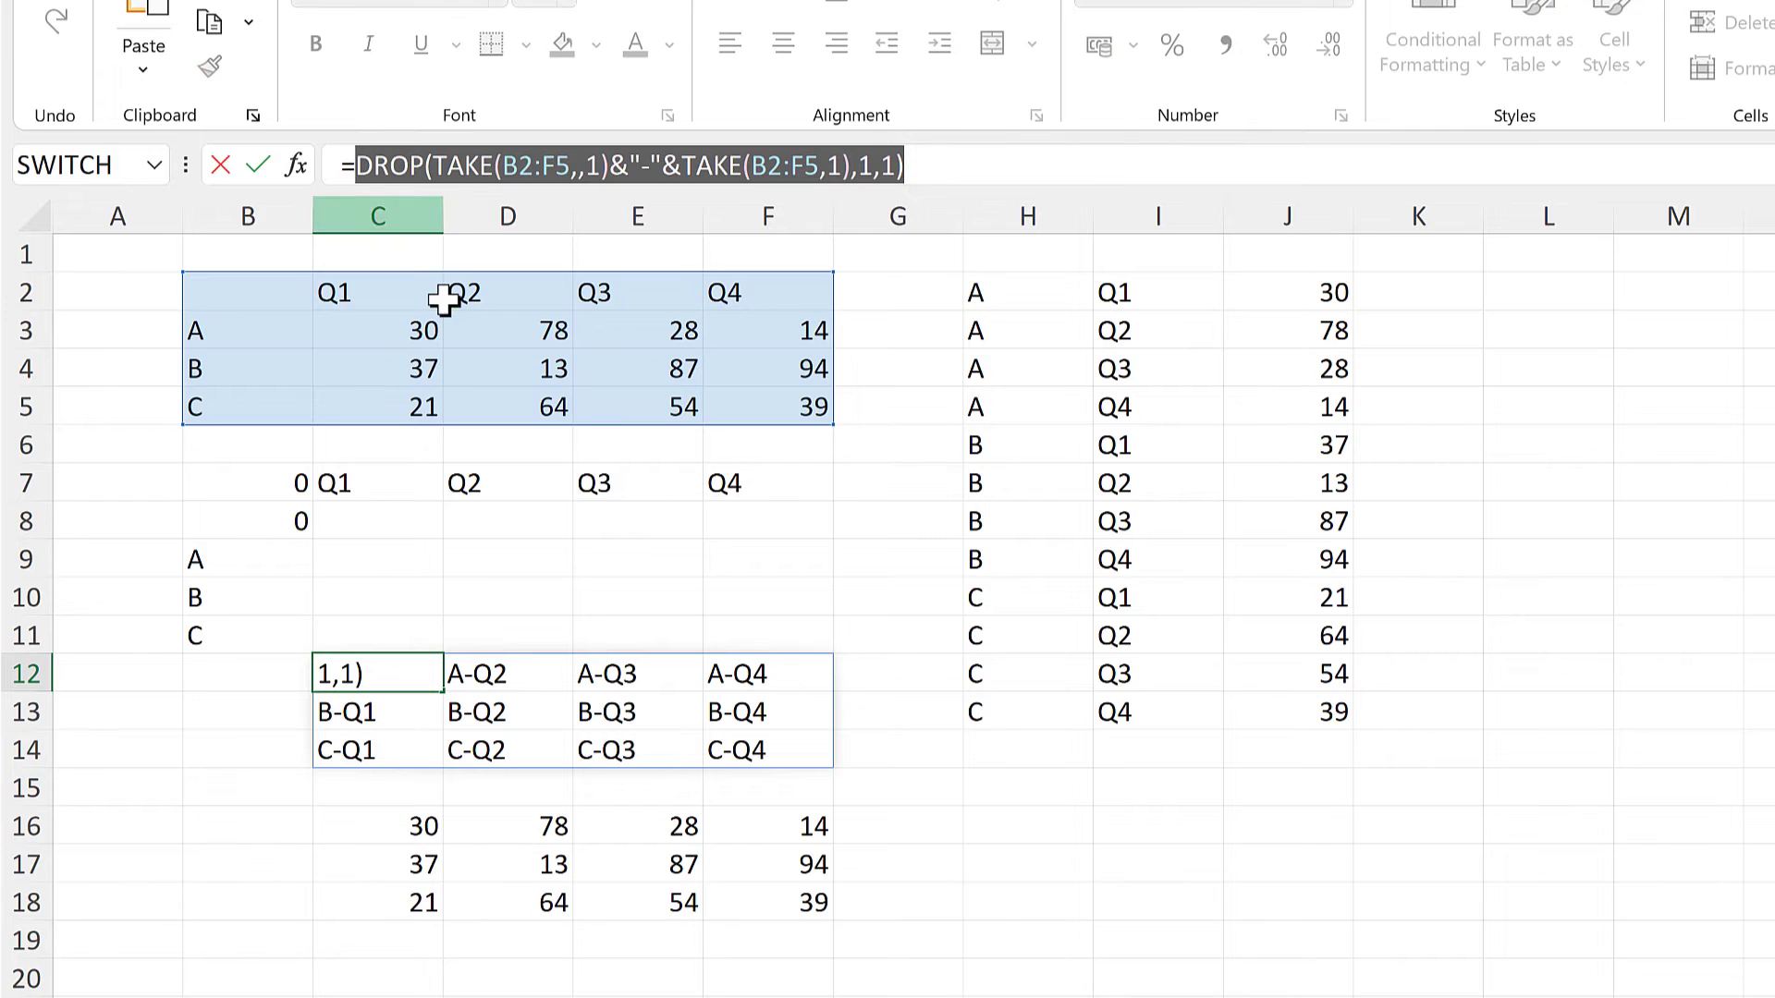
pyautogui.hotkey('ctrl', 'c')
pyautogui.press('Escape')
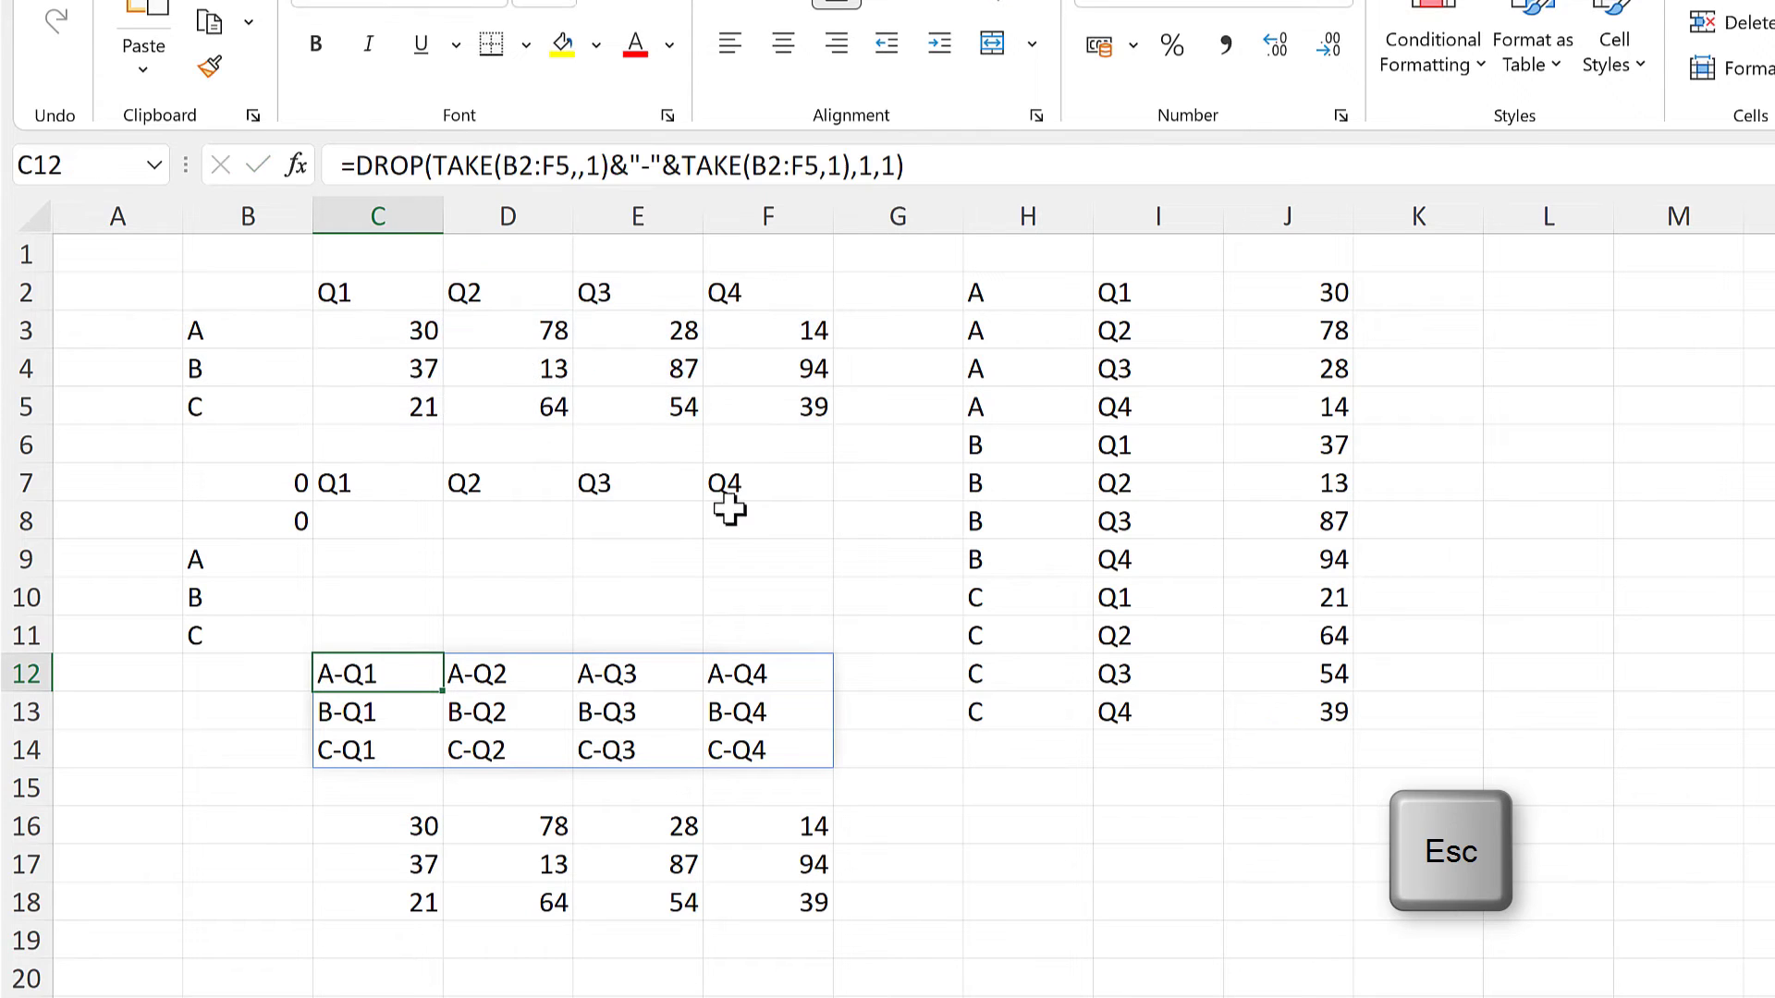
pyautogui.click(1010, 291)
pyautogui.click(775, 167)
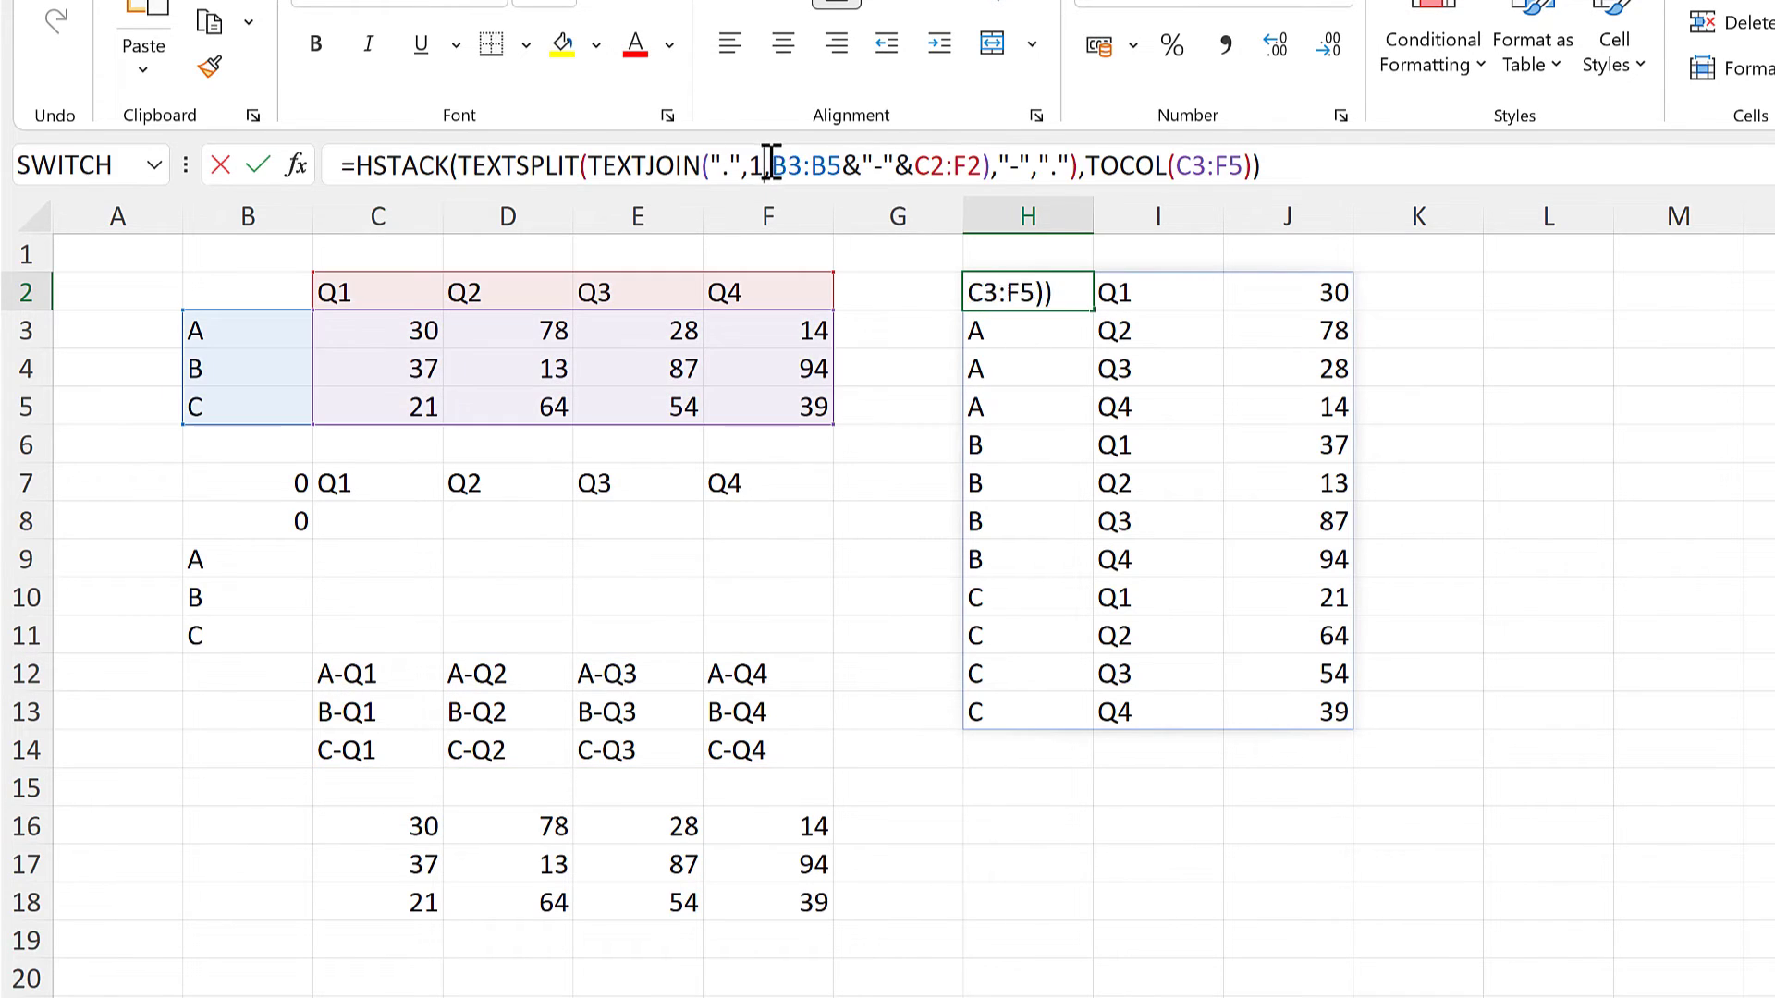
pyautogui.moveTo(775, 166); pyautogui.dragTo(980, 153)
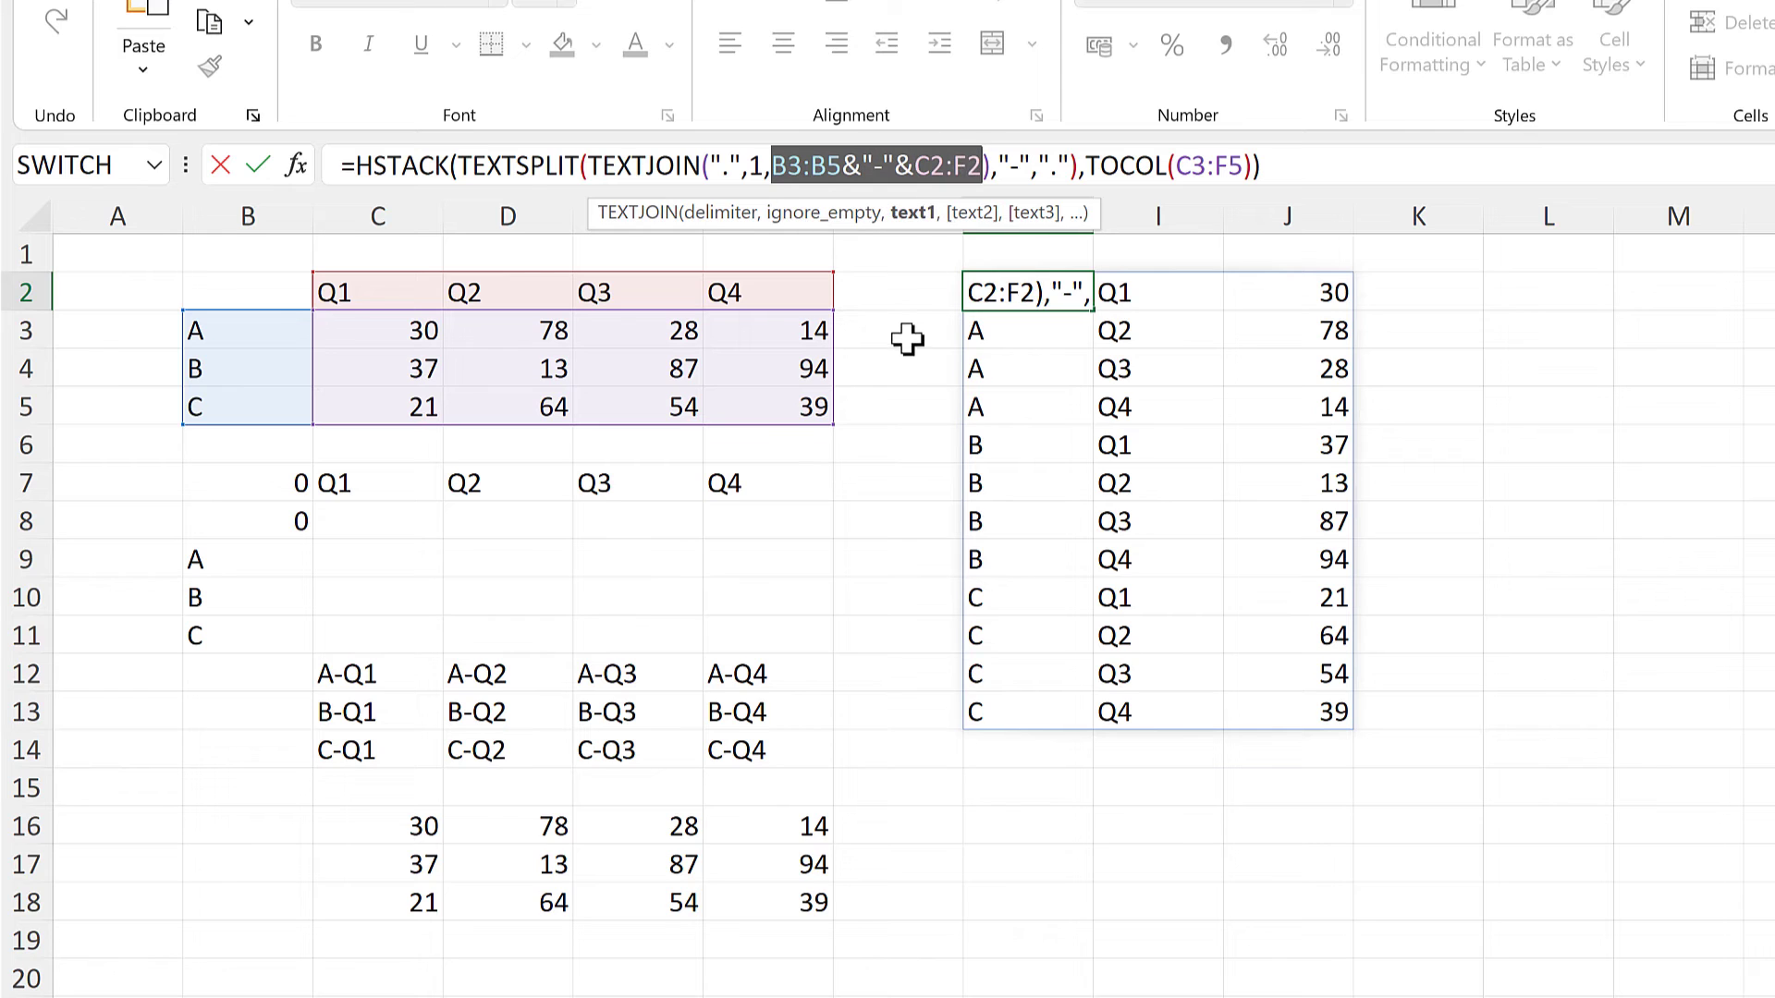
pyautogui.hotkey('ctrl', 'v')
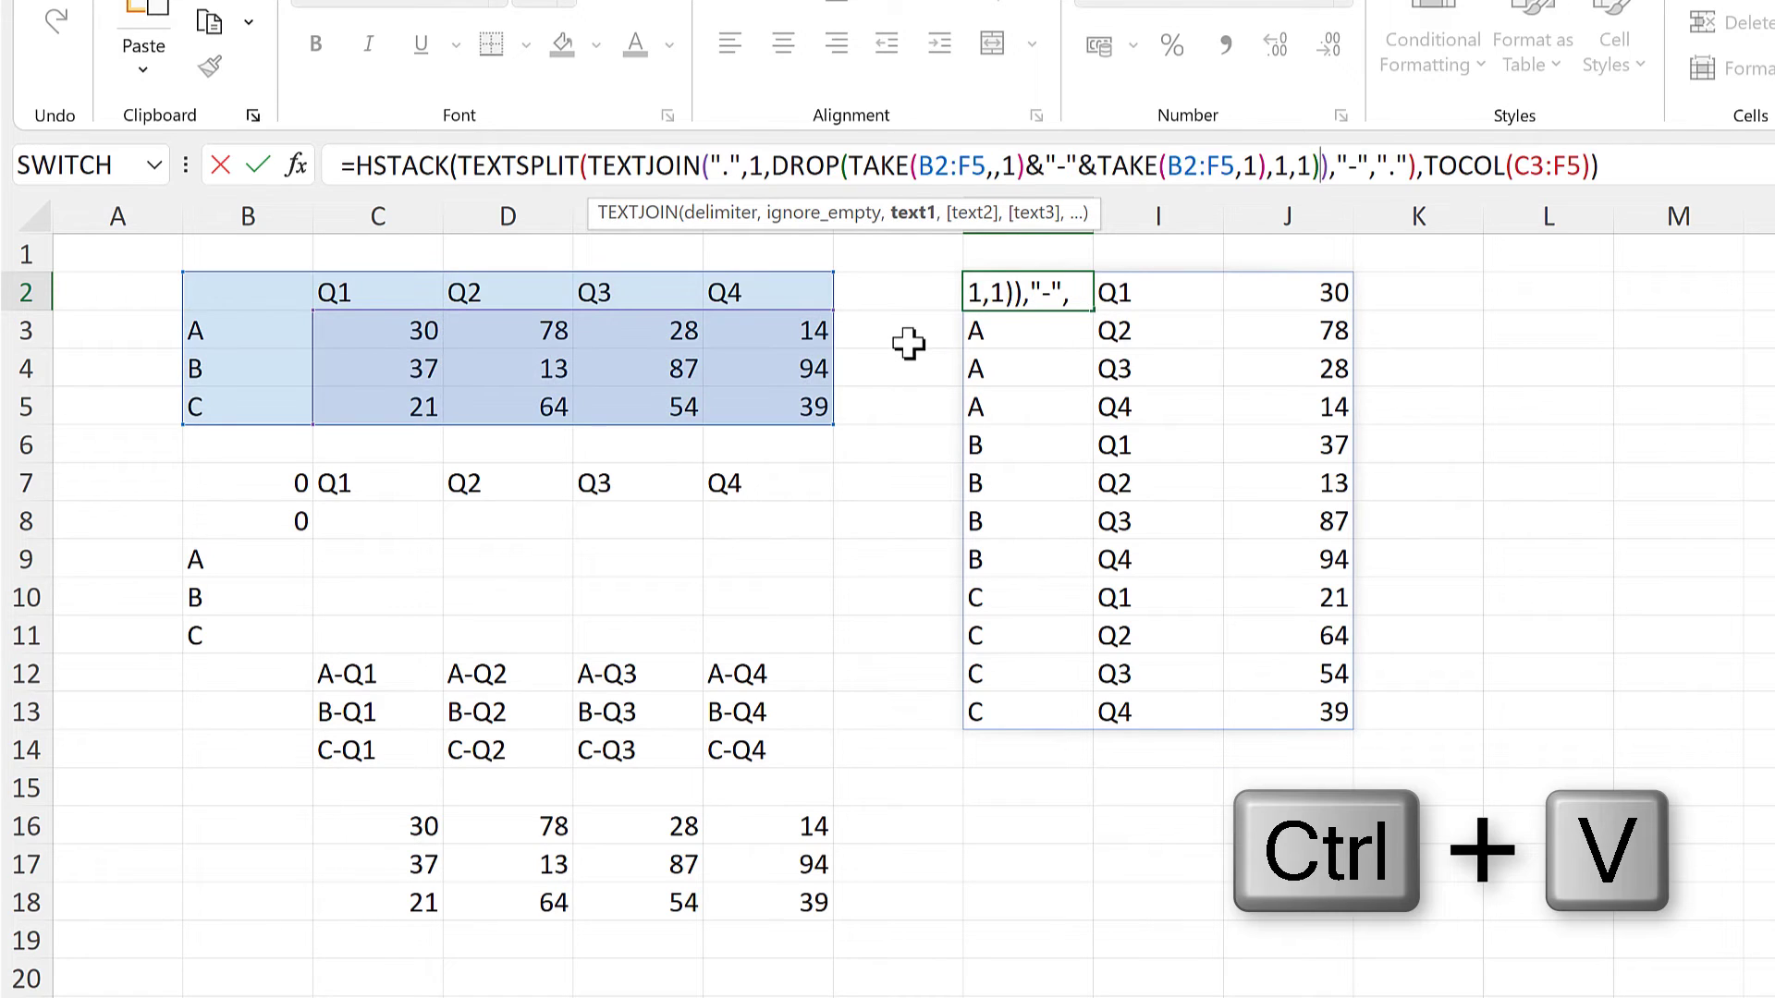
pyautogui.press('Return')
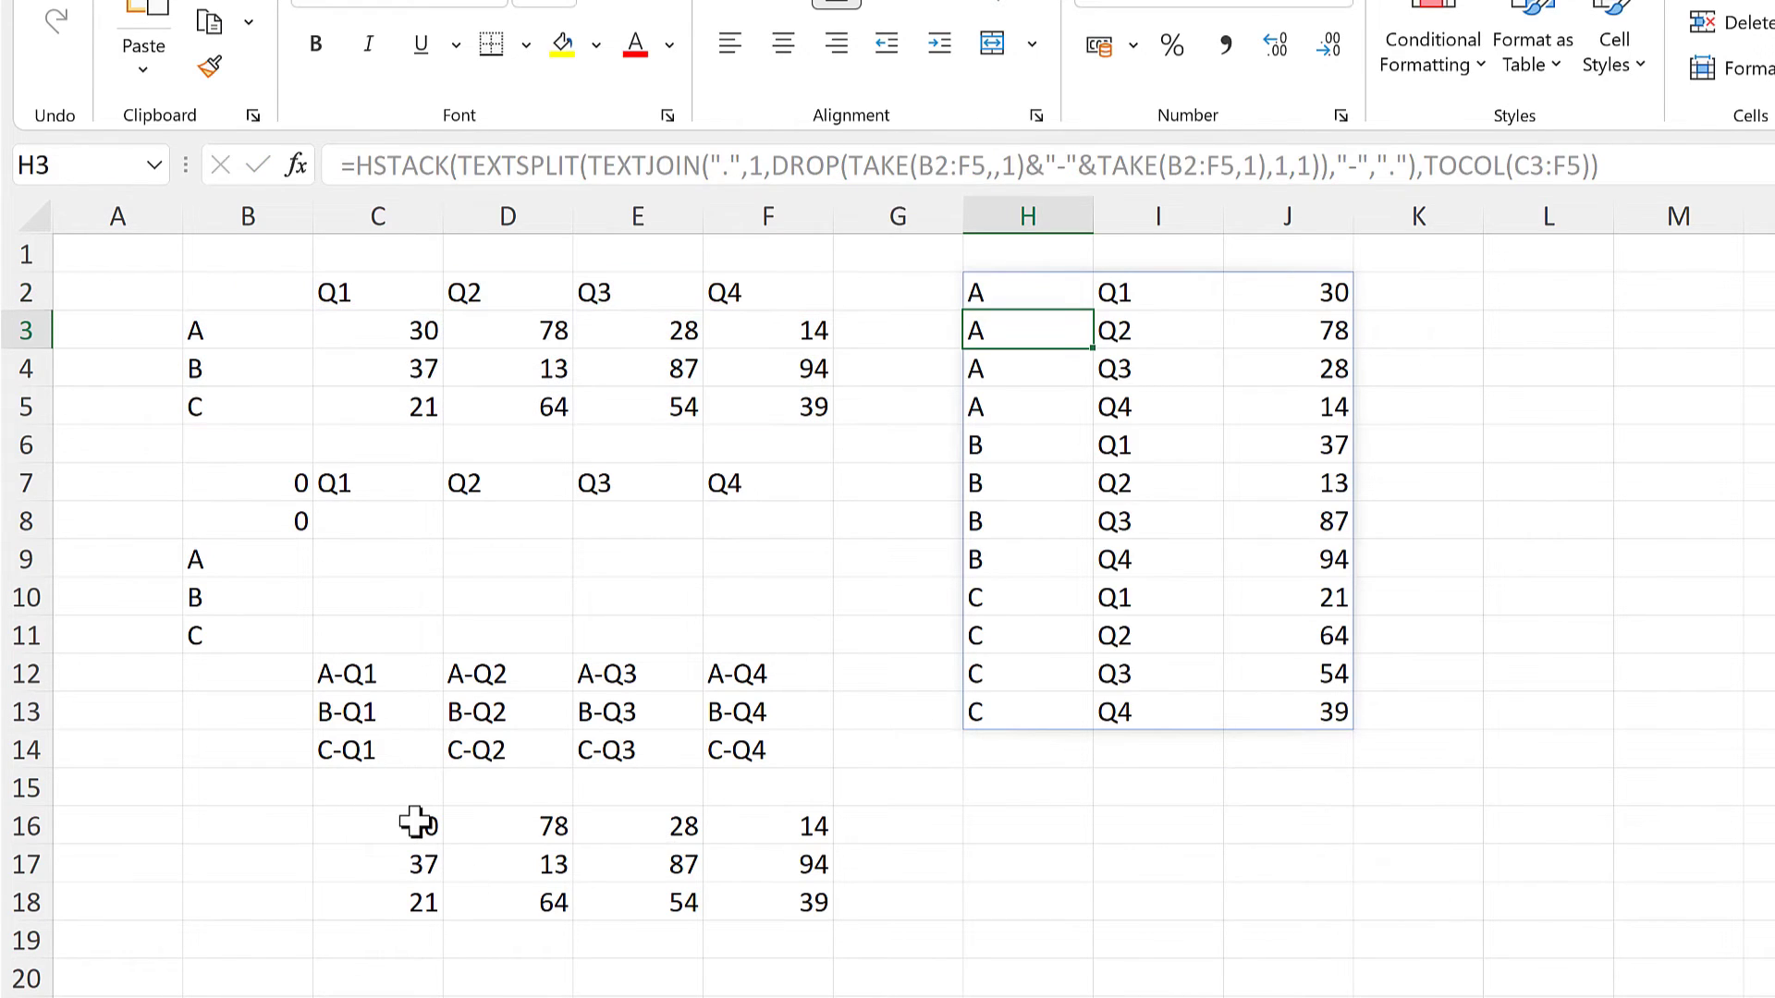
# Replace C3:F5 inside TOCOL in the H2 formula with DROP(B2:F5,1,1) from C16
pyautogui.click(416, 823)
pyautogui.moveTo(555, 165); pyautogui.dragTo(357, 164)
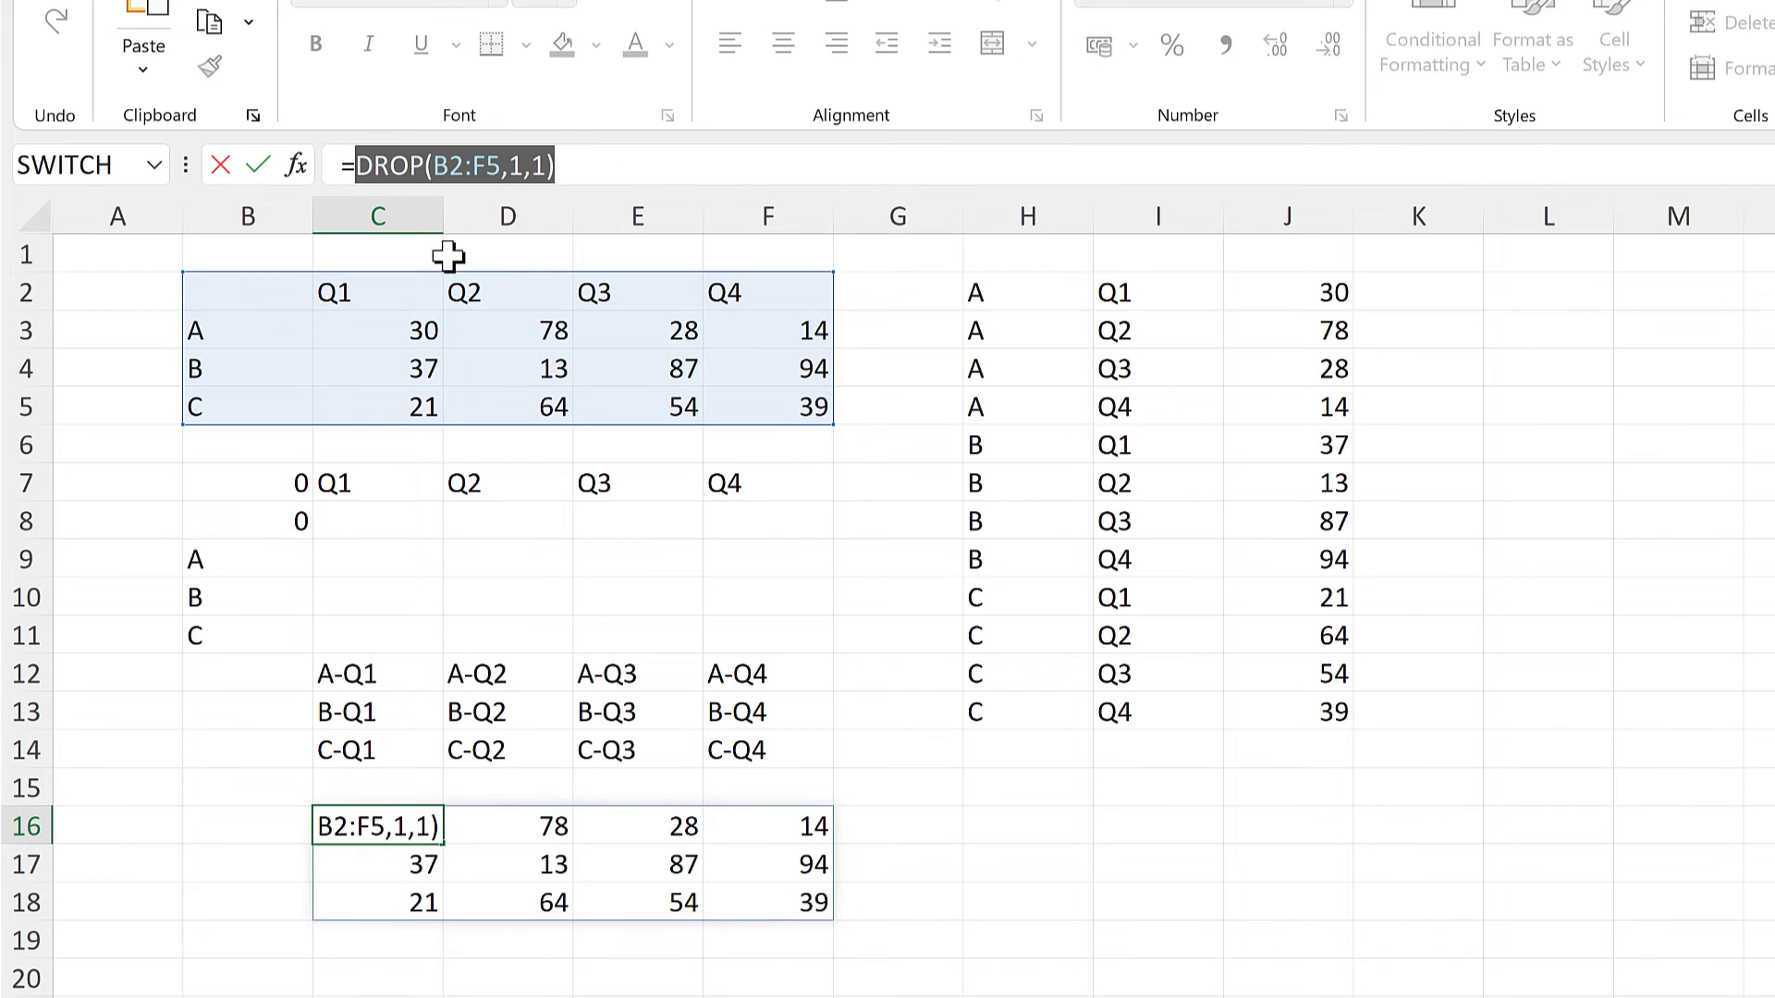
pyautogui.hotkey('ctrl', 'c')
pyautogui.press('Escape')
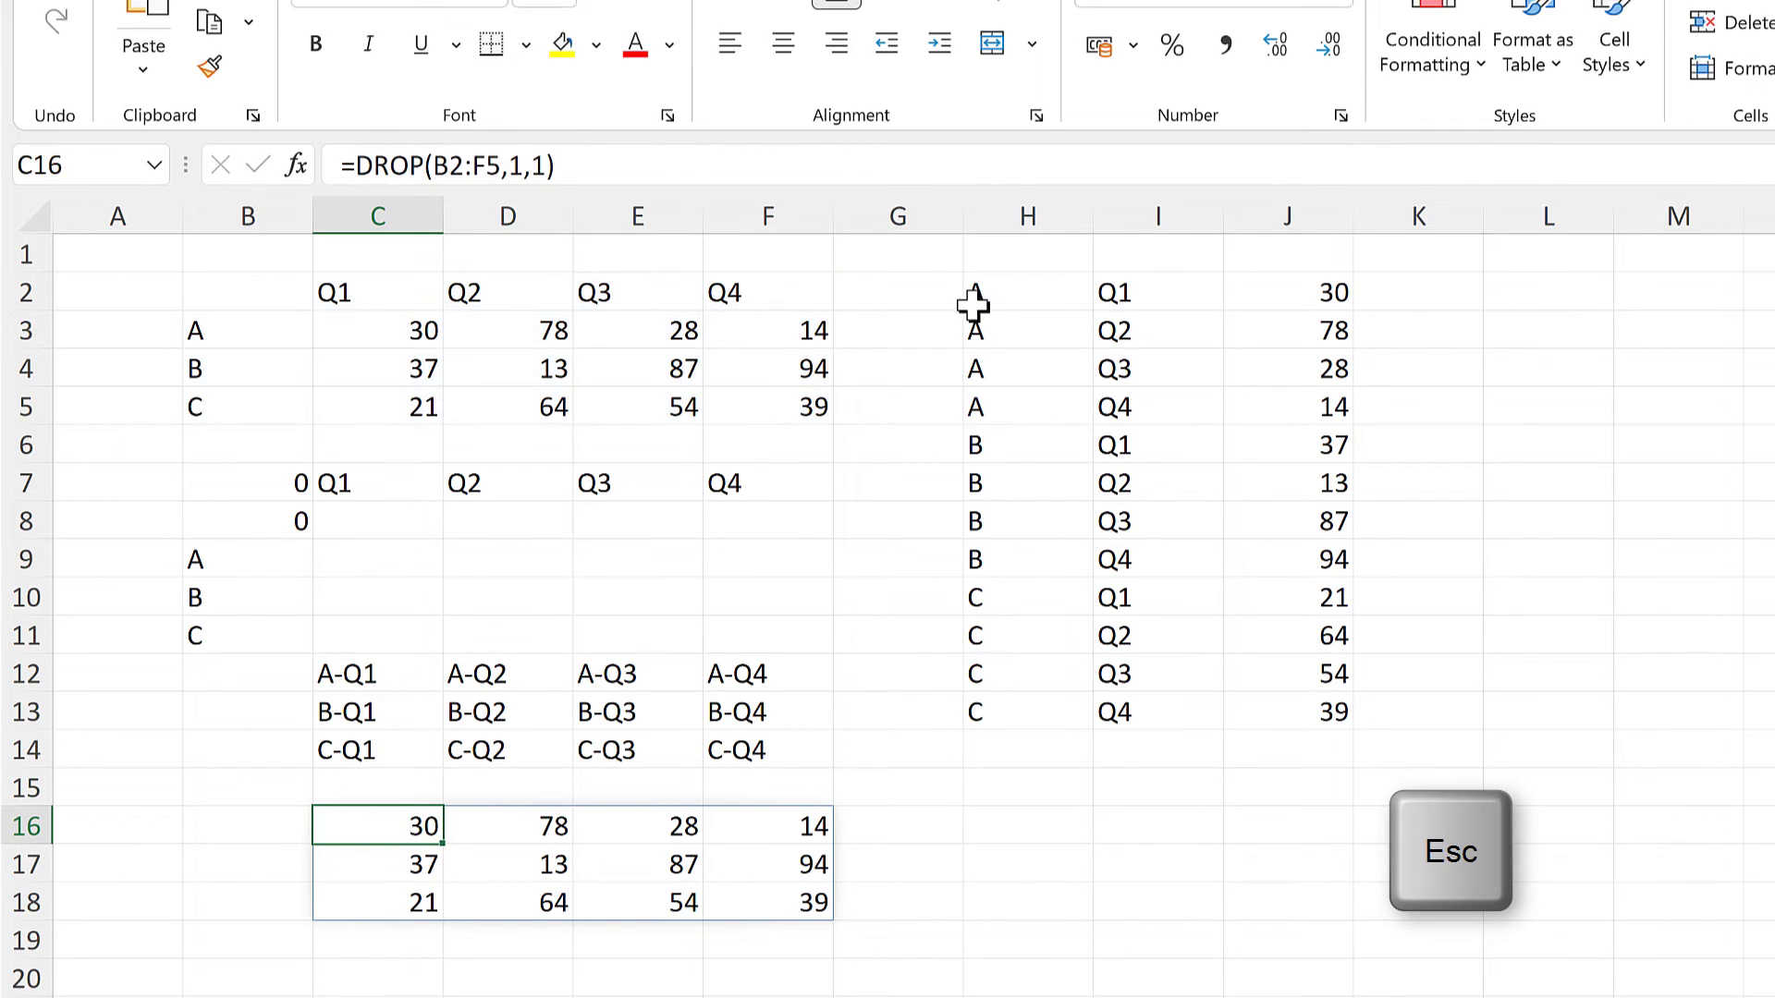
pyautogui.click(973, 300)
pyautogui.moveTo(1513, 164); pyautogui.dragTo(1584, 164)
pyautogui.hotkey('ctrl', 'v')
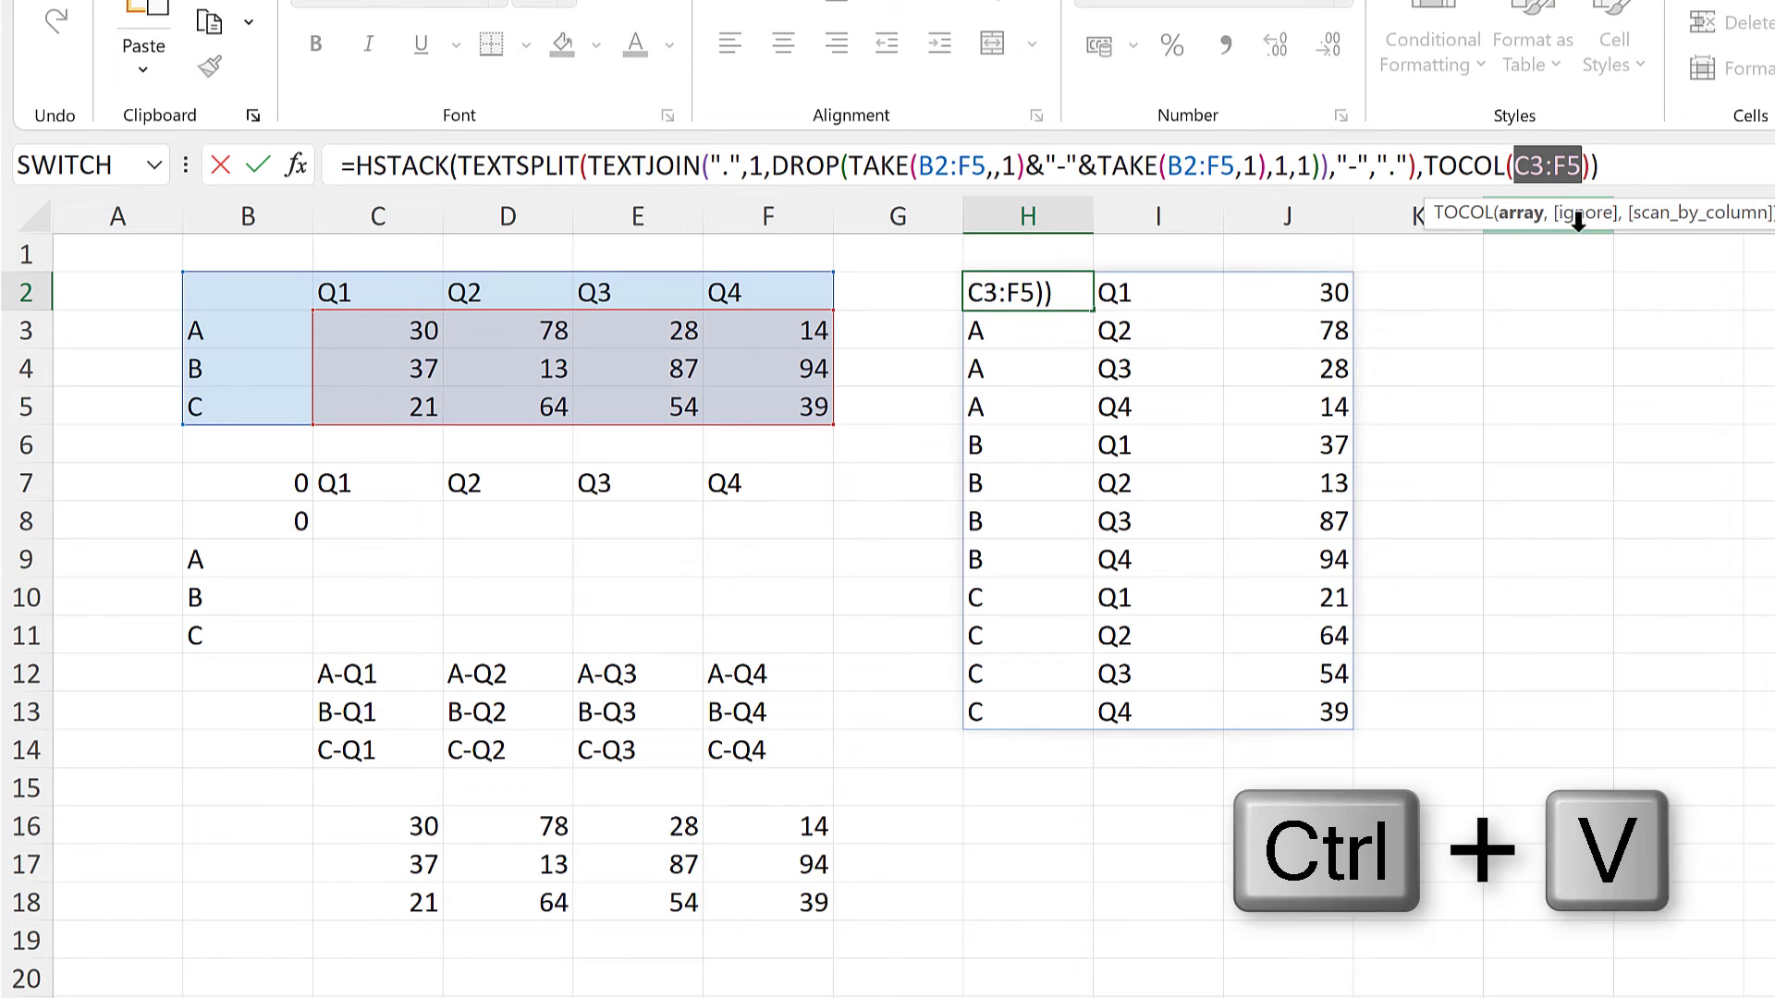
pyautogui.press('Return')
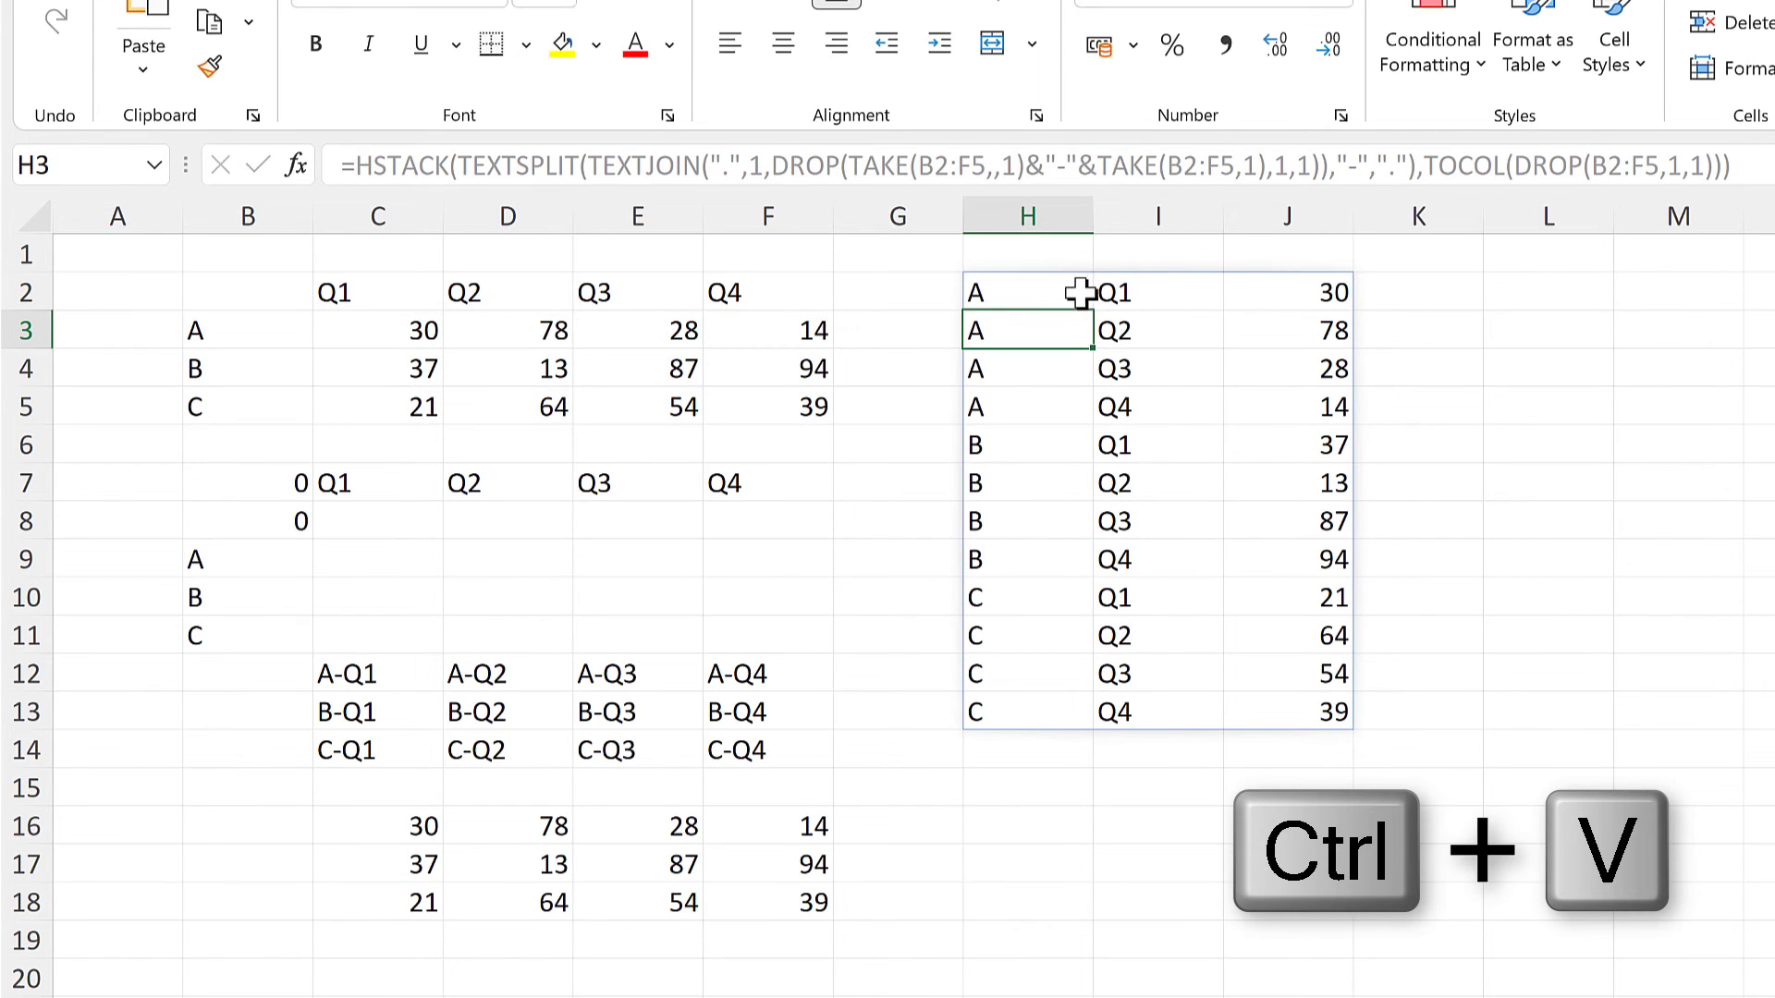
# Wrap the HSTACK formula in H2 in a LAMBDA function with a parameter named array
pyautogui.click(1068, 289)
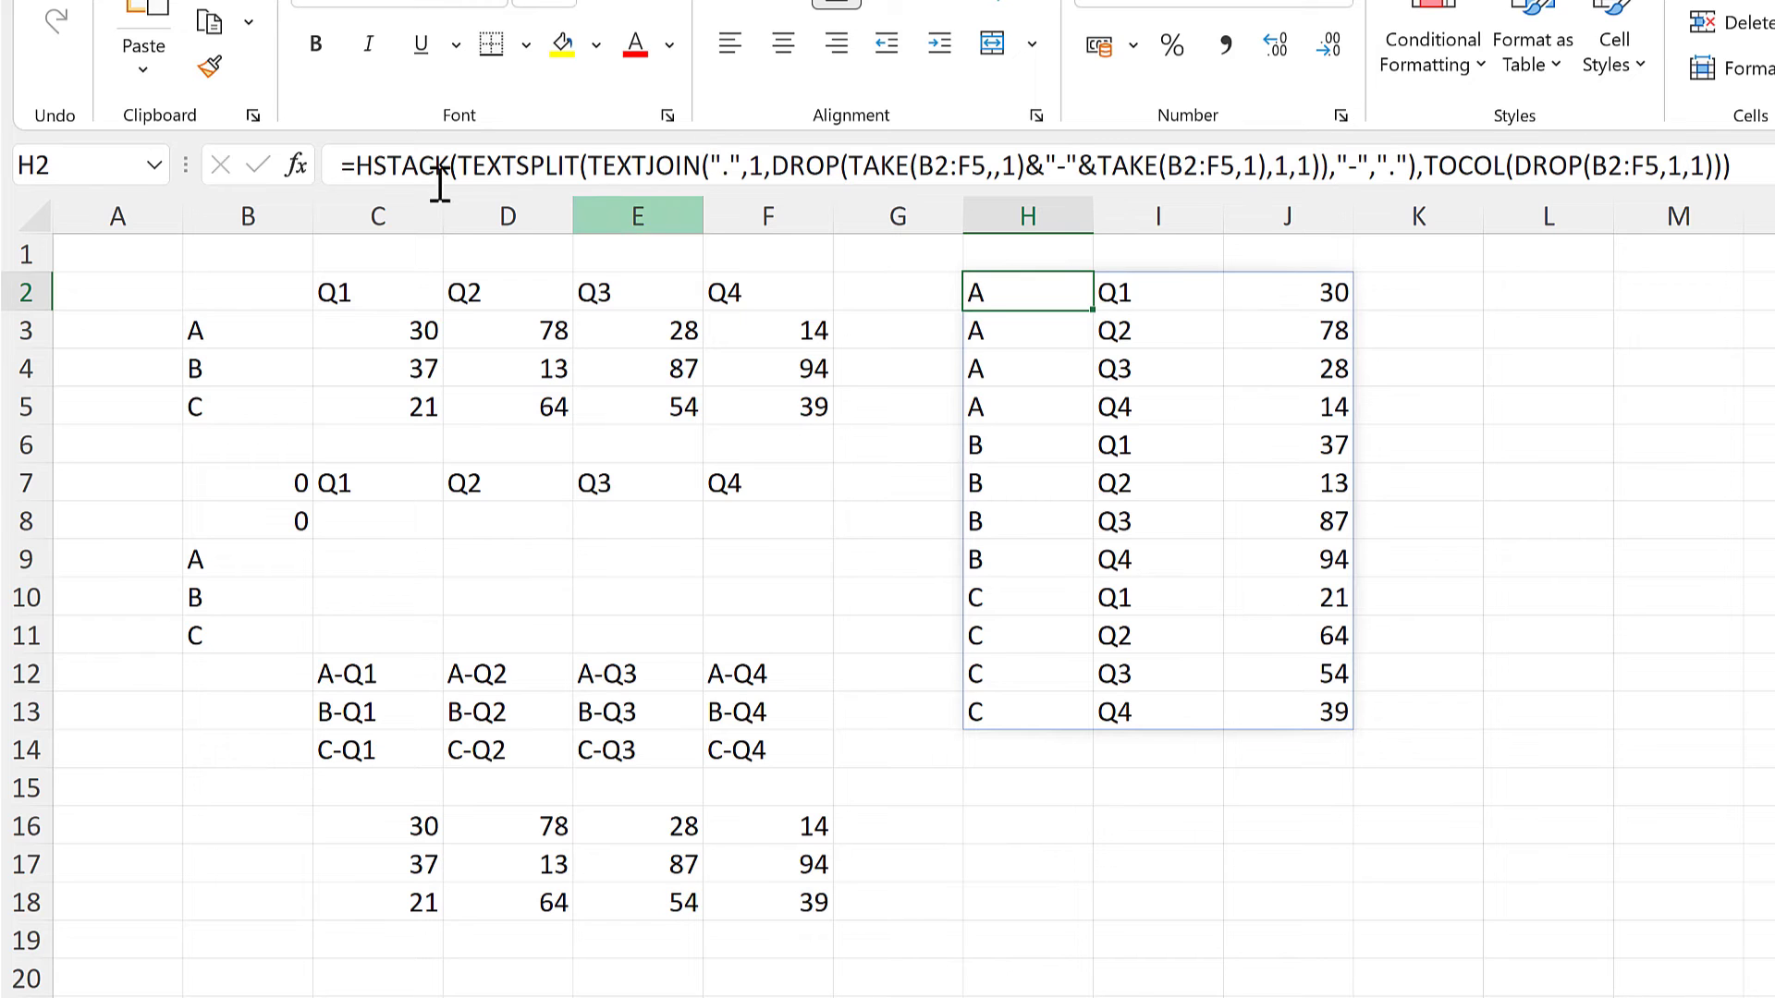
pyautogui.click(367, 167)
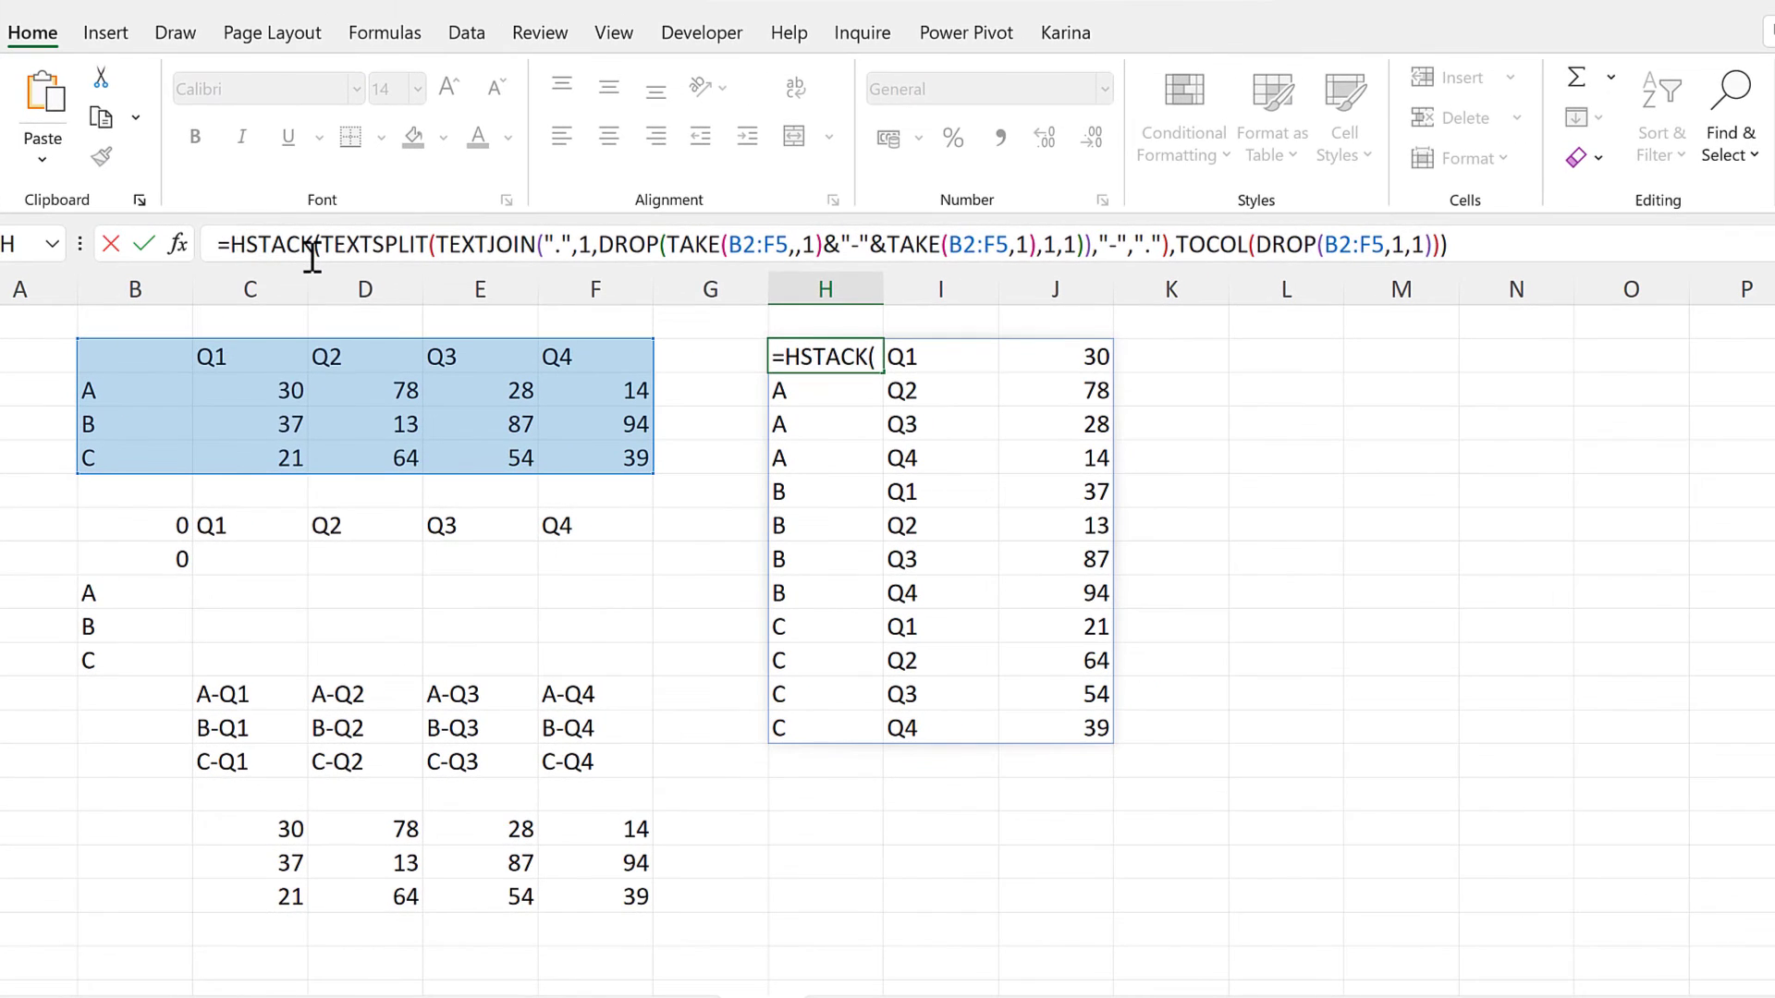
pyautogui.write('lambda(')
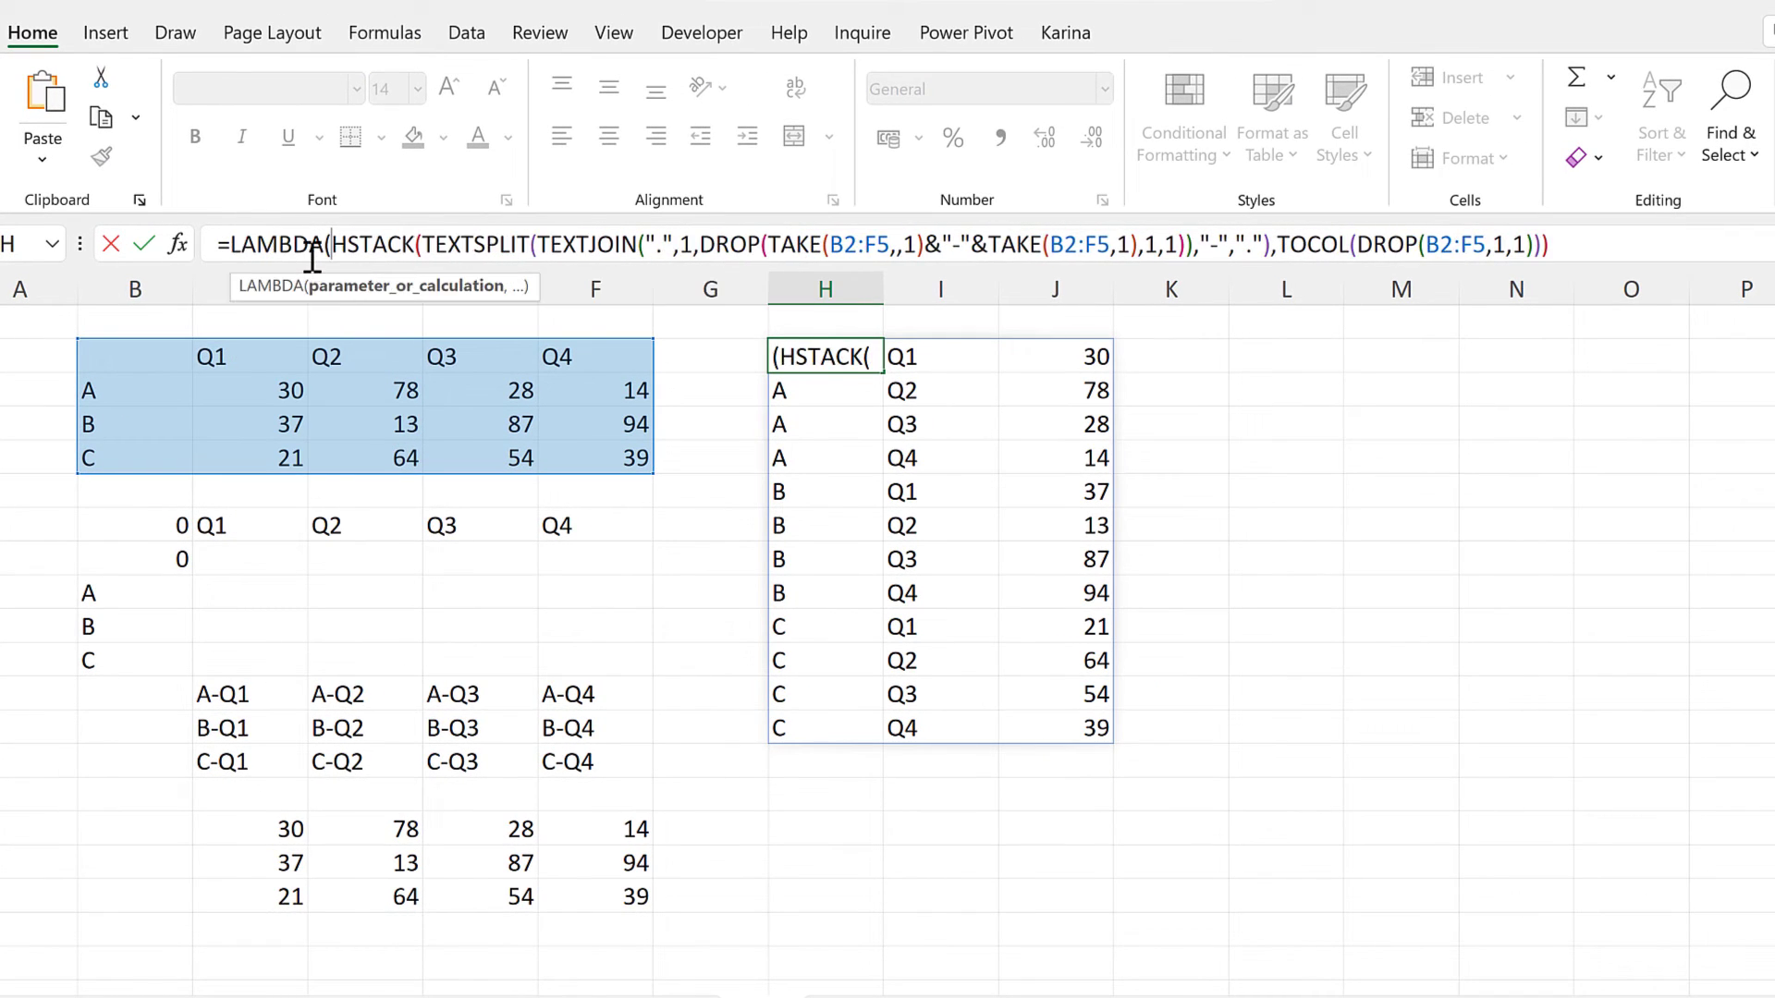
pyautogui.write('array')
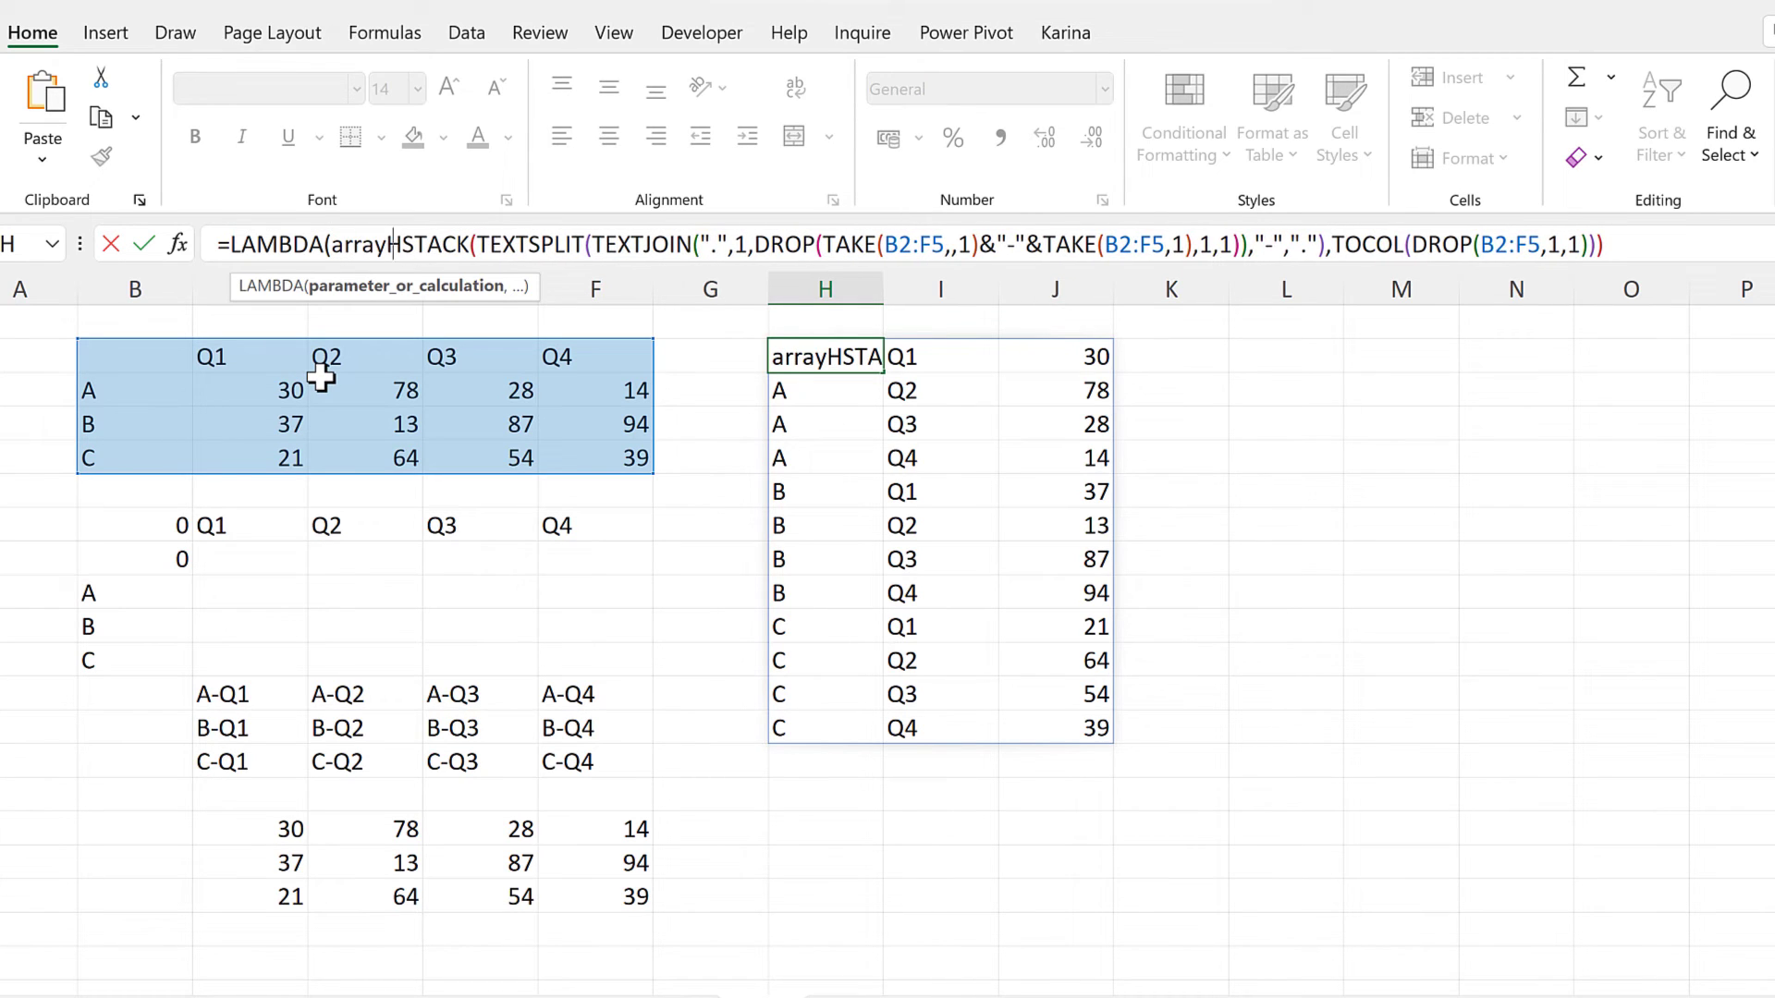
pyautogui.write(',')
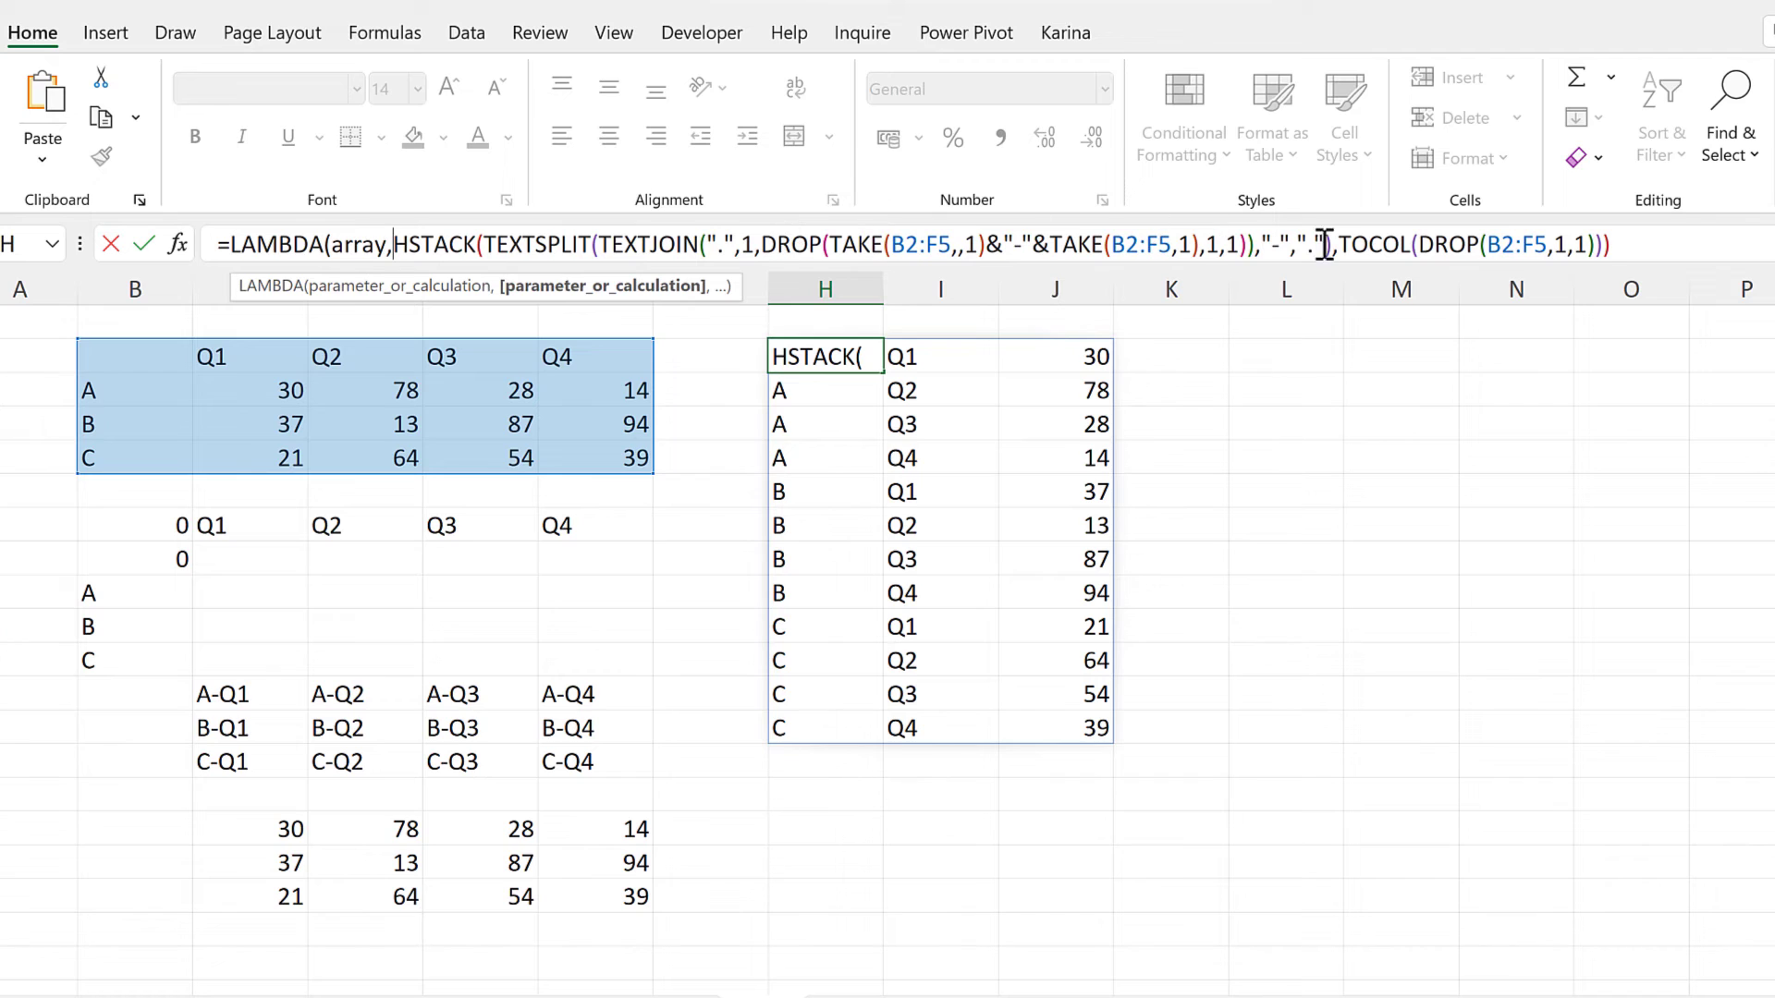
pyautogui.click(1624, 244)
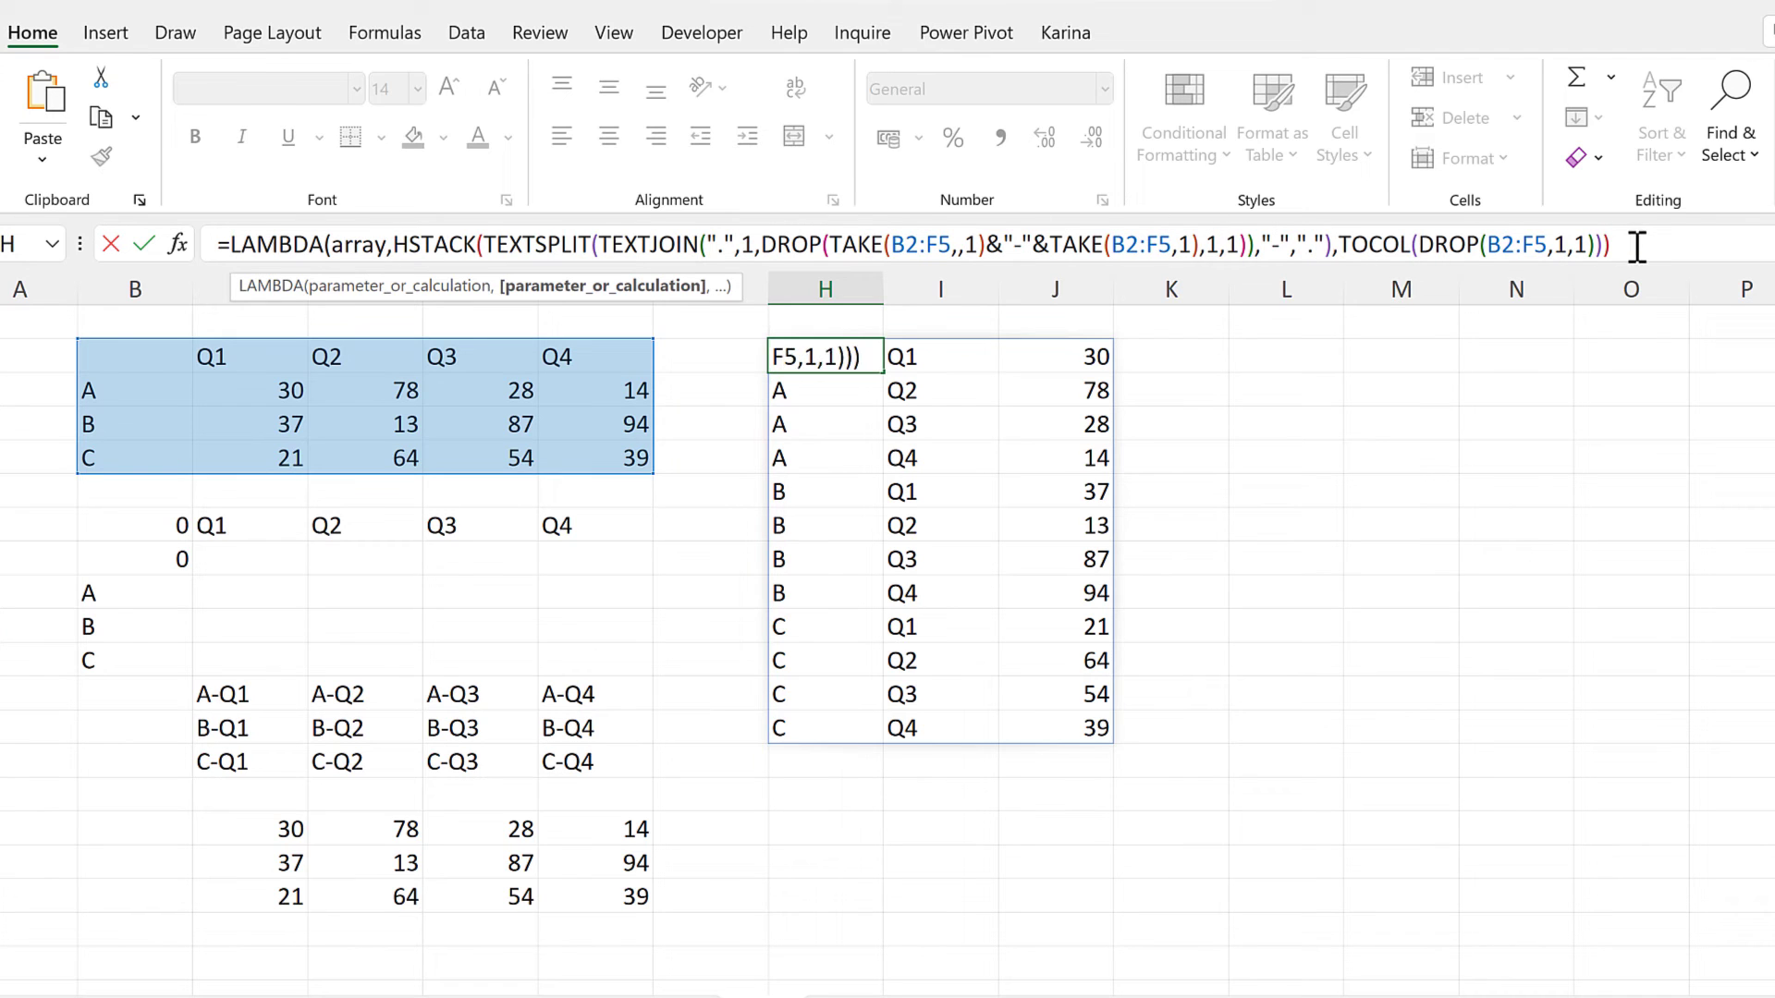
pyautogui.write(')')
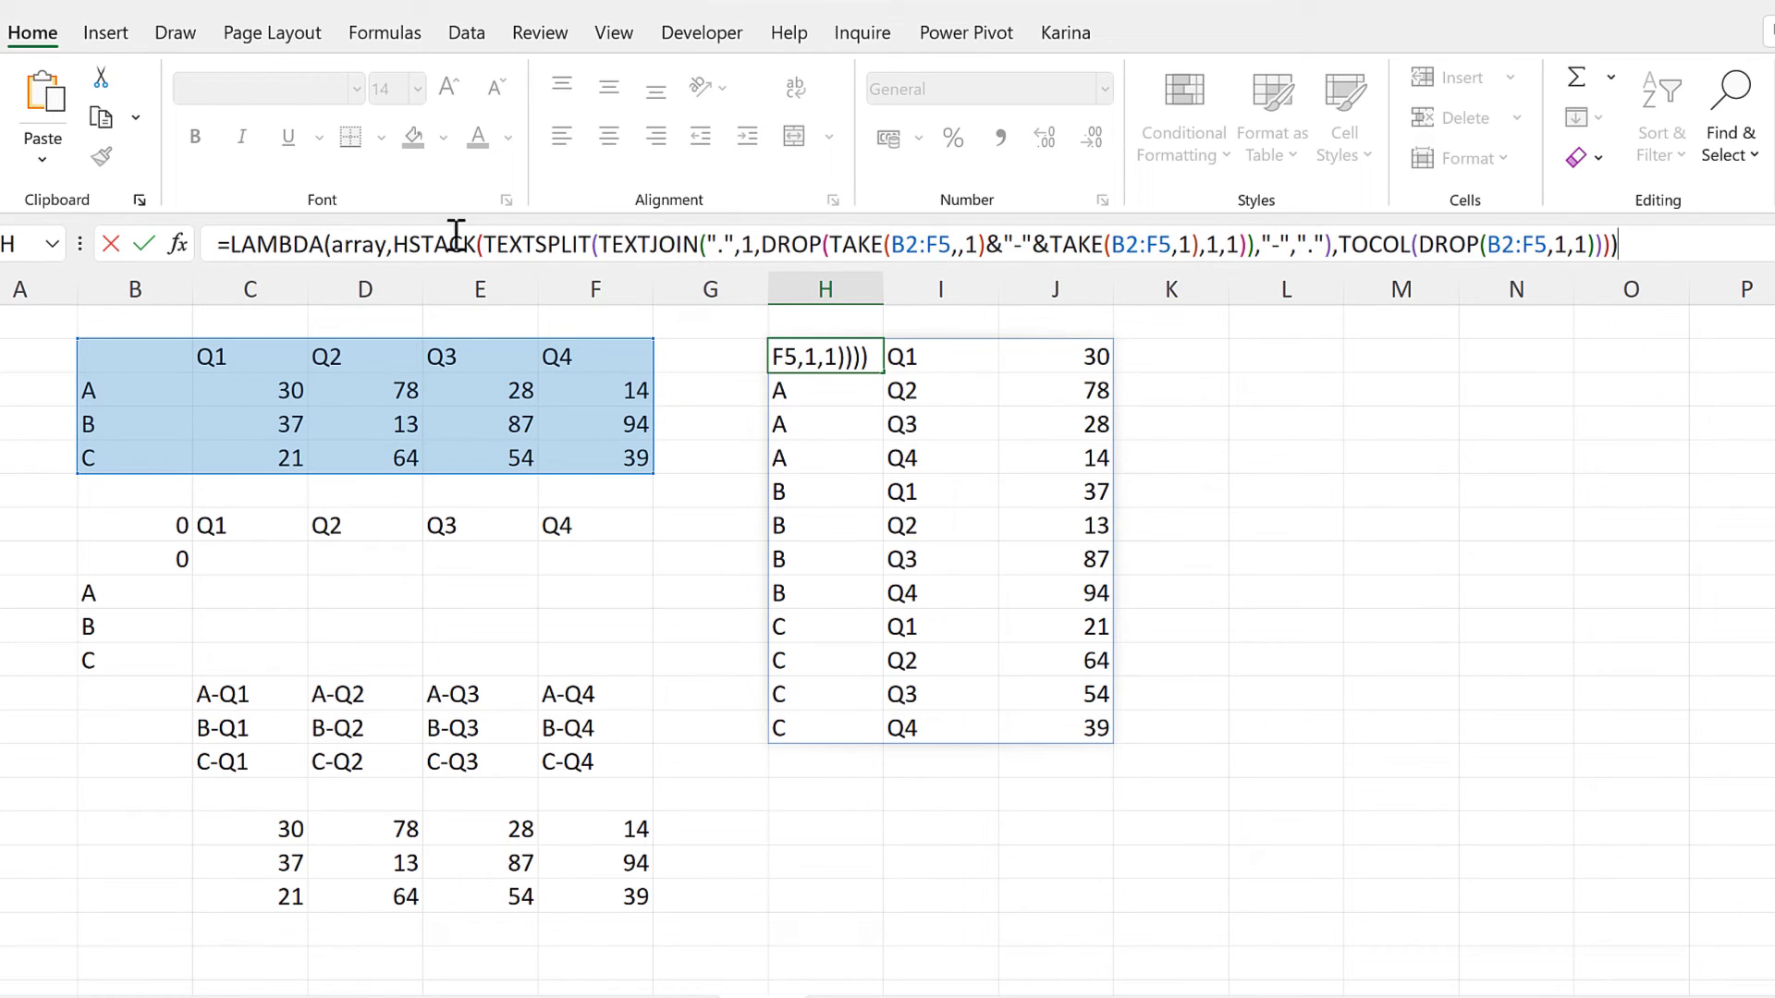
# Replace all three B2:F5 references inside the H2 LAMBDA with the array parameter
pyautogui.doubleClick(351, 244)
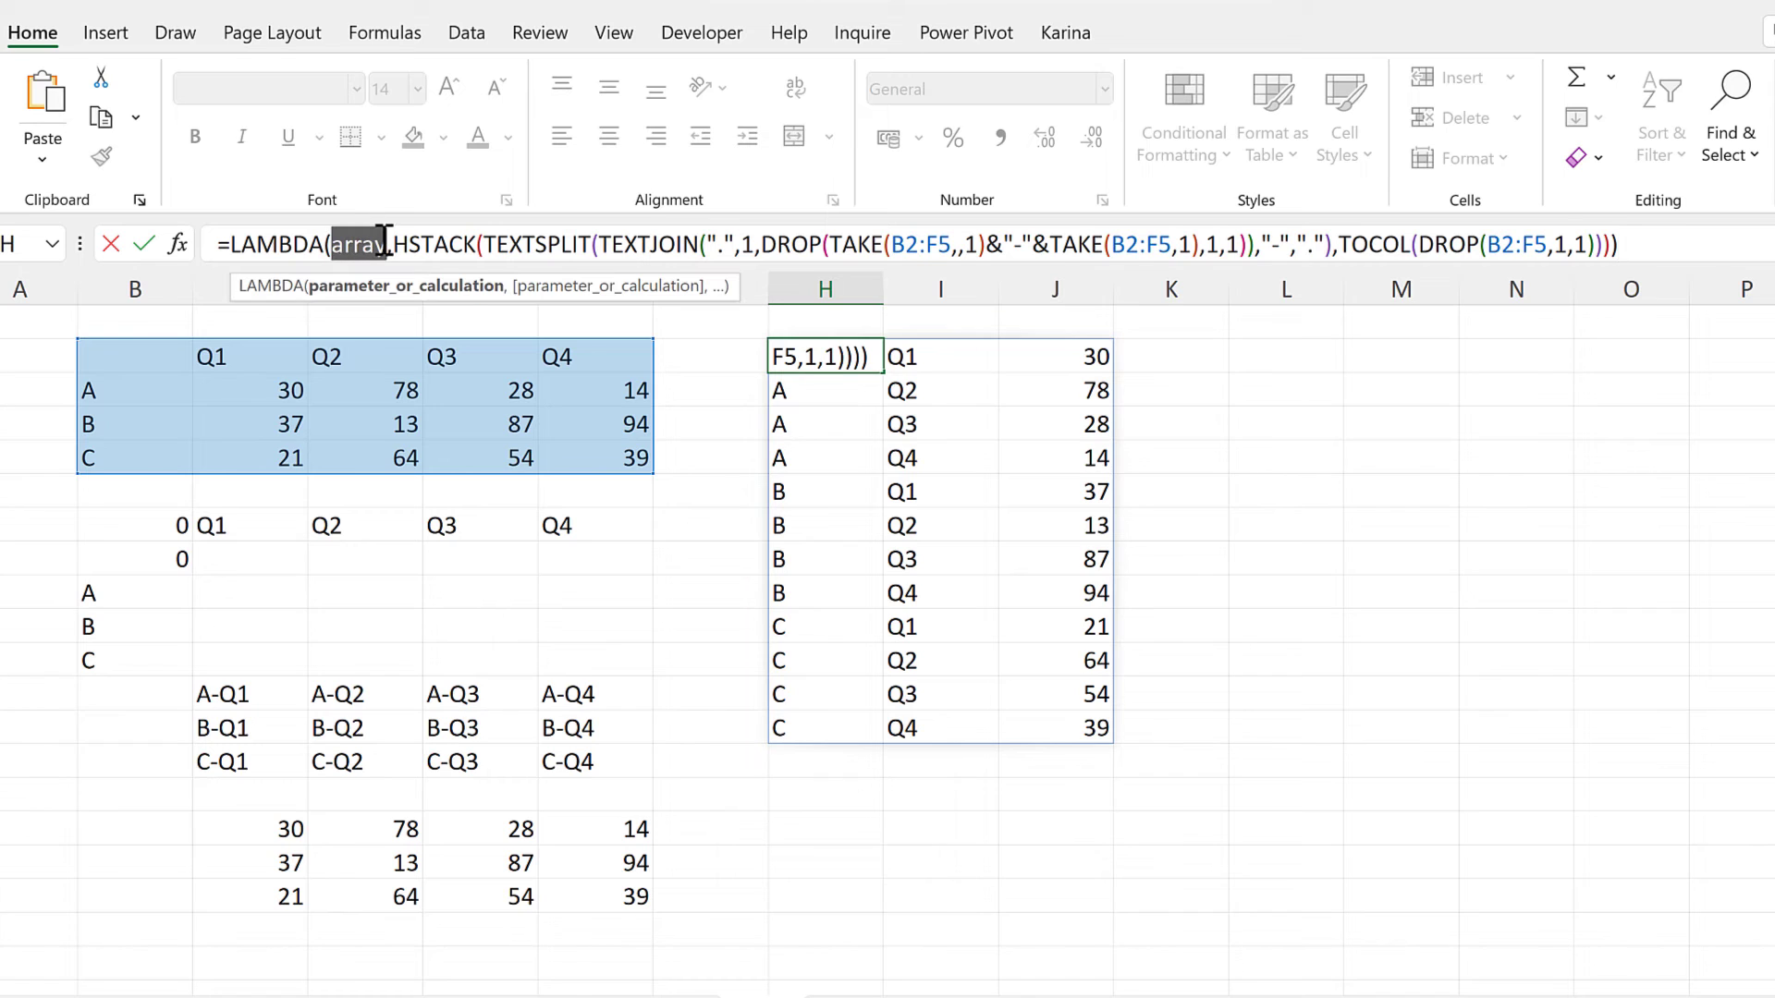
pyautogui.hotkey('ctrl', 'c')
pyautogui.click(479, 244)
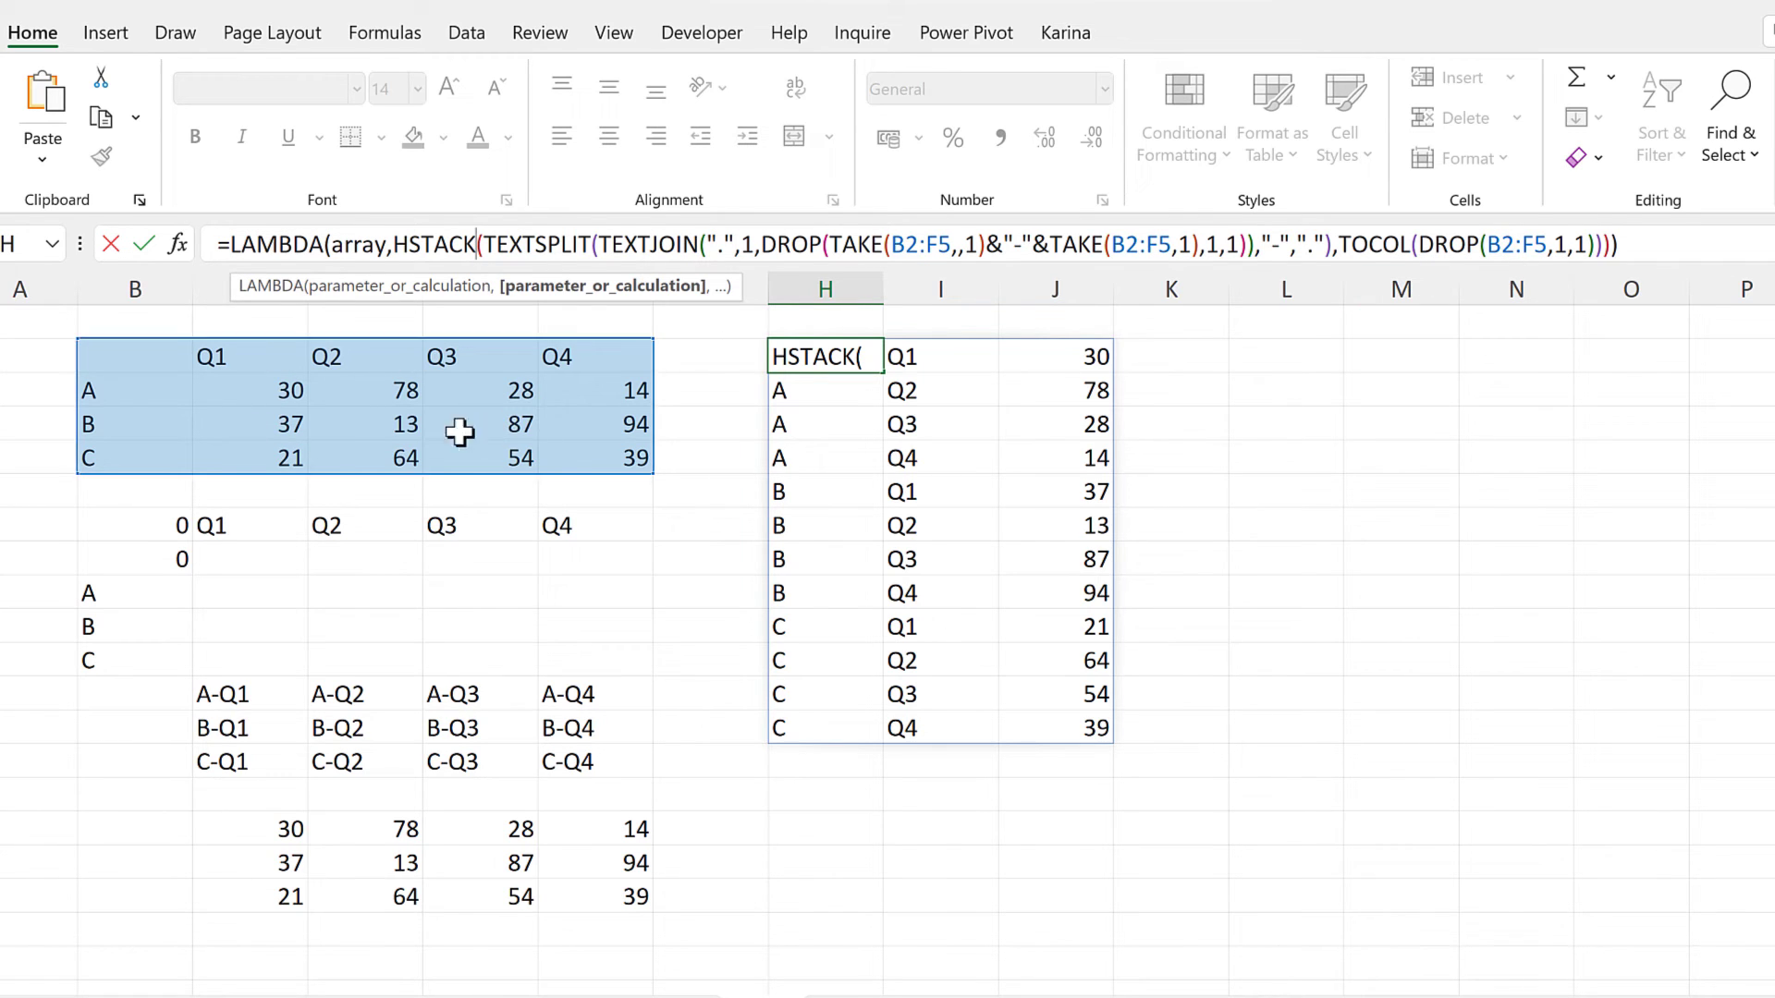
pyautogui.doubleClick(923, 248)
pyautogui.hotkey('ctrl', 'v')
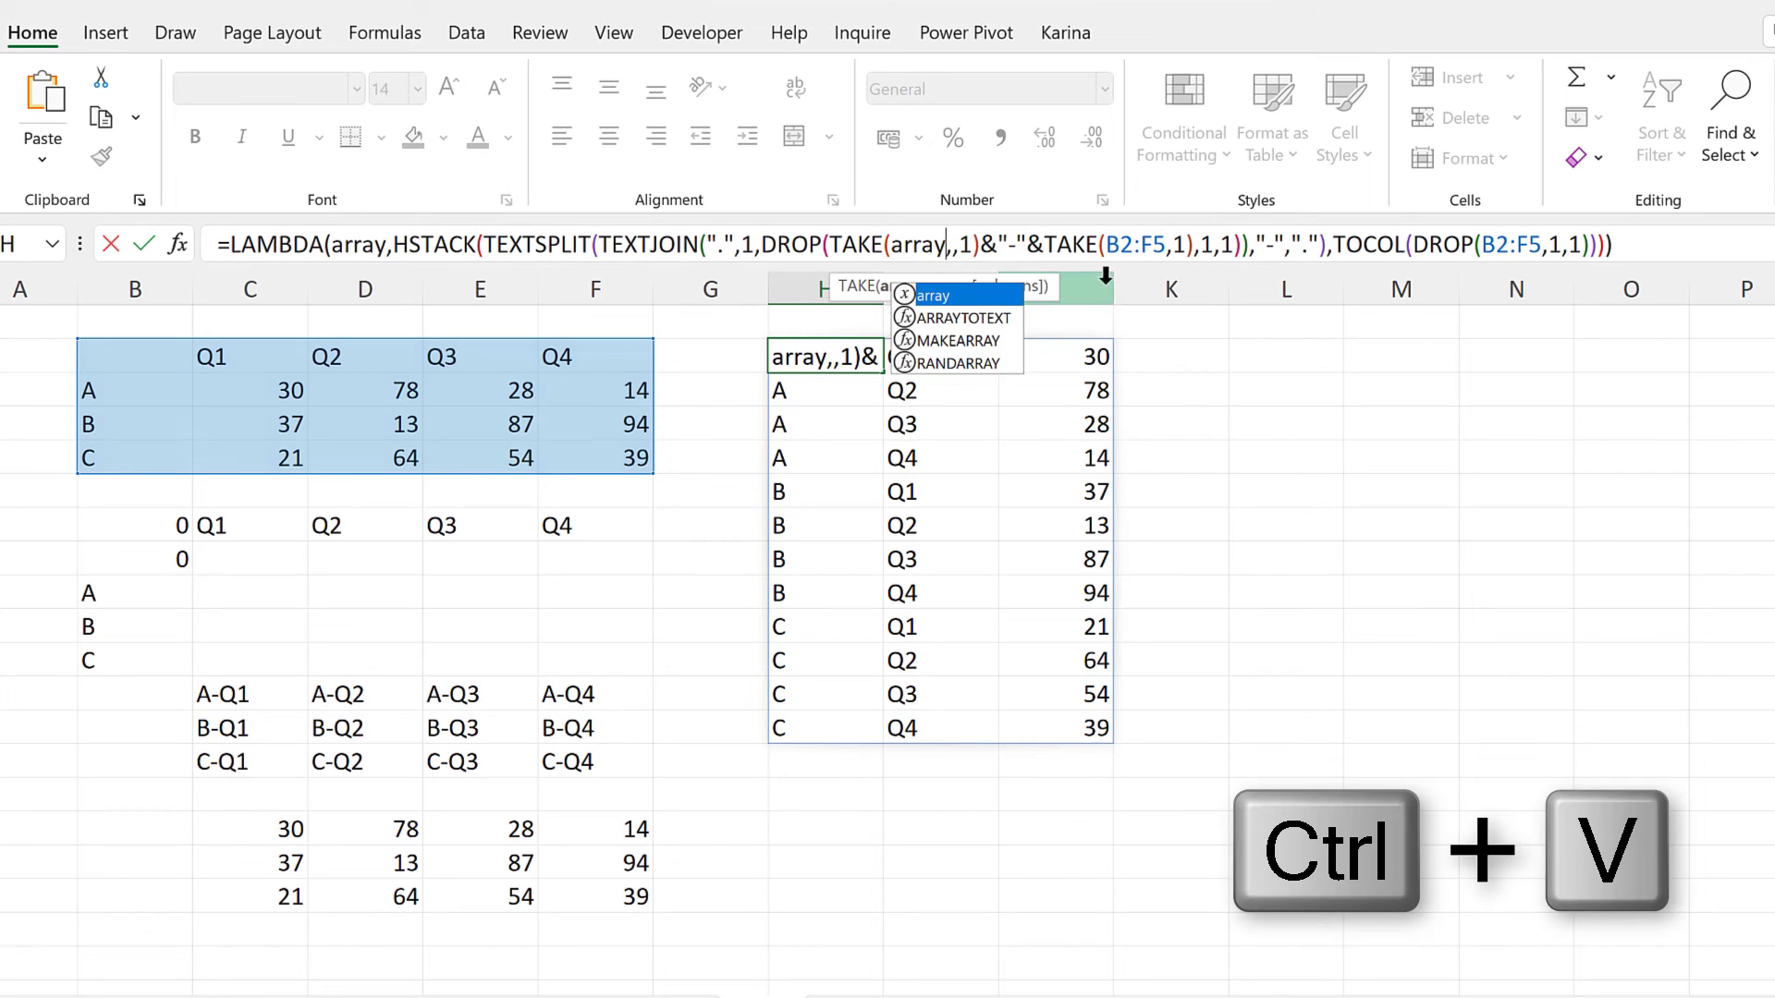
pyautogui.doubleClick(1146, 246)
pyautogui.hotkey('ctrl', 'v')
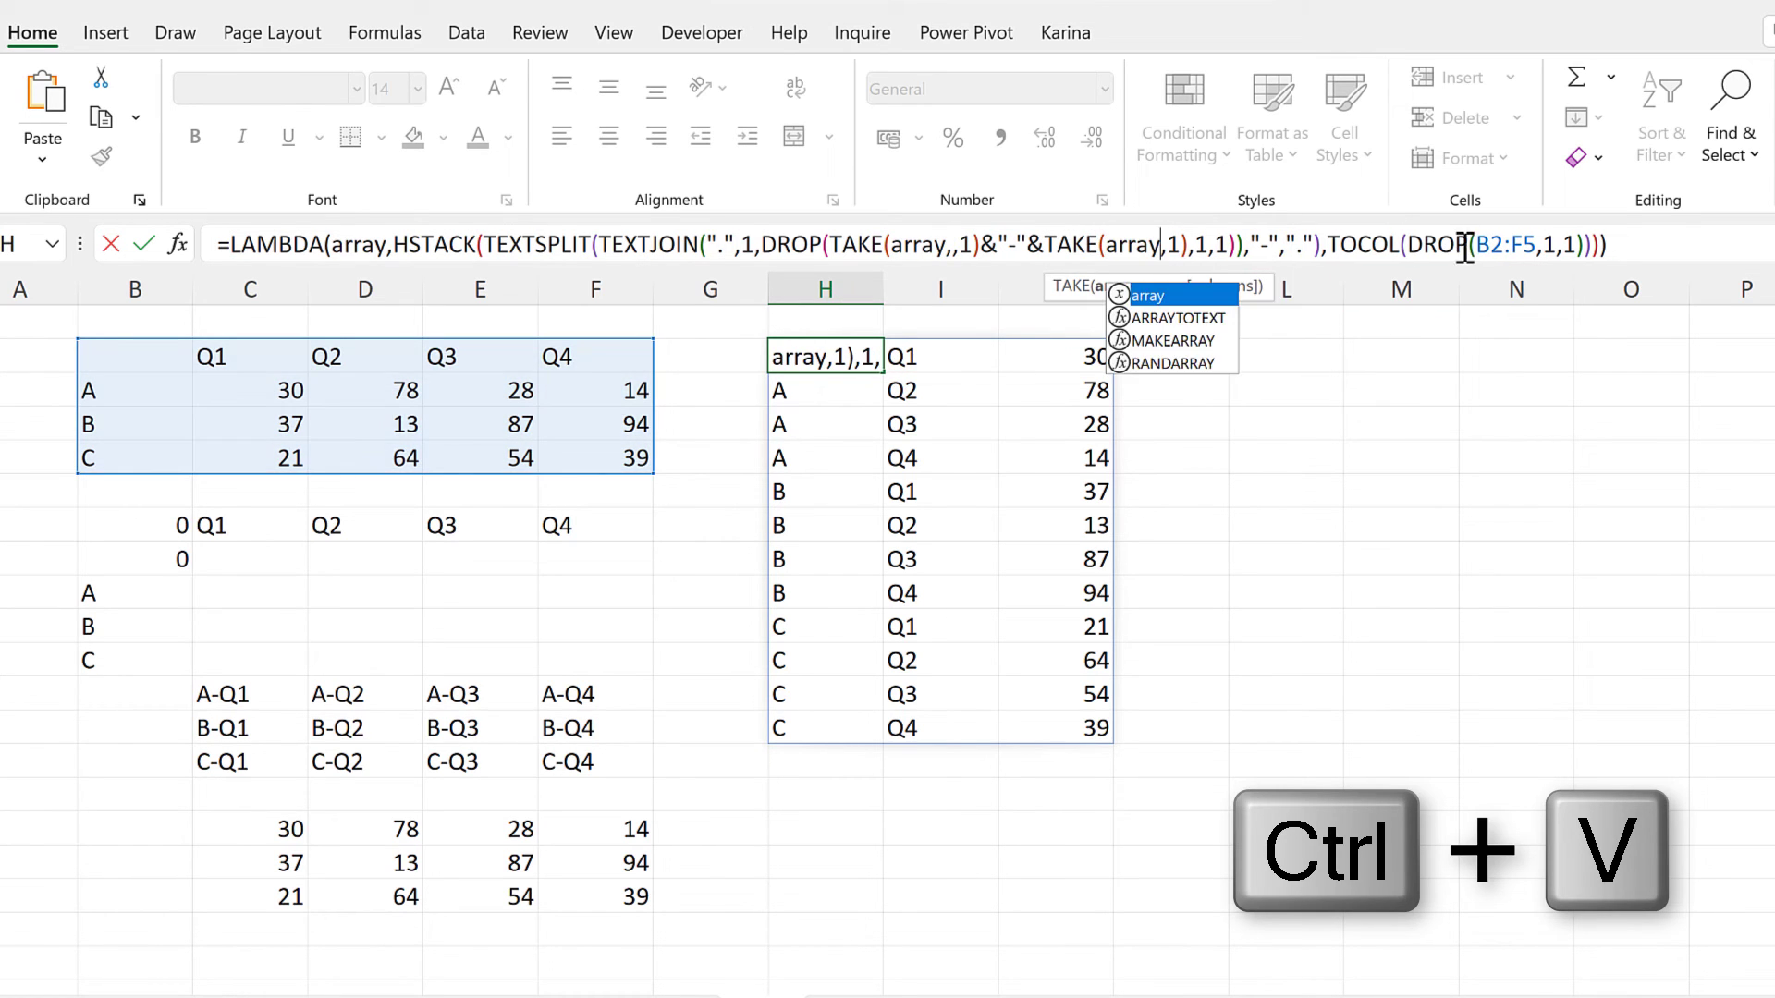
pyautogui.doubleClick(1502, 246)
pyautogui.hotkey('ctrl', 'v')
# Append (B2:F5) to the H2 LAMBDA as its argument and enter the formula
pyautogui.click(1624, 245)
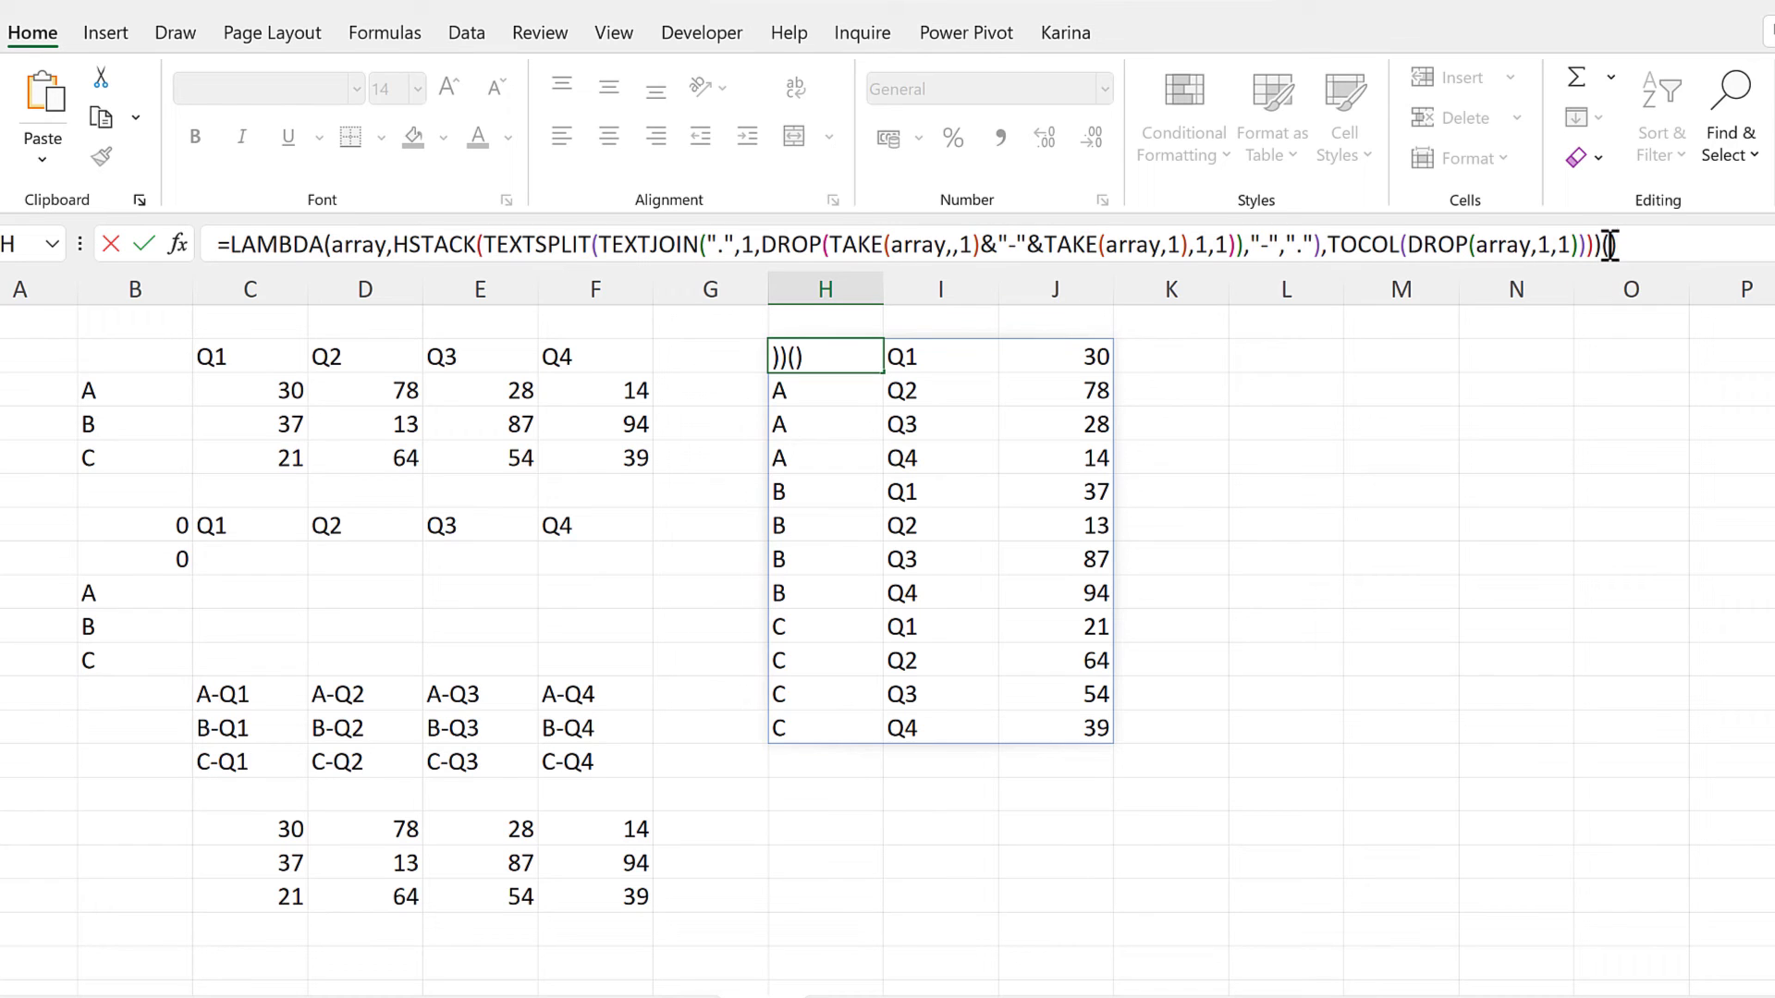
pyautogui.moveTo(155, 357); pyautogui.dragTo(603, 468)
pyautogui.press('Return')
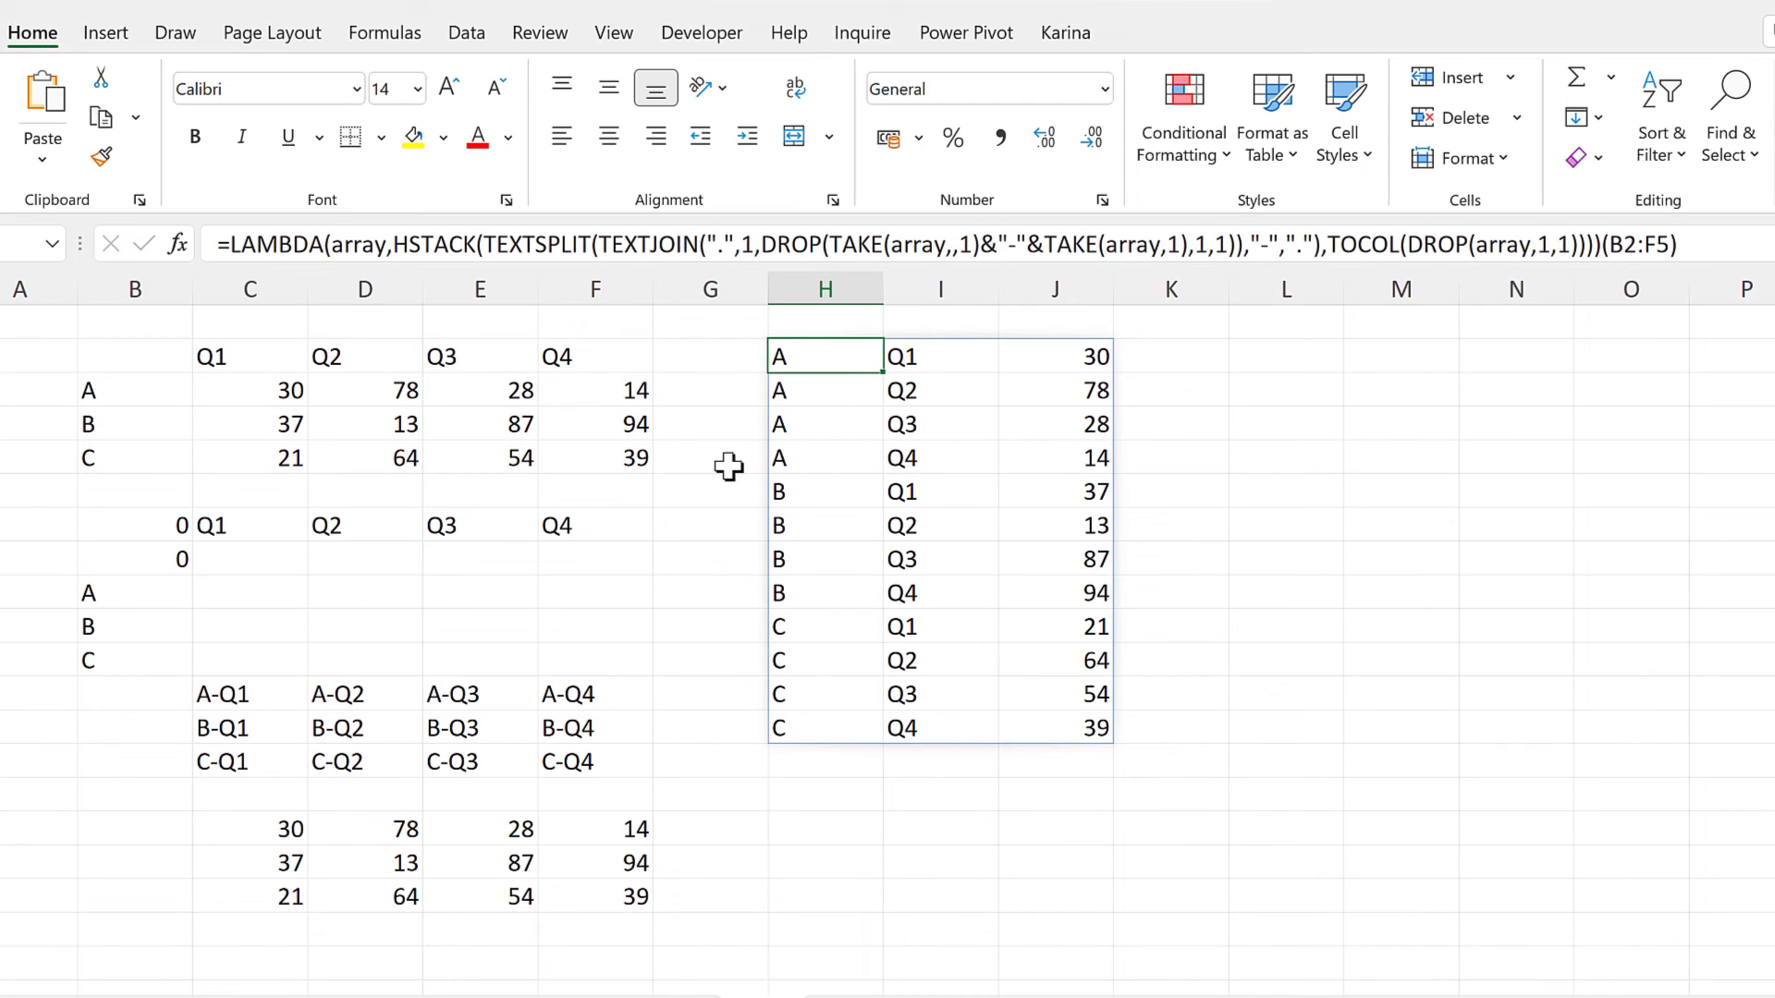
# Copy the LAMBDA formula in H2 without its trailing (B2:F5) argument, leave the formula unedited and select L2
pyautogui.moveTo(219, 244); pyautogui.dragTo(1602, 246)
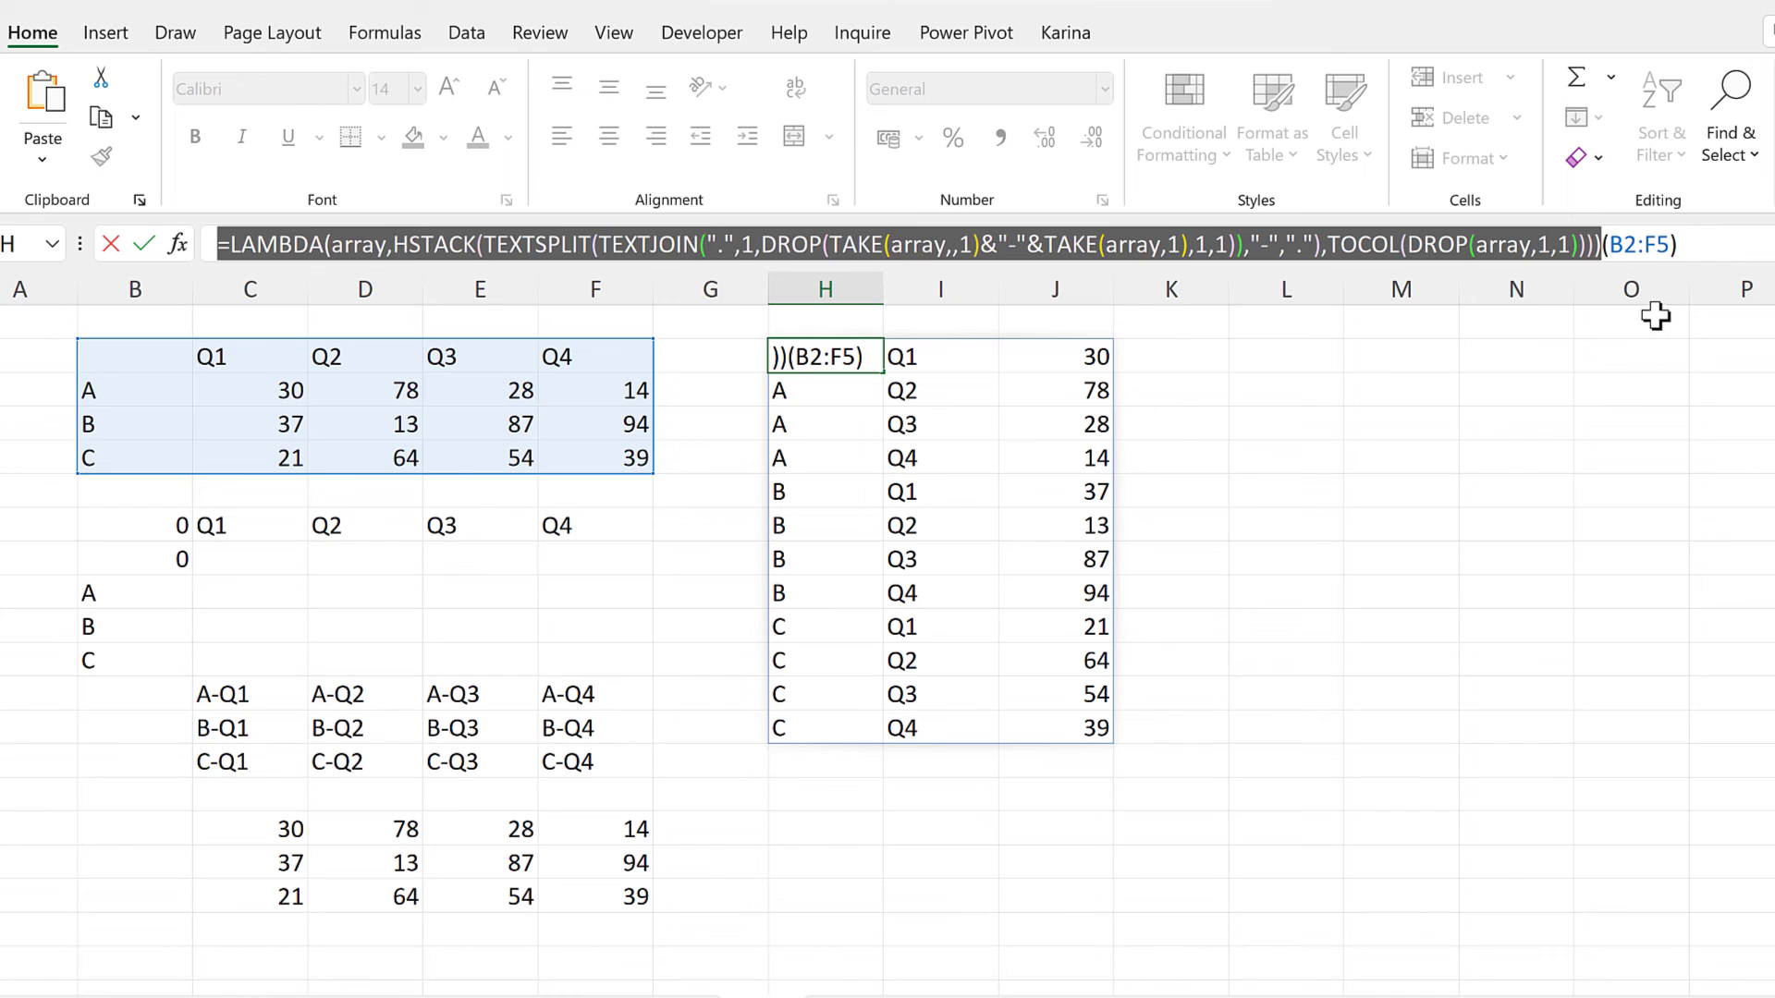
pyautogui.hotkey('ctrl', 'c')
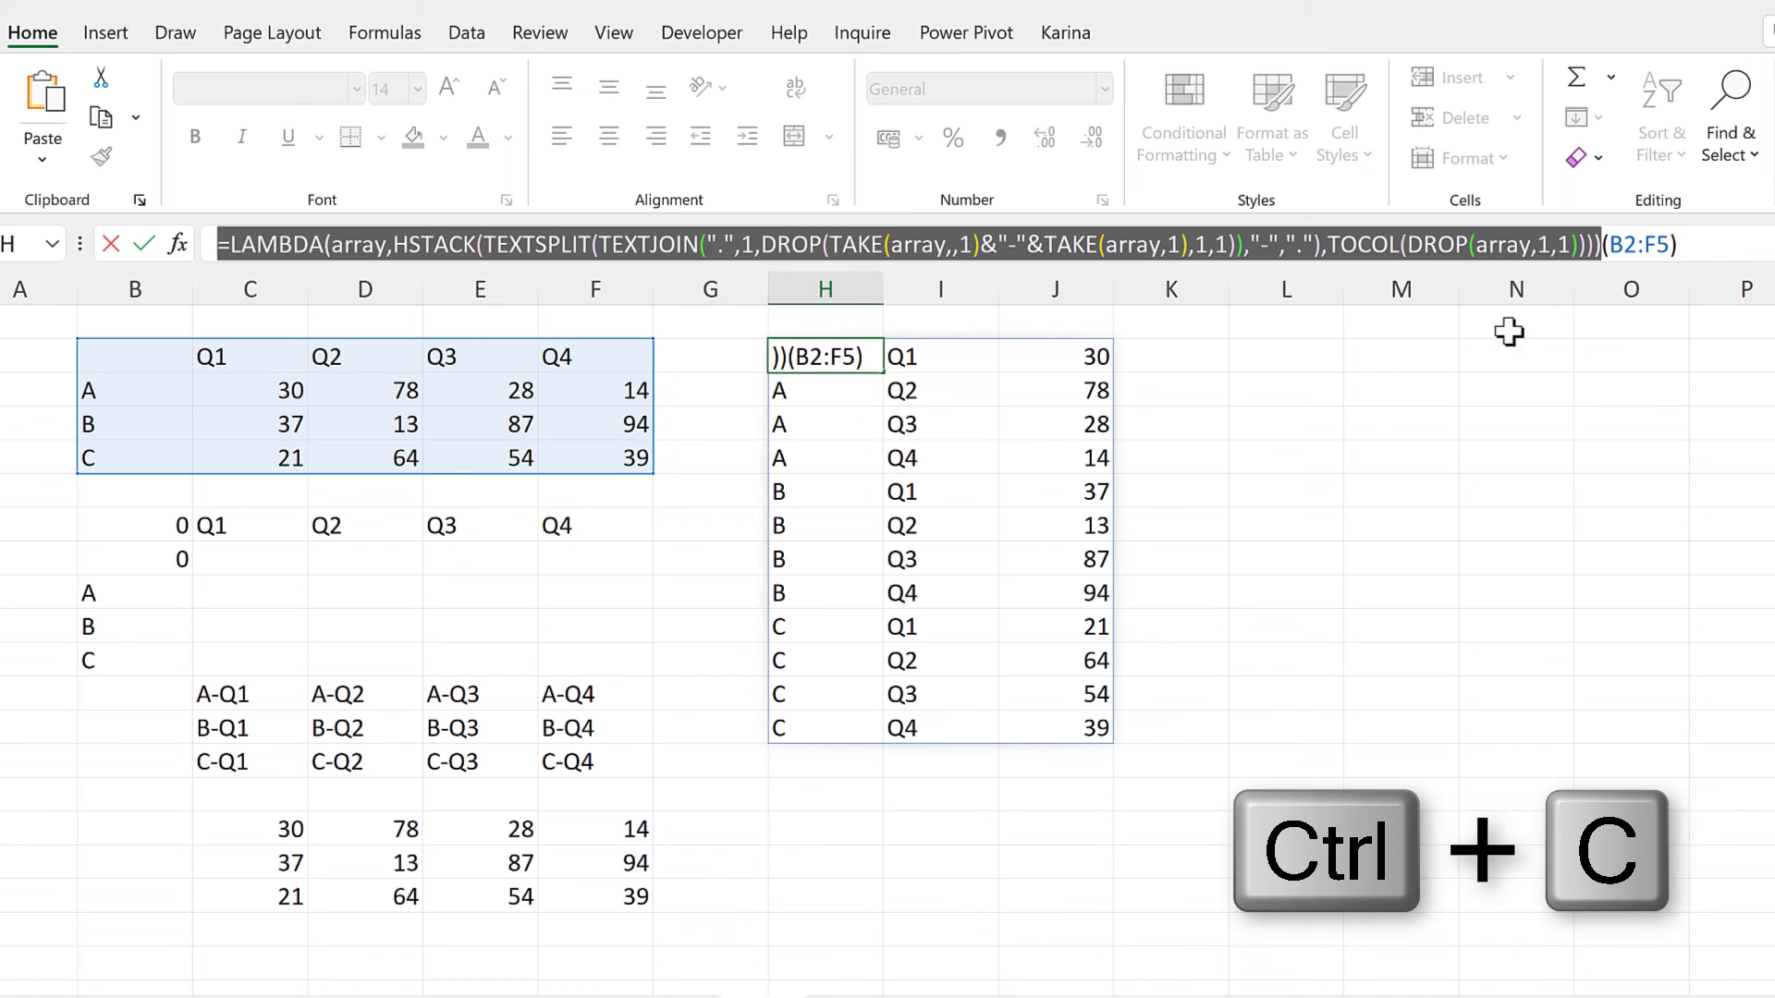
pyautogui.press('Escape')
pyautogui.click(1287, 352)
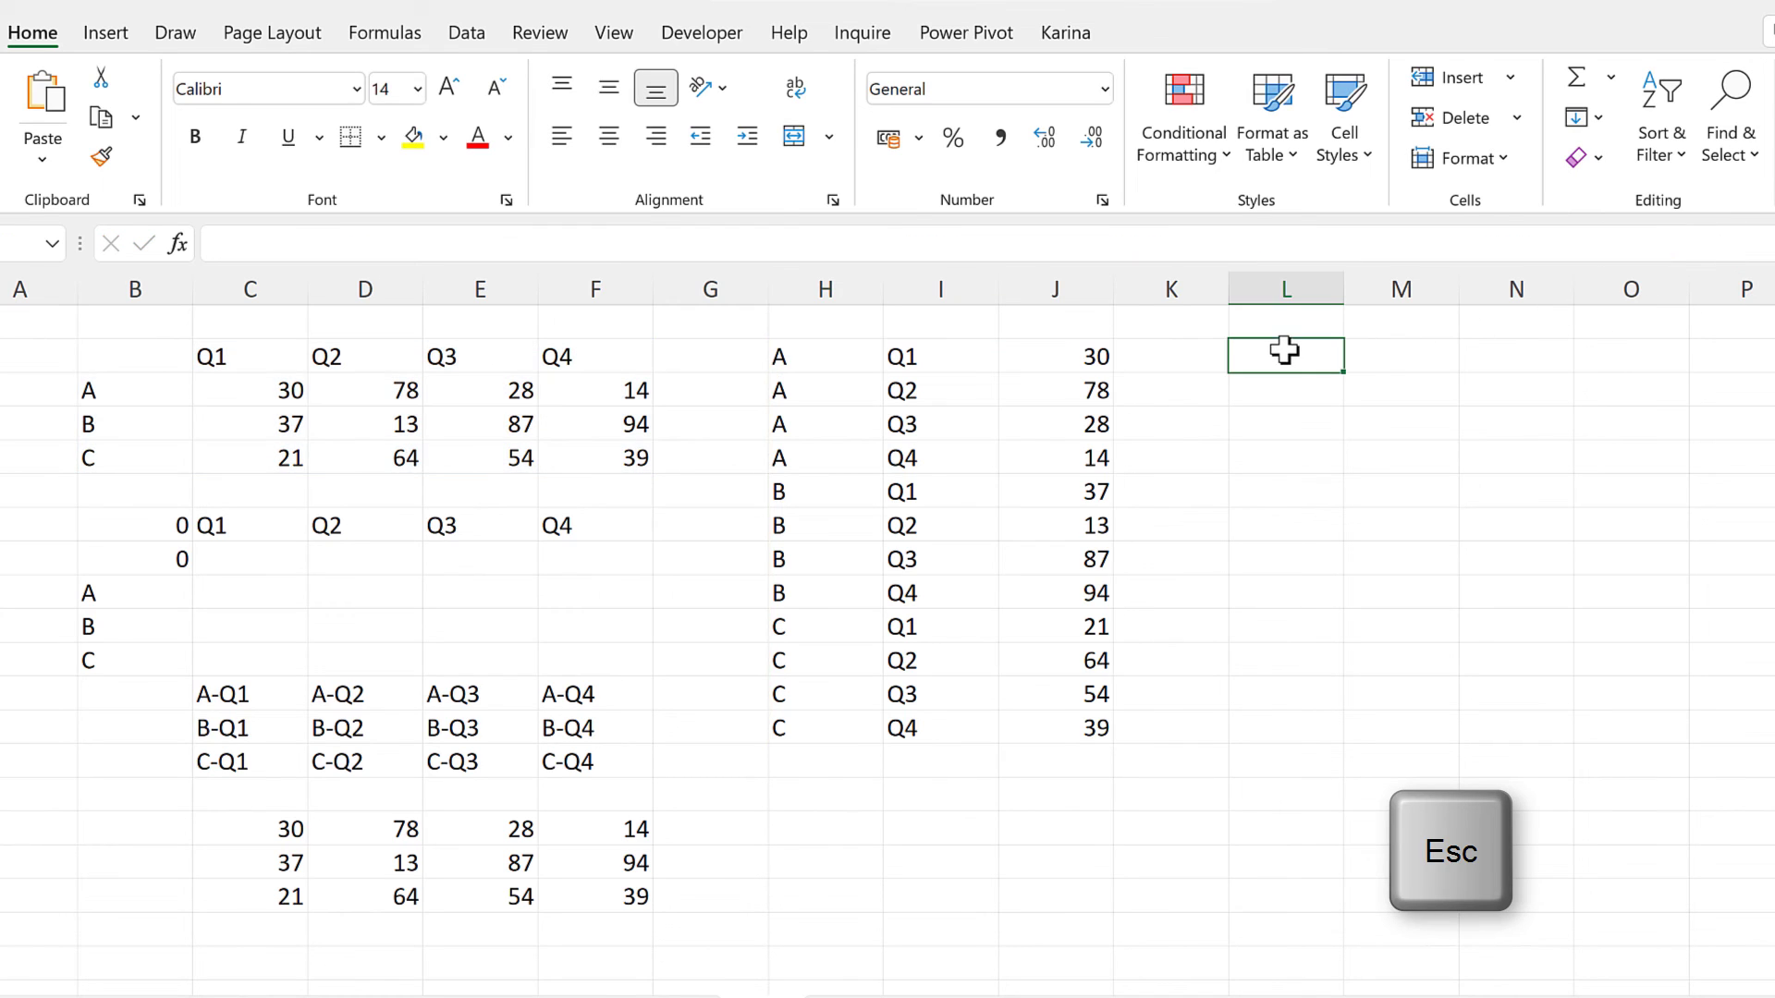
# Define a workbook-scoped name UNPIVOT that refers to the copied LAMBDA formula
pyautogui.click(386, 35)
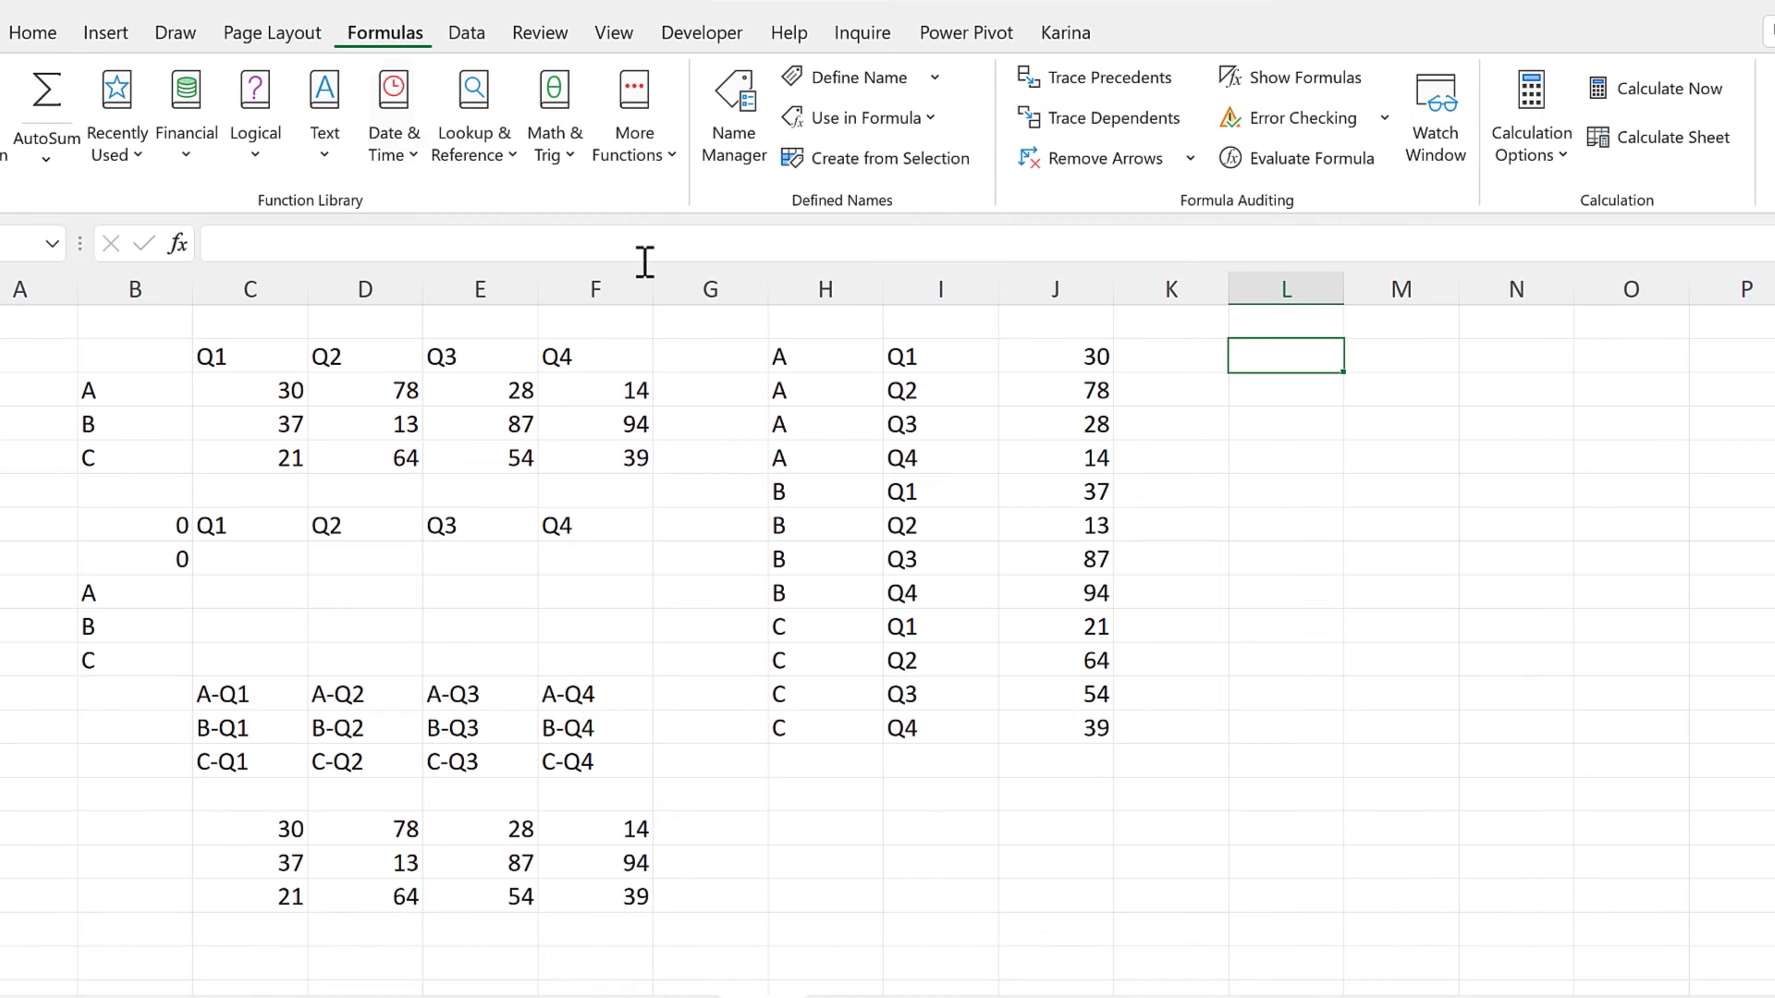
pyautogui.click(876, 78)
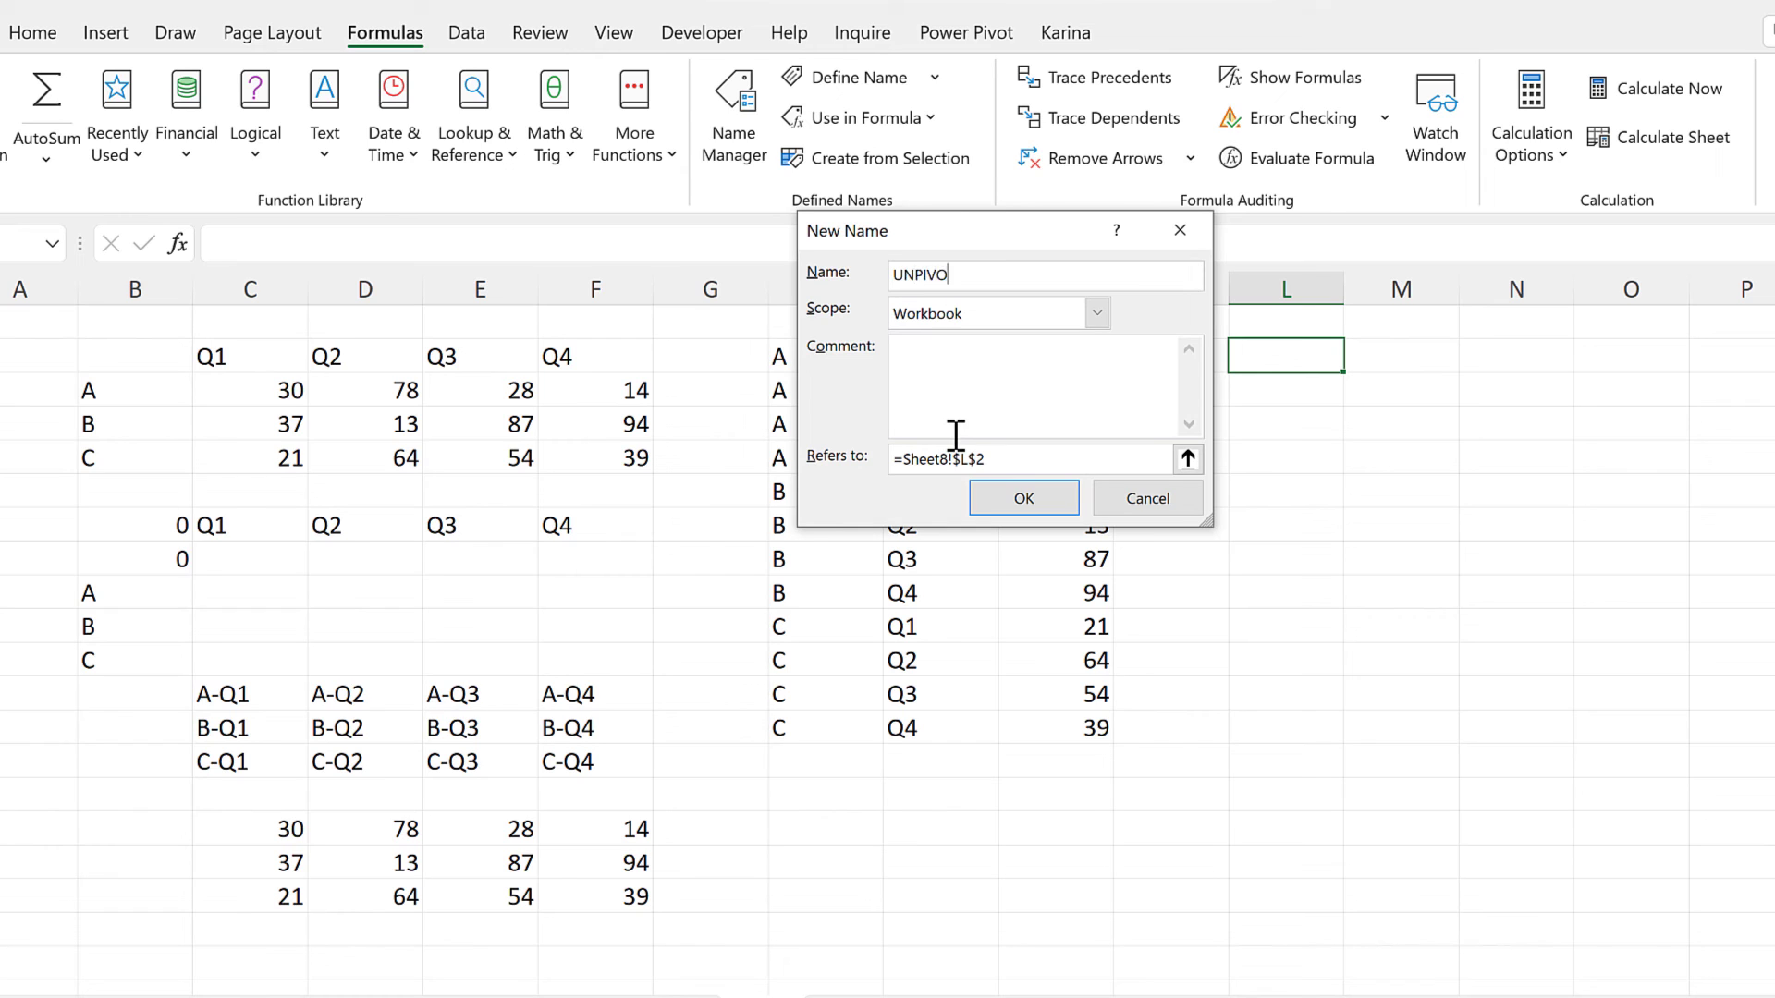
pyautogui.moveTo(1001, 467); pyautogui.dragTo(844, 462)
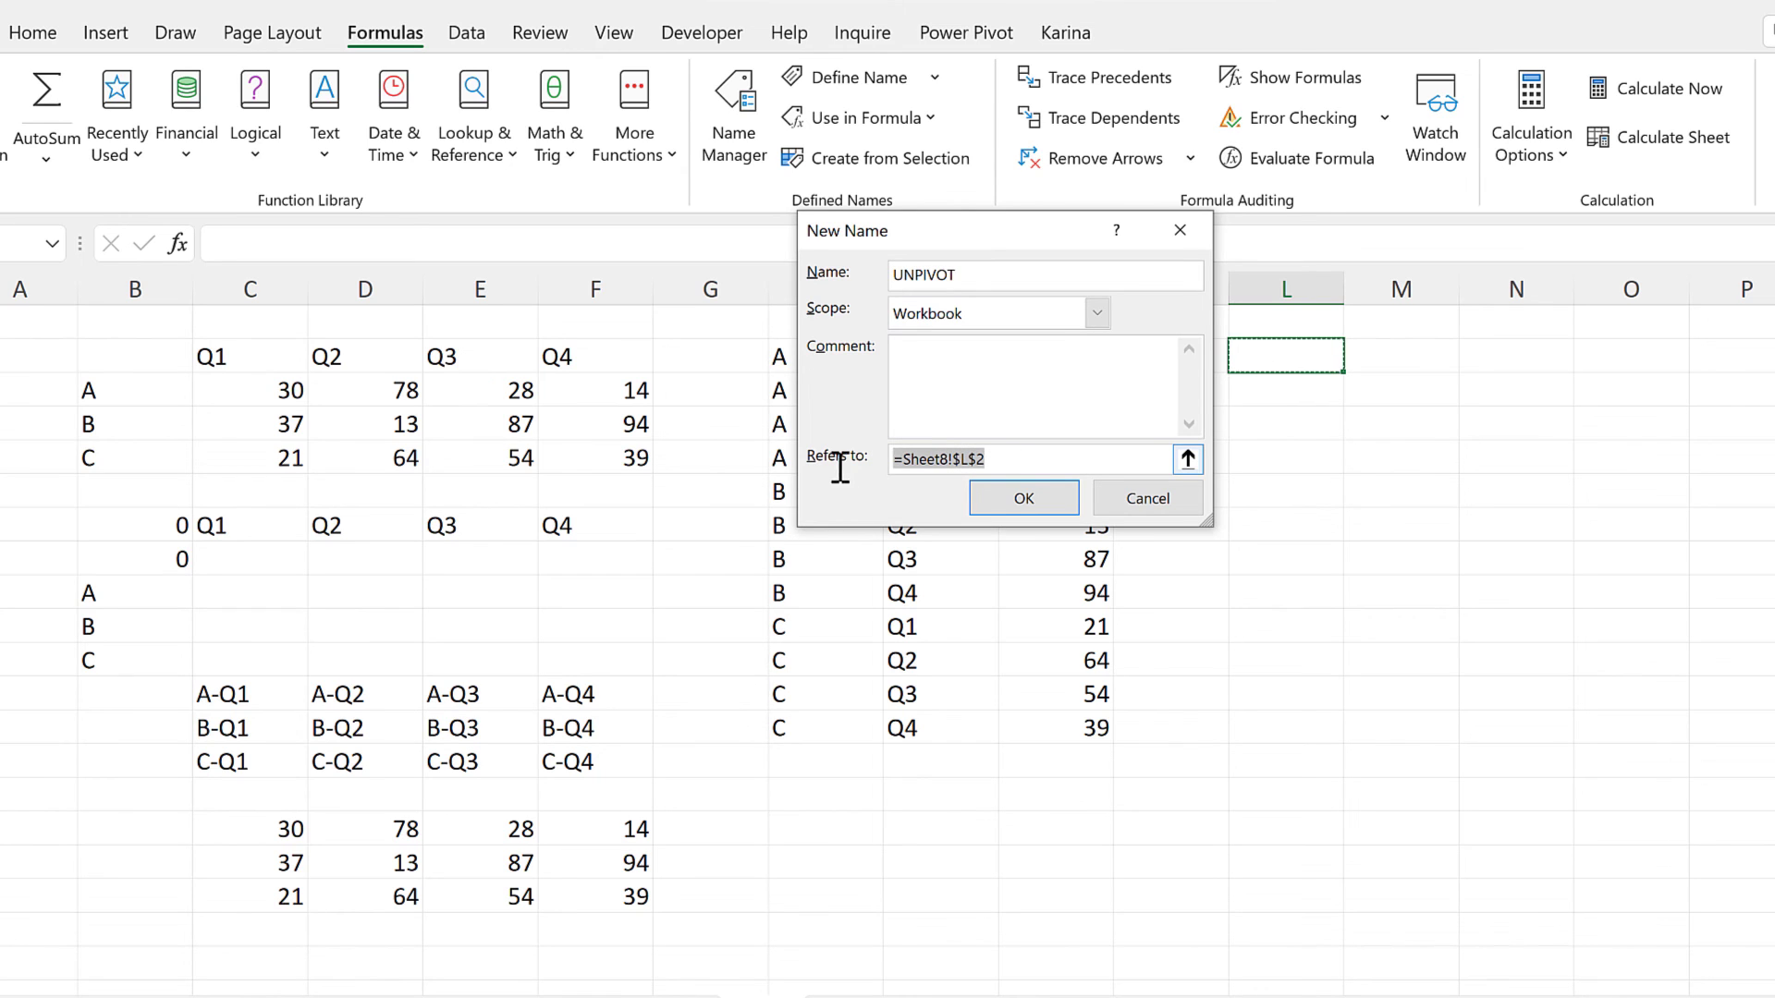
pyautogui.hotkey('ctrl', 'v')
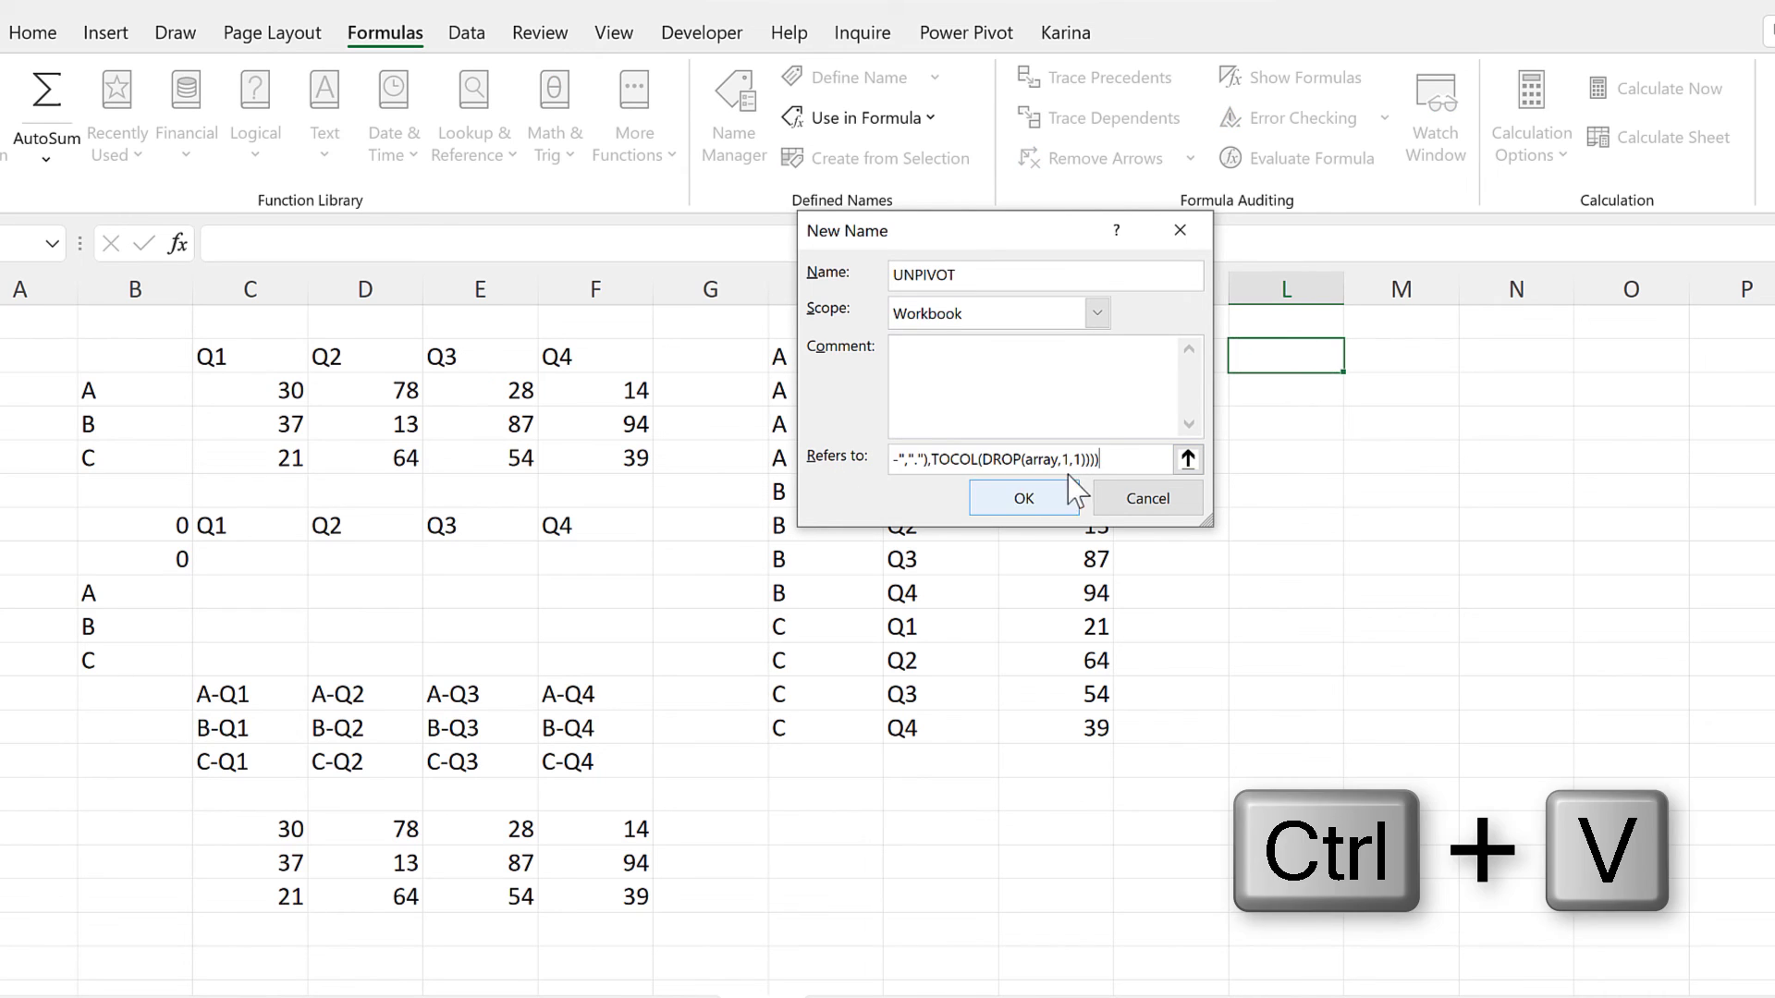
pyautogui.click(963, 458)
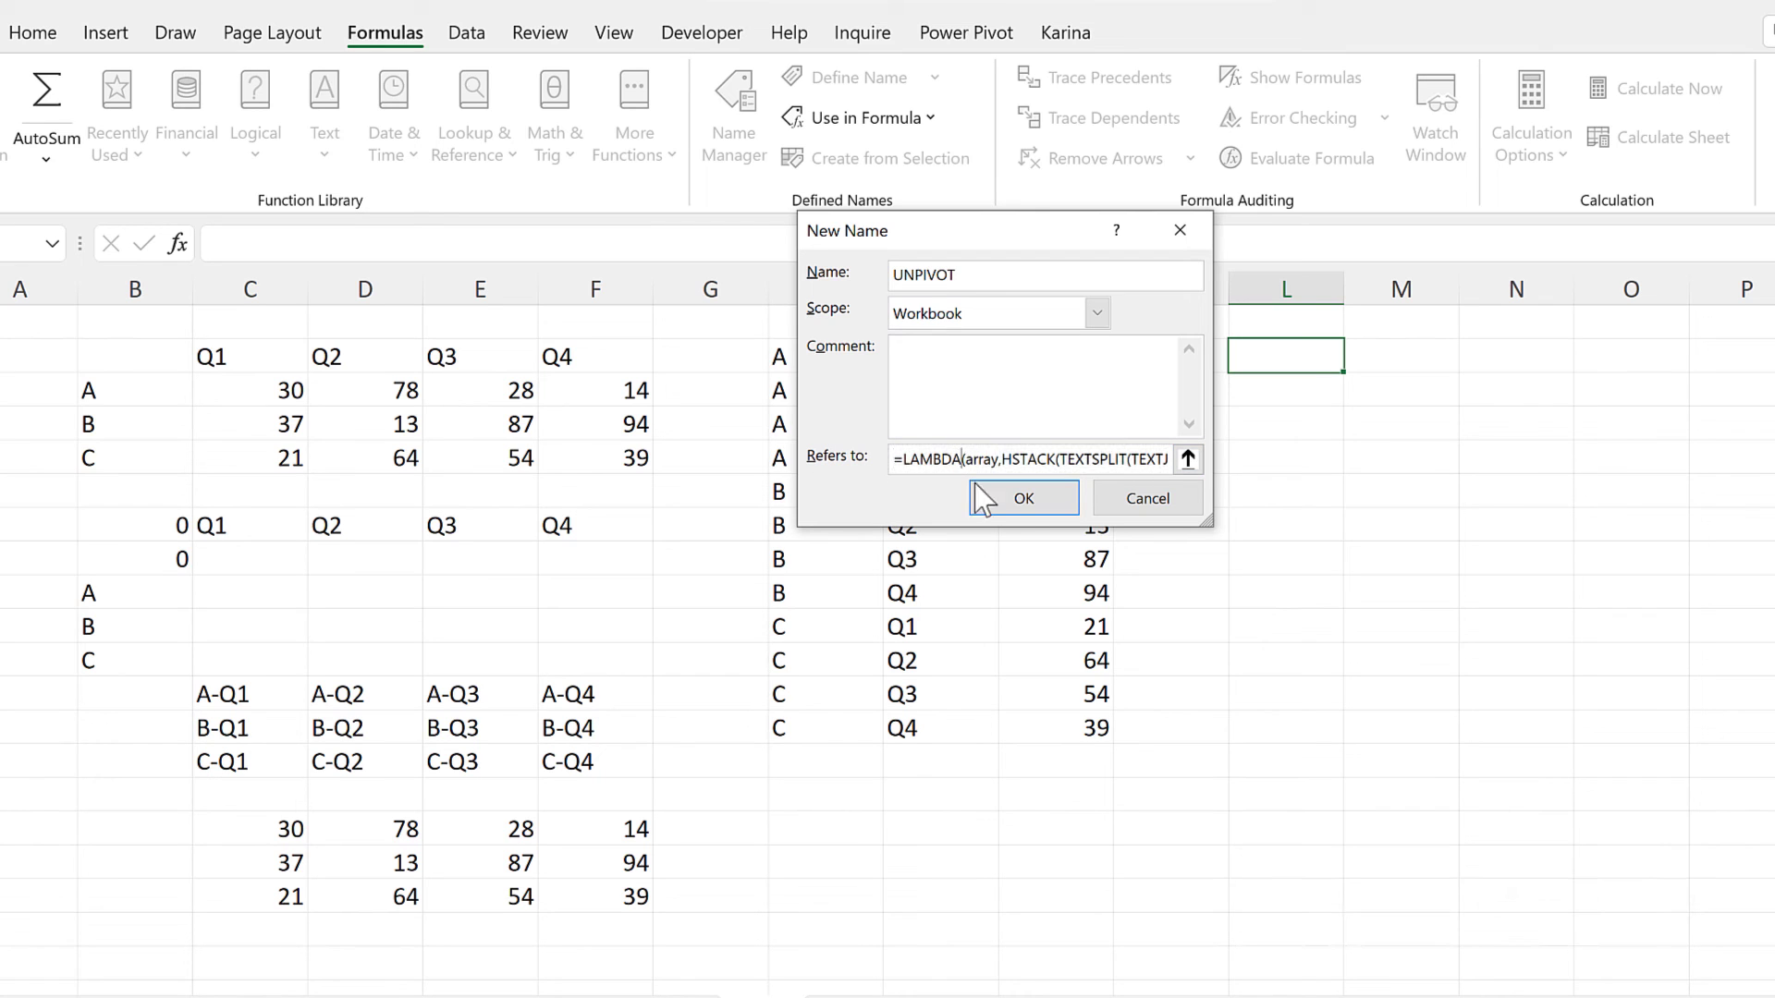
pyautogui.click(1028, 493)
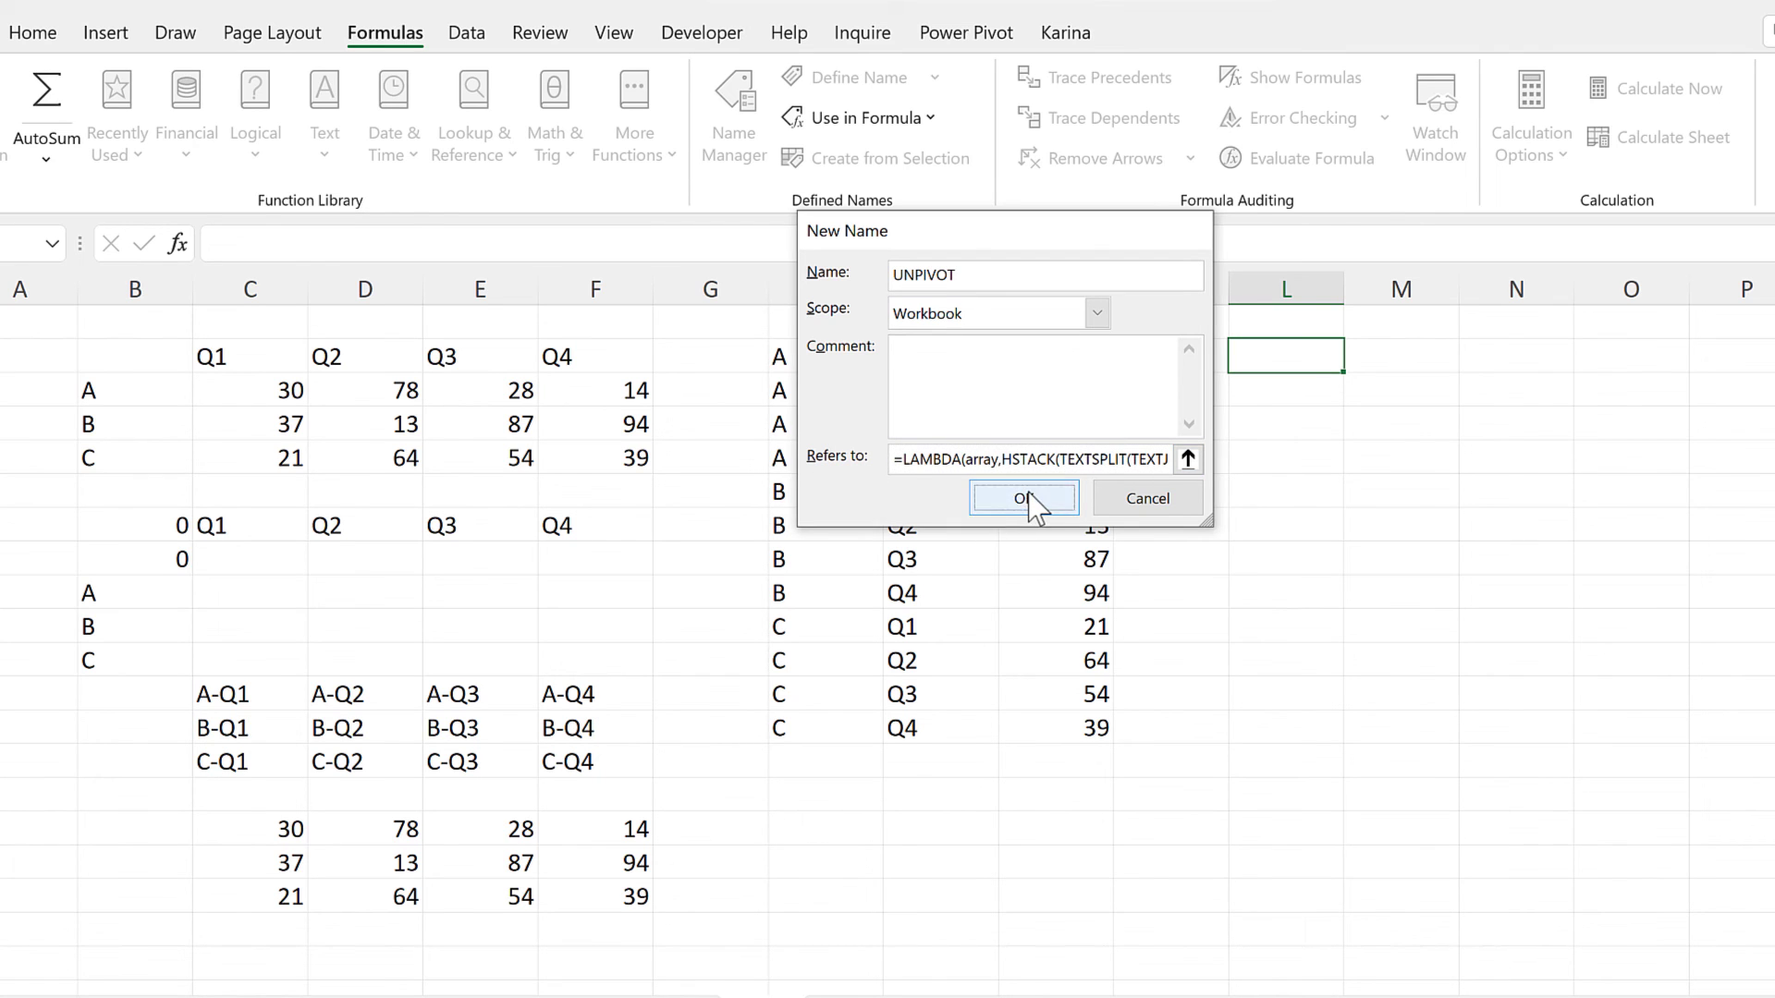
# Enter =UNPIVOT(B2:F5) in L2 to unpivot the quarterly table with the custom function
pyautogui.write('=')
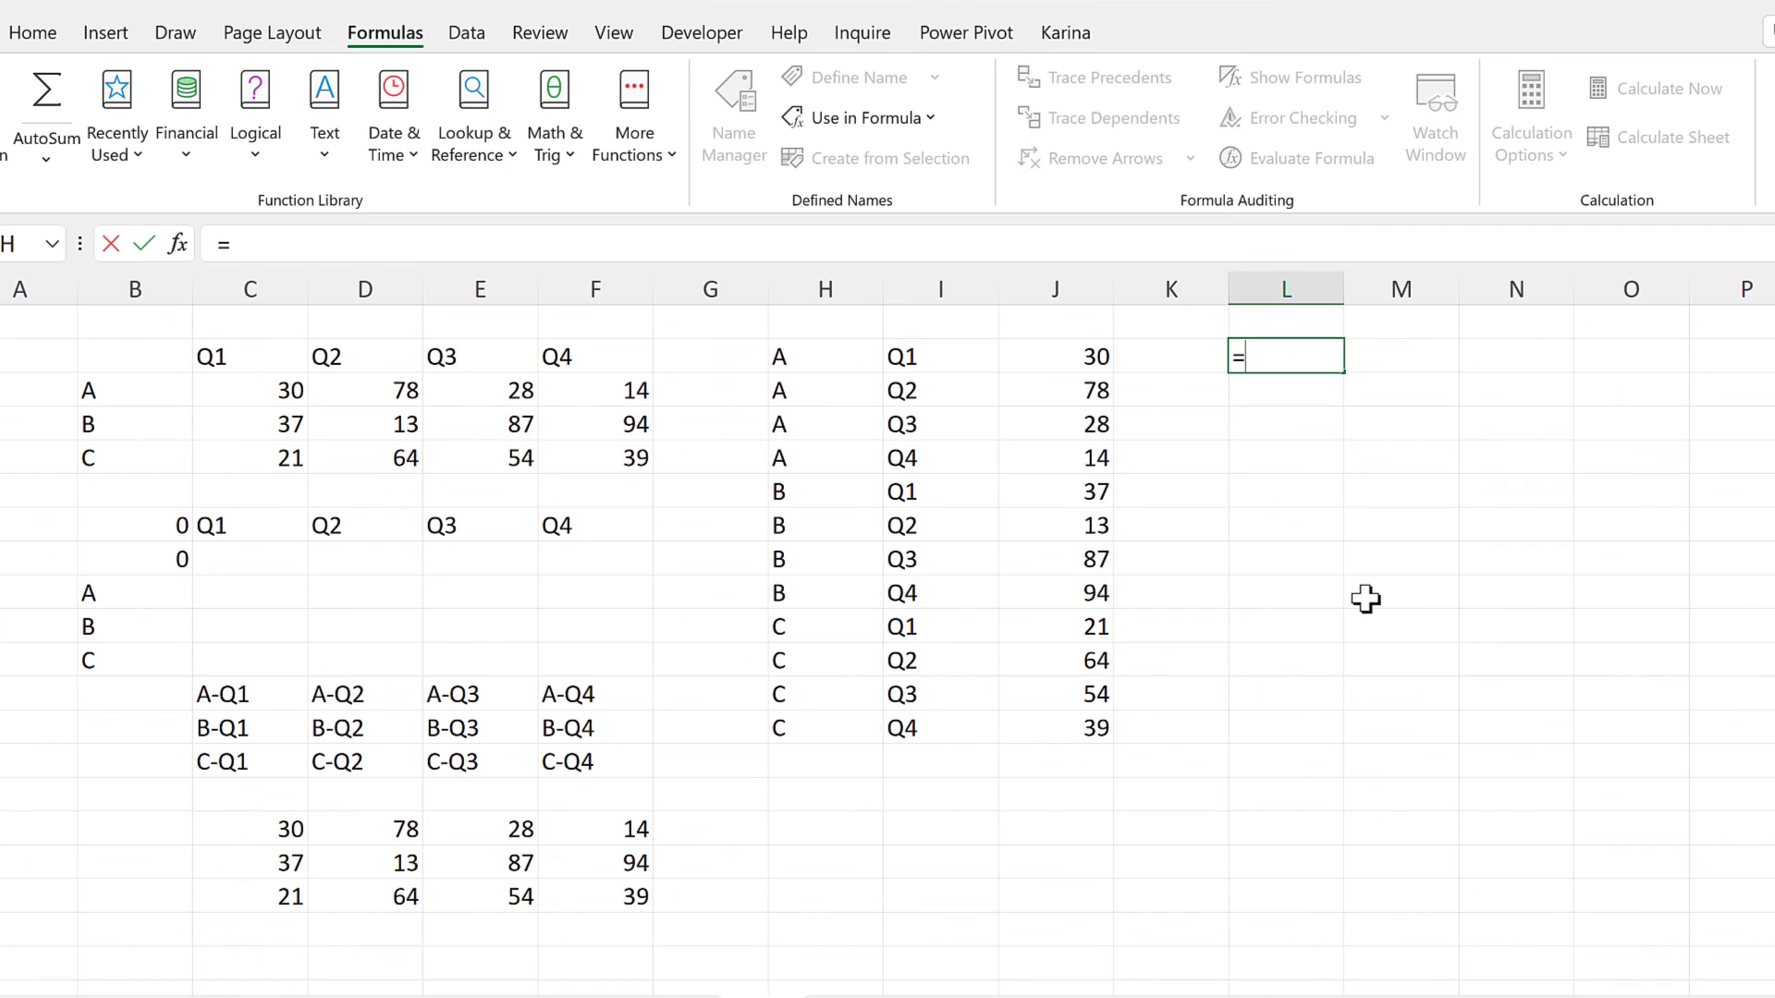
pyautogui.write('u')
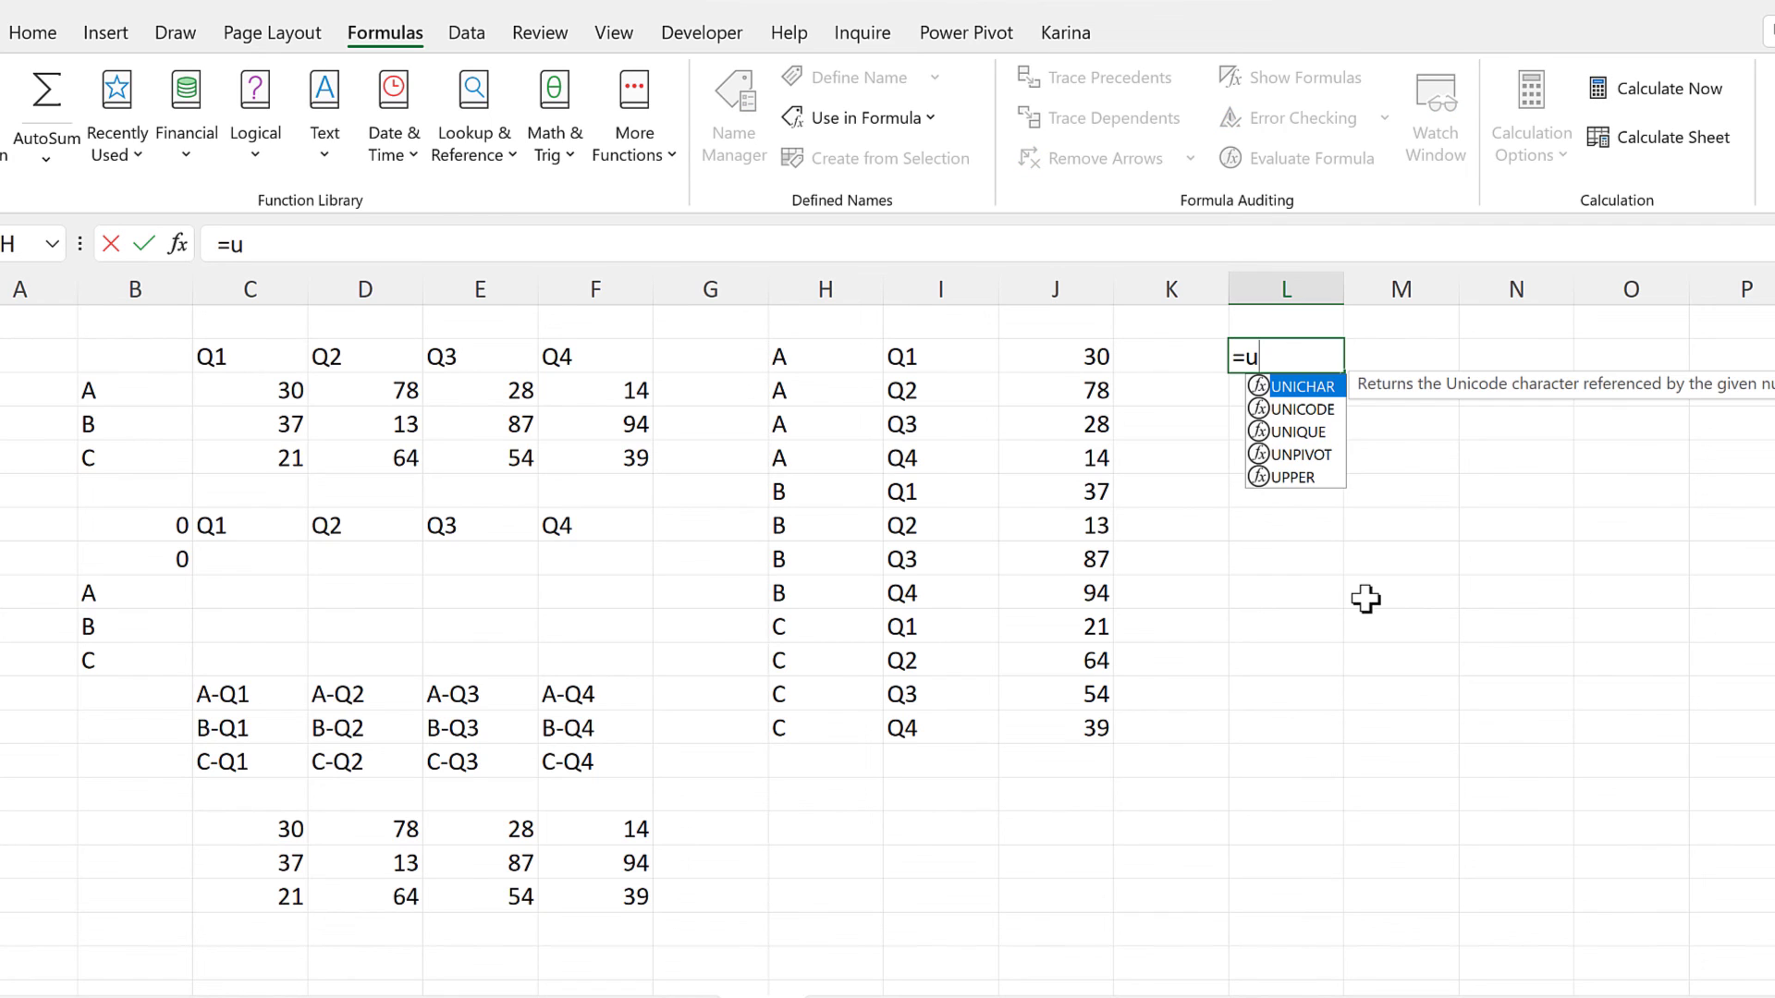
pyautogui.doubleClick(1299, 455)
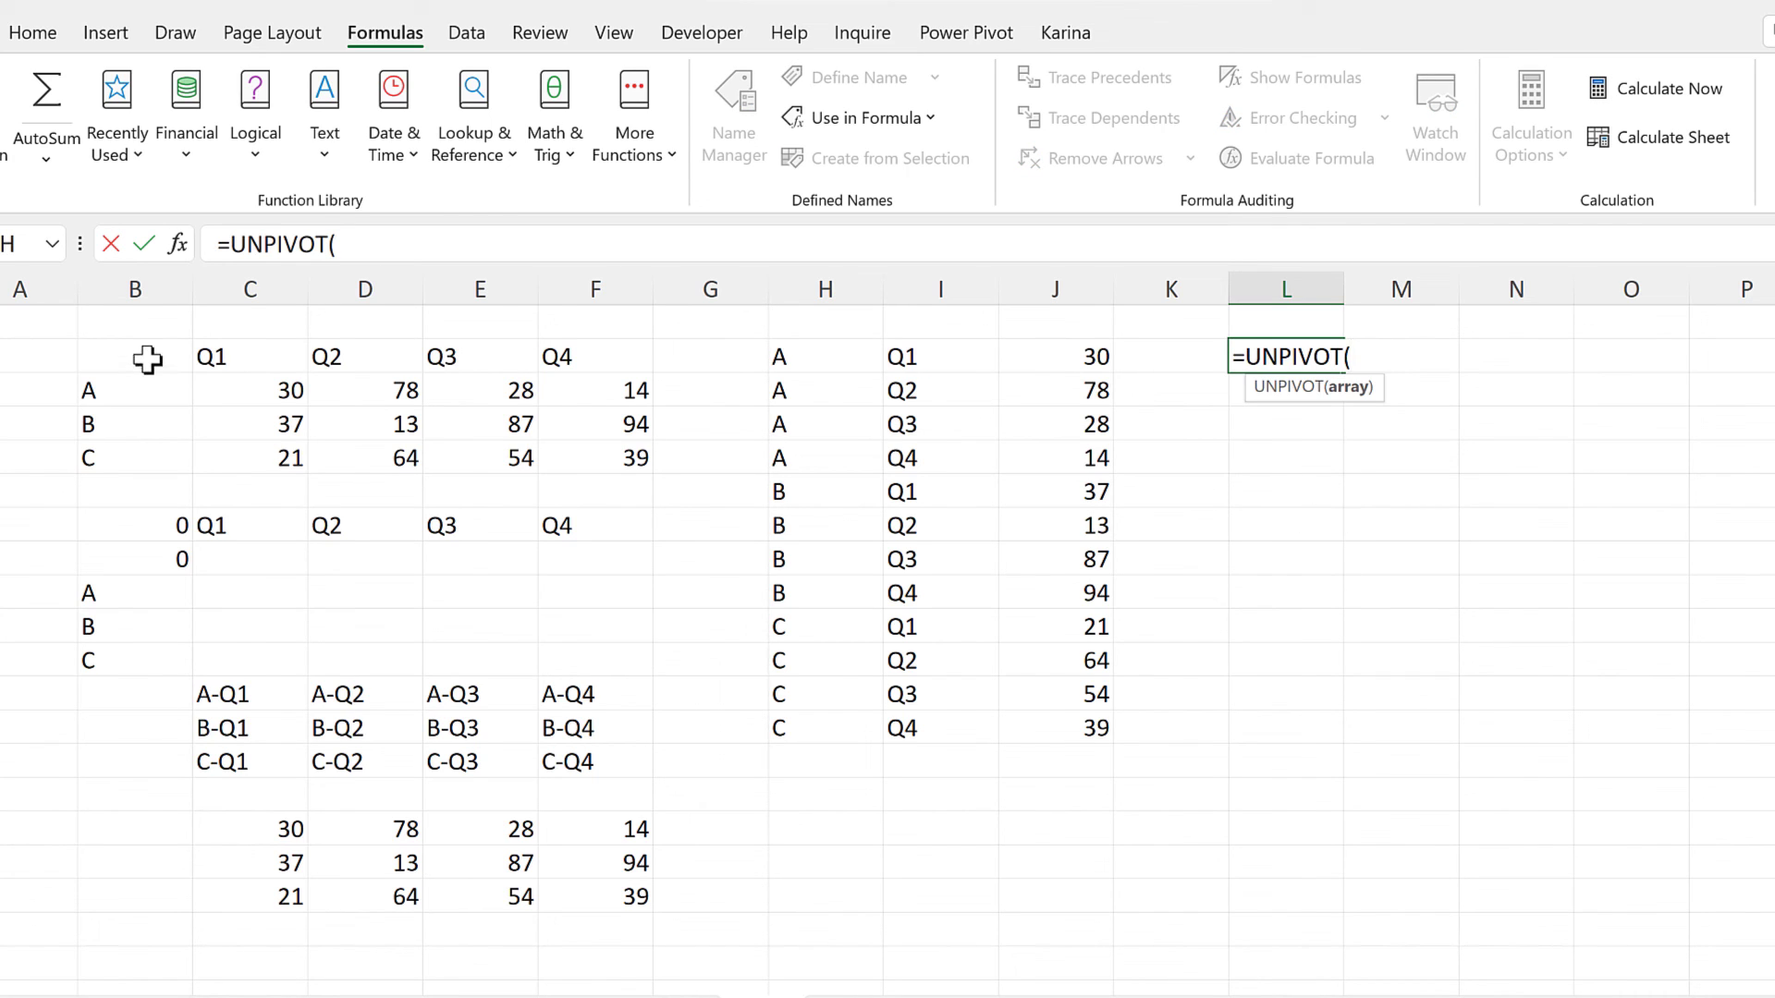
pyautogui.moveTo(147, 361); pyautogui.dragTo(588, 455)
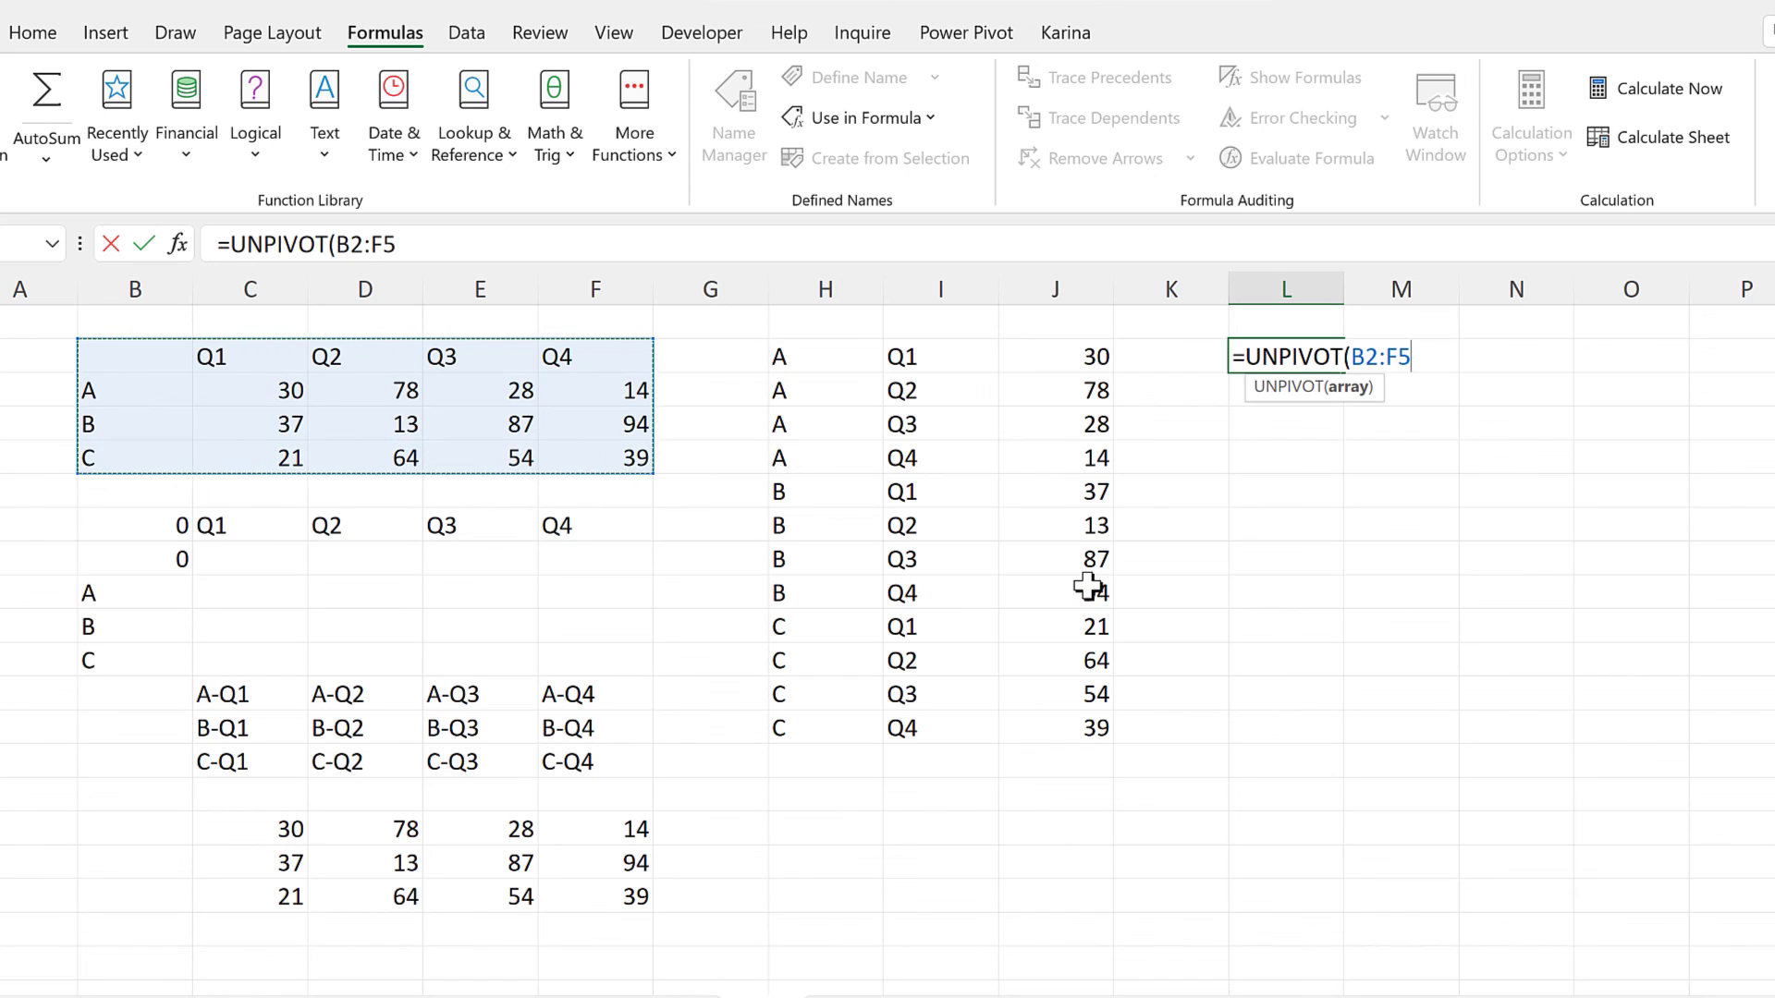
pyautogui.press('Return')
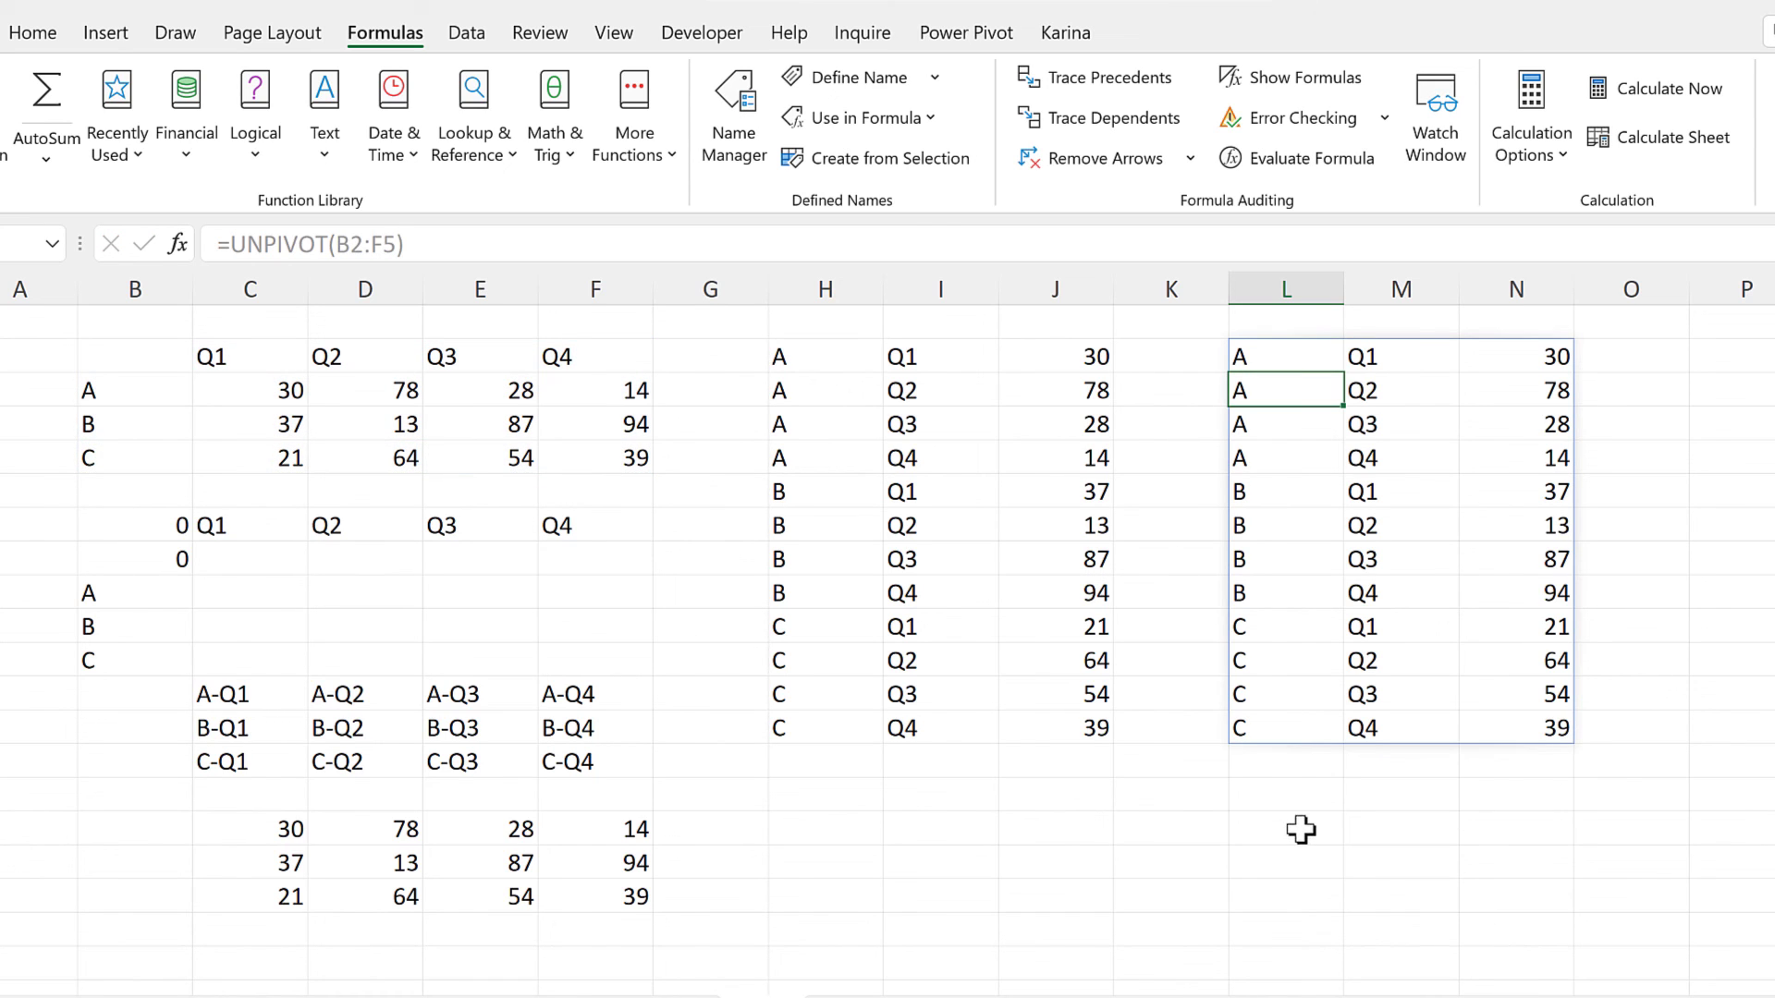
pyautogui.click(1301, 826)
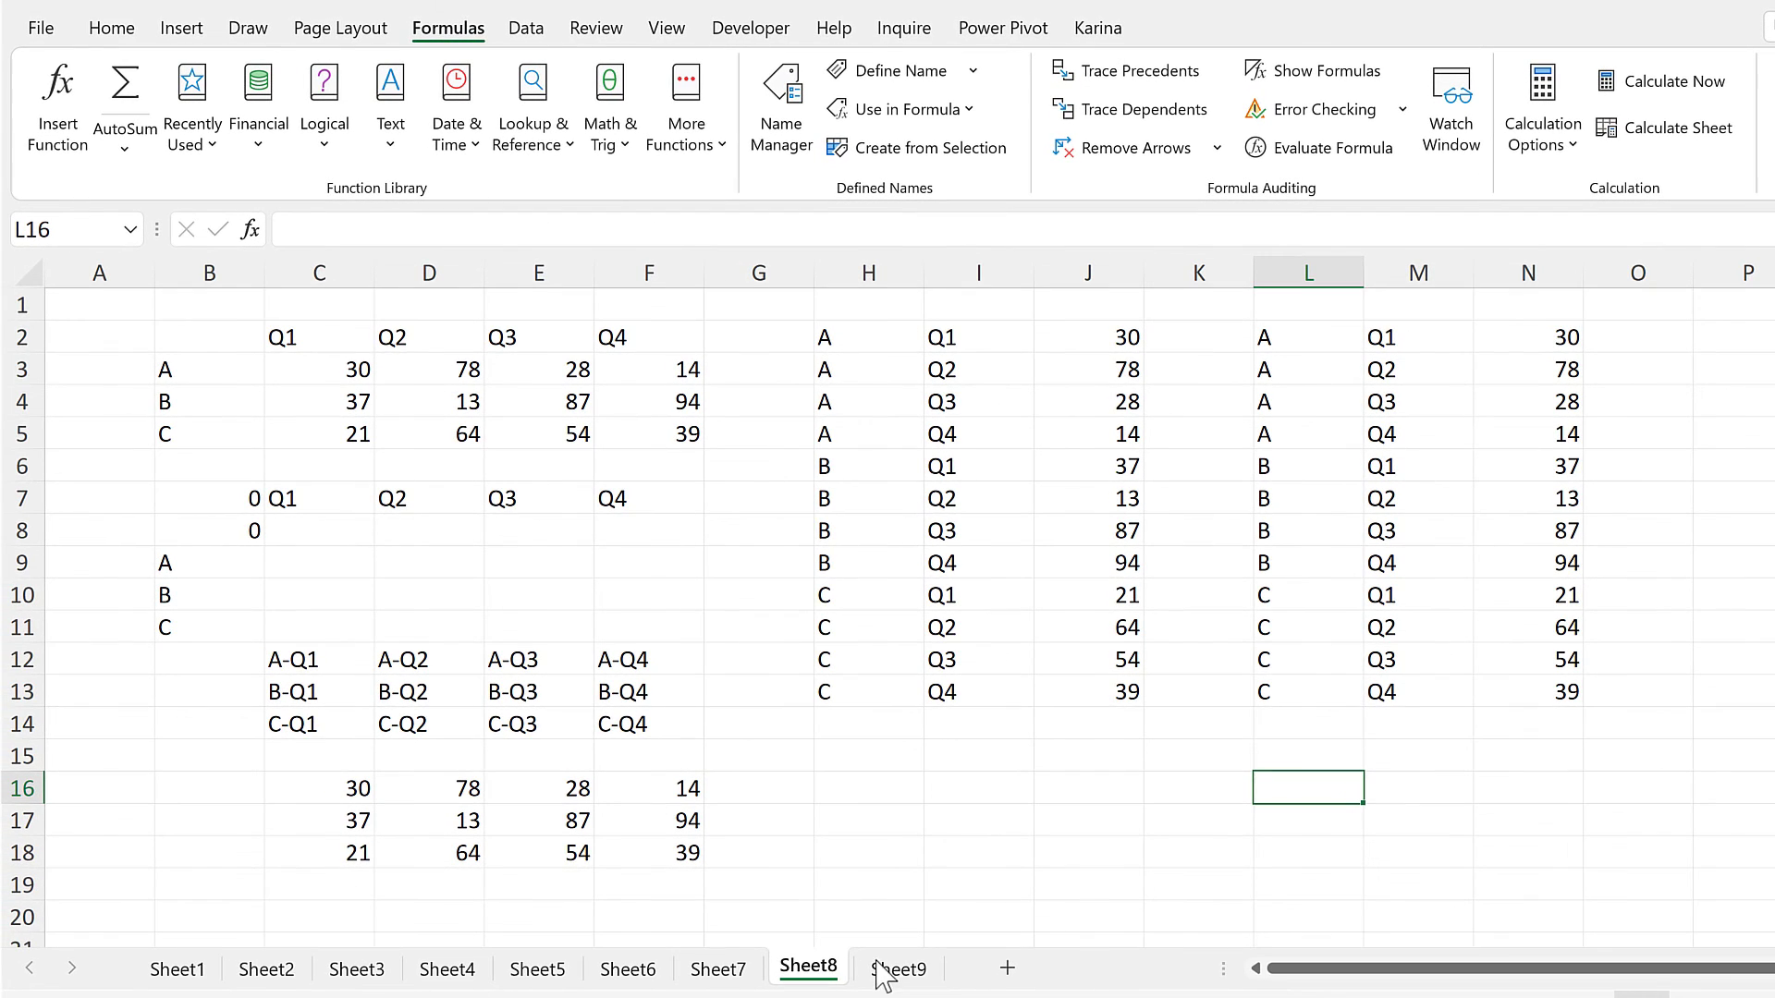
# Enter =UNPIVOT(B2:G6) in I2 of Sheet9 to unpivot the item table, and return to Sheet8
pyautogui.click(897, 971)
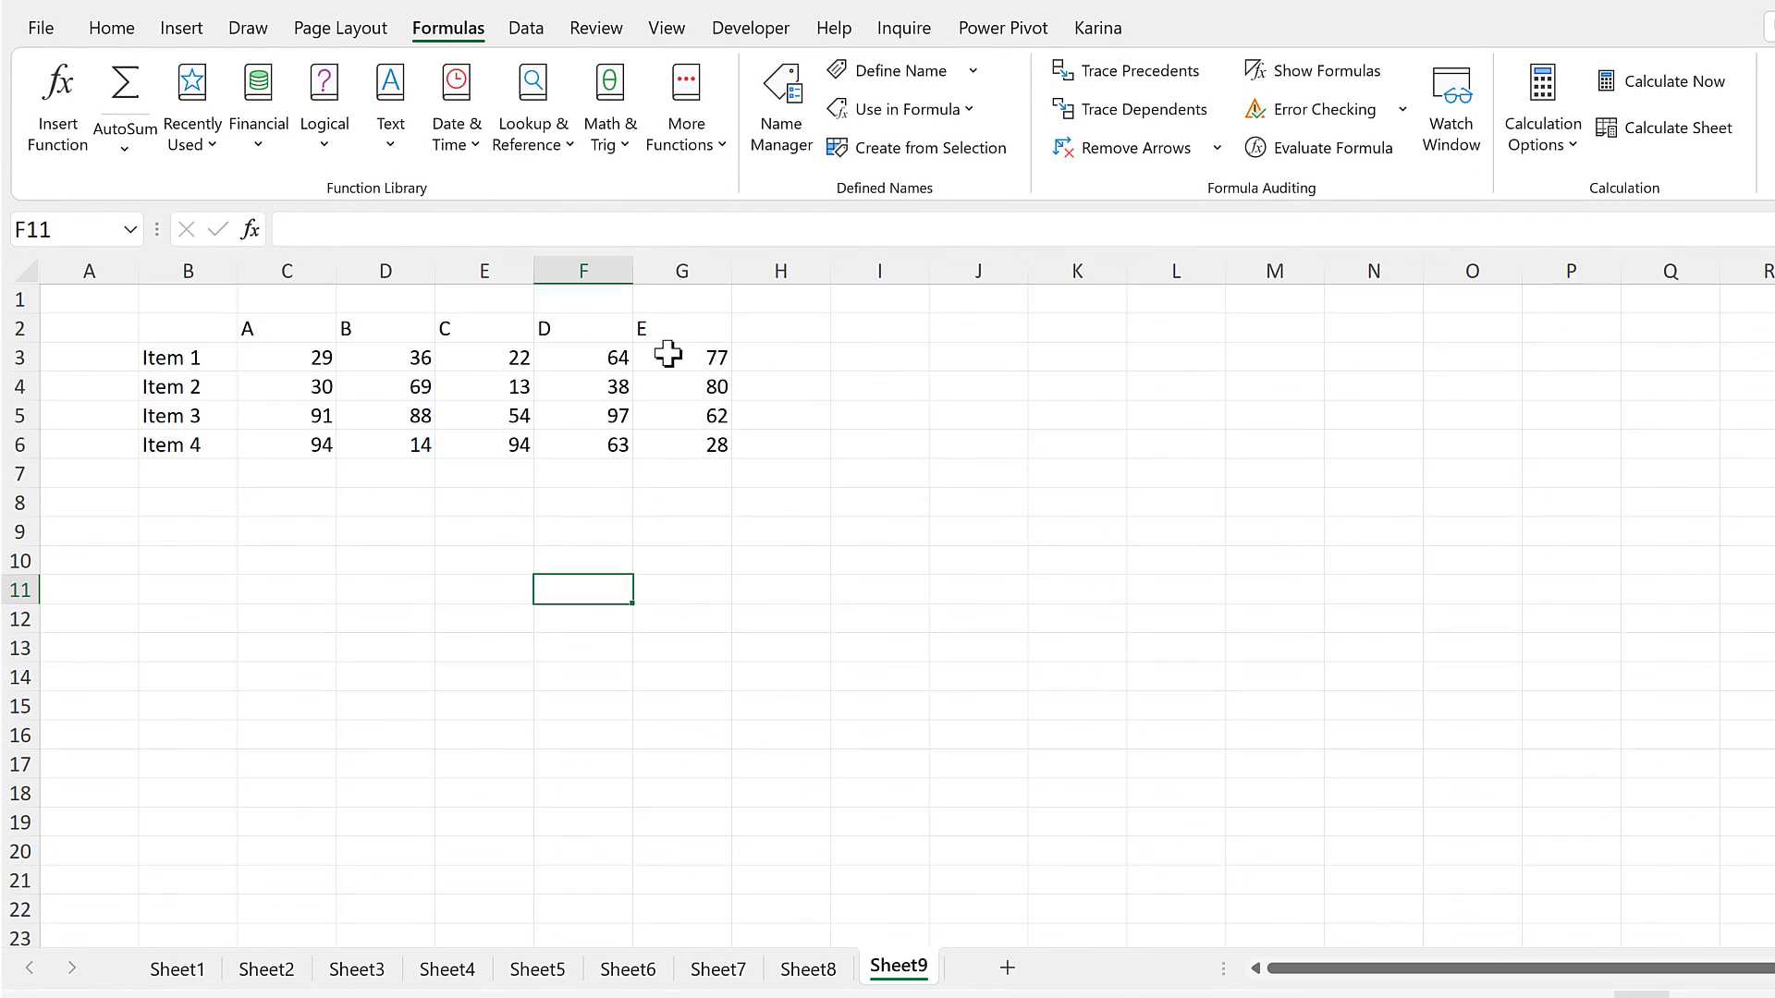
pyautogui.click(866, 331)
pyautogui.write('=unpivot')
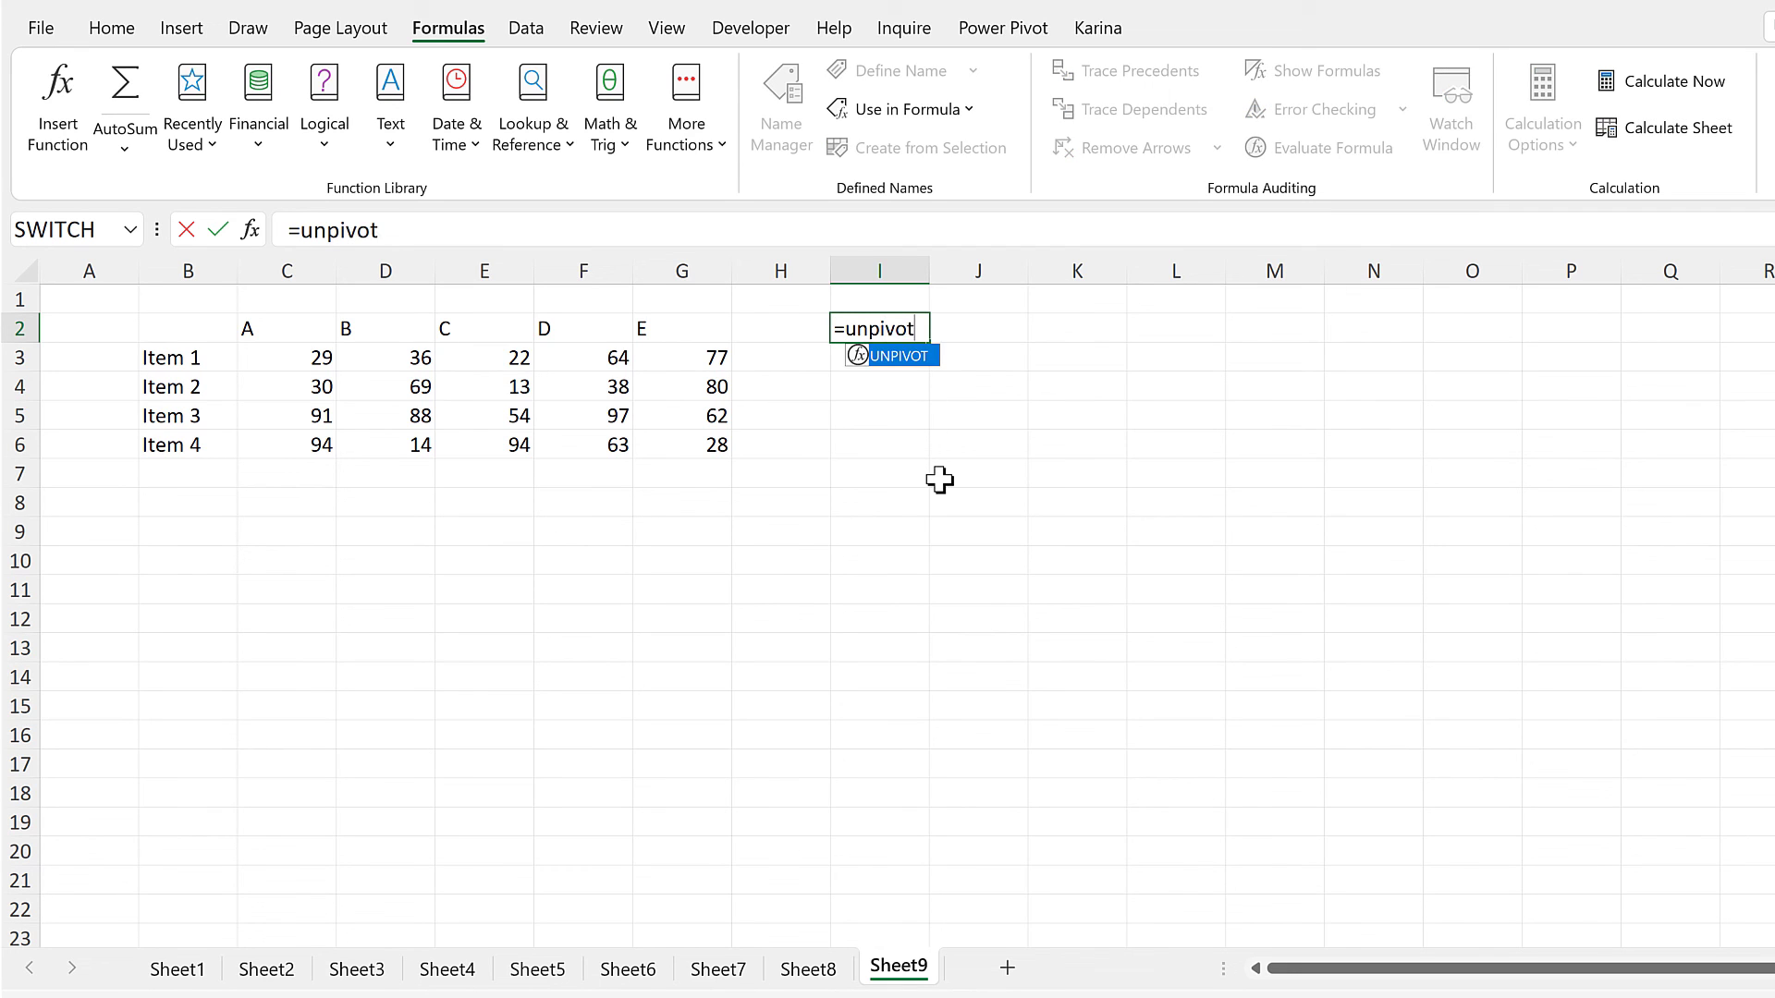
pyautogui.press('Tab')
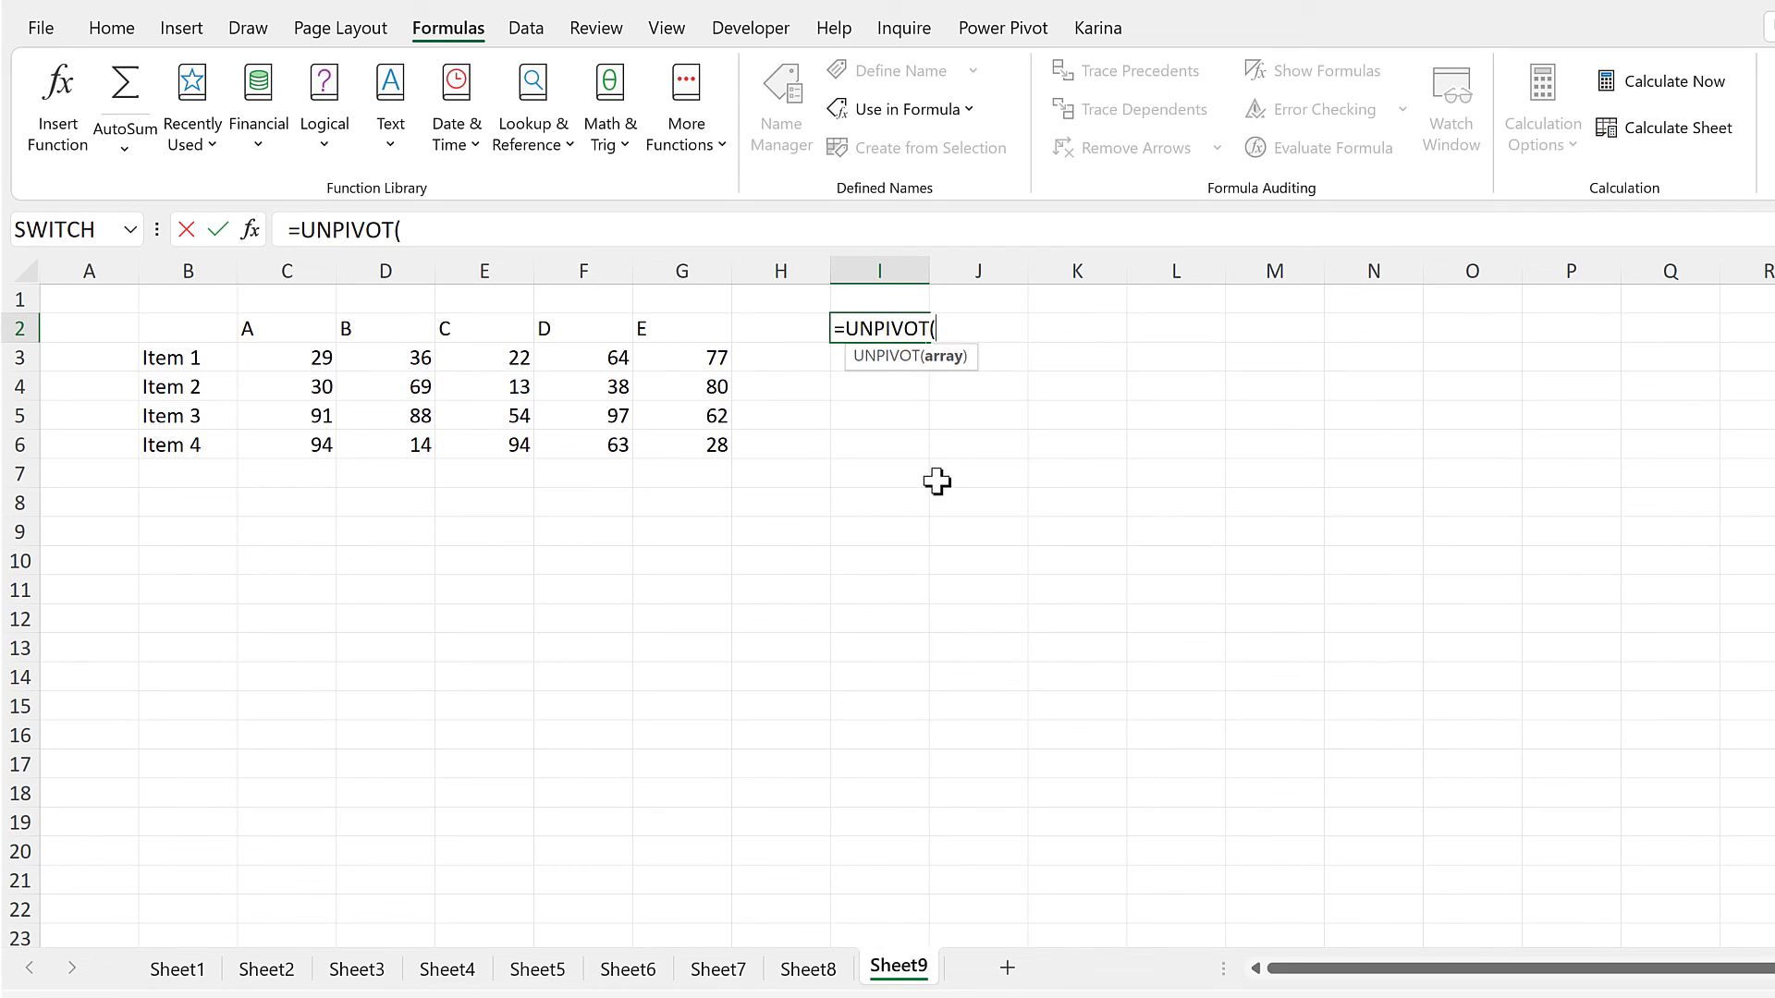
pyautogui.moveTo(161, 334); pyautogui.dragTo(703, 445)
pyautogui.press('Return')
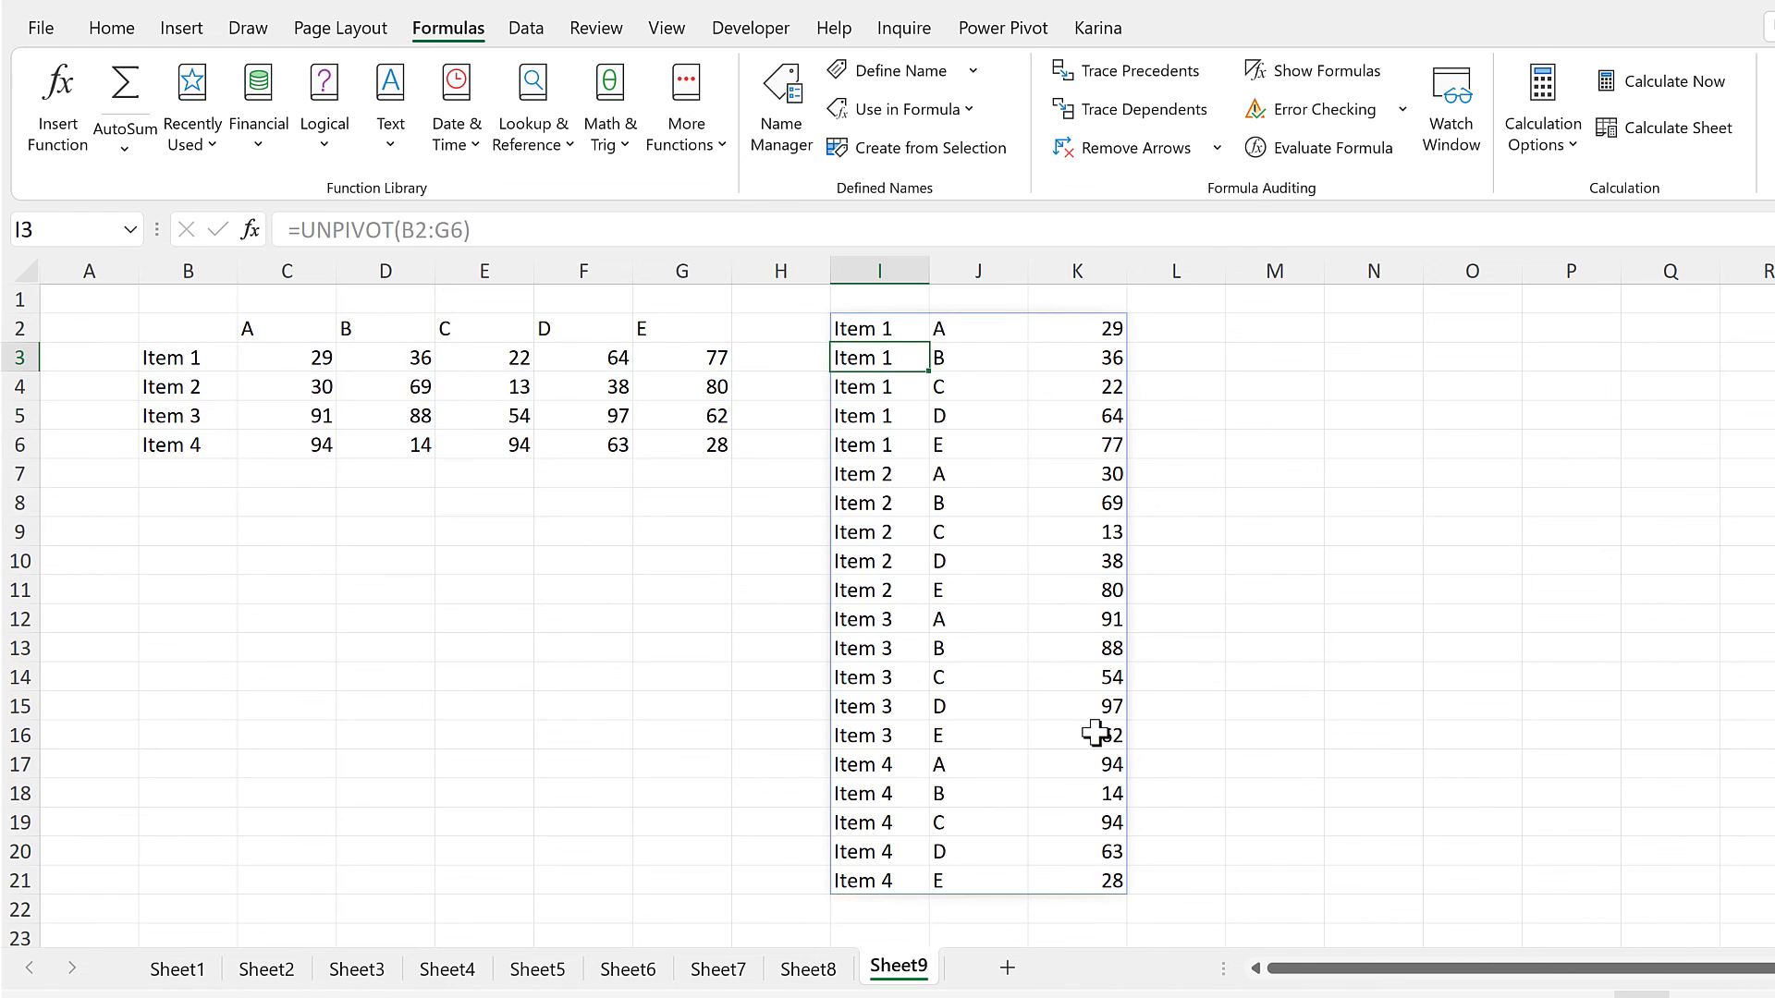
pyautogui.click(684, 583)
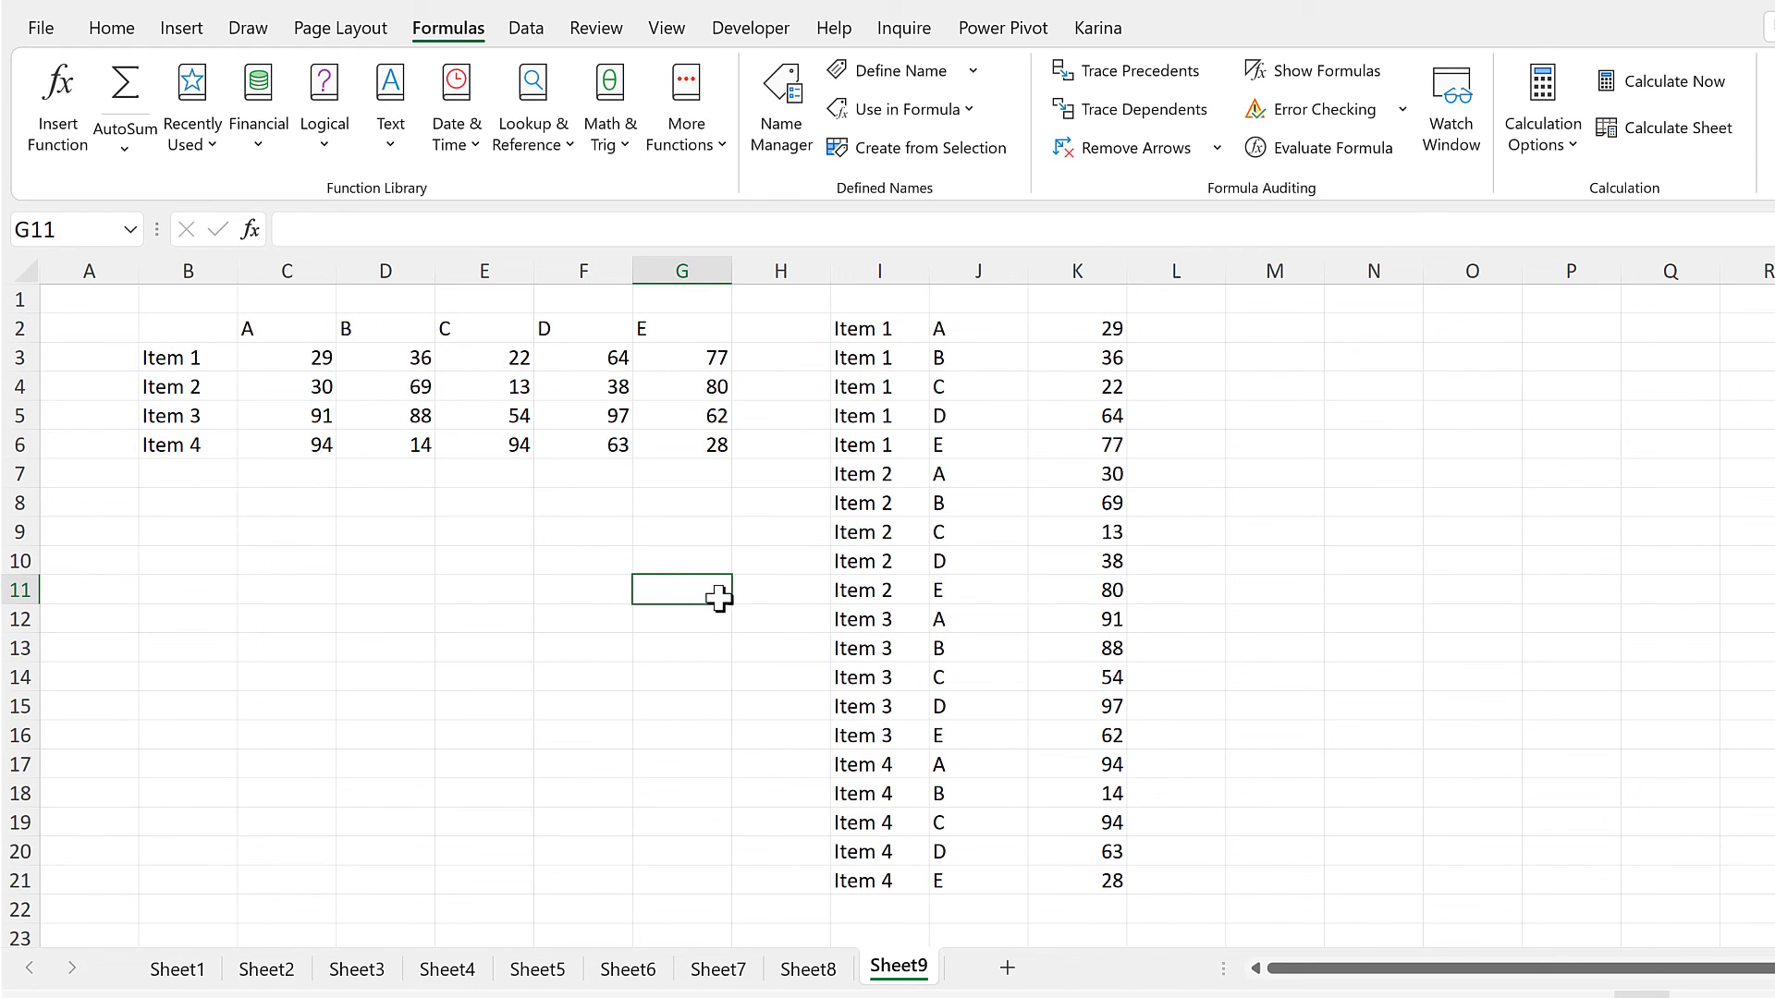
pyautogui.click(790, 971)
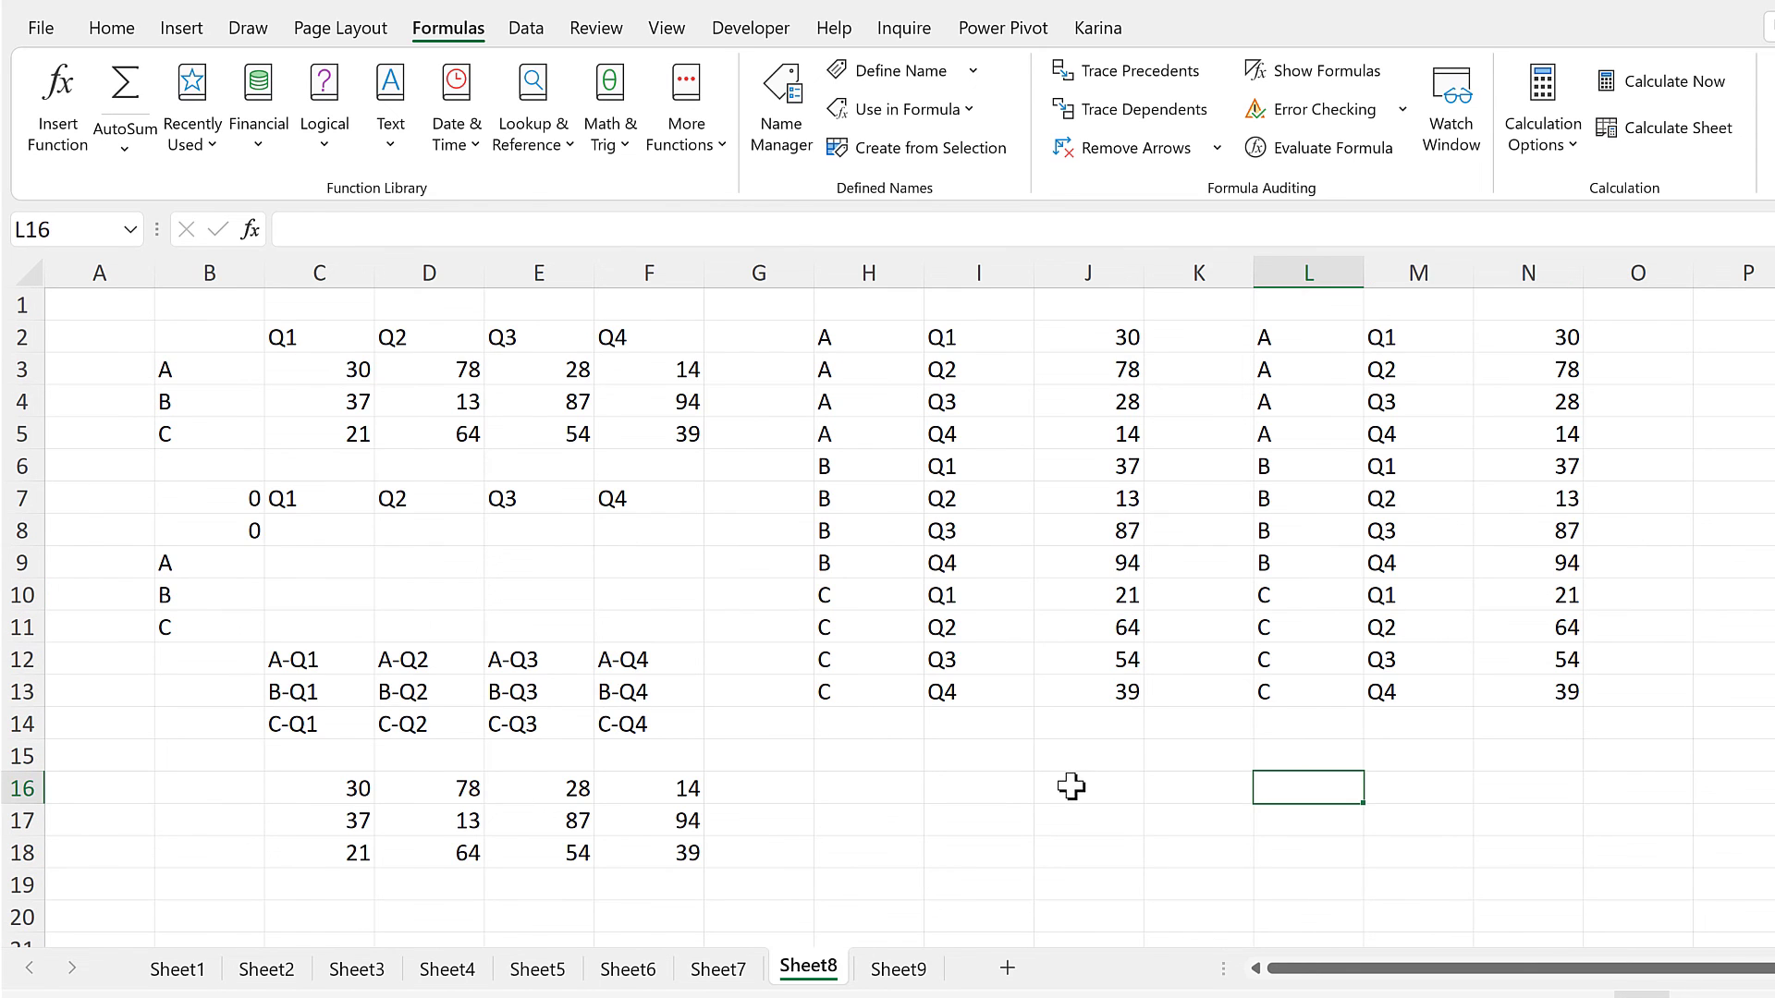